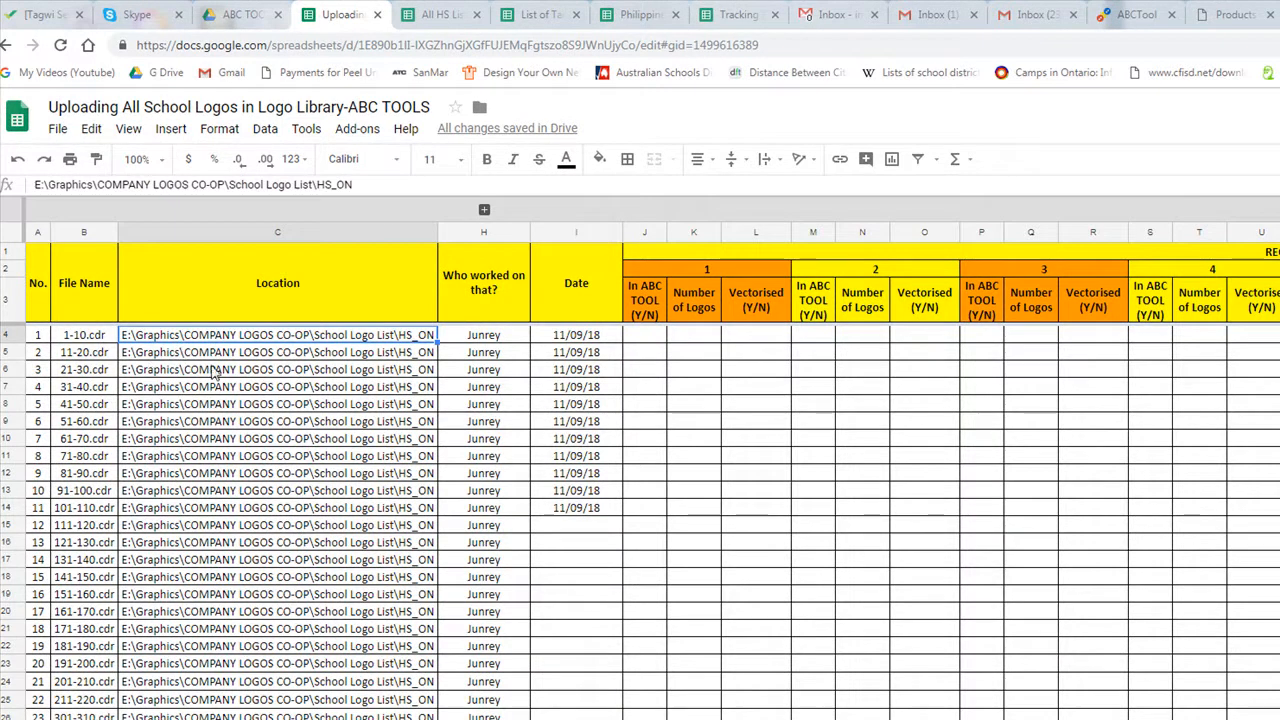
- Review the CorelDRAW file names, locations, assigned workers and dates listed in the logo upload tracking sheet
{"action": "left_click_drag", "start_coordinate": [40, 342], "coordinate": [577, 670]}
{"action": "scroll", "coordinate": [577, 670], "scroll_direction": "down", "scroll_amount": 10}
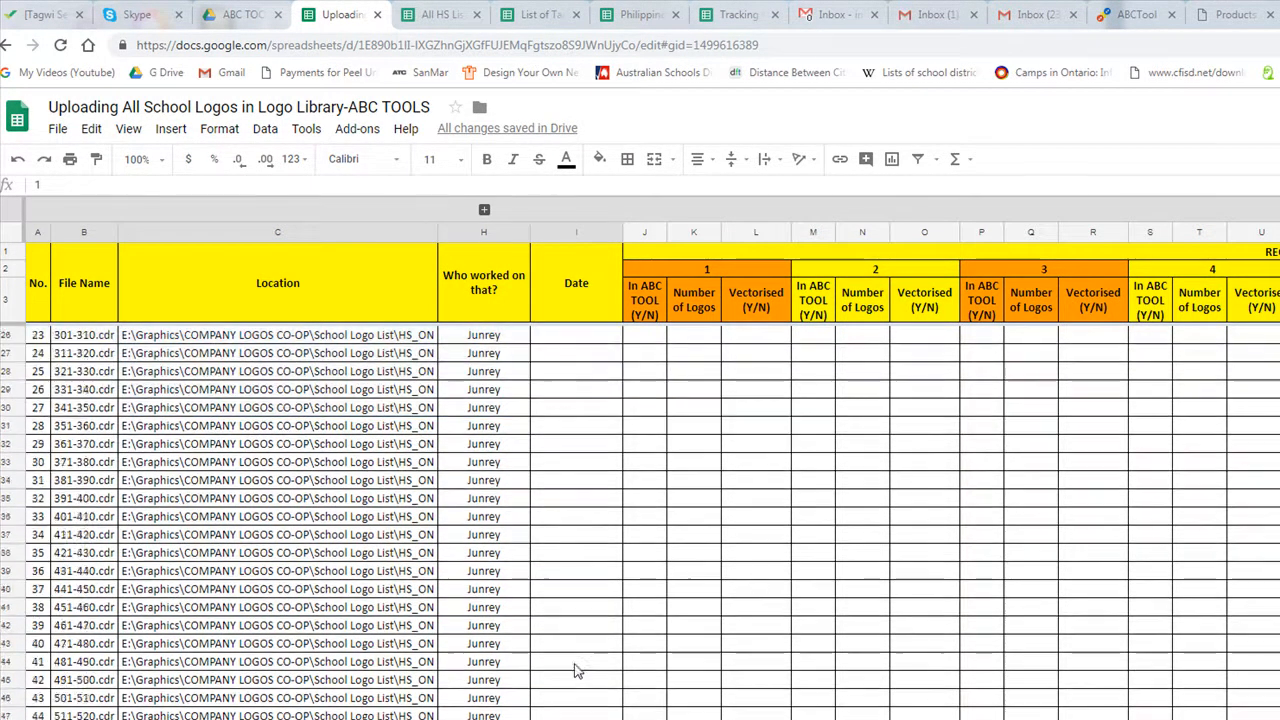
{"action": "scroll", "coordinate": [577, 672], "scroll_direction": "up", "scroll_amount": 1}
{"action": "scroll", "coordinate": [575, 677], "scroll_direction": "up", "scroll_amount": 10}
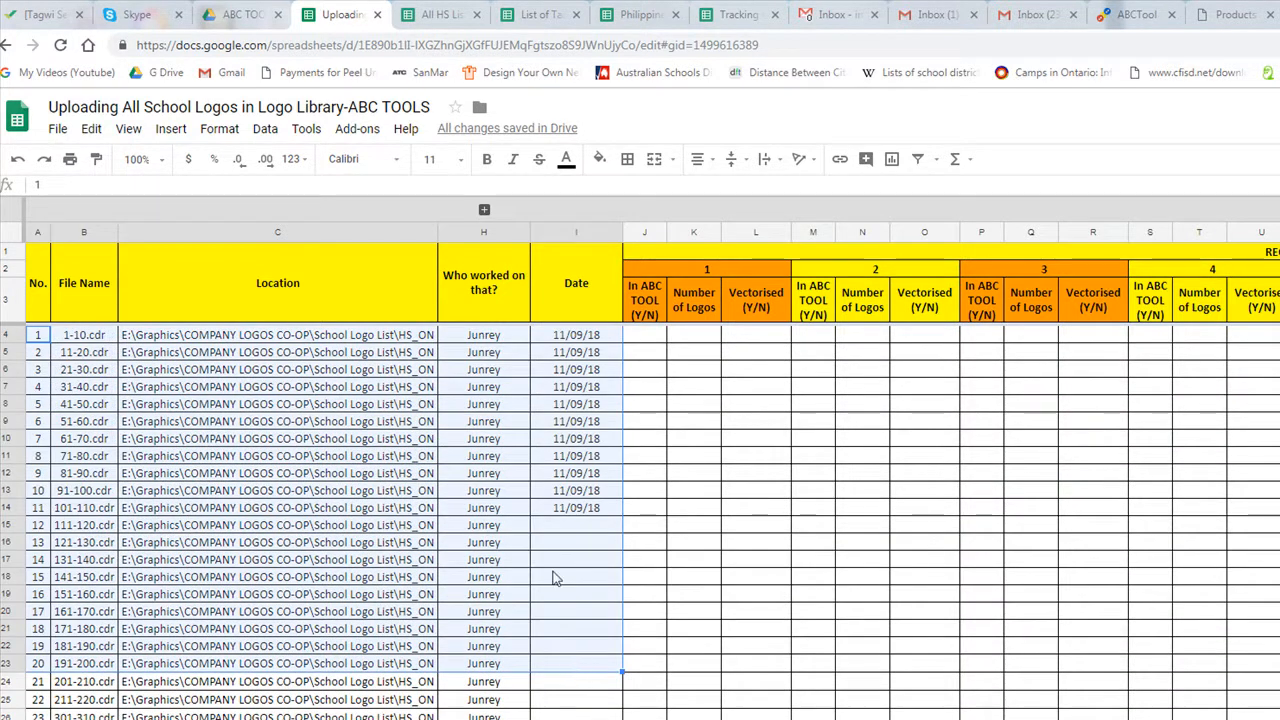
- Switch to the All HS List sheet, and open O:\Graphics\COMPANY LOGOS CO-OP\School Logo List\HS_ON\1-10.cdr through Windows Explorer
{"action": "left_click", "coordinate": [425, 10]}
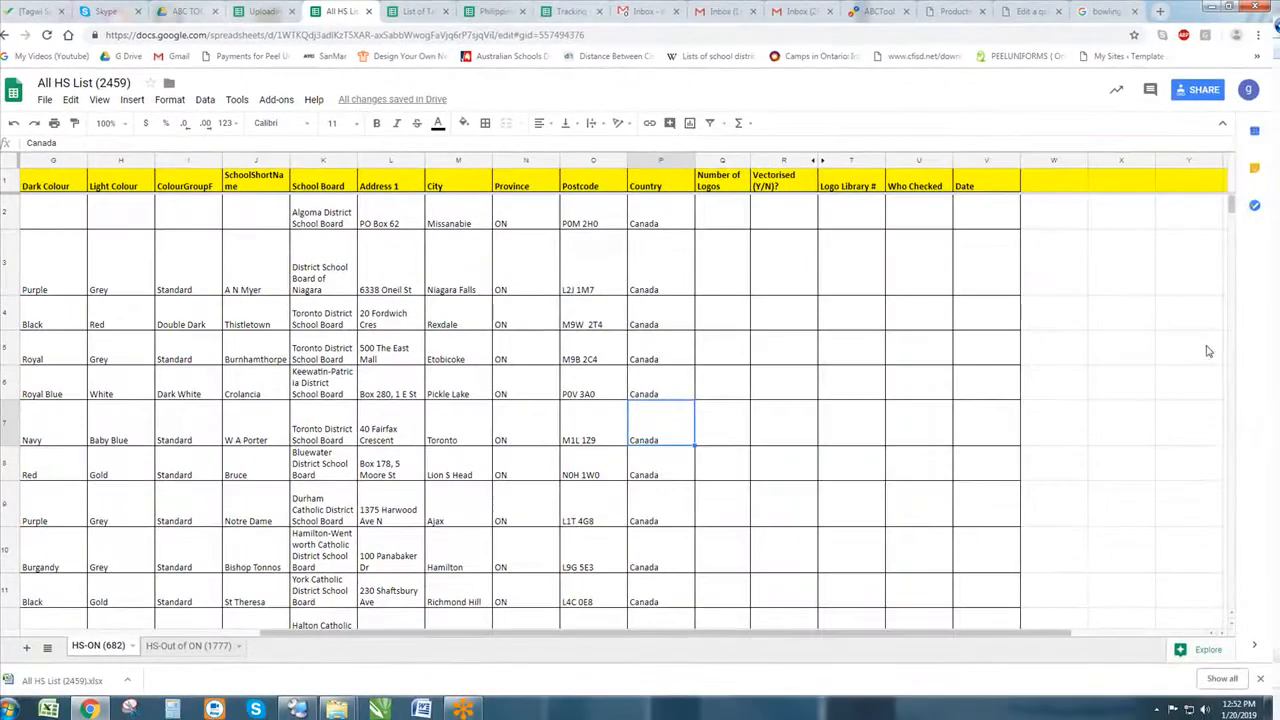
{"action": "left_click_drag", "start_coordinate": [869, 640], "coordinate": [503, 608]}
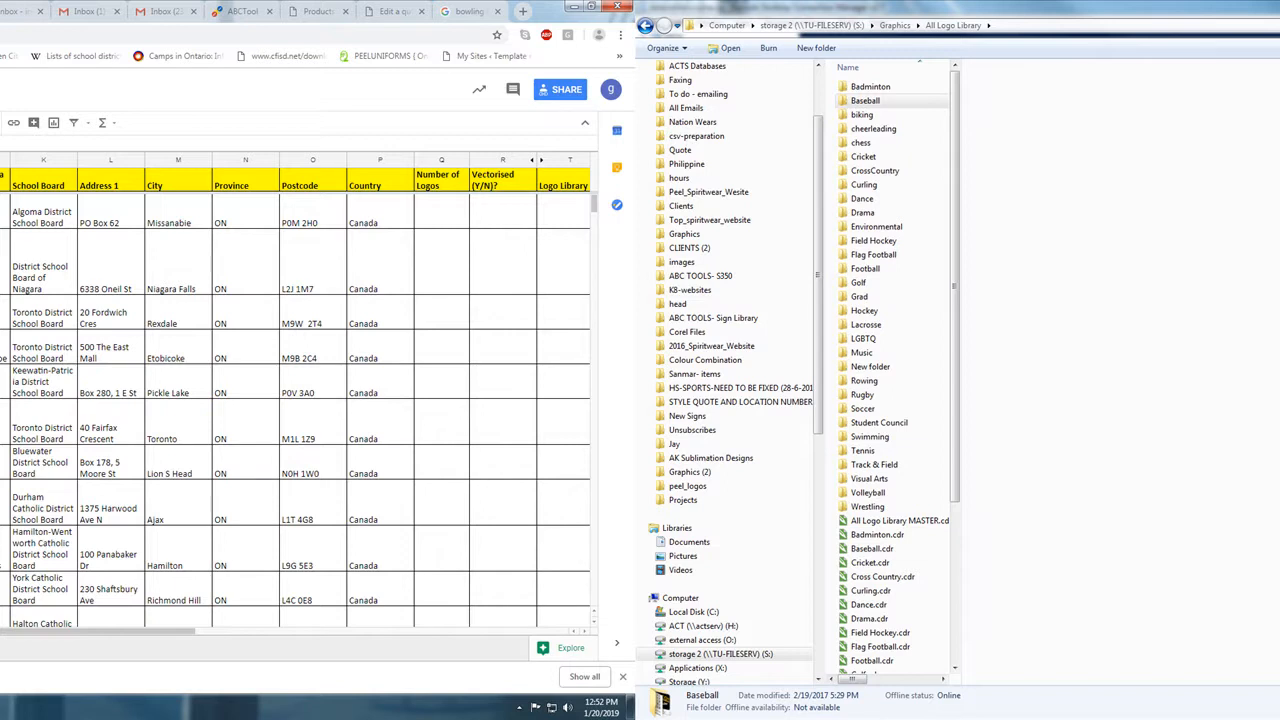
{"action": "left_click", "coordinate": [985, 27]}
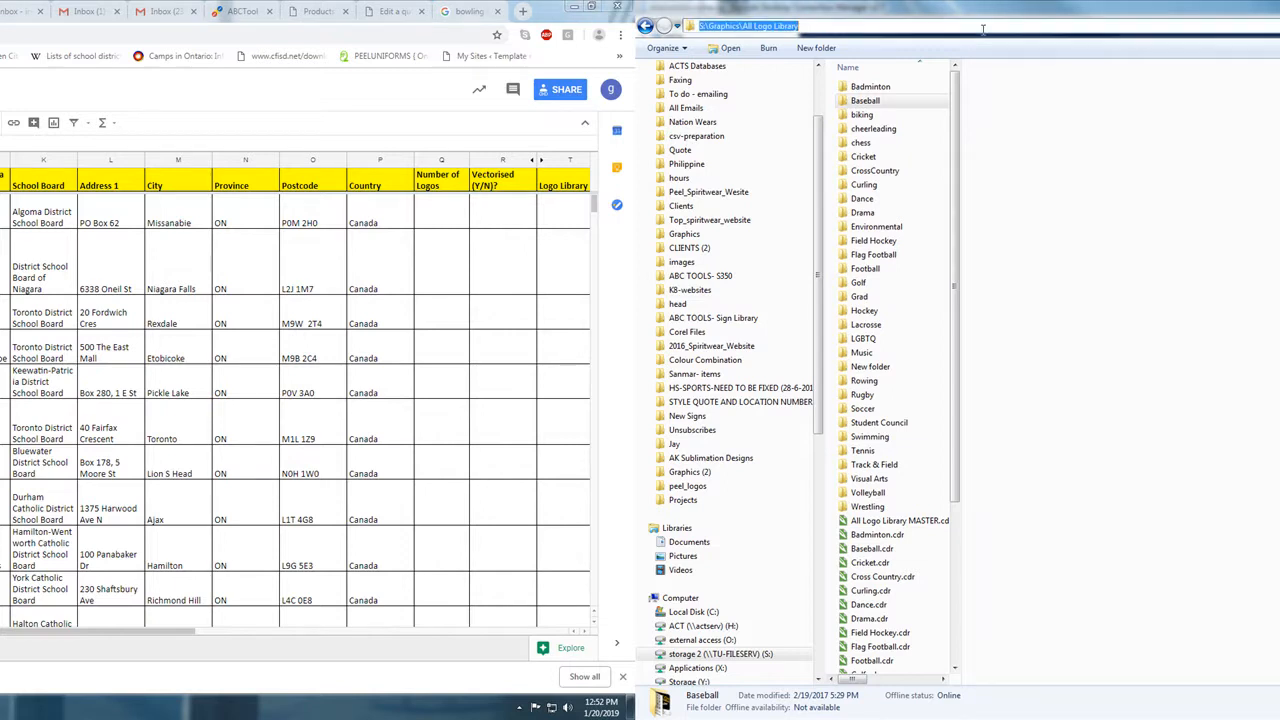
{"action": "type", "text": "E:\\Graphics\\COMPANY LOGOS CO-OP\\School Logo List\\HS_ON\\1-10.cdr"}
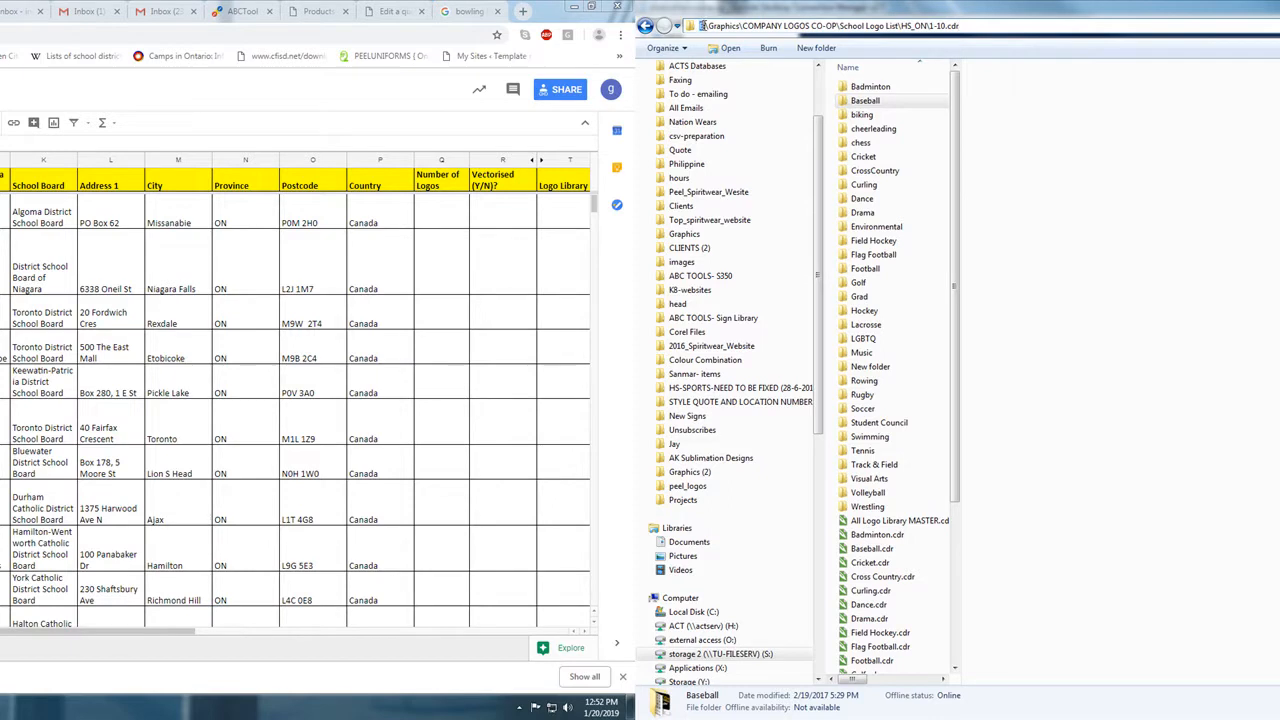
{"action": "key", "text": "Return"}
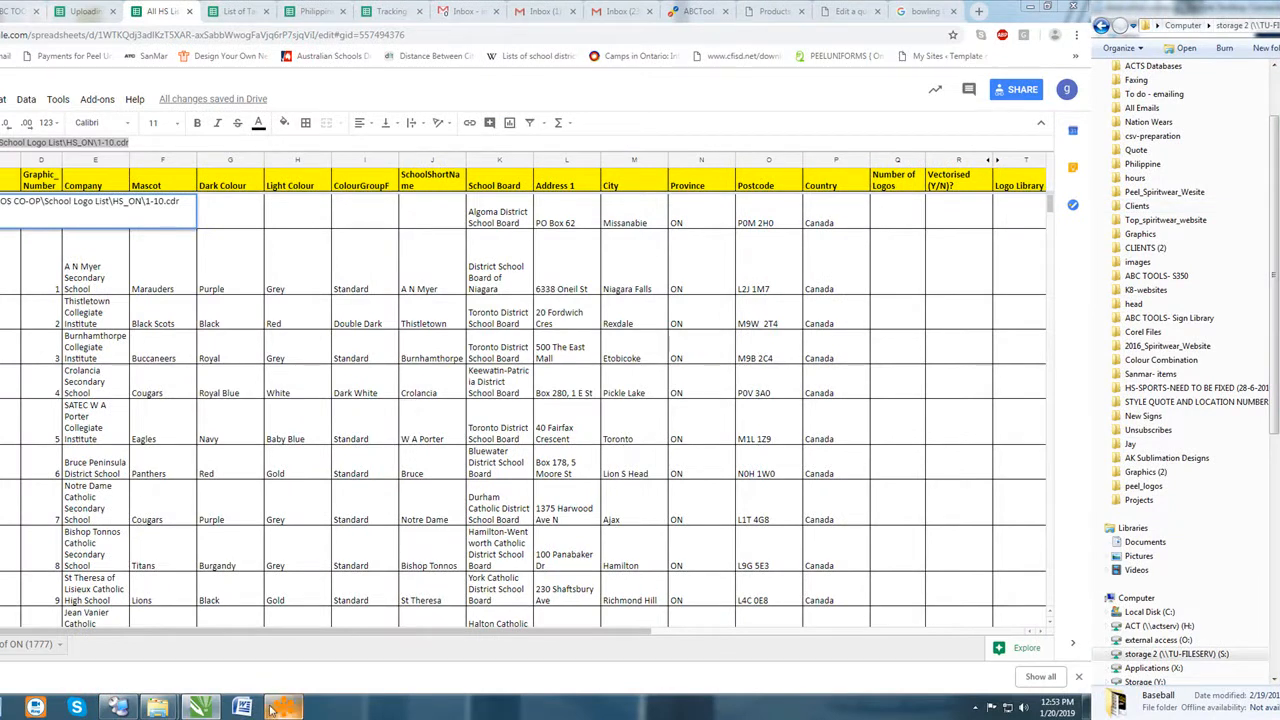
- Look through all four pages of 1-10.cdr in CorelDRAW and return to Page 1
{"action": "mouse_move", "coordinate": [199, 708]}
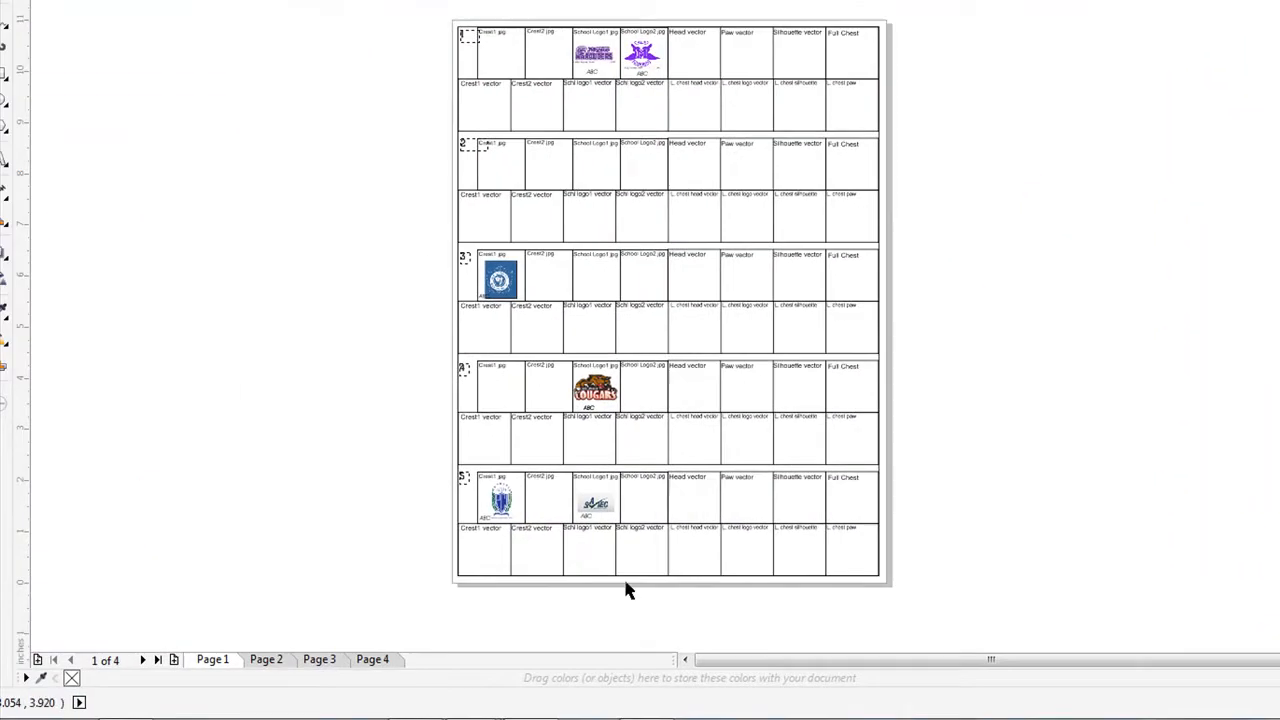
{"action": "left_click", "coordinate": [251, 667]}
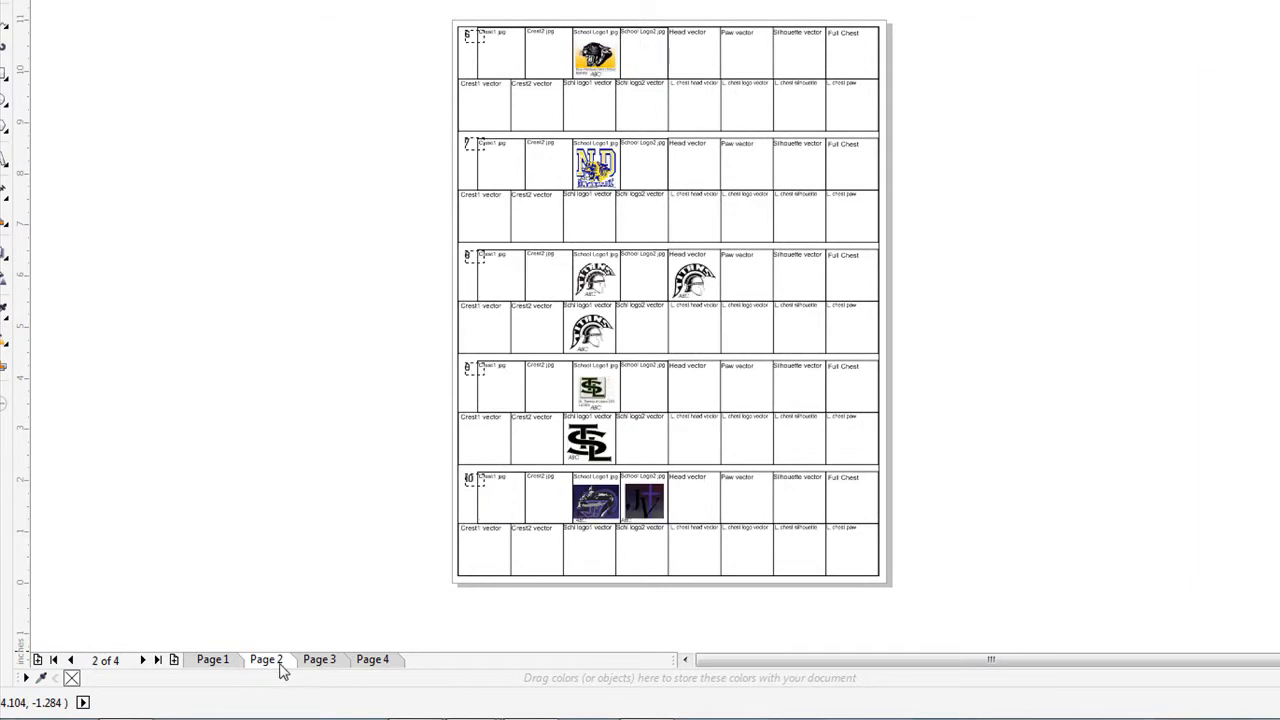
{"action": "left_click", "coordinate": [306, 664]}
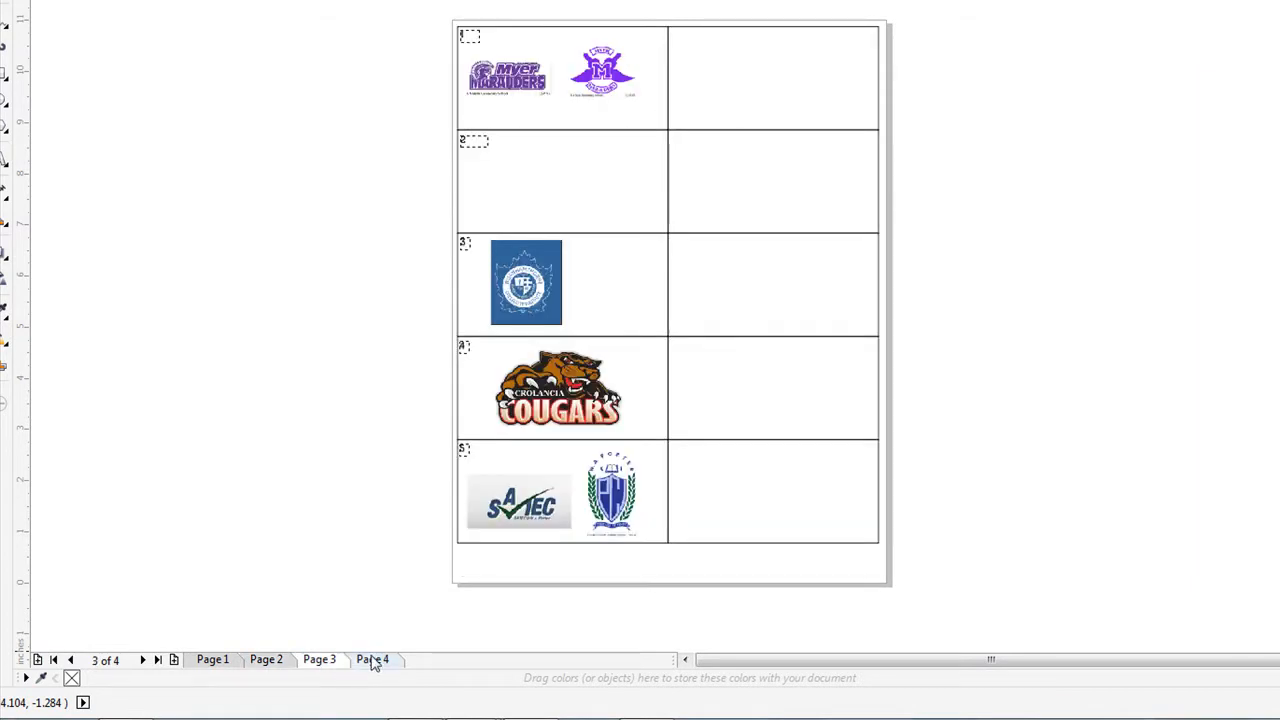
{"action": "left_click", "coordinate": [374, 664]}
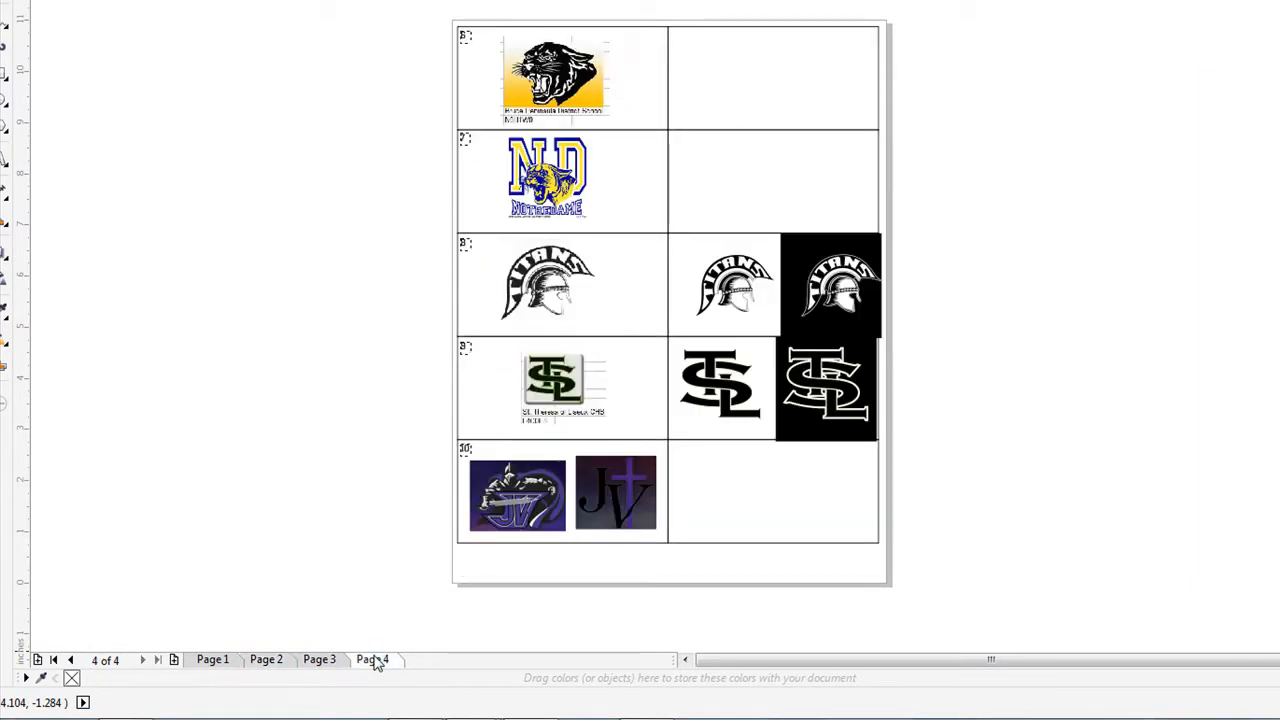
{"action": "left_click", "coordinate": [230, 665]}
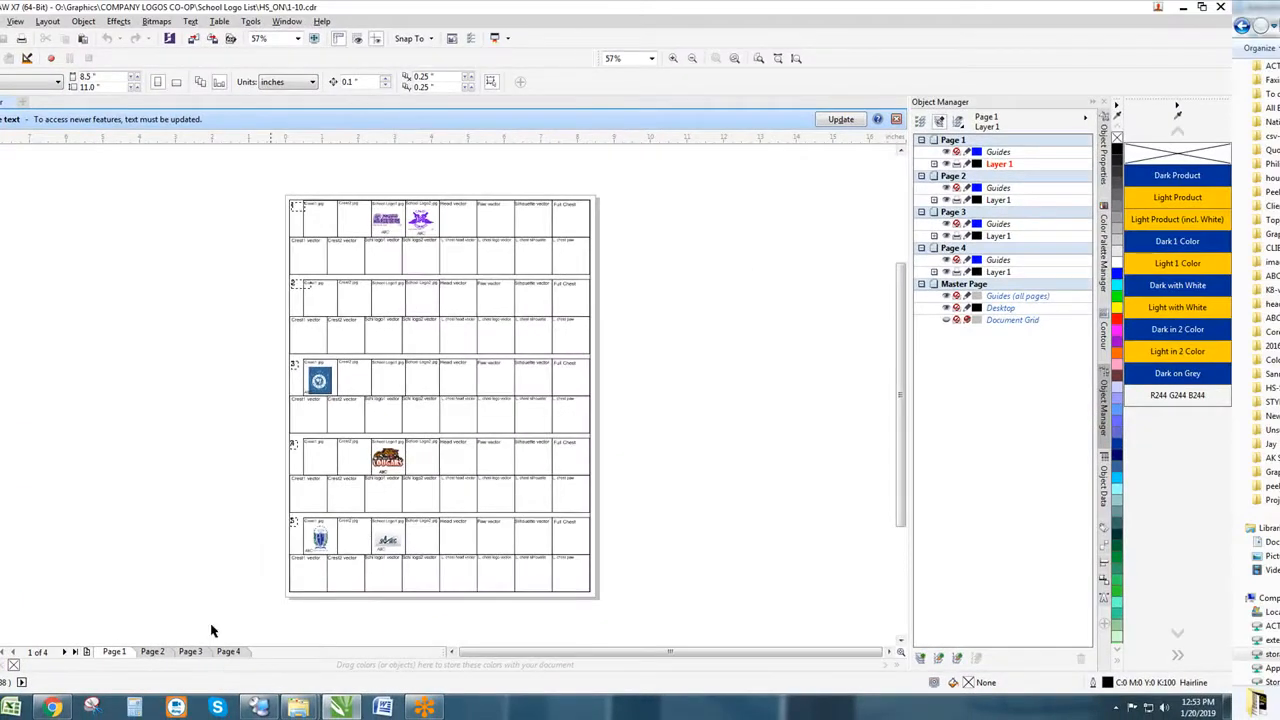
- Return to Chrome, leave the file location cell unchanged, and load the unfiltered Logo Library in ABCTool
{"action": "left_click", "coordinate": [91, 708]}
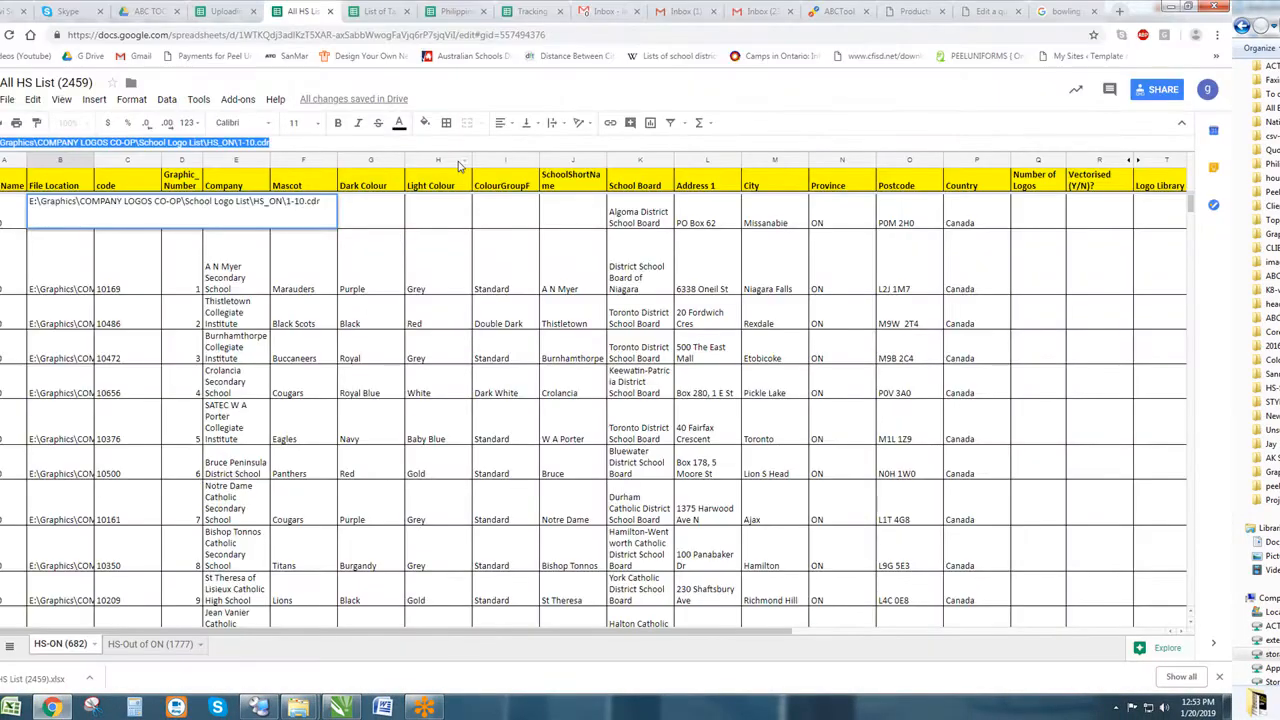
{"action": "left_click", "coordinate": [342, 357]}
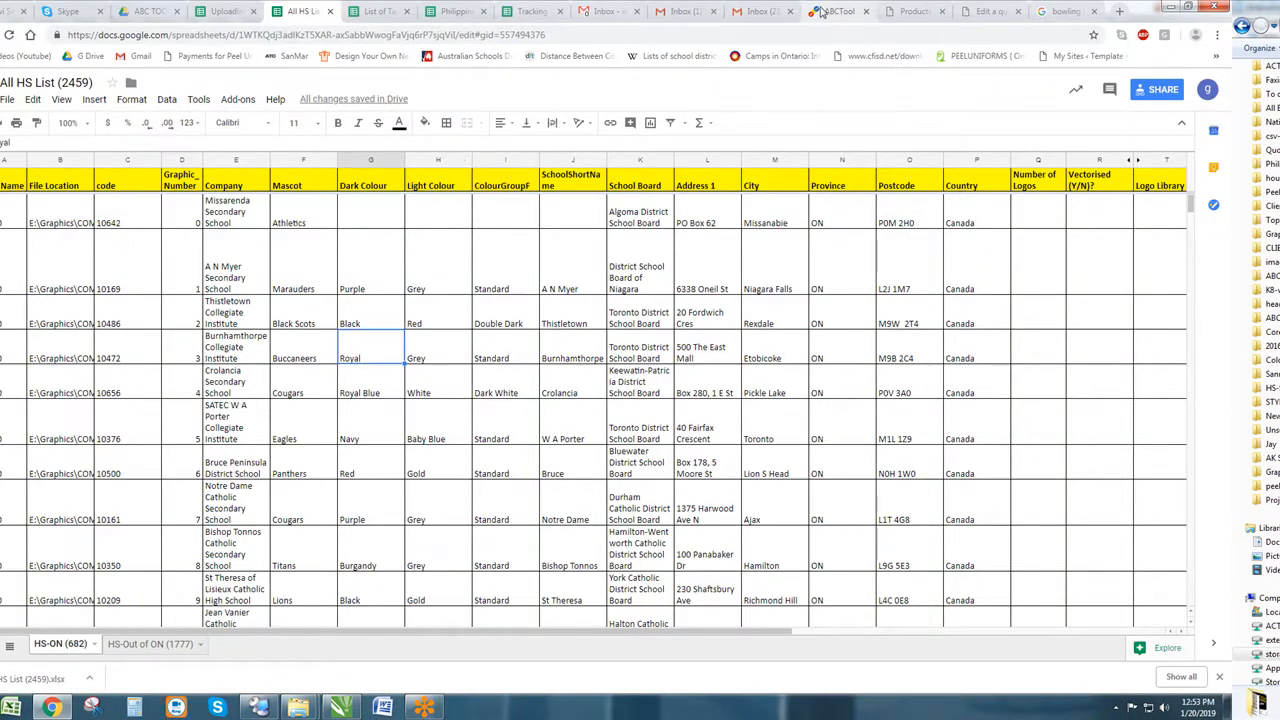
{"action": "left_click", "coordinate": [830, 11]}
{"action": "left_click", "coordinate": [618, 88]}
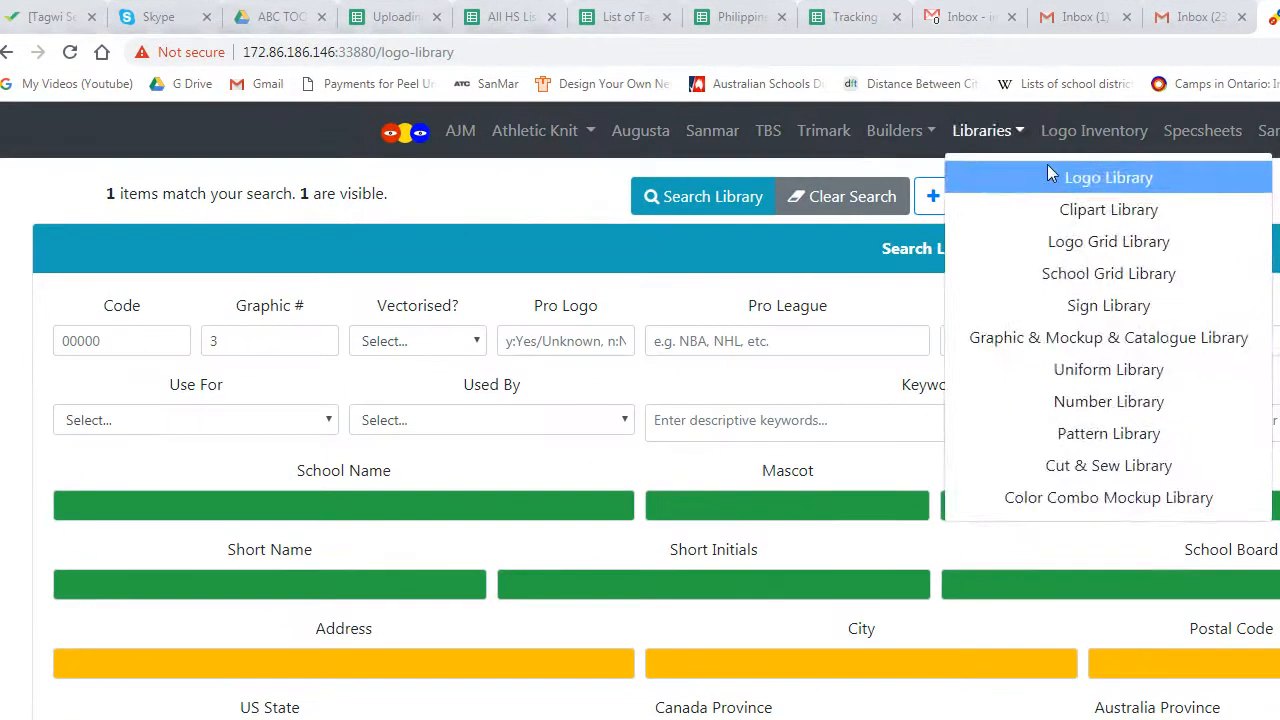
{"action": "left_click", "coordinate": [1047, 175]}
{"action": "left_click", "coordinate": [951, 51]}
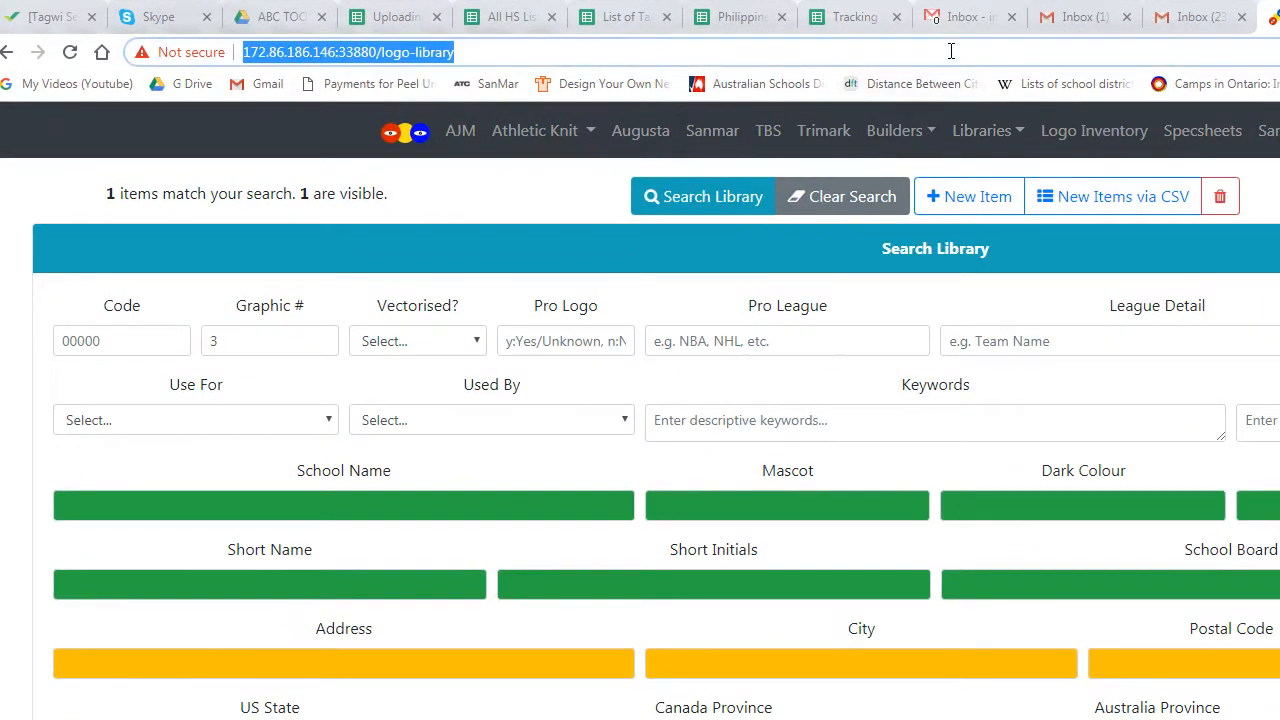
{"action": "key", "text": "Return"}
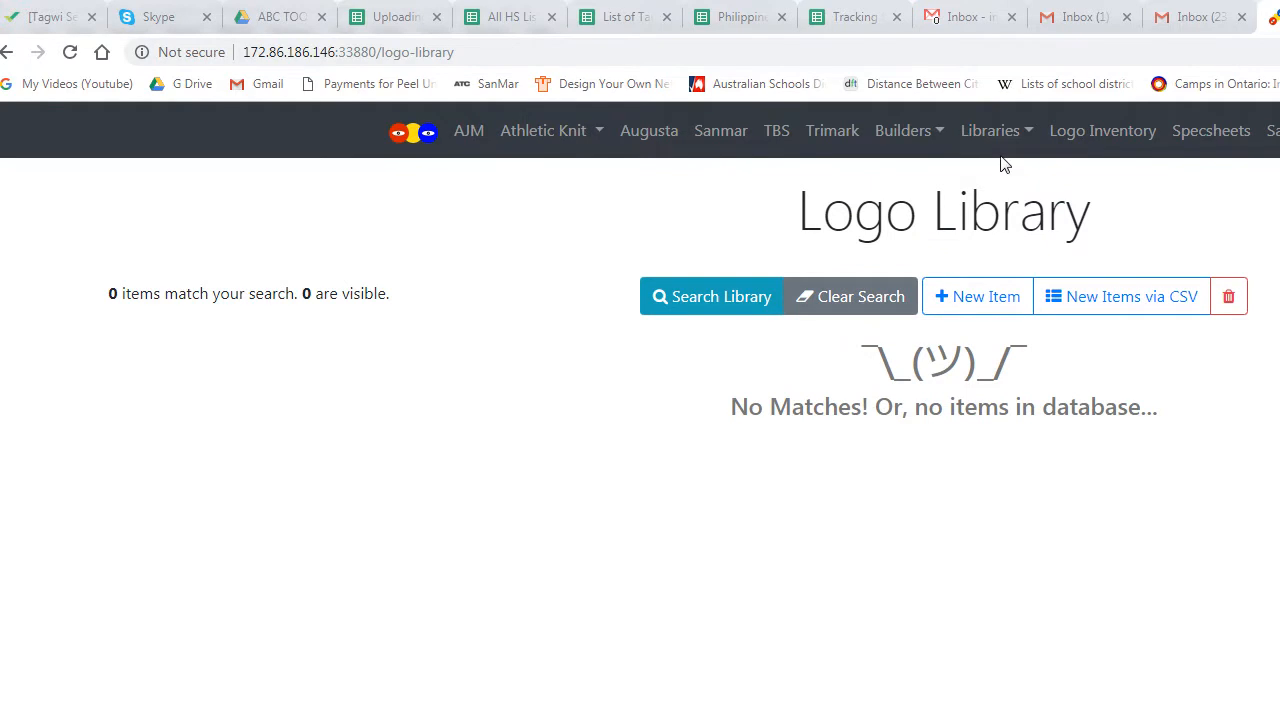
{"action": "left_click", "coordinate": [1003, 135]}
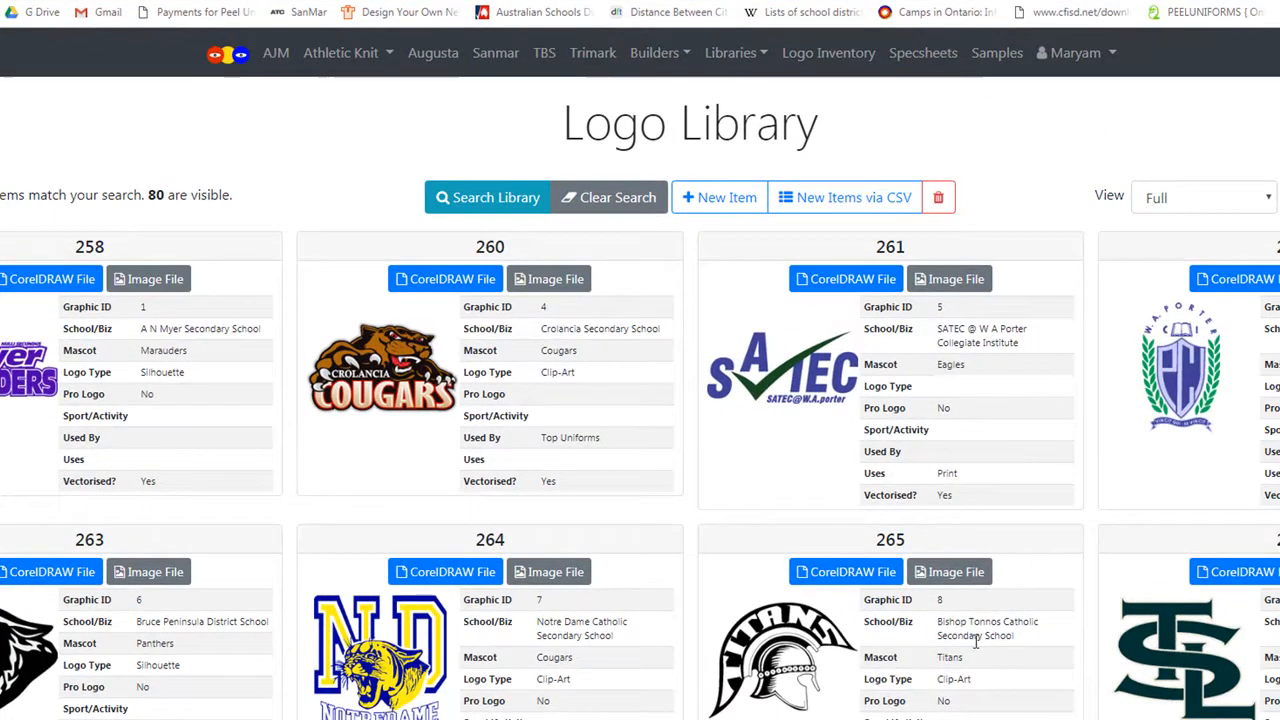
- Browse the Logo Library entries and move ABCTool into its own browser window beside the main one
{"action": "scroll", "coordinate": [1040, 690], "scroll_direction": "down", "scroll_amount": 3}
{"action": "scroll", "coordinate": [1044, 688], "scroll_direction": "up", "scroll_amount": 3}
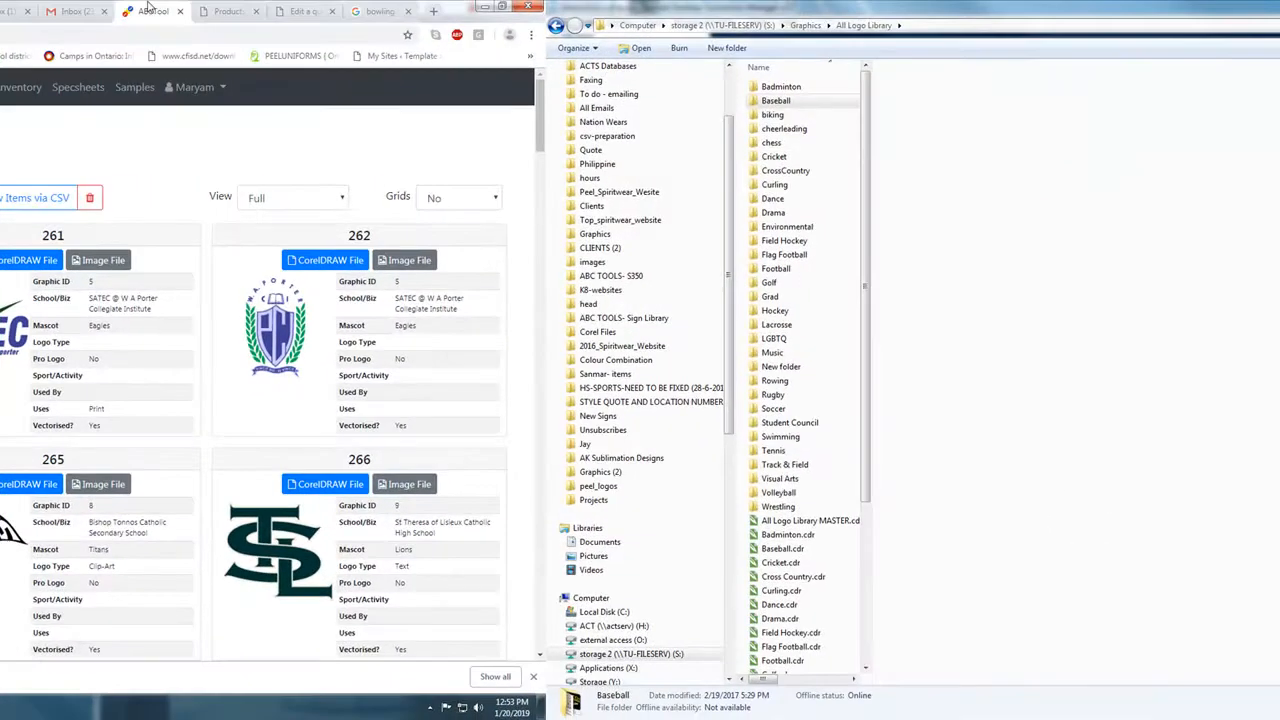
{"action": "left_click_drag", "start_coordinate": [148, 8], "coordinate": [1100, 2]}
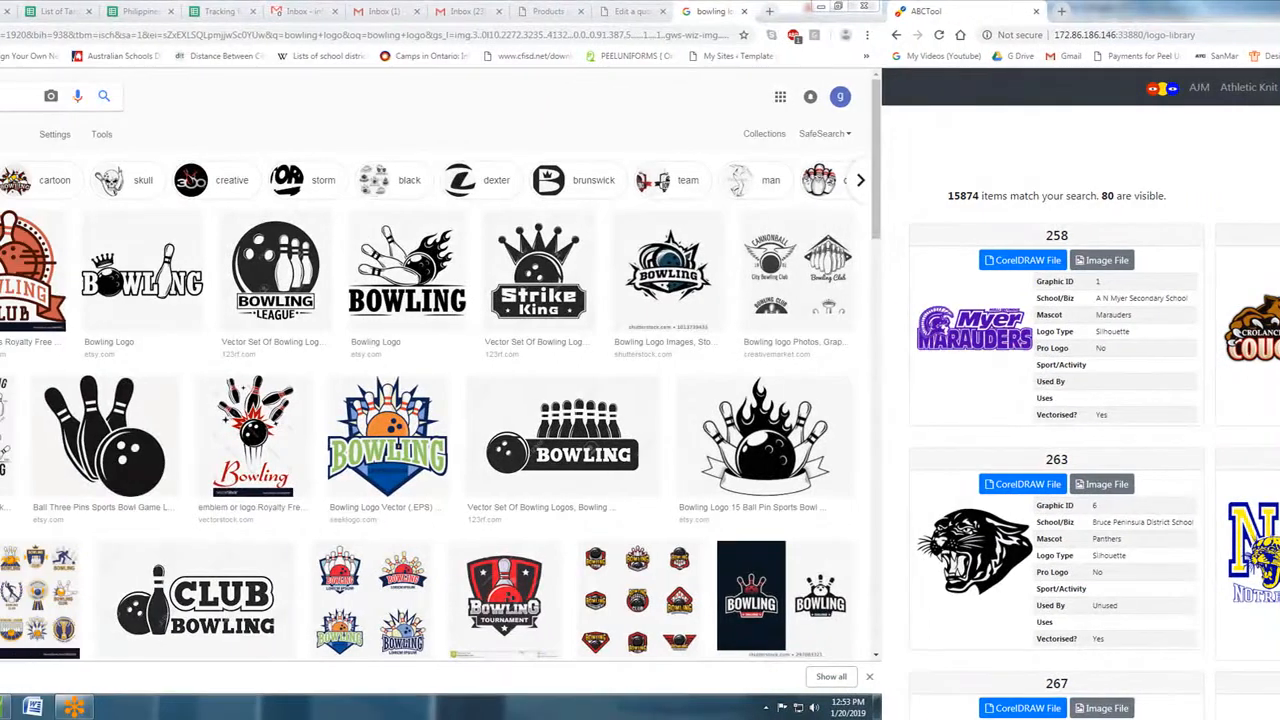
- Compare the list's first school, graphic number 0, with the numbering in 1-10.cdr and fill its row in All HS List with orange
{"action": "left_click", "coordinate": [2, 12]}
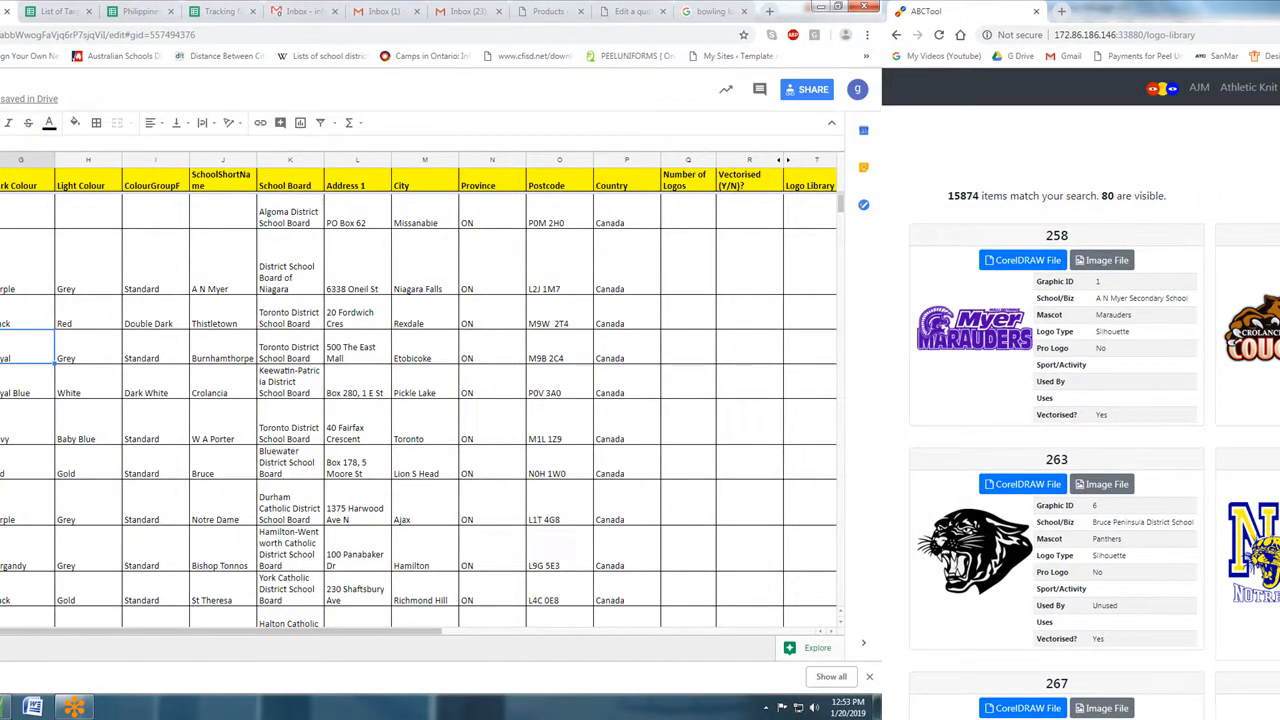
{"action": "left_click", "coordinate": [1, 212]}
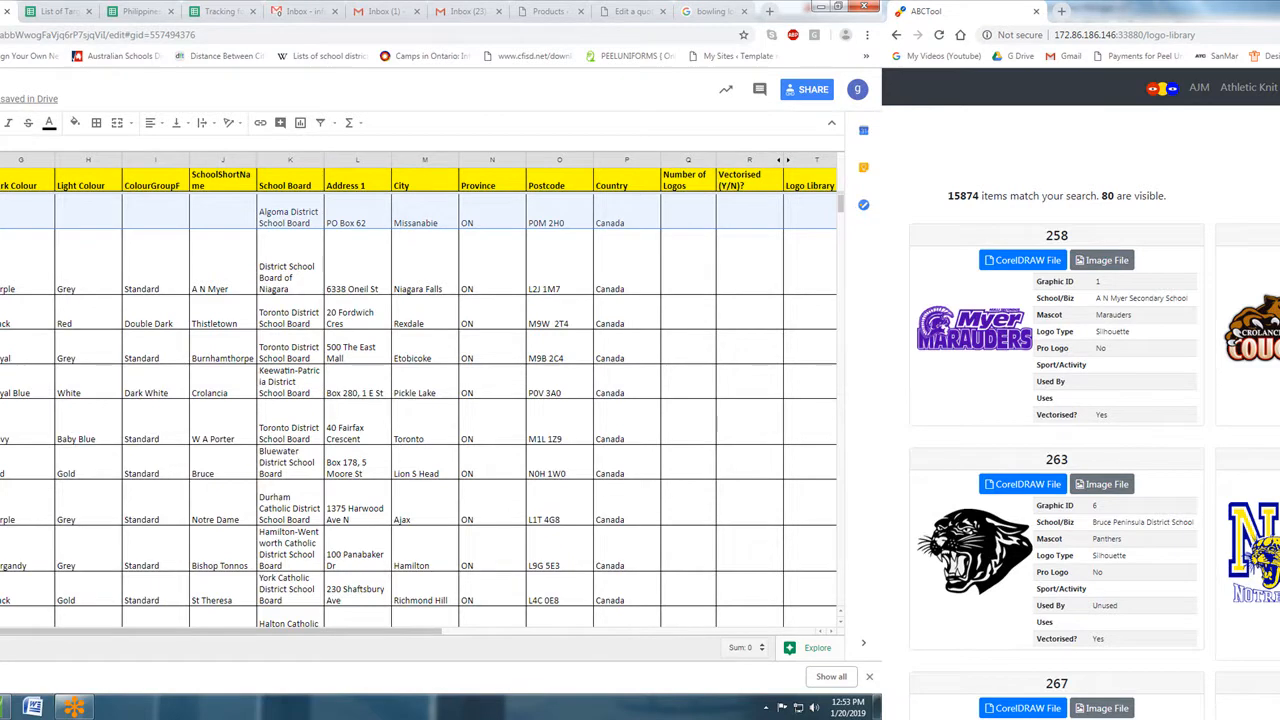
{"action": "left_click", "coordinate": [3, 705]}
{"action": "scroll", "coordinate": [343, 208], "scroll_direction": "up", "scroll_amount": 8}
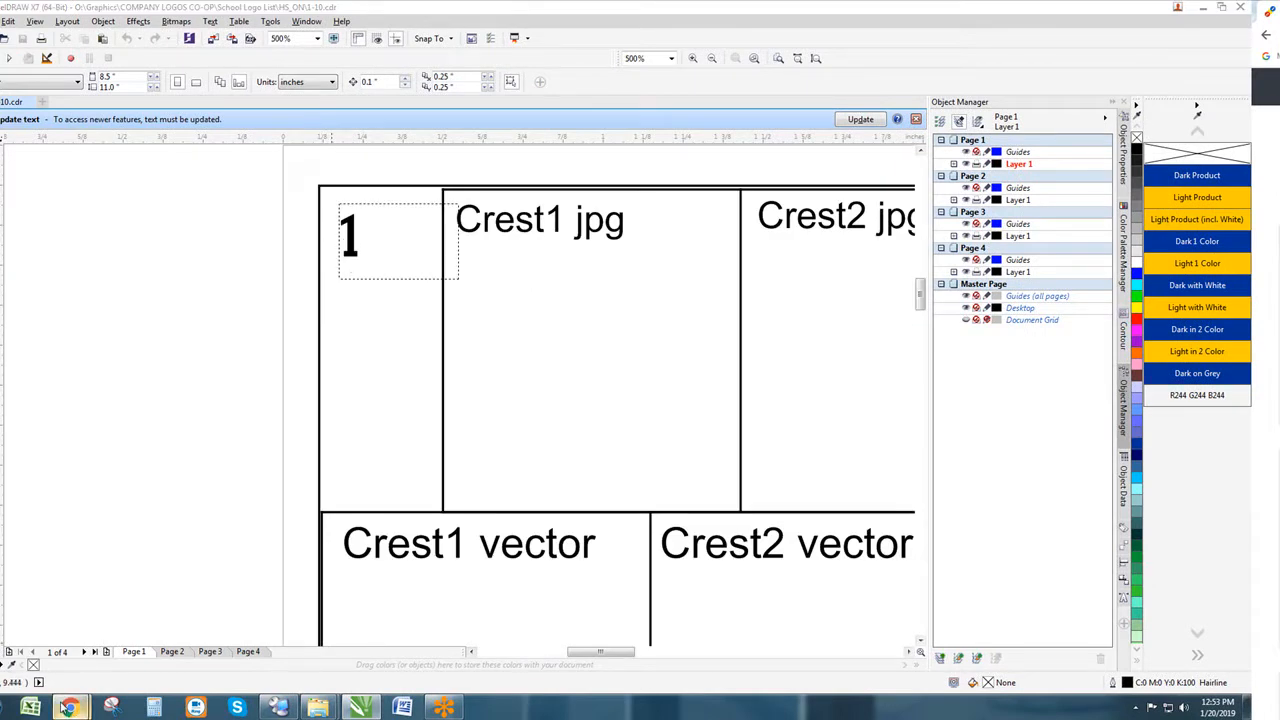
{"action": "mouse_move", "coordinate": [69, 707]}
{"action": "left_click", "coordinate": [44, 640]}
{"action": "left_click", "coordinate": [190, 262]}
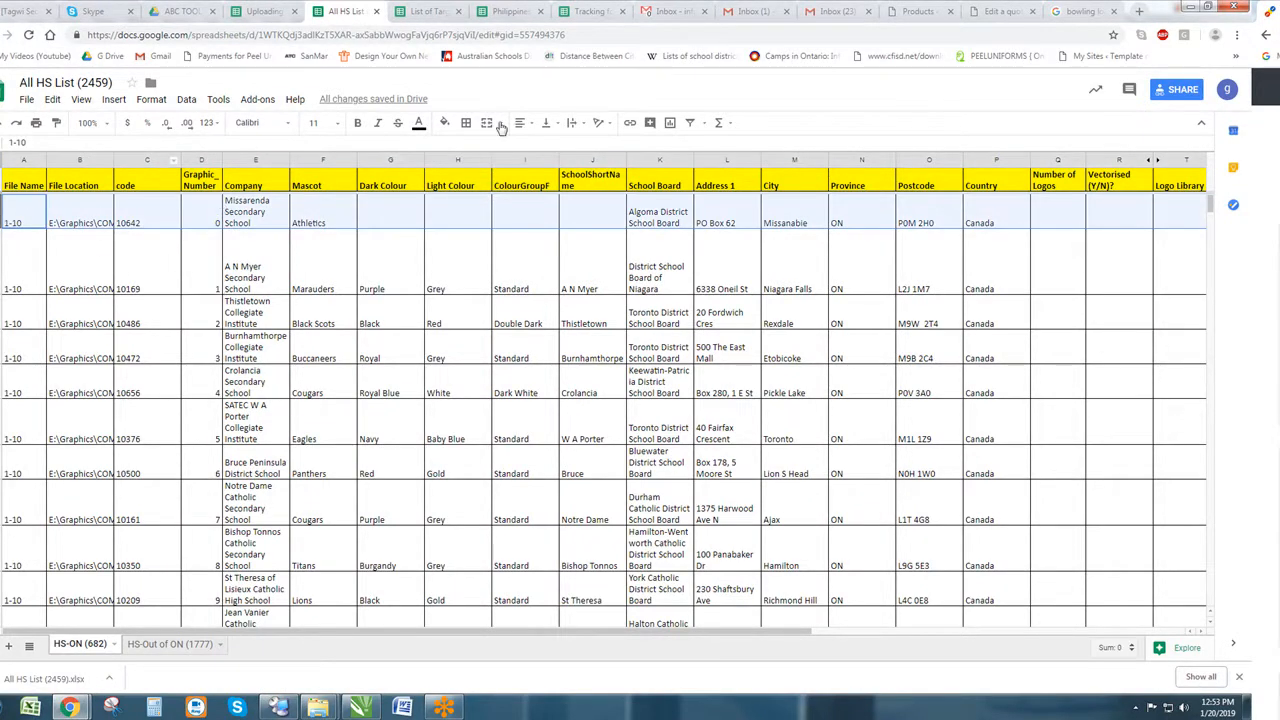
{"action": "left_click", "coordinate": [444, 122]}
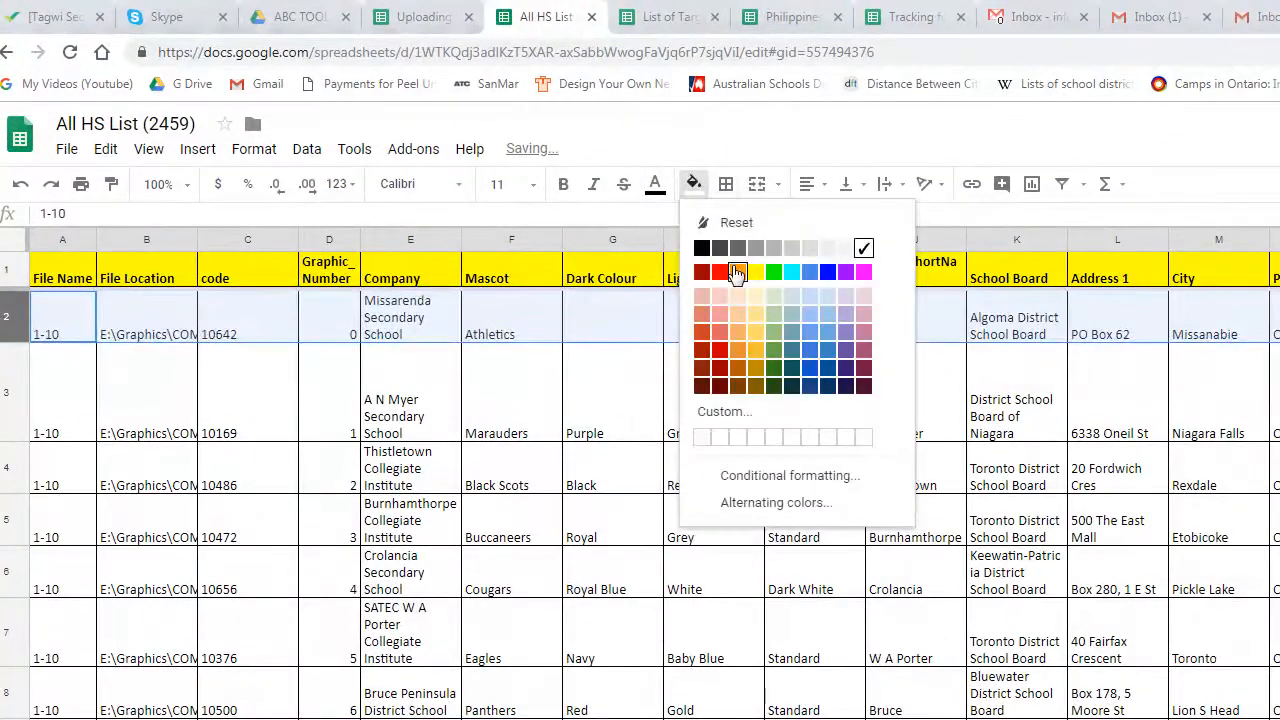
{"action": "left_click", "coordinate": [511, 193]}
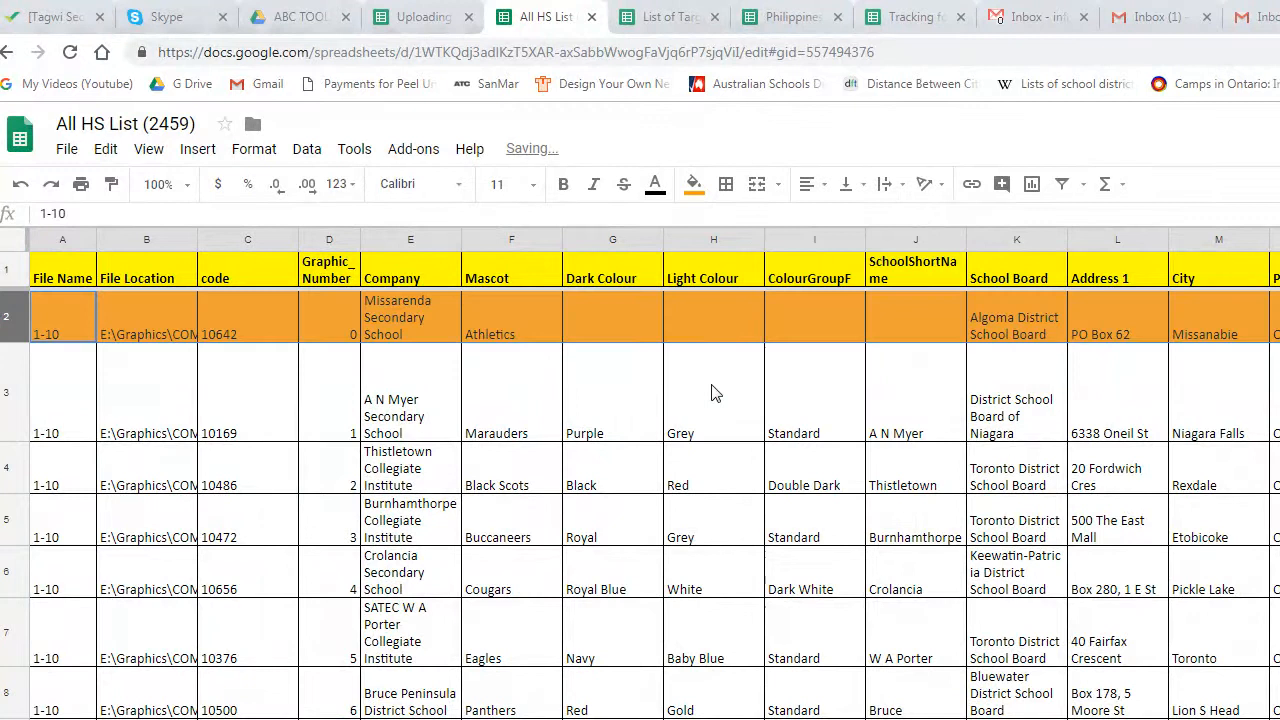
- Examine the logos for graphic number 1 on Page 1 of 1-10.cdr, selecting the School Logo2 jpg bitmap
{"action": "left_click", "coordinate": [339, 434]}
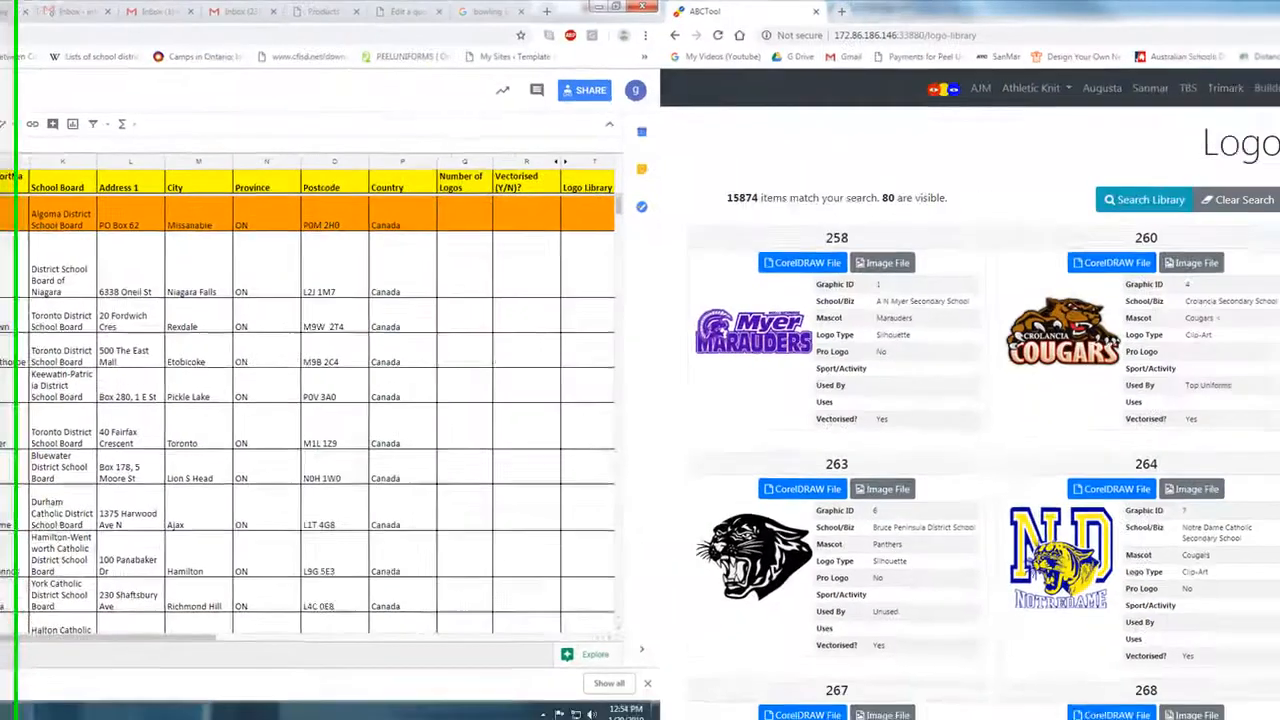
{"action": "key", "text": "alt+Tab"}
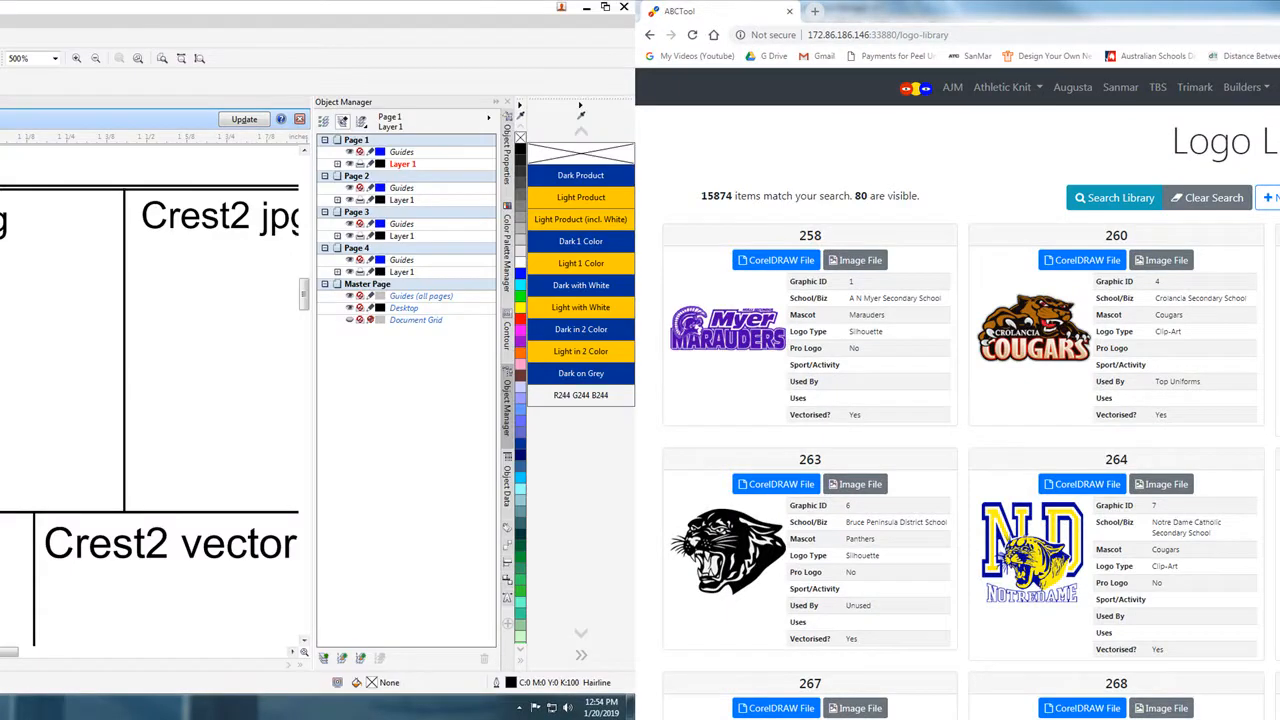
{"action": "scroll", "coordinate": [8, 377], "scroll_direction": "down", "scroll_amount": 2}
{"action": "scroll", "coordinate": [8, 377], "scroll_direction": "right", "scroll_amount": 5}
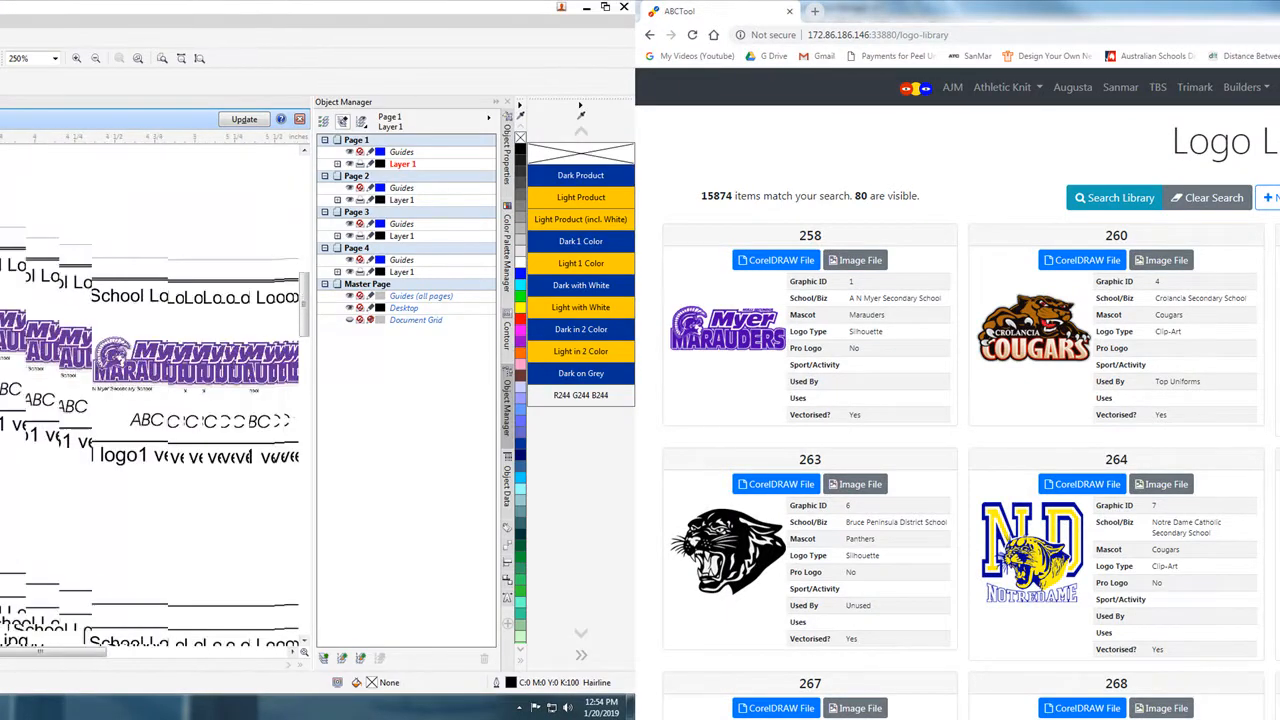
{"action": "left_click", "coordinate": [56, 300]}
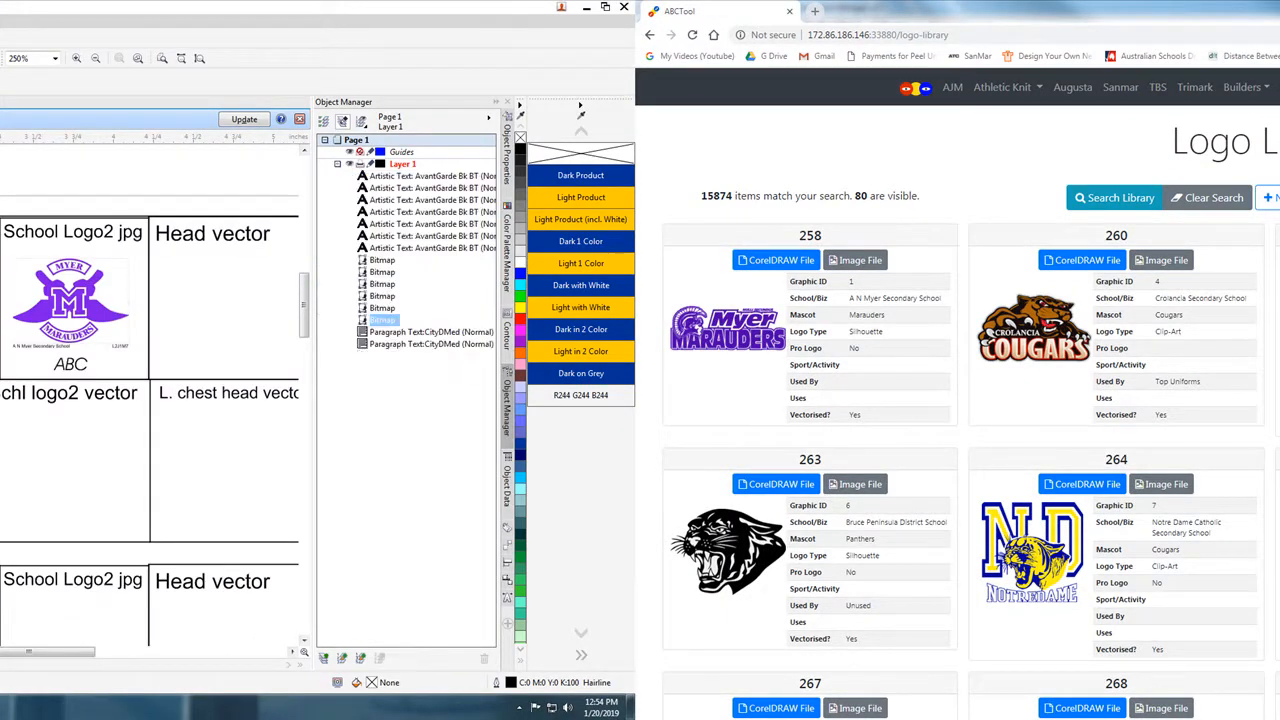
{"action": "left_click", "coordinate": [382, 320]}
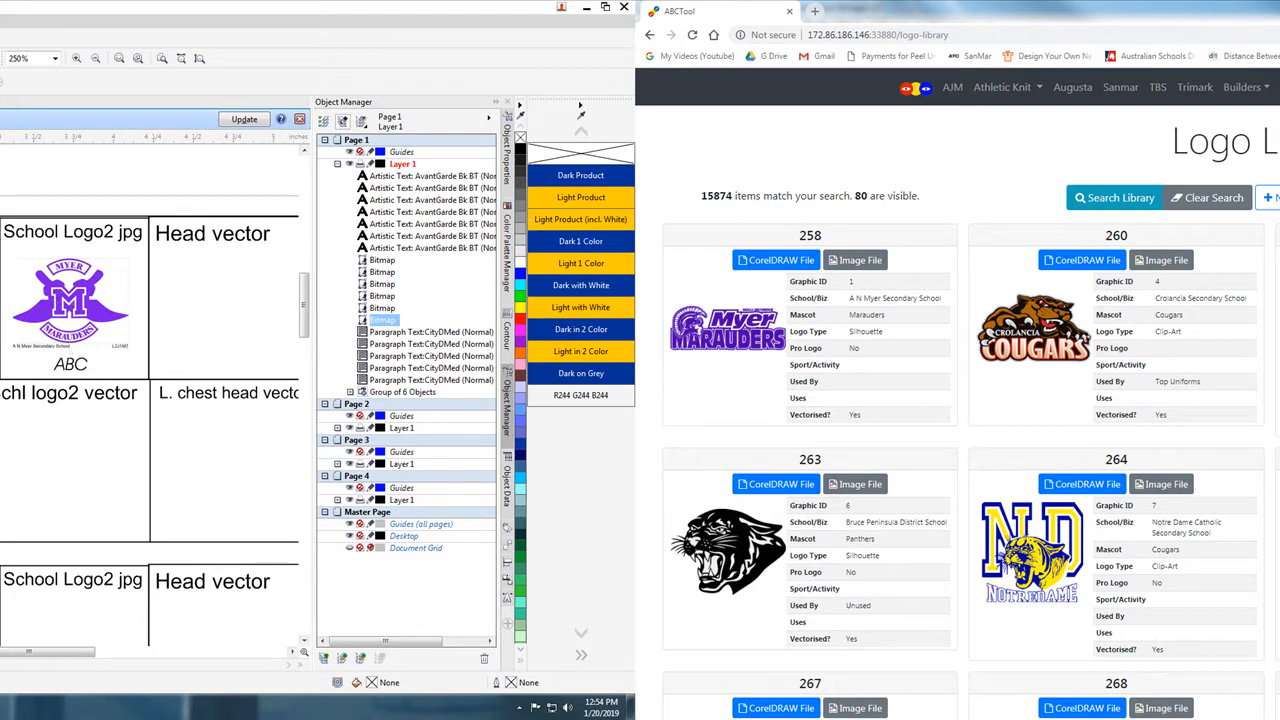
{"action": "left_click", "coordinate": [75, 313]}
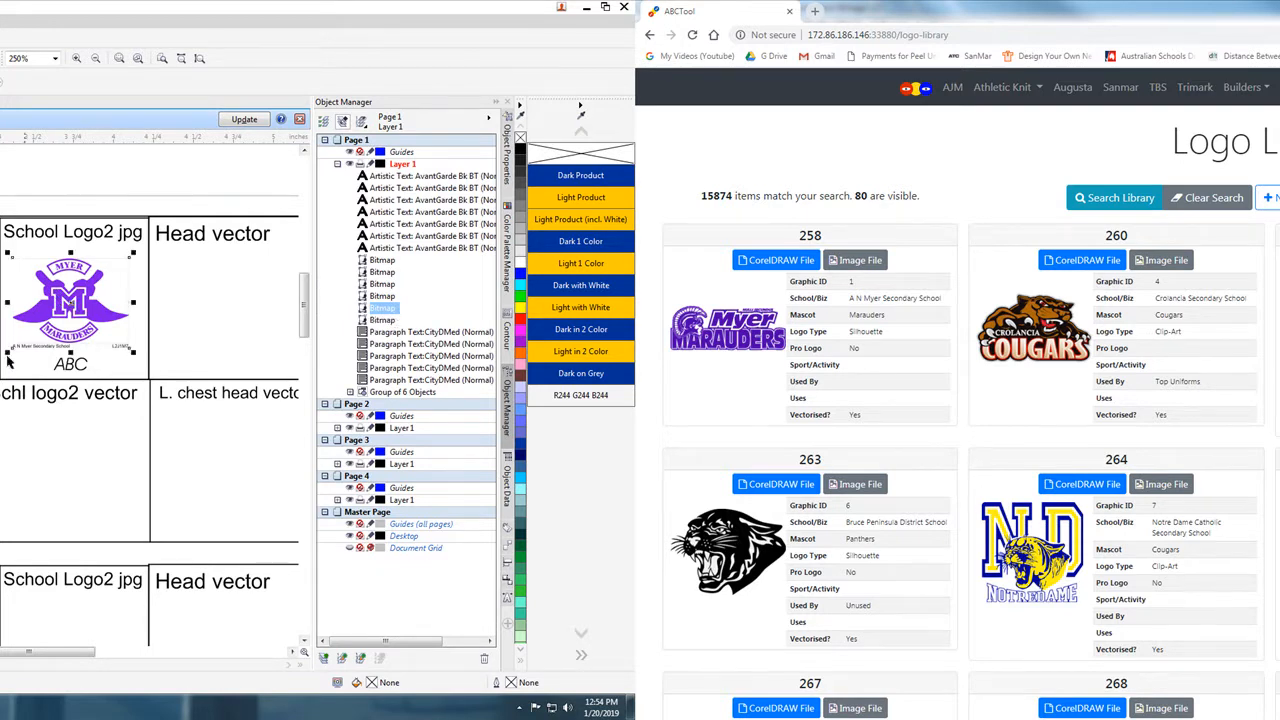
- Search the Logo Library for graphic number 1 and examine the matching entries
{"action": "left_click", "coordinate": [1115, 197]}
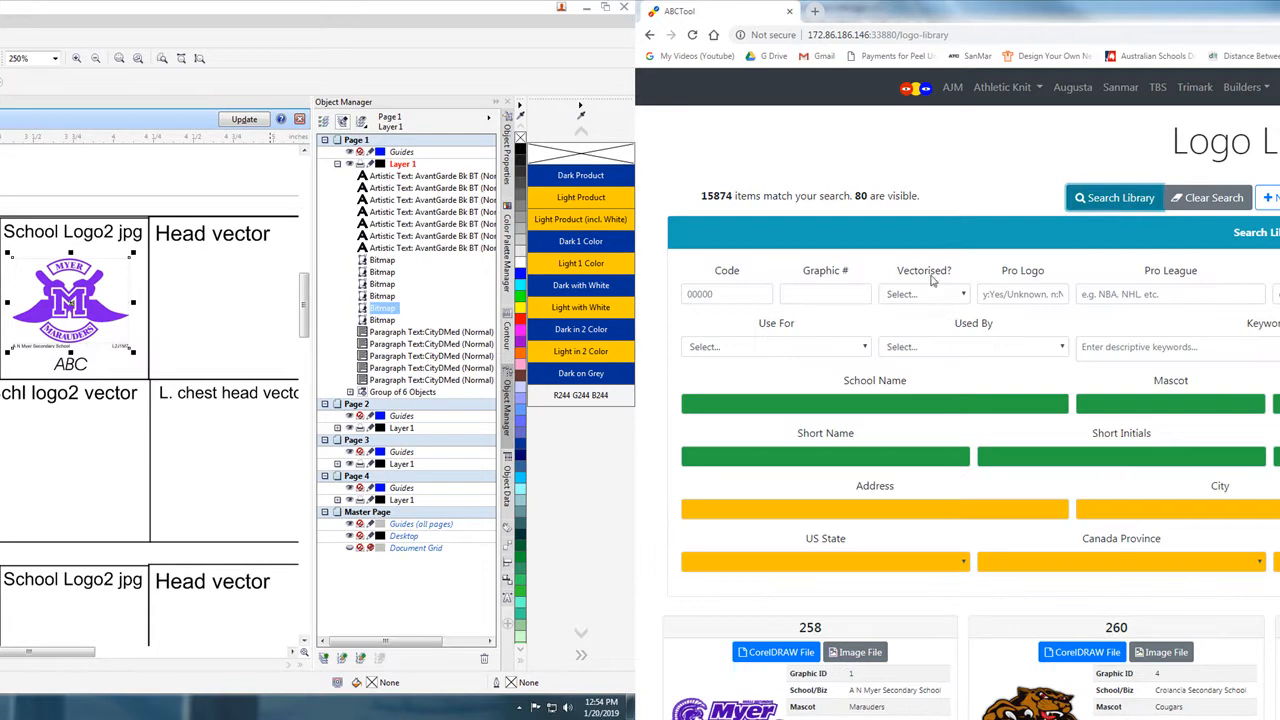
{"action": "left_click", "coordinate": [818, 292]}
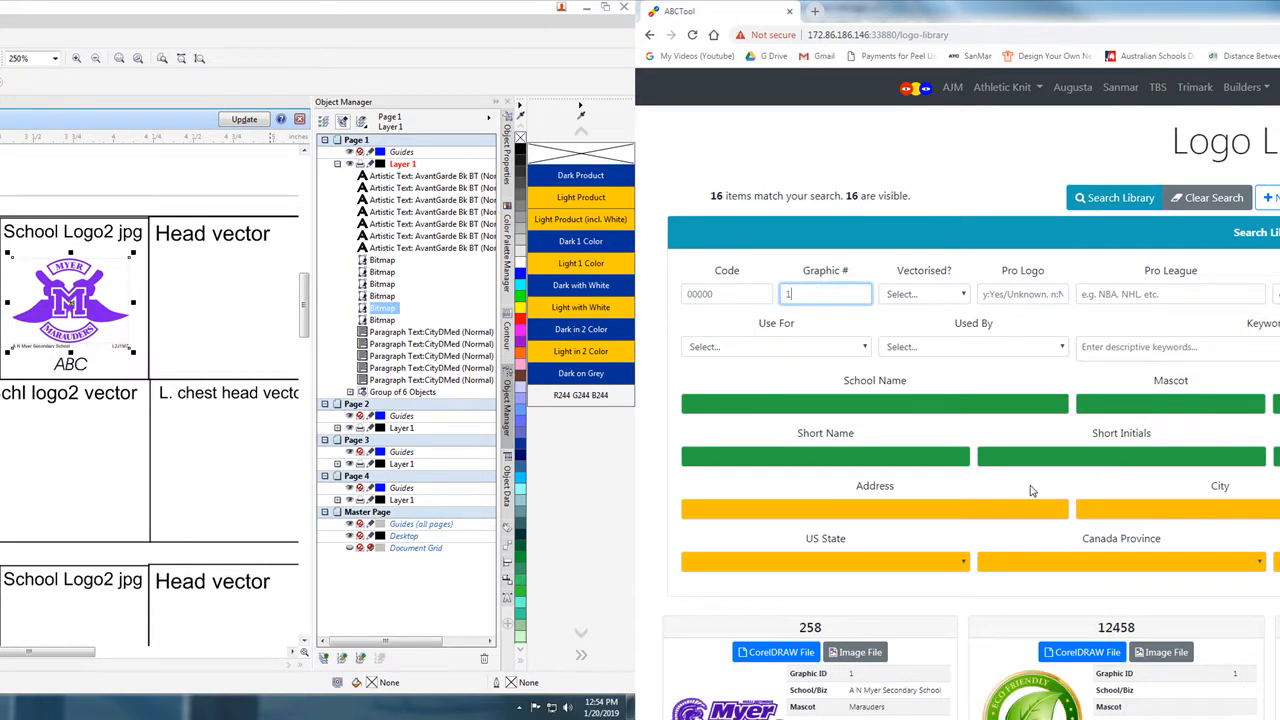
{"action": "scroll", "coordinate": [1032, 490], "scroll_direction": "down", "scroll_amount": 3}
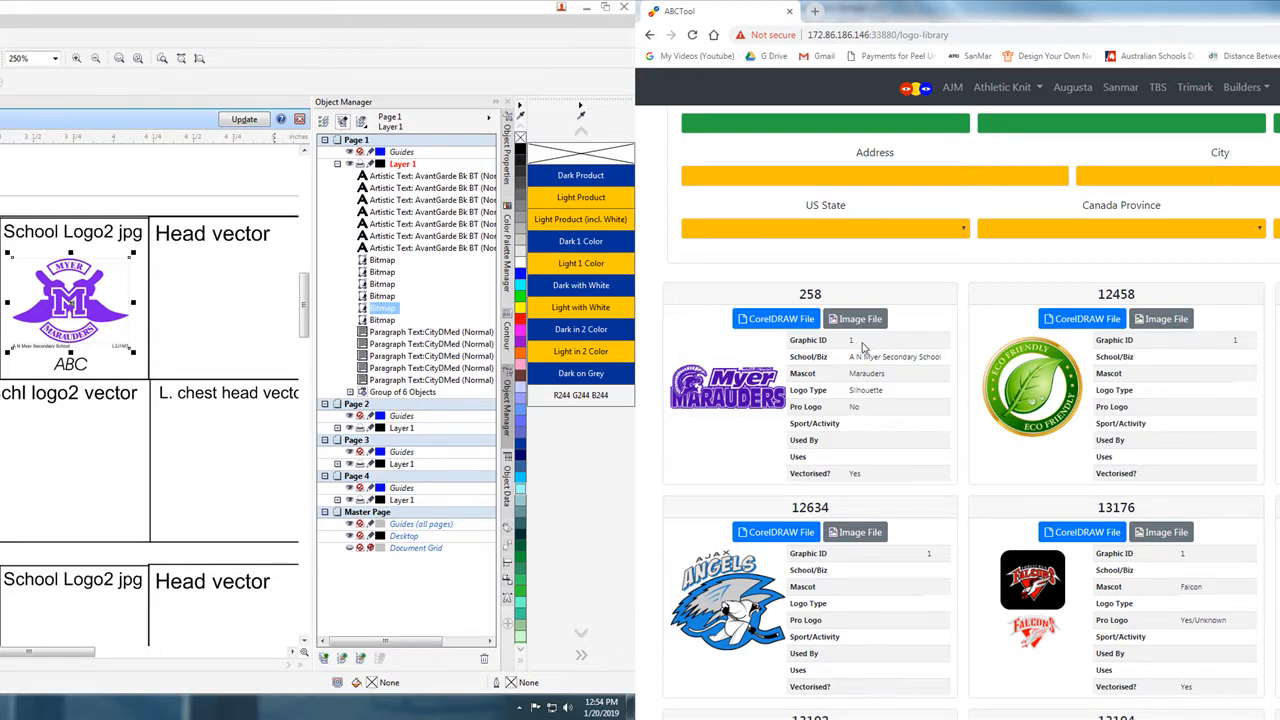
- Mark the graphic number of the Eco Friendly logo, Logo Library entry 12458, as wrong and save the entry
{"action": "scroll", "coordinate": [970, 410], "scroll_direction": "down", "scroll_amount": 4}
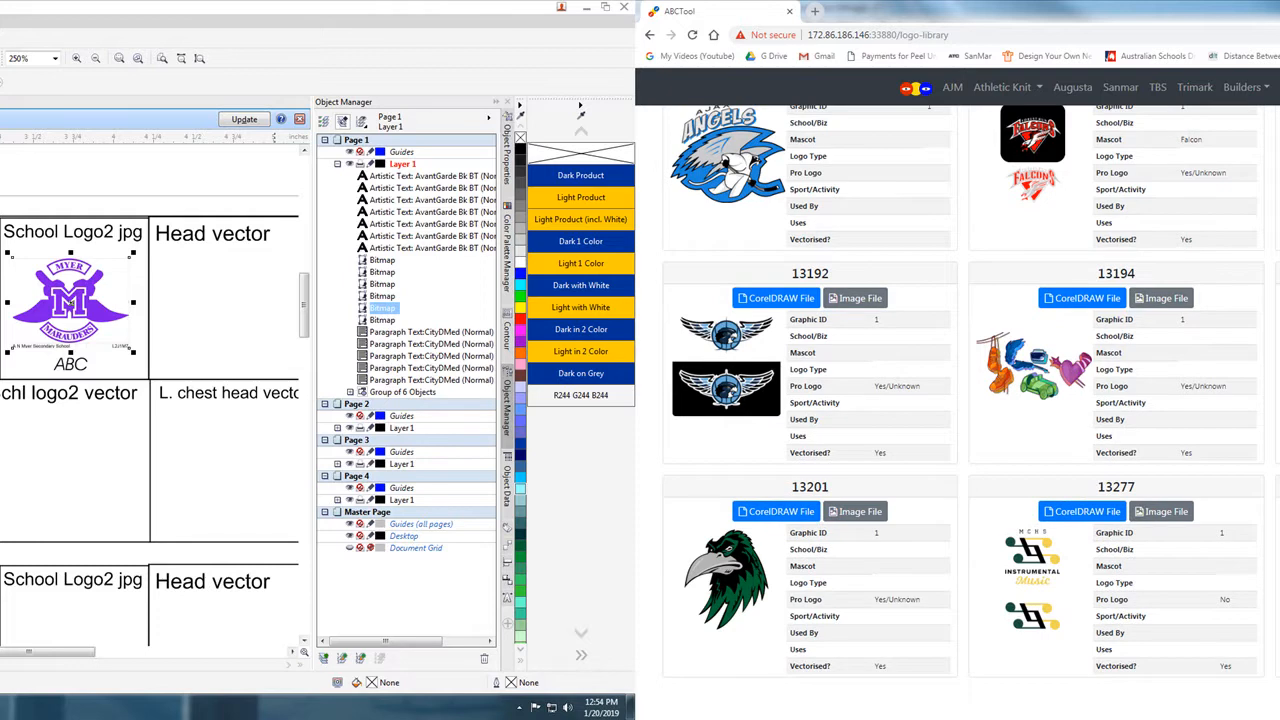
{"action": "scroll", "coordinate": [958, 400], "scroll_direction": "up", "scroll_amount": 4}
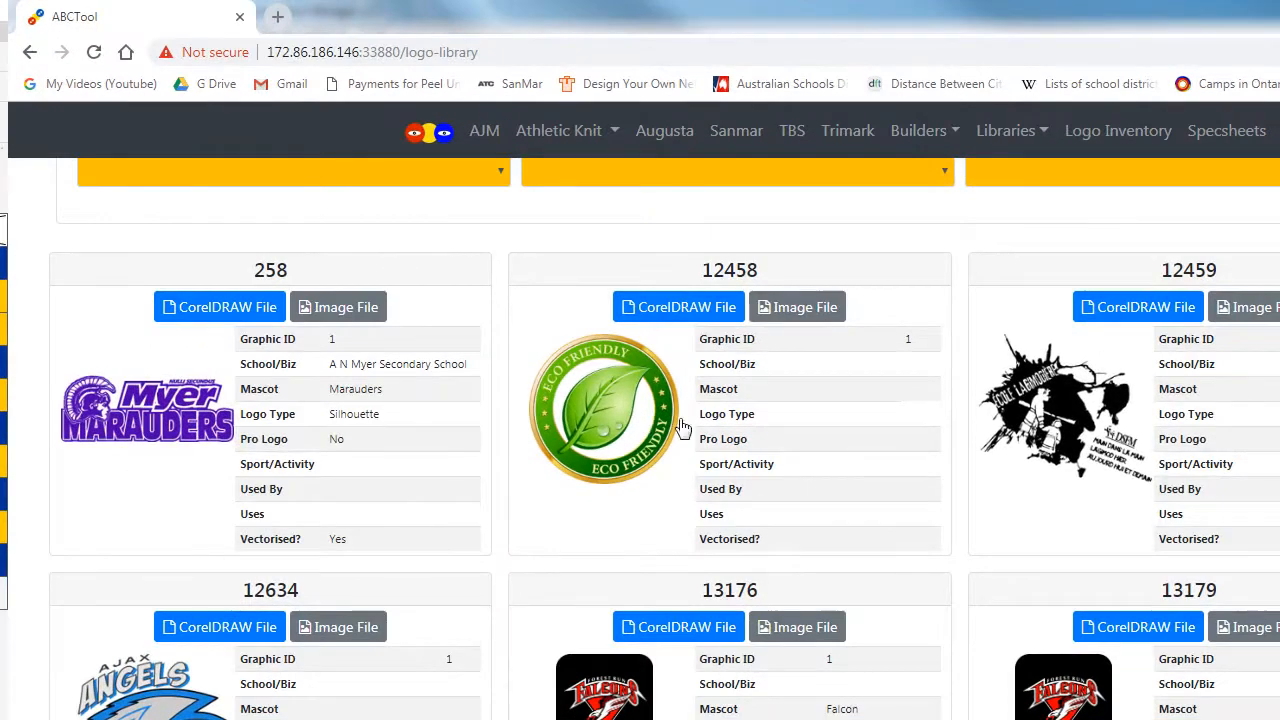
{"action": "left_click", "coordinate": [700, 405]}
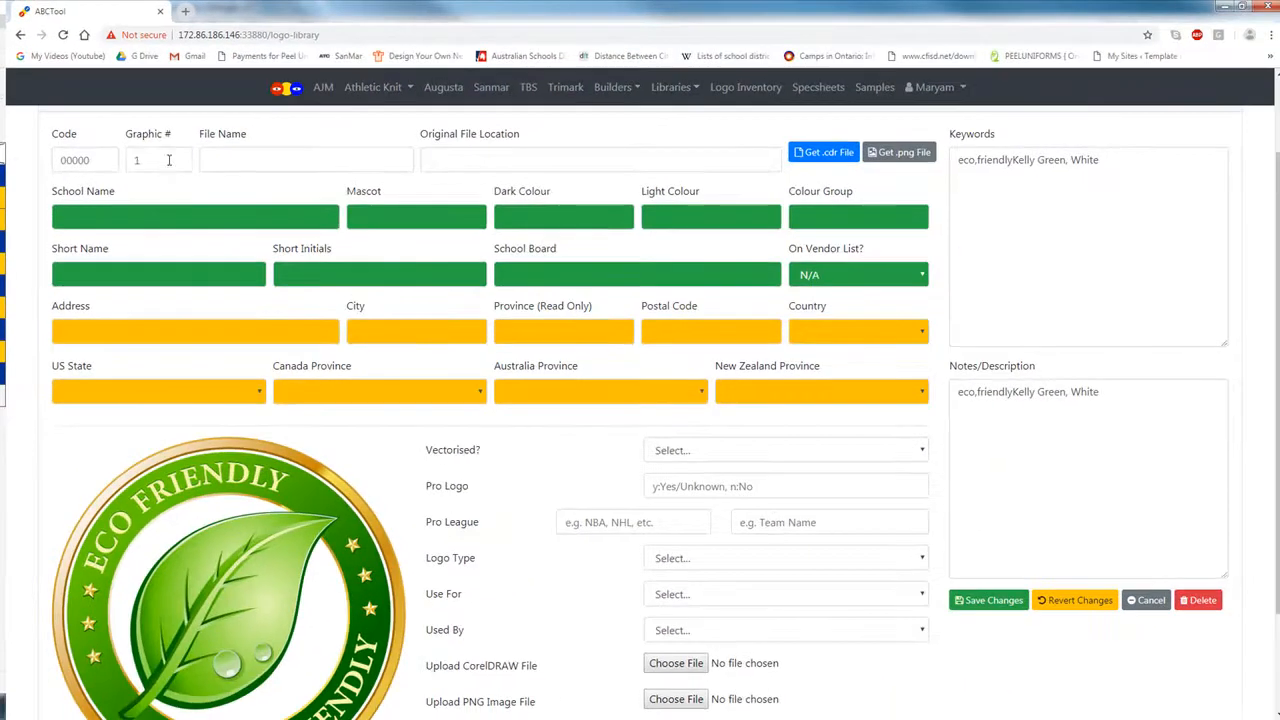
{"action": "double_click", "coordinate": [169, 160]}
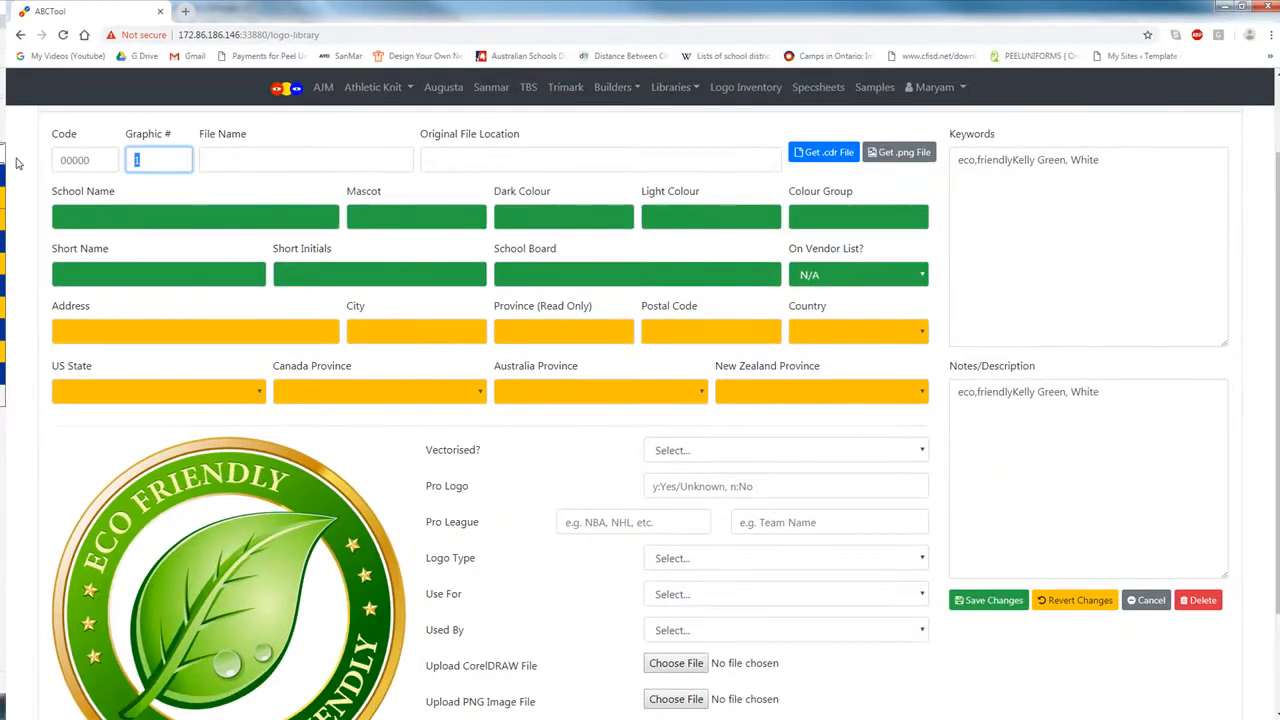
{"action": "type", "text": "Wron"}
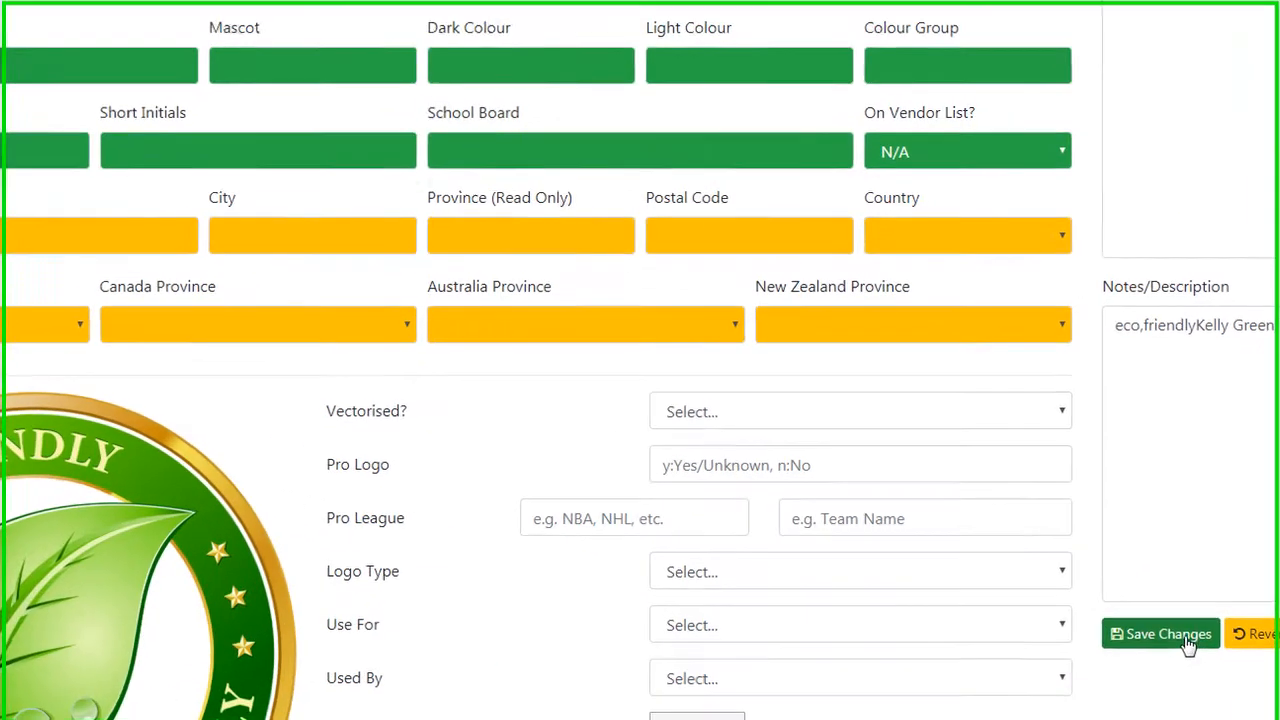
{"action": "left_click", "coordinate": [1004, 602]}
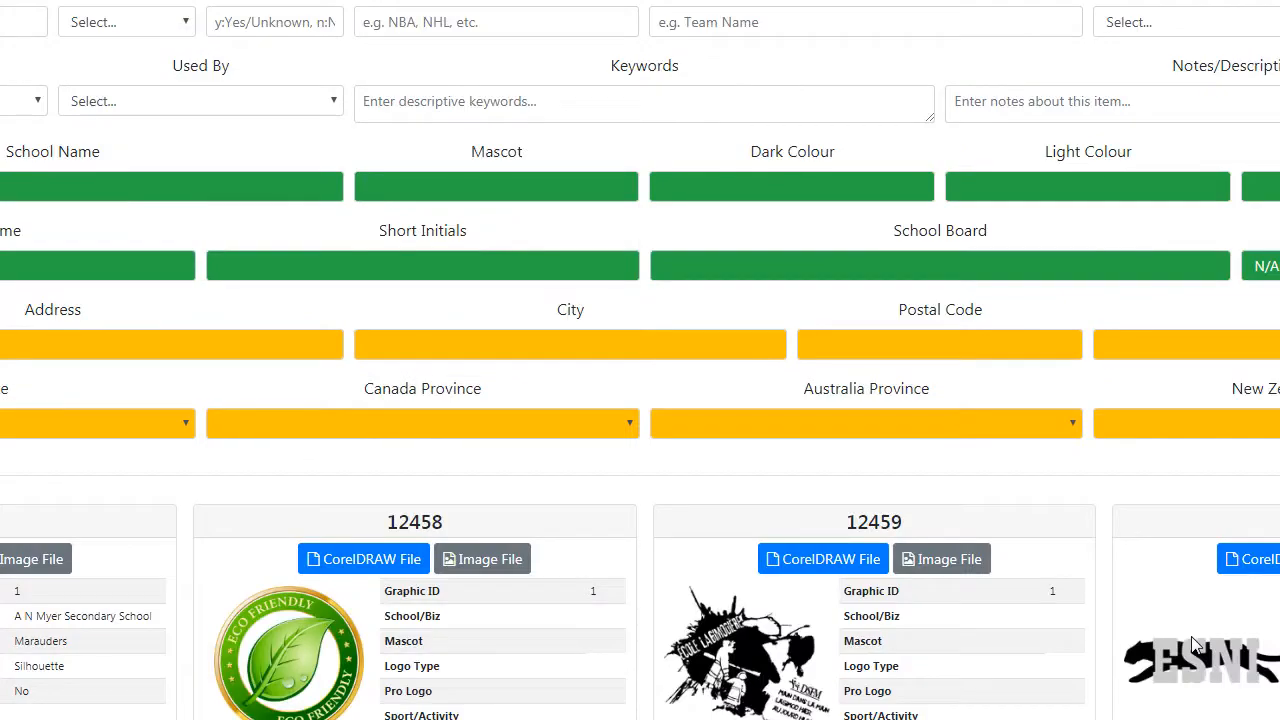
- Mark the graphic number of the Ecole Lagimodiere logo, Logo Library entry 12459, as wrong and save the entry
{"action": "left_click", "coordinate": [780, 650]}
{"action": "key", "text": "shift+Tab"}
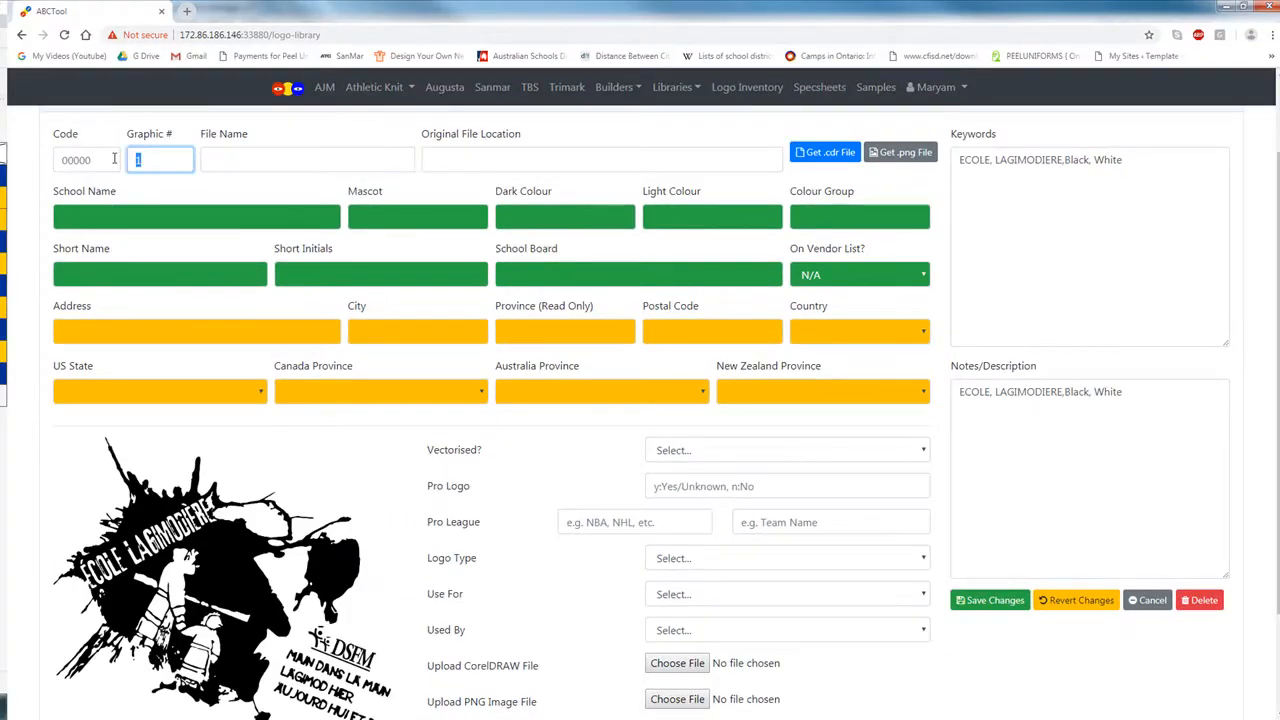
{"action": "type", "text": "Wr"}
{"action": "left_click", "coordinate": [1020, 602]}
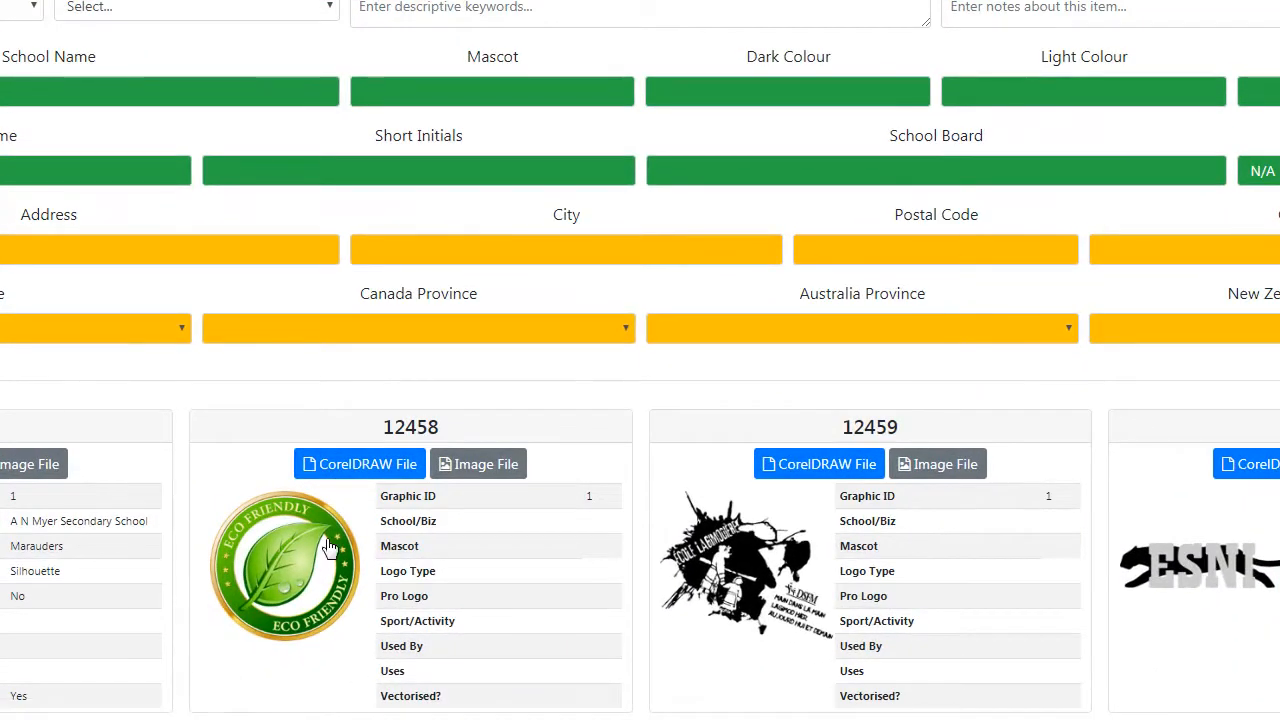
- Reload the Logo Library, repeat the search for graphic number 1 and review the matching entries
{"action": "scroll", "coordinate": [329, 549], "scroll_direction": "down", "scroll_amount": 5}
{"action": "scroll", "coordinate": [763, 531], "scroll_direction": "down", "scroll_amount": 4}
{"action": "scroll", "coordinate": [762, 528], "scroll_direction": "up", "scroll_amount": 5}
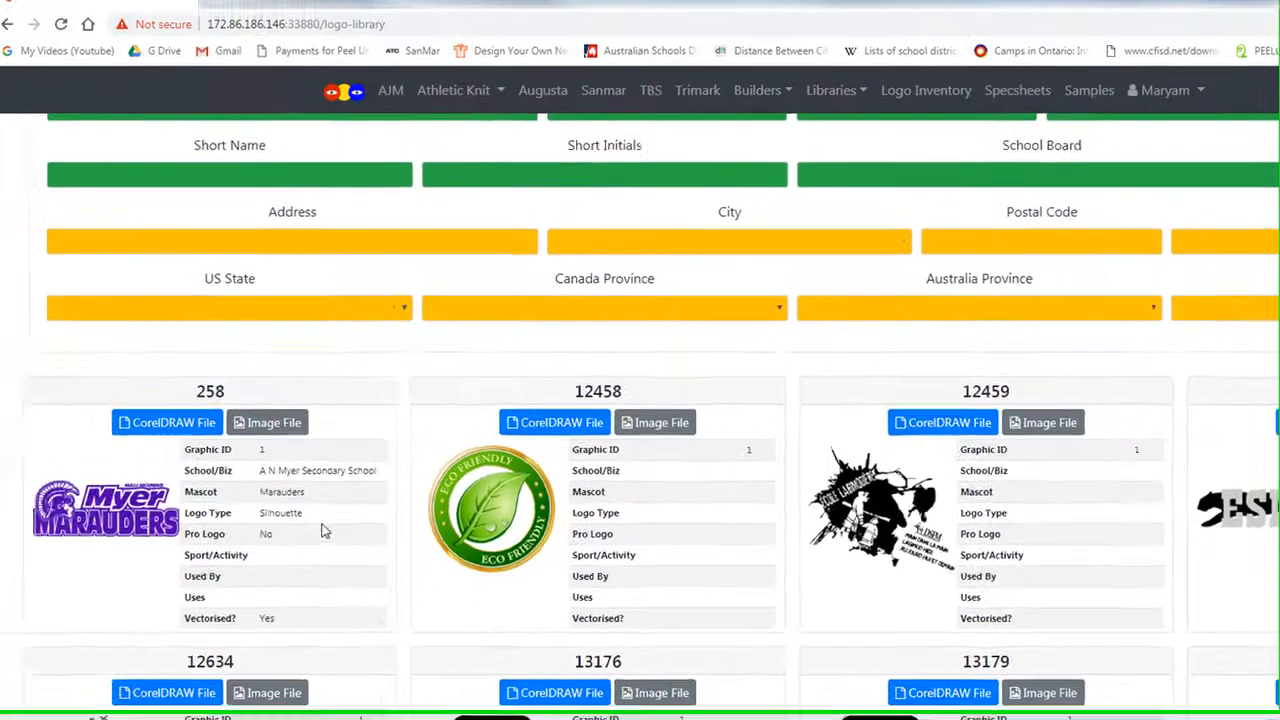
{"action": "scroll", "coordinate": [538, 515], "scroll_direction": "up", "scroll_amount": 5}
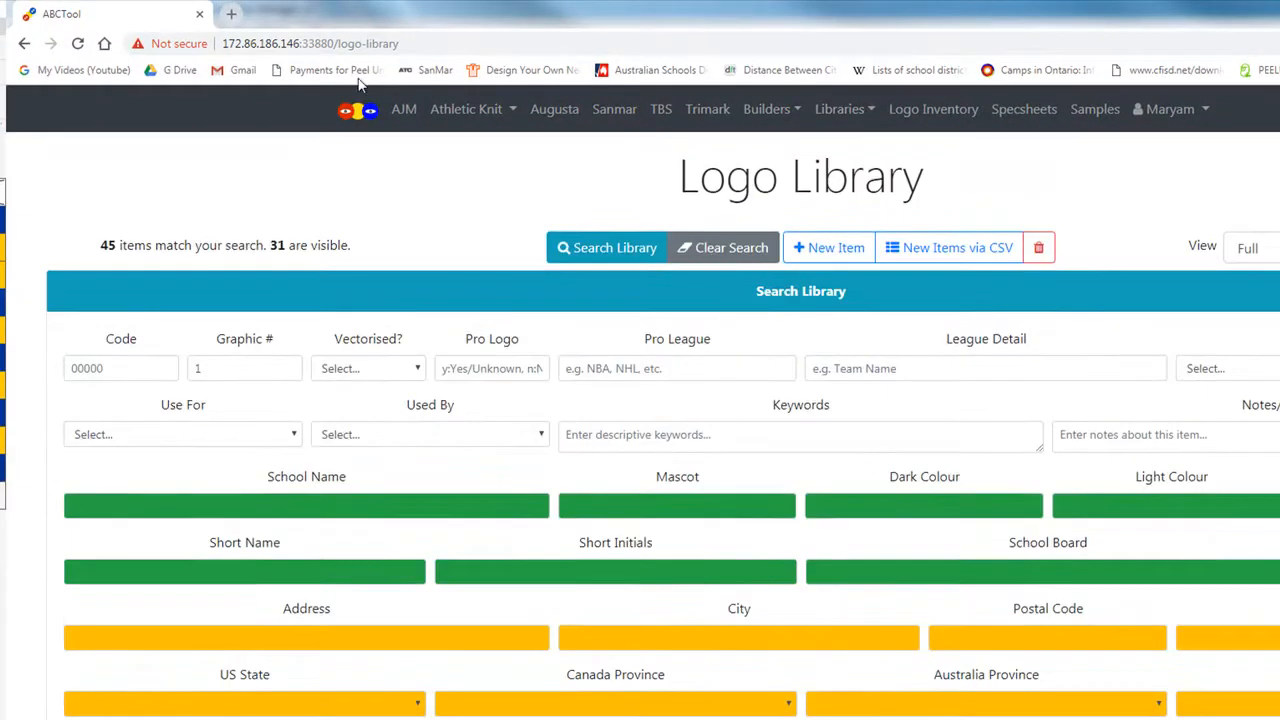
{"action": "left_click", "coordinate": [420, 43]}
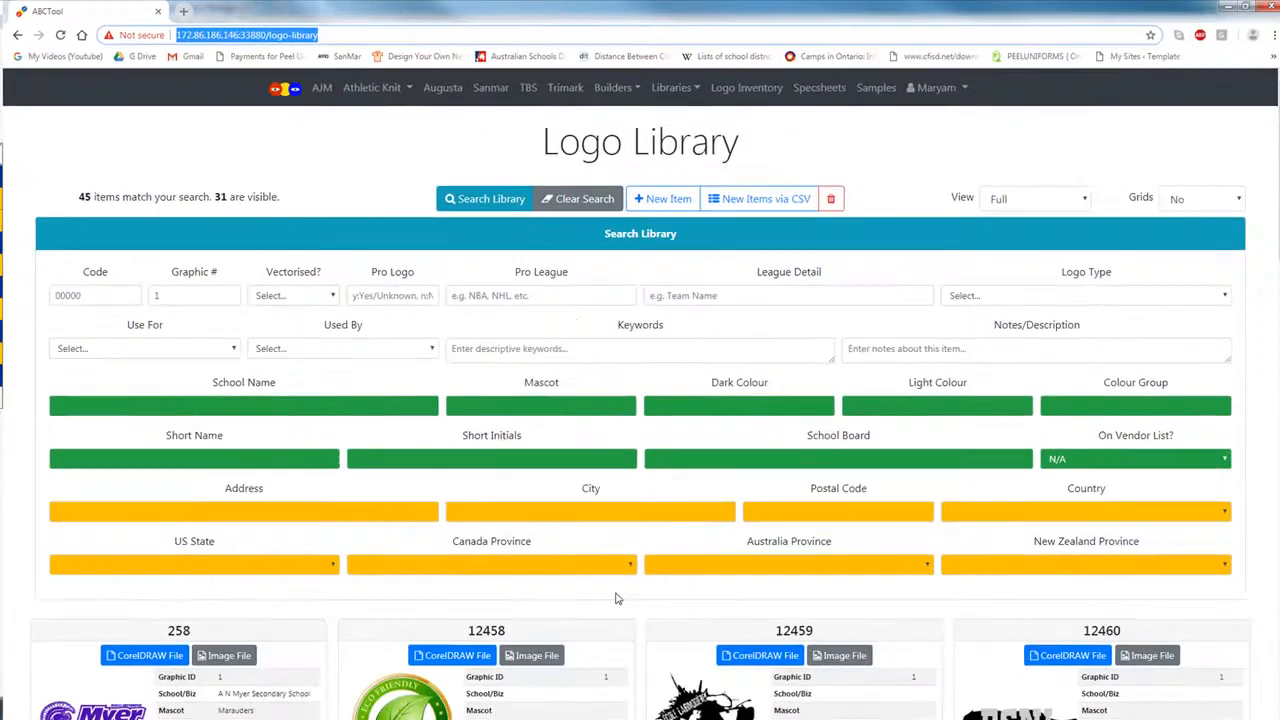
{"action": "left_click", "coordinate": [345, 33]}
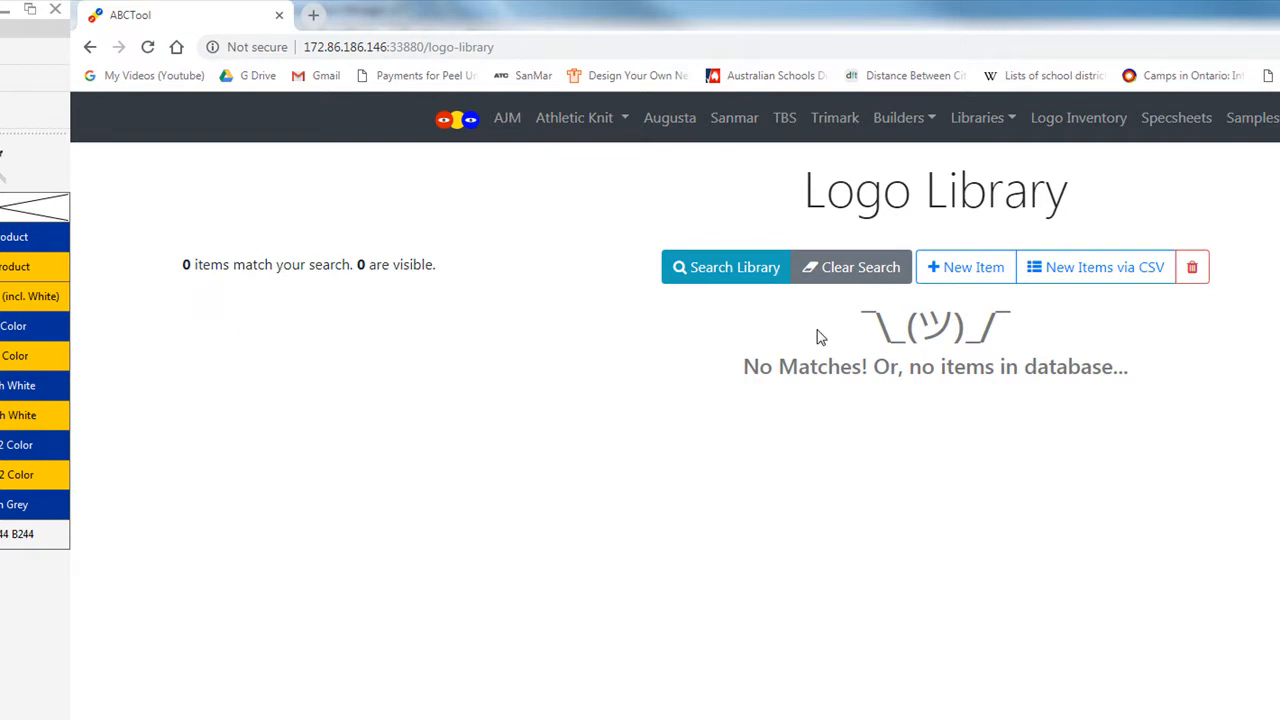
{"action": "left_click", "coordinate": [745, 274]}
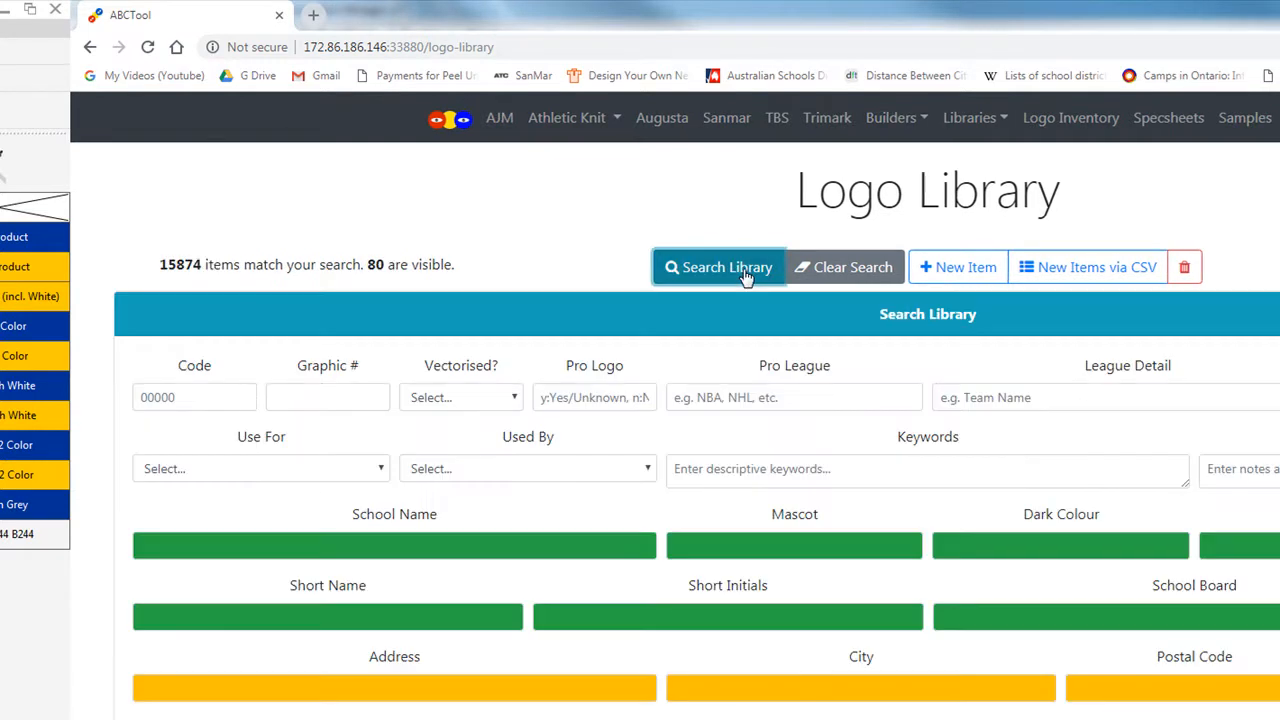
{"action": "left_click", "coordinate": [303, 398]}
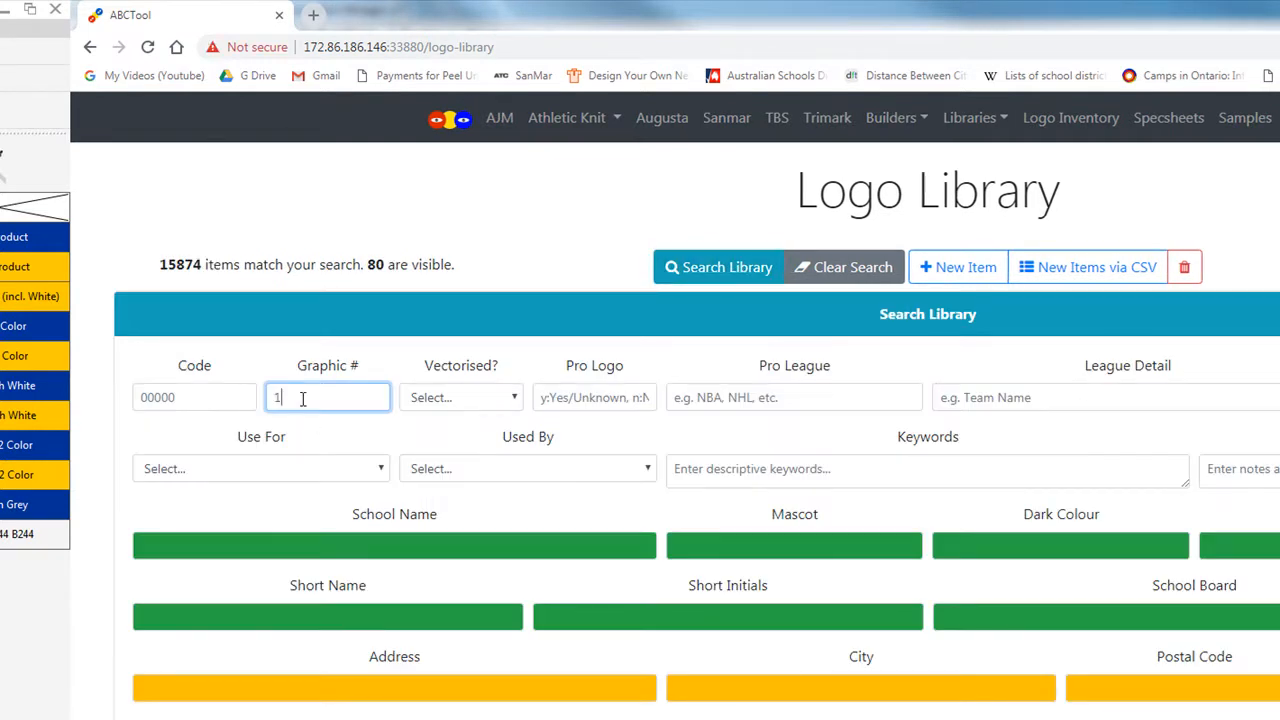
{"action": "scroll", "coordinate": [543, 686], "scroll_direction": "down", "scroll_amount": 5}
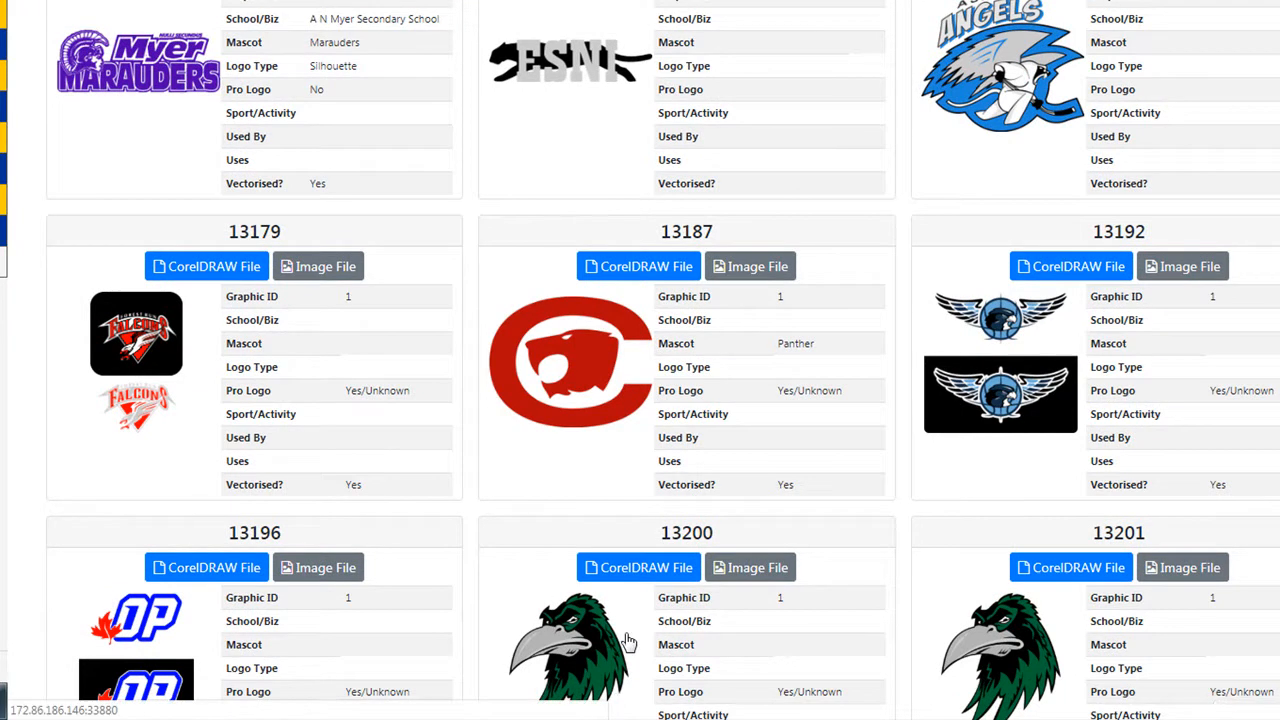
{"action": "scroll", "coordinate": [625, 632], "scroll_direction": "down", "scroll_amount": 4}
{"action": "scroll", "coordinate": [625, 632], "scroll_direction": "up", "scroll_amount": 5}
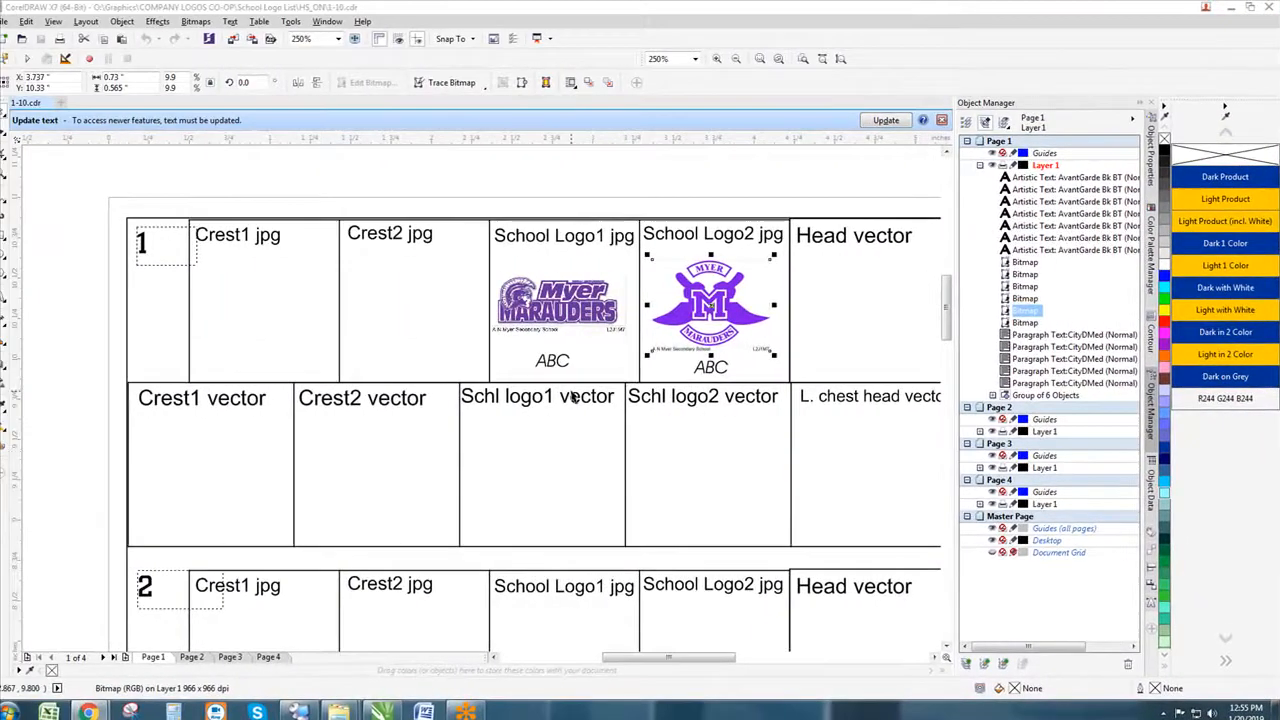
- Compare the graphic number 1 logos on Page 1 of 1-10.cdr with Logo Library entry 258 and the school's row in All HS List
{"action": "scroll", "coordinate": [614, 451], "scroll_direction": "right", "scroll_amount": 3}
{"action": "scroll", "coordinate": [614, 451], "scroll_direction": "down", "scroll_amount": 1}
{"action": "left_click", "coordinate": [562, 323]}
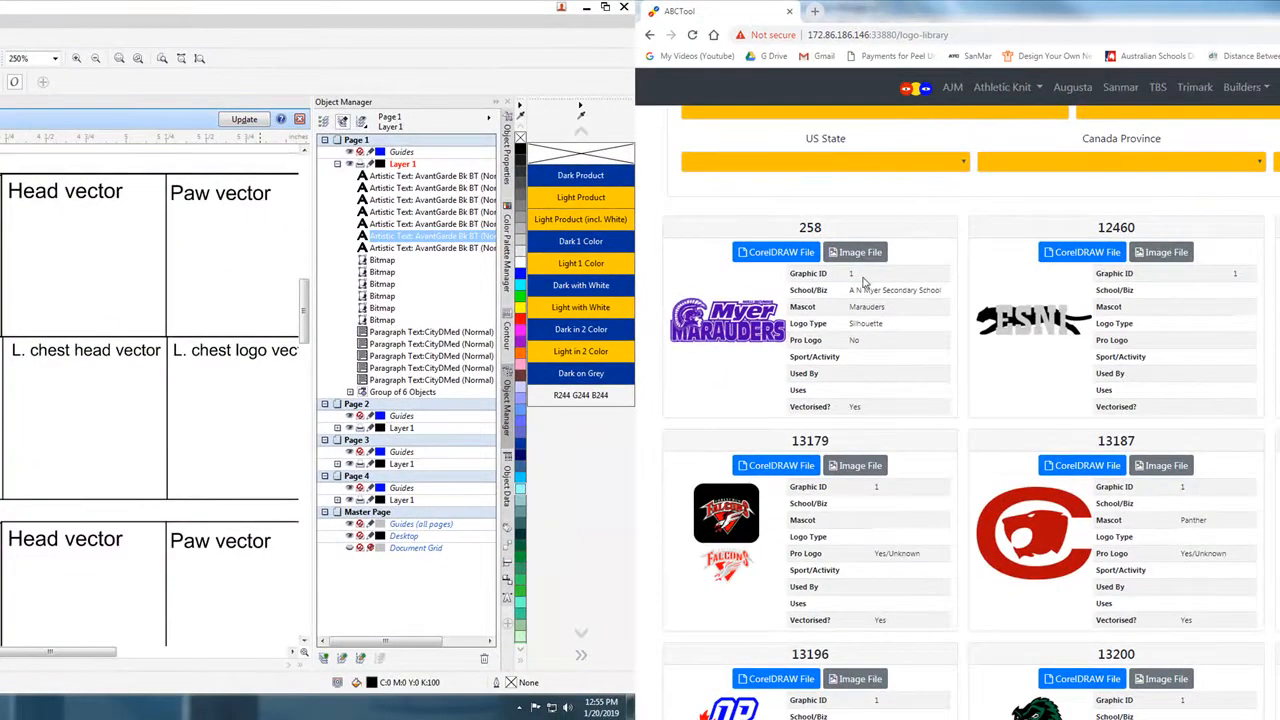
{"action": "left_click_drag", "start_coordinate": [863, 281], "coordinate": [808, 277]}
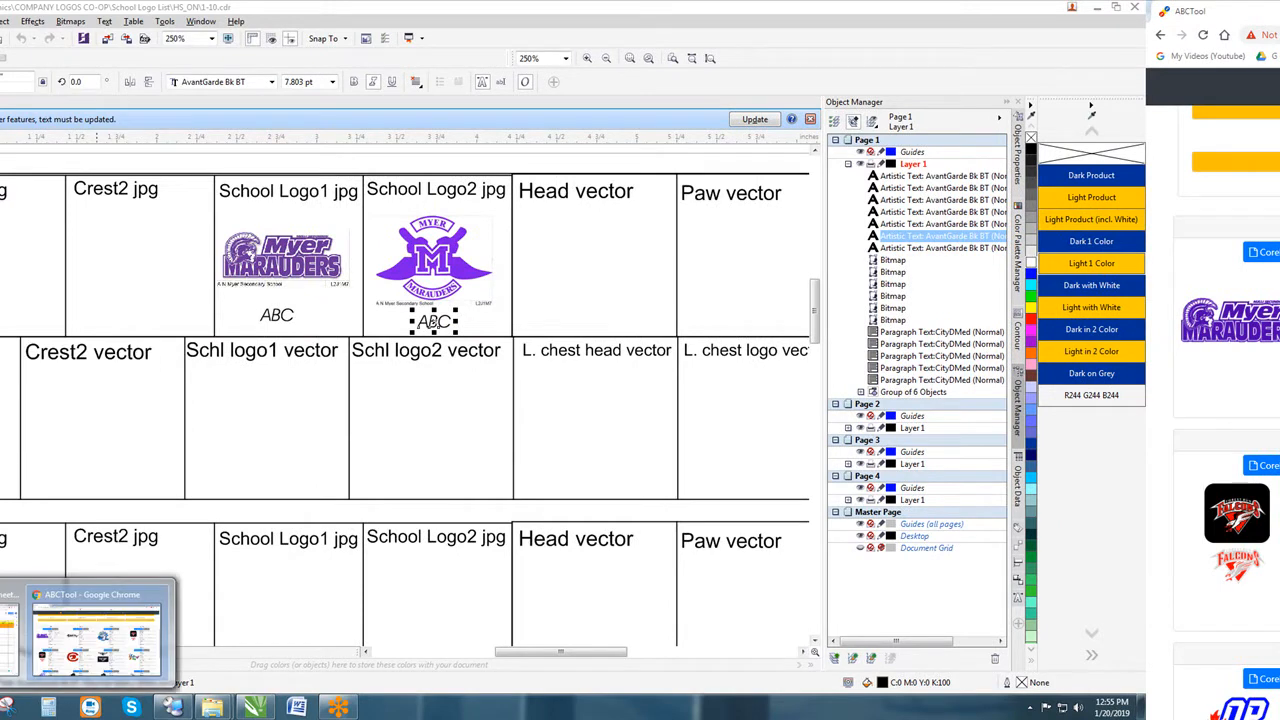
{"action": "left_click", "coordinate": [86, 623]}
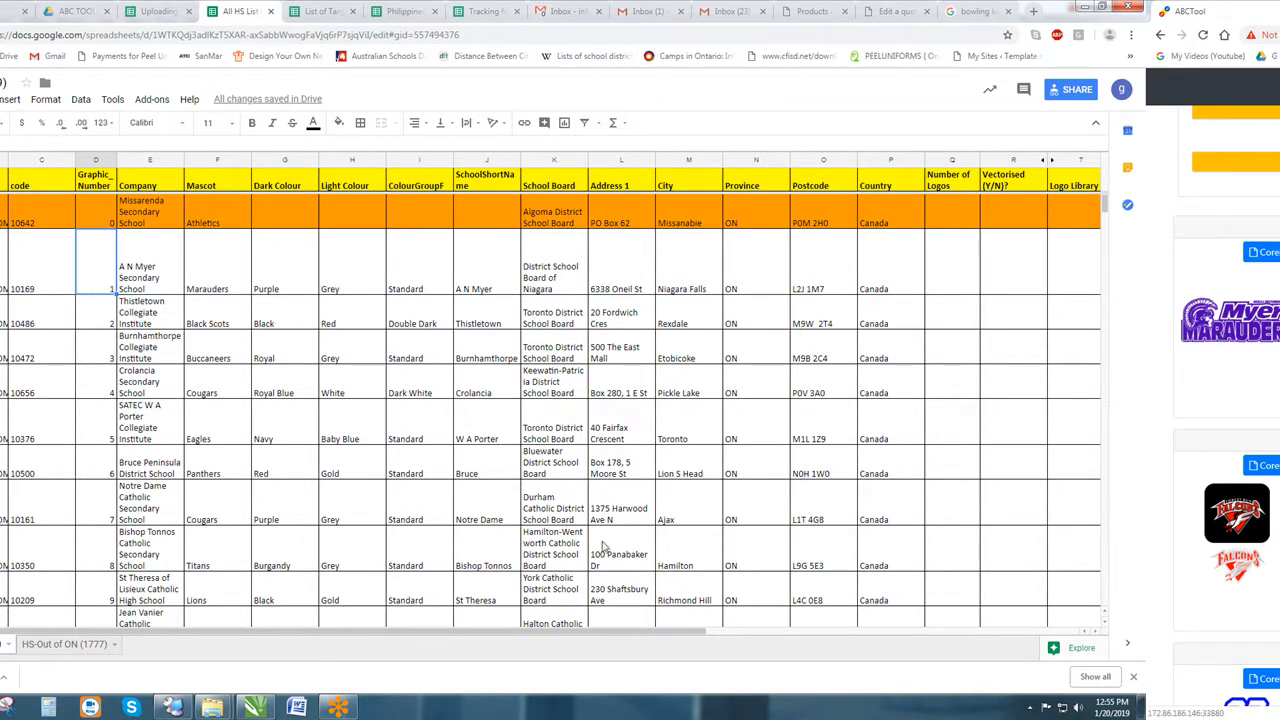
{"action": "left_click", "coordinate": [254, 707]}
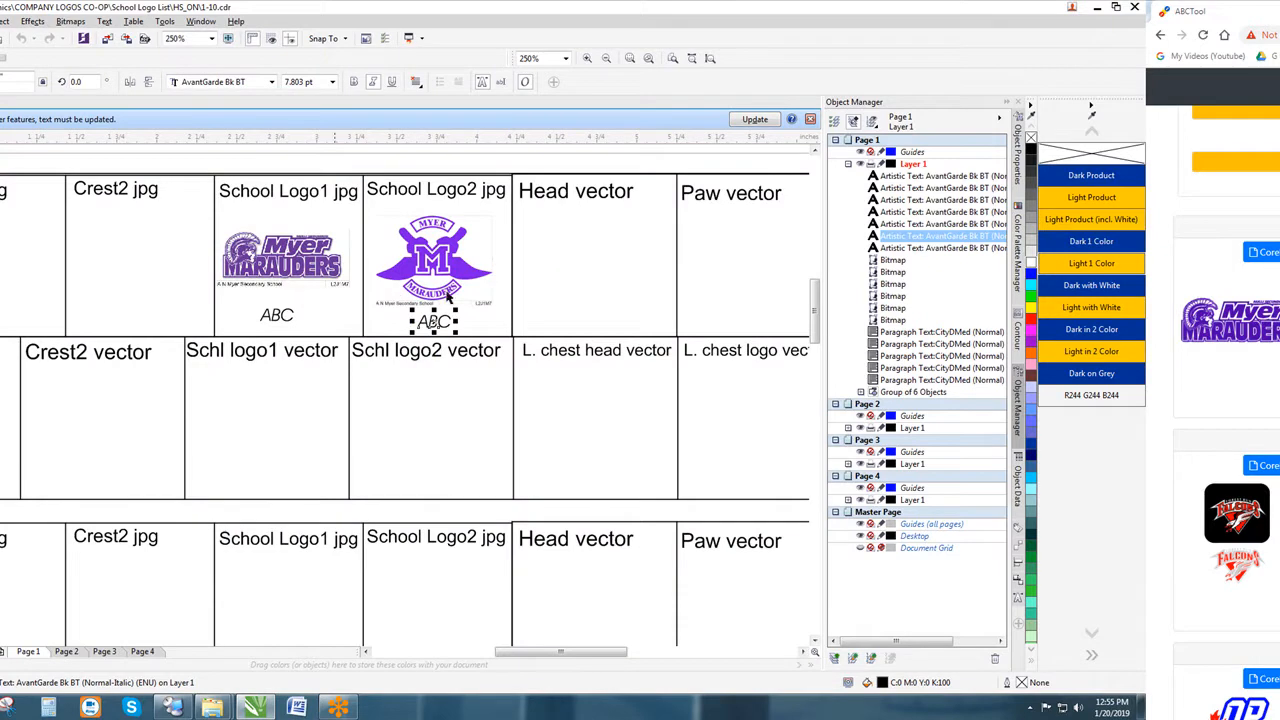
- Enter 2 as the Number of Logos for A N Myer Secondary School in All HS List
{"action": "left_click", "coordinate": [247, 710]}
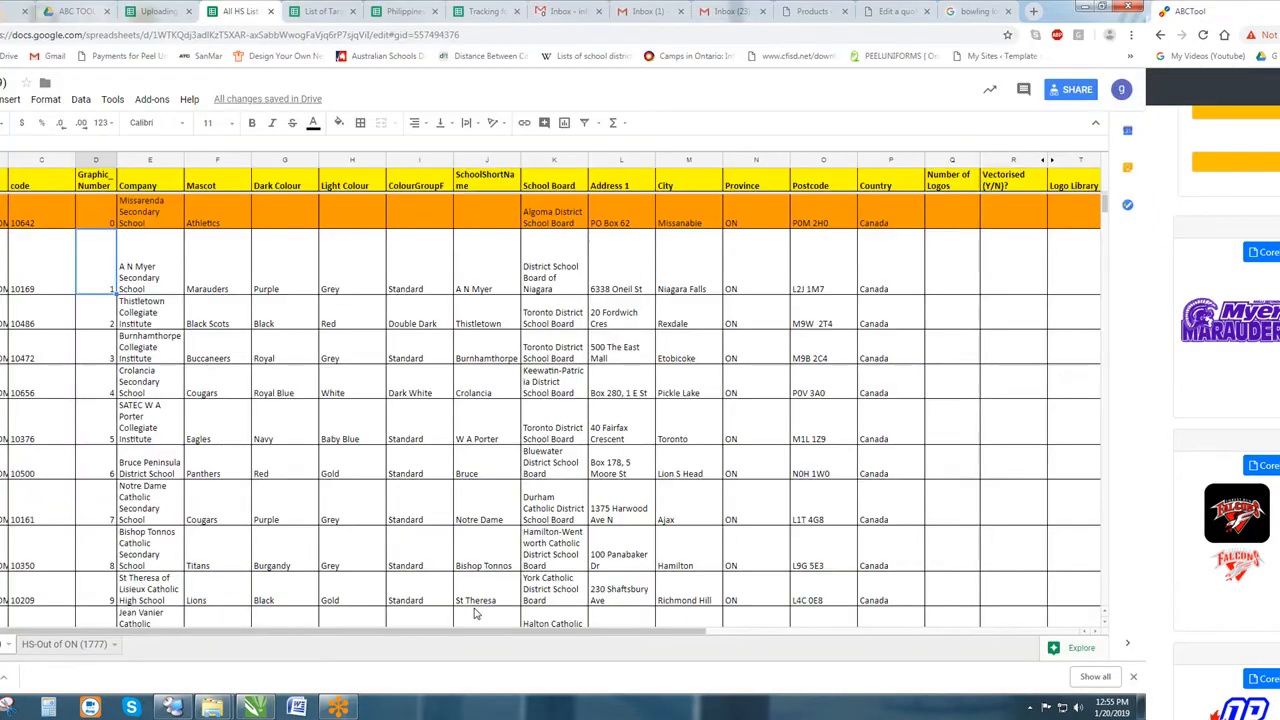
{"action": "left_click", "coordinate": [2, 262]}
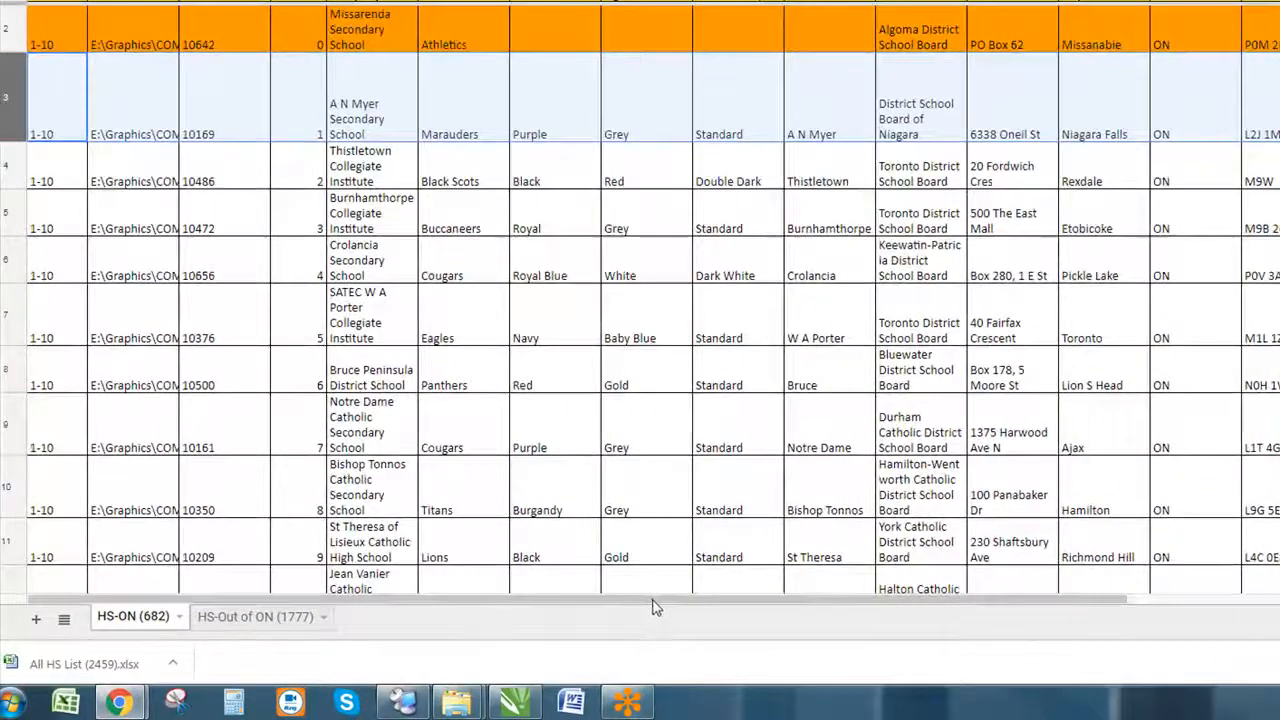
{"action": "left_click_drag", "start_coordinate": [484, 616], "coordinate": [904, 637]}
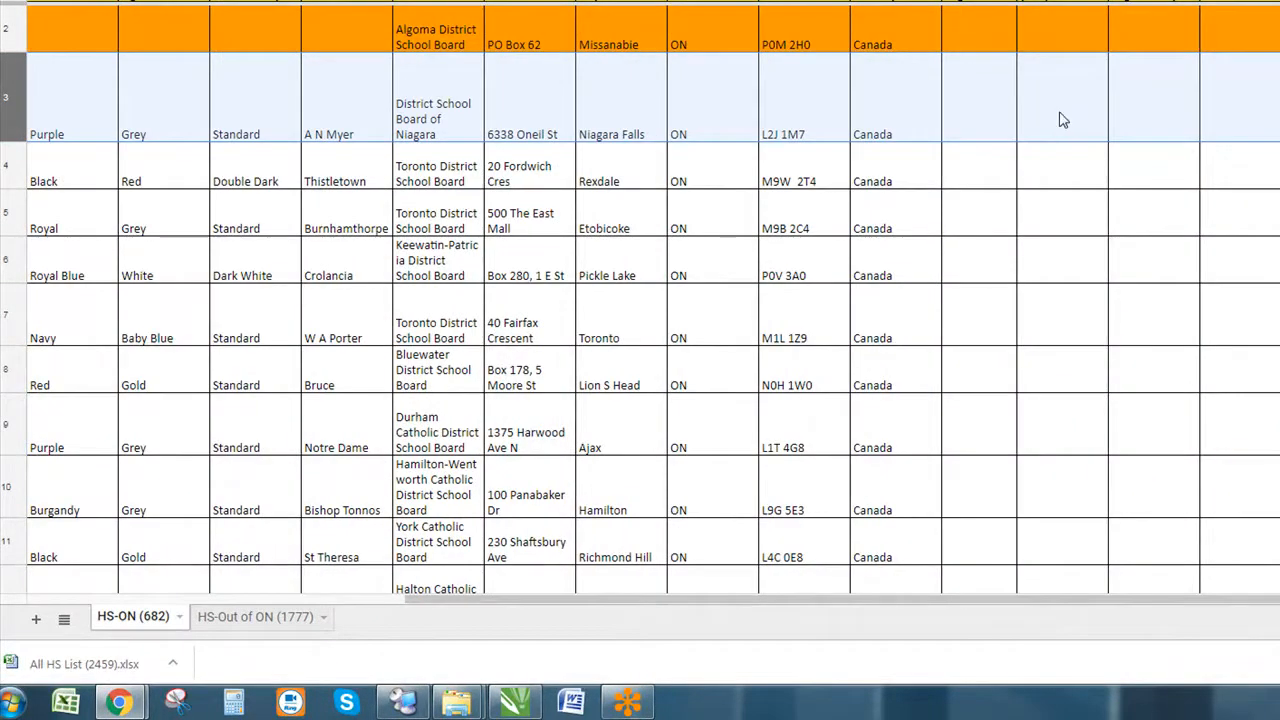
{"action": "left_click", "coordinate": [986, 103]}
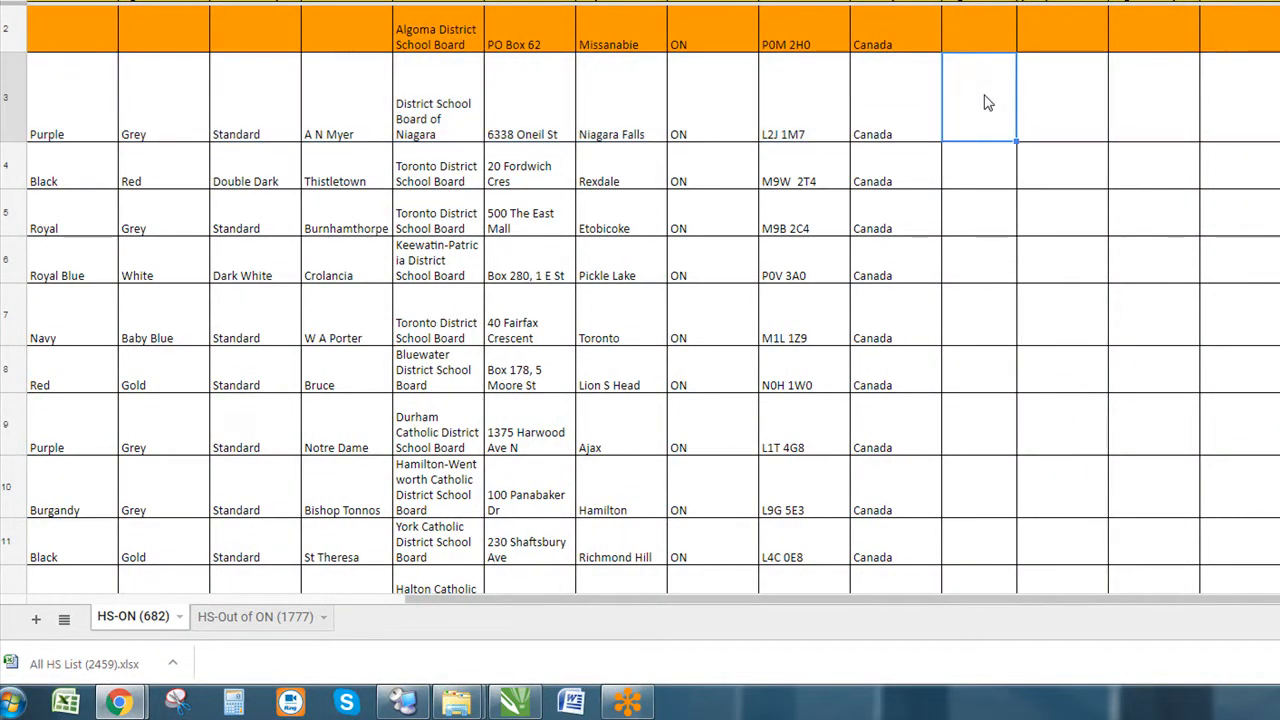
{"action": "type", "text": "2"}
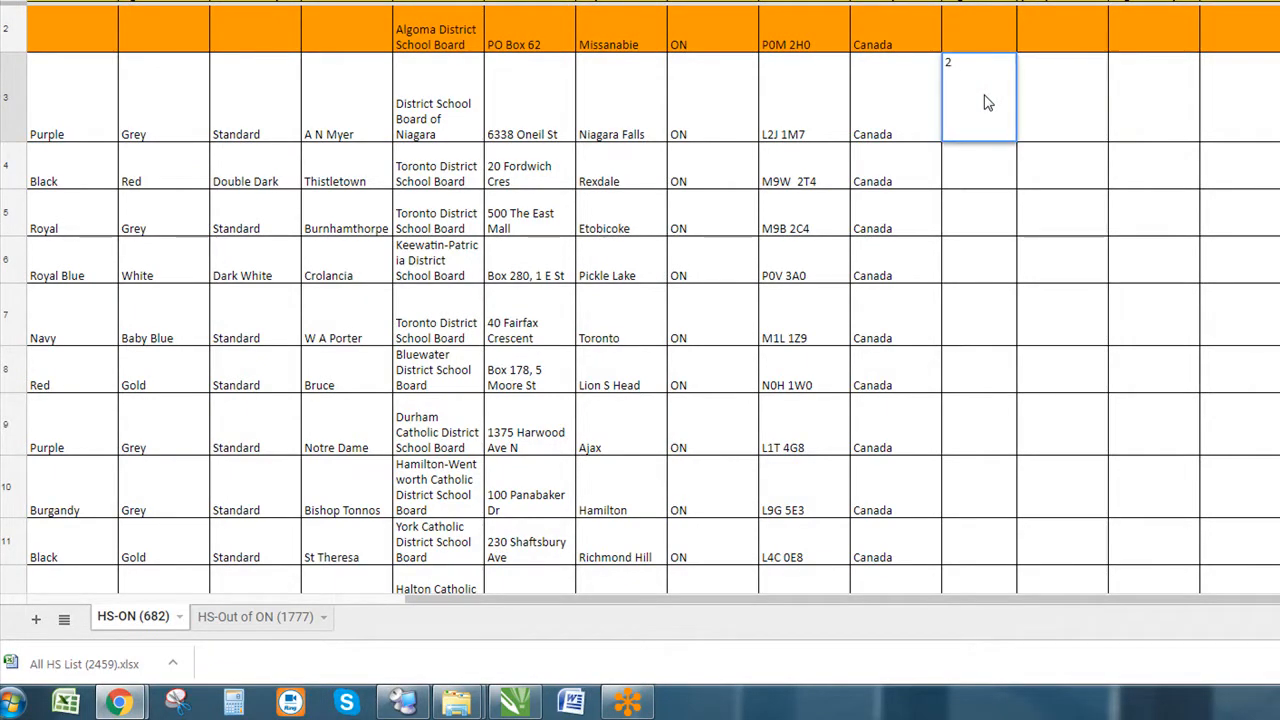
- Check the school's logos on Page 3 of 1-10.cdr and enter N, N as its Vectorised status in All HS List
{"action": "left_click", "coordinate": [1050, 103]}
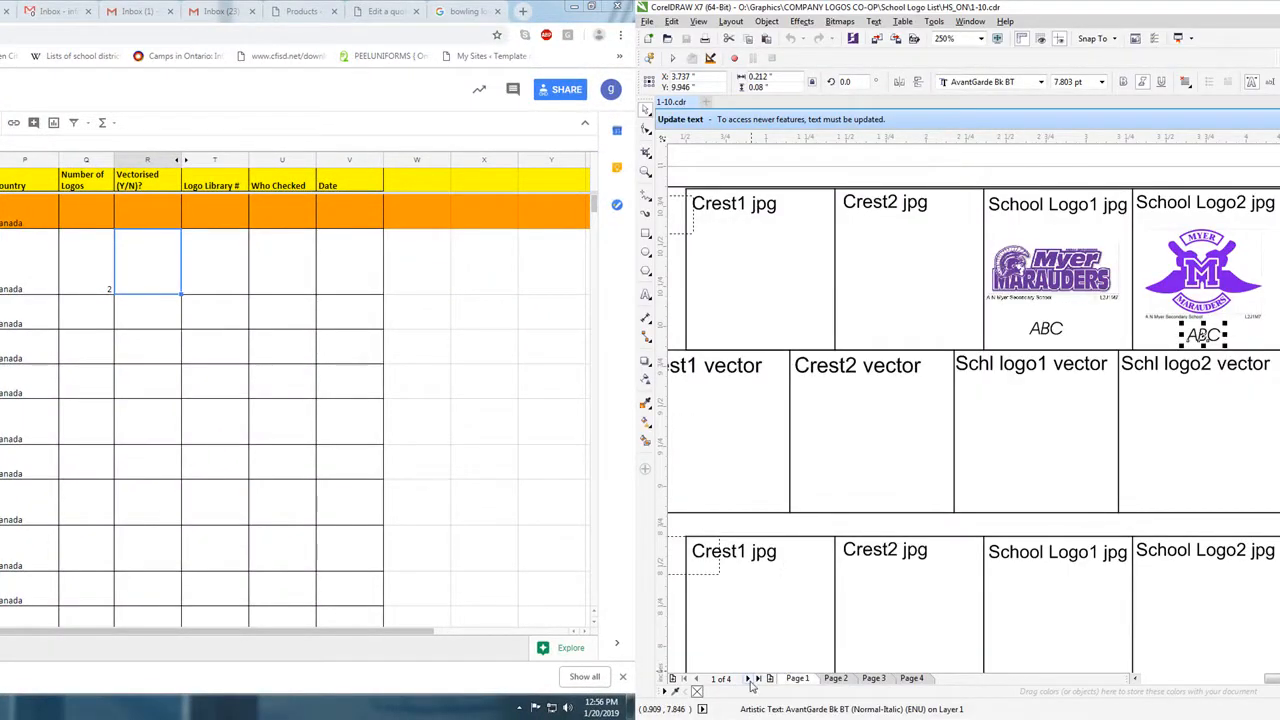
{"action": "left_click", "coordinate": [873, 679]}
{"action": "scroll", "coordinate": [1019, 415], "scroll_direction": "down", "scroll_amount": 2}
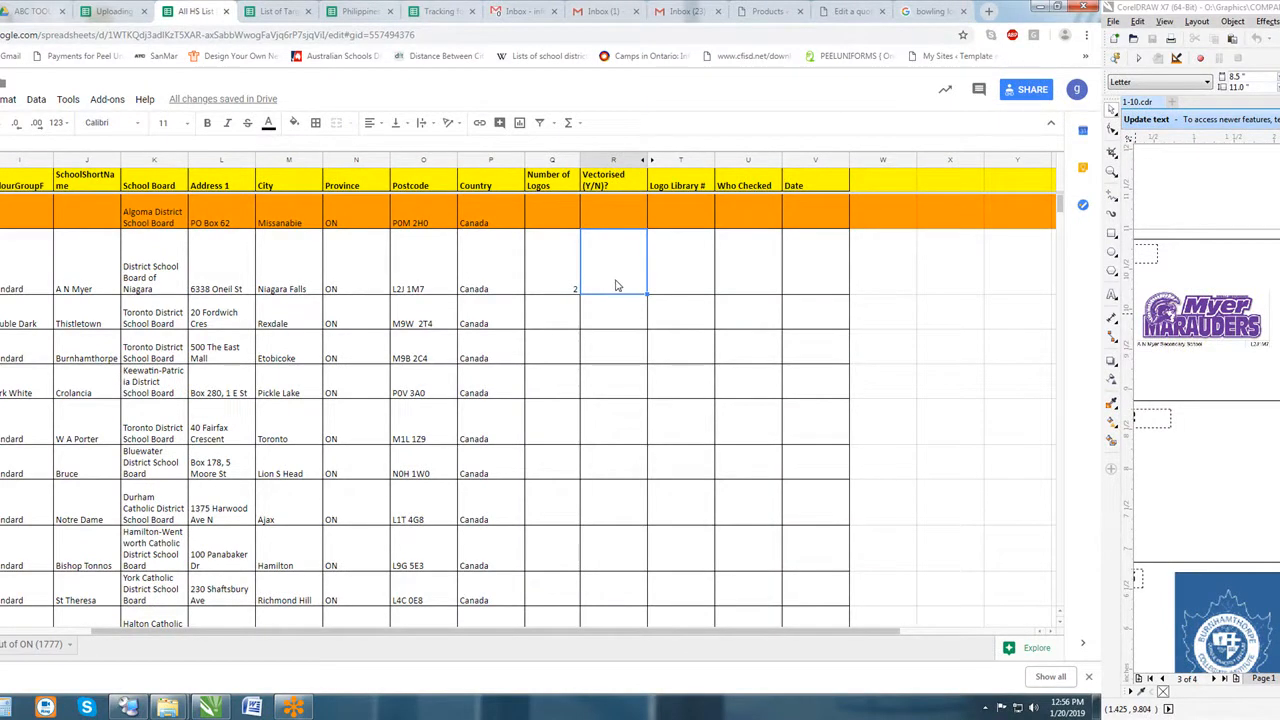
{"action": "type", "text": "N, N"}
{"action": "key", "text": "Tab"}
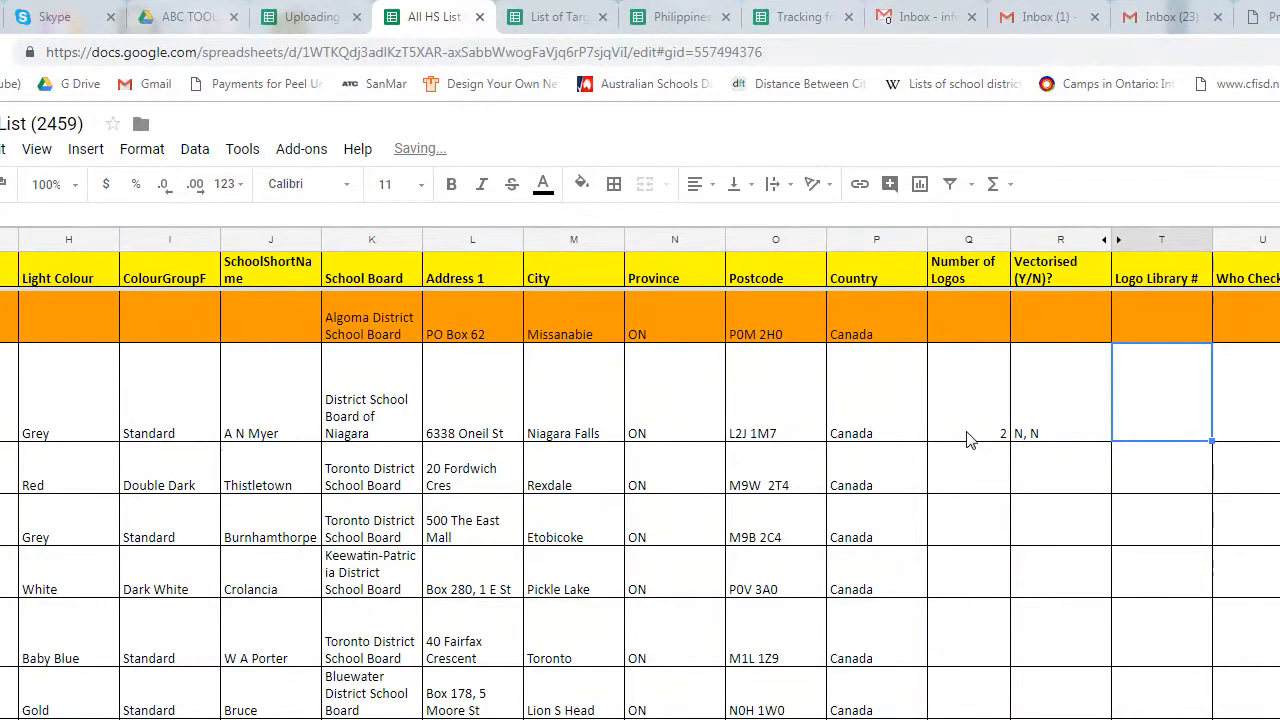
- Set the Vectorised status of A N Myer Secondary School to Y, N
{"action": "left_click", "coordinate": [1003, 436]}
{"action": "left_click", "coordinate": [1052, 438]}
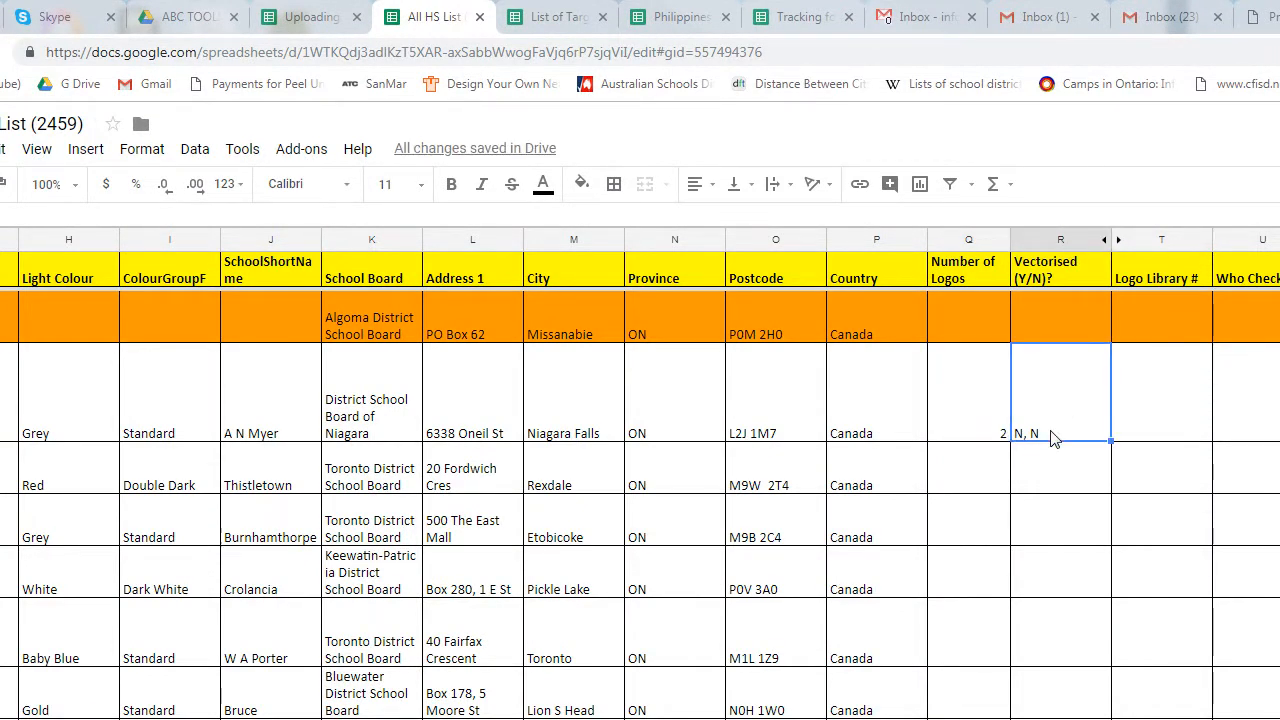
{"action": "type", "text": "Y"}
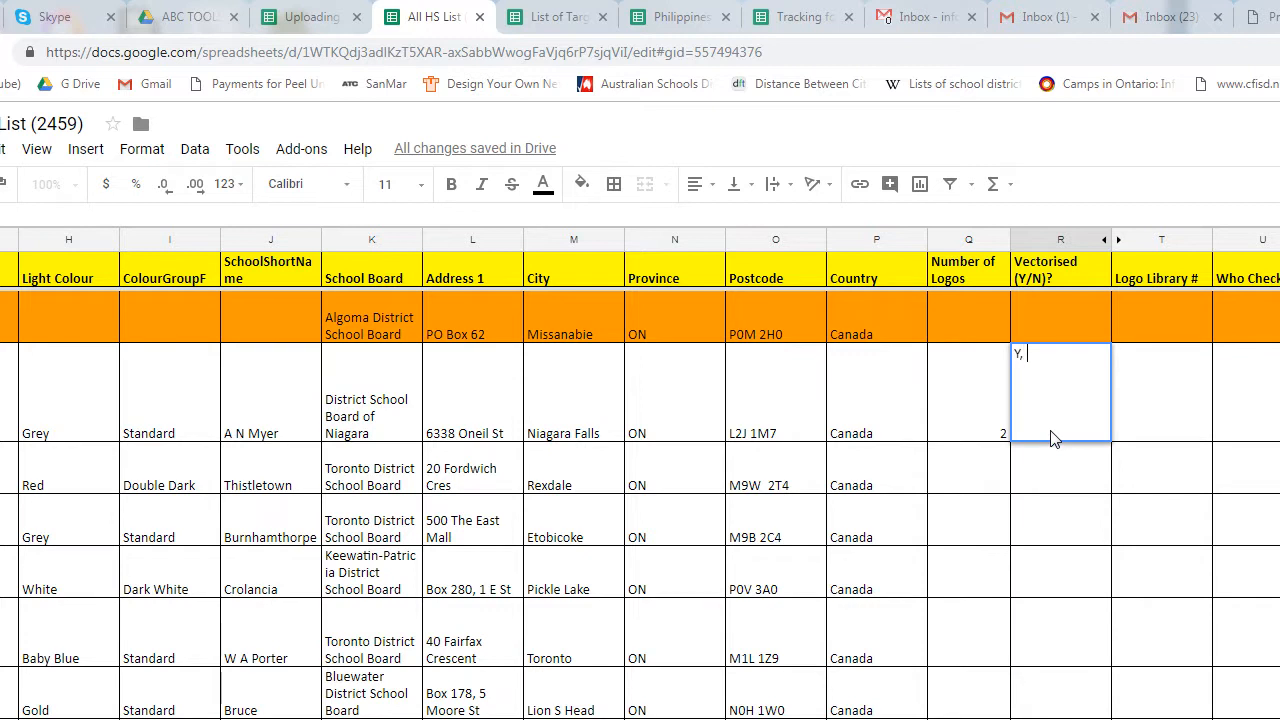
{"action": "type", "text": ", N"}
{"action": "key", "text": "Return"}
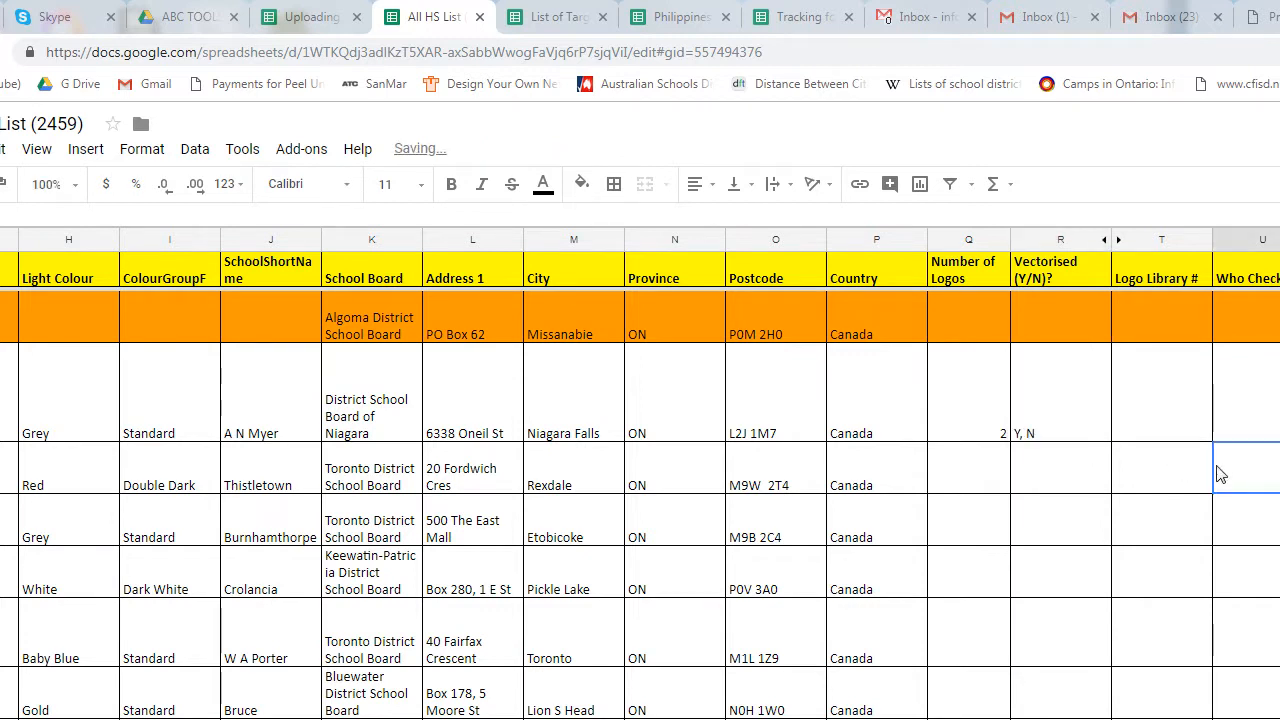
{"action": "left_click", "coordinate": [1028, 432]}
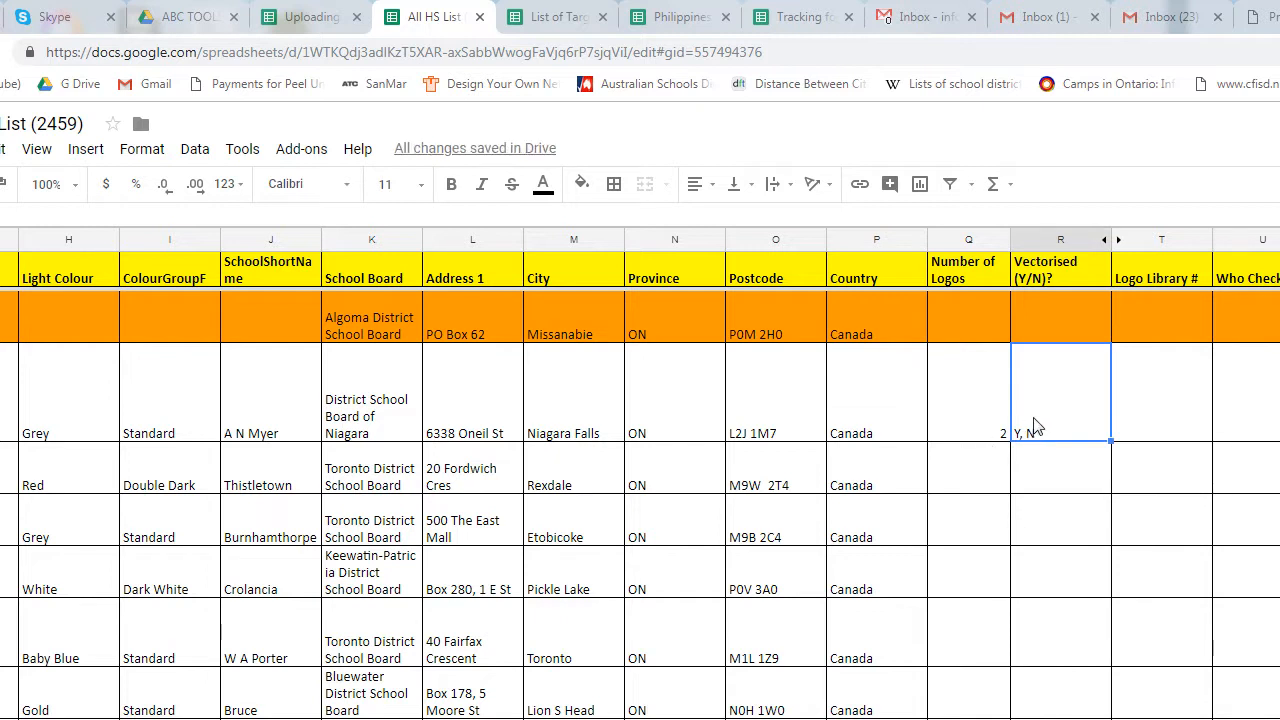
{"action": "left_click", "coordinate": [988, 424]}
{"action": "left_click", "coordinate": [1040, 424]}
{"action": "left_click", "coordinate": [967, 424]}
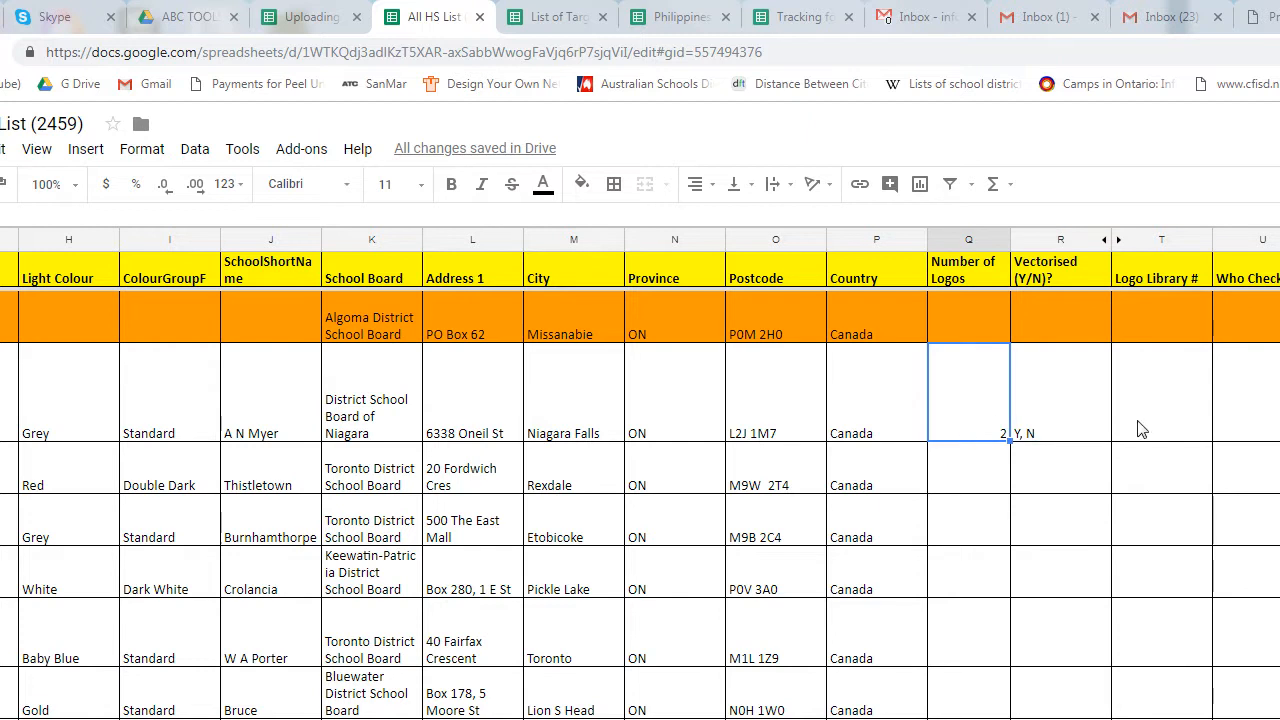
- Enter 258, 12460 as the Logo Library # for A N Myer Secondary School in All HS List
{"action": "left_click", "coordinate": [1155, 422]}
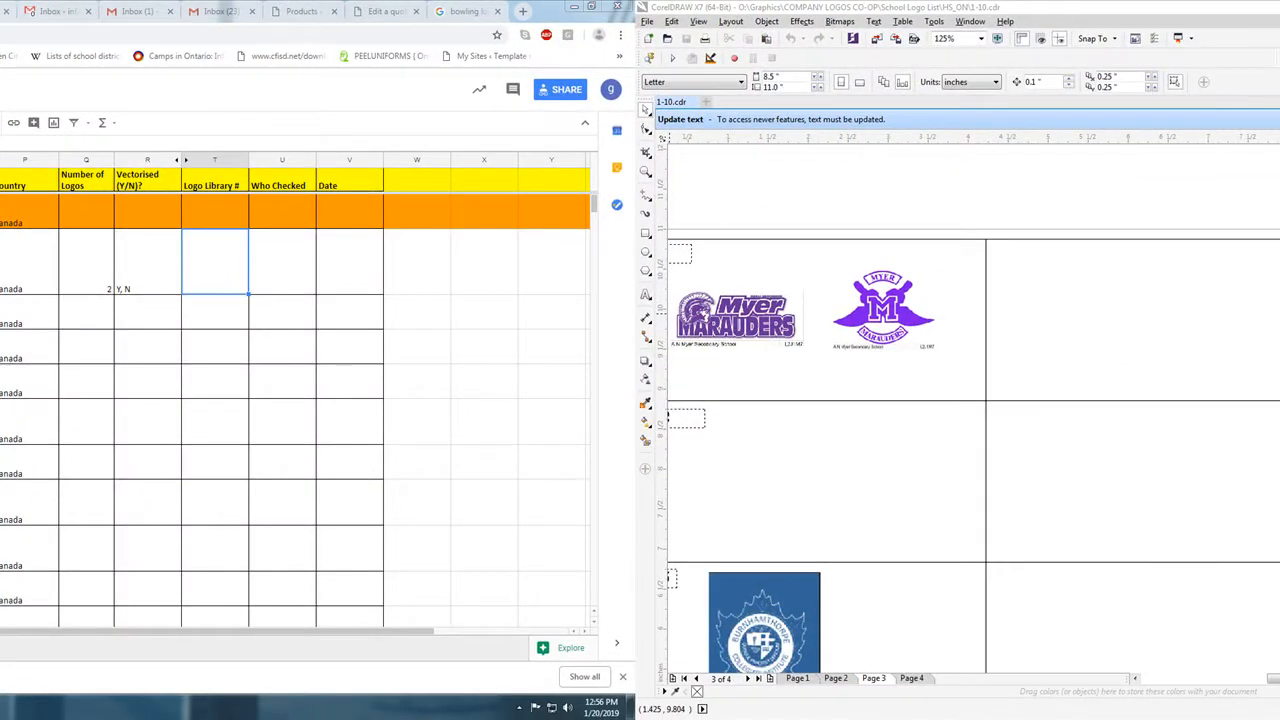
{"action": "key", "text": "alt+Tab"}
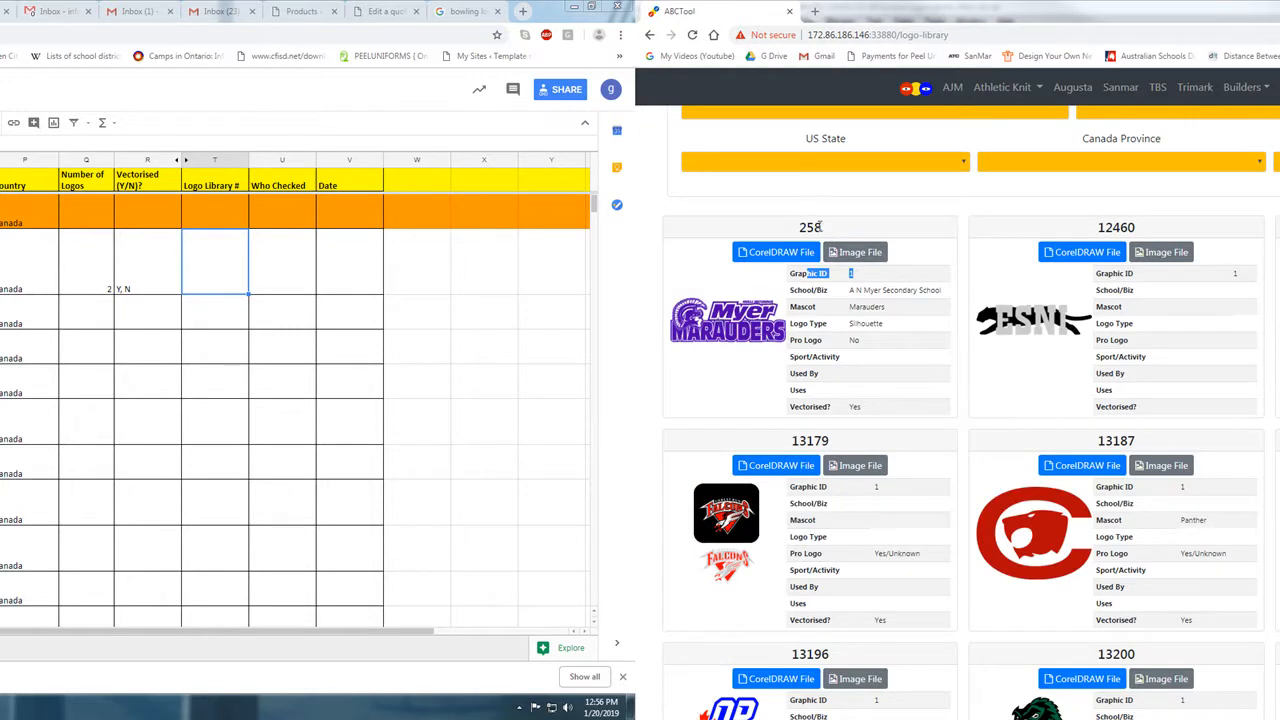
{"action": "left_click_drag", "start_coordinate": [823, 227], "coordinate": [793, 234]}
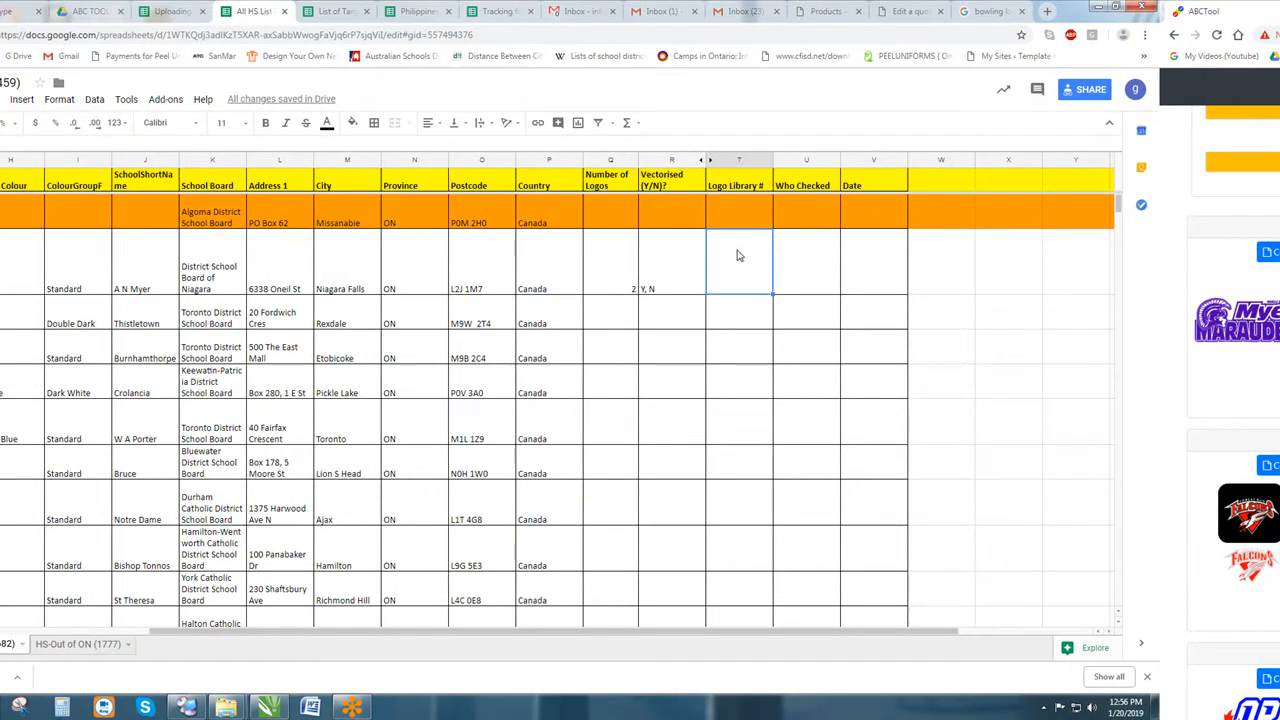
{"action": "type", "text": "258, 12460"}
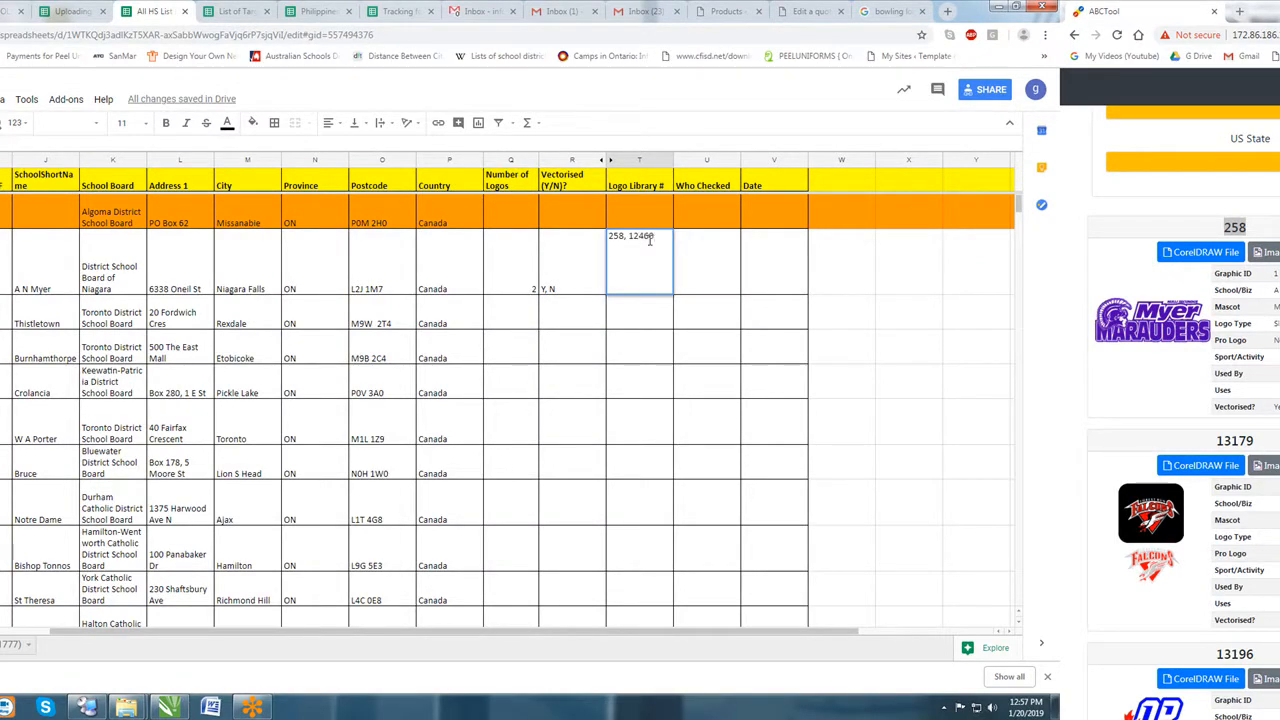
{"action": "left_click", "coordinate": [654, 338]}
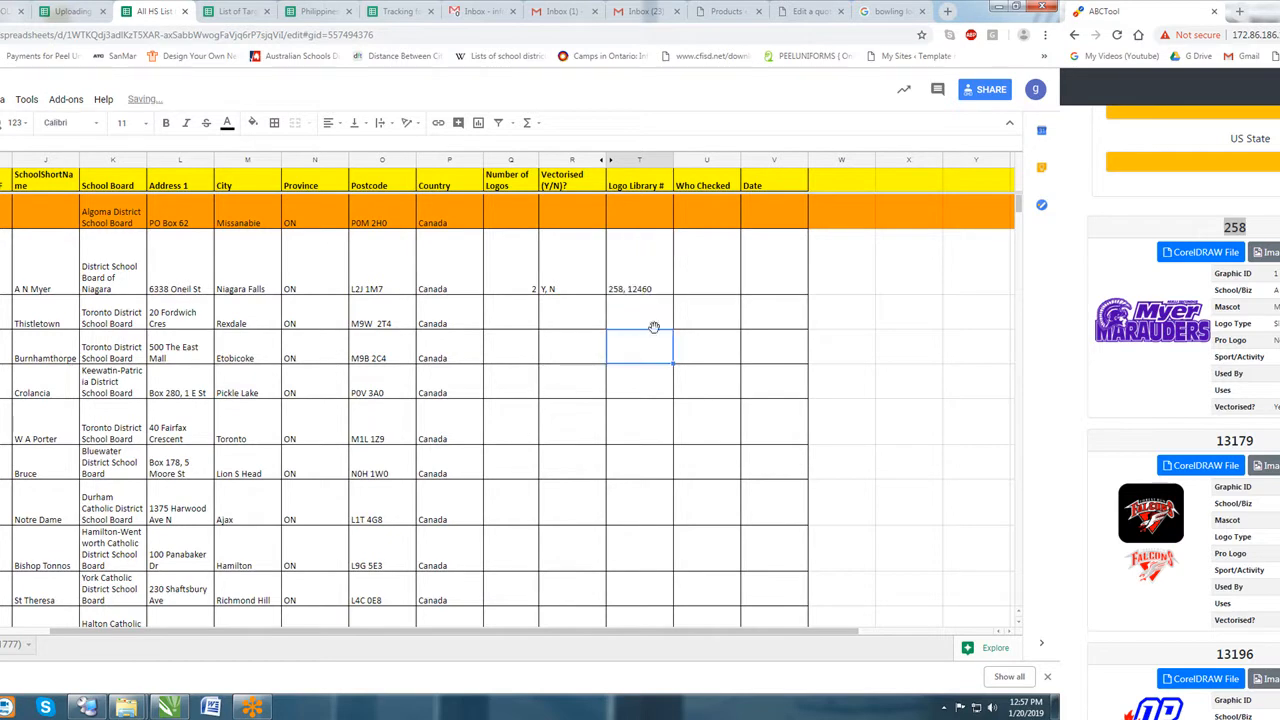
{"action": "left_click", "coordinate": [620, 292]}
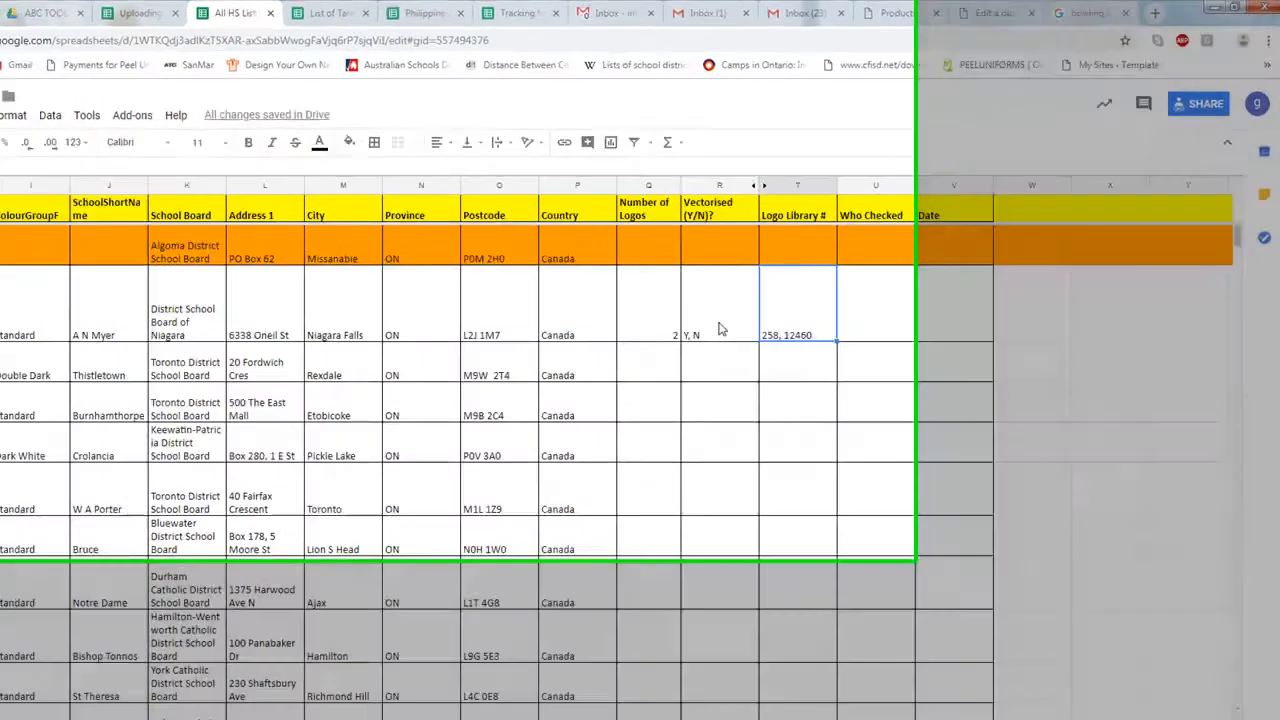
{"action": "left_click", "coordinate": [561, 289]}
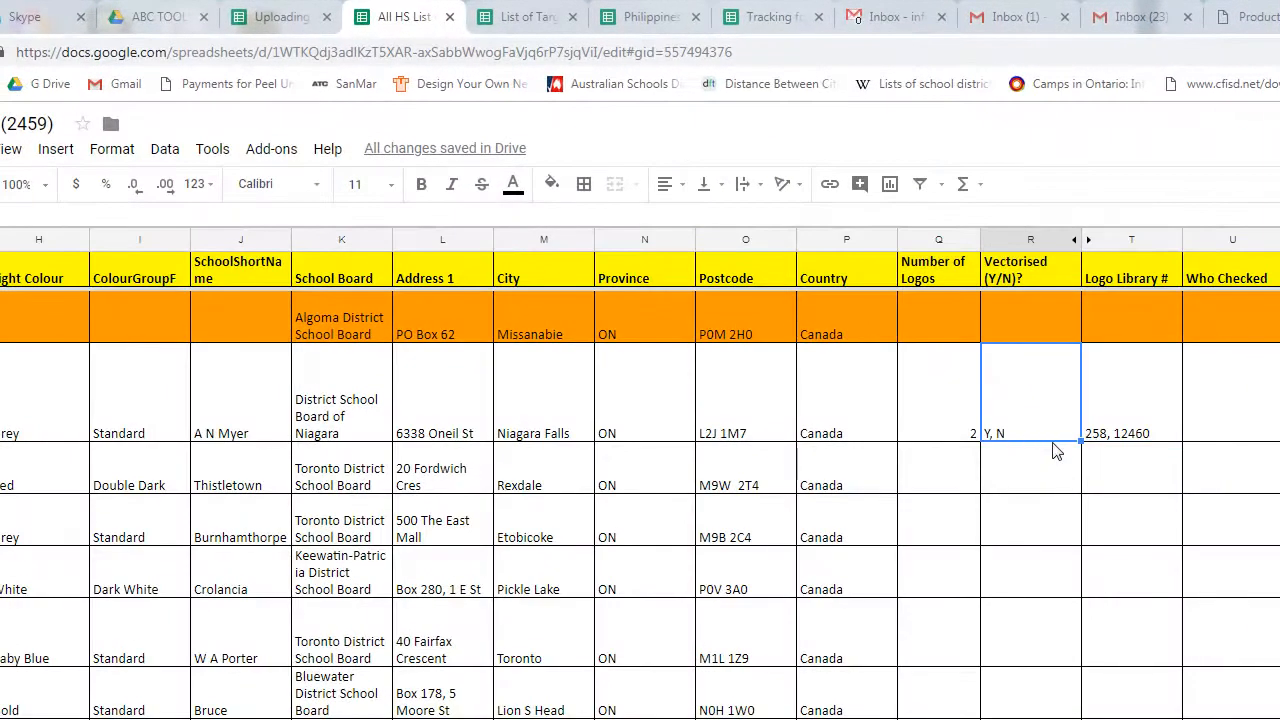
{"action": "left_click", "coordinate": [1137, 437]}
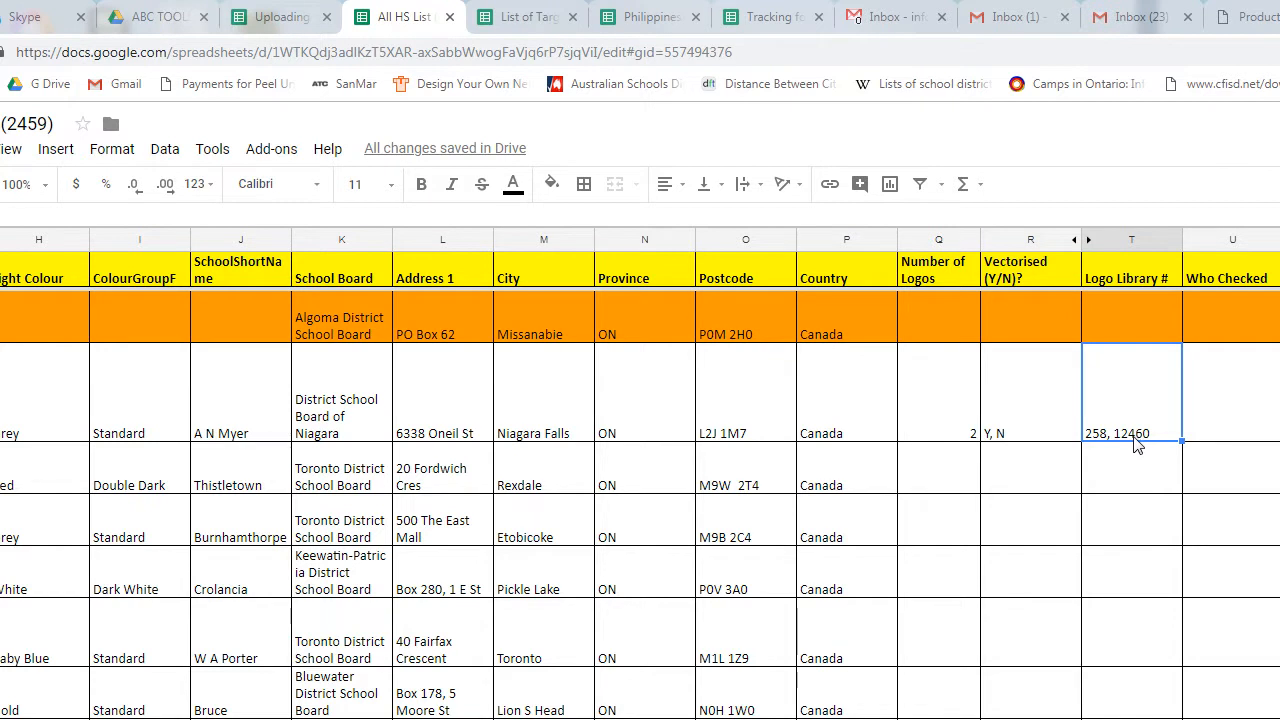
{"action": "left_click", "coordinate": [1200, 440]}
{"action": "type", "text": "Maryma"}
{"action": "key", "text": "Tab"}
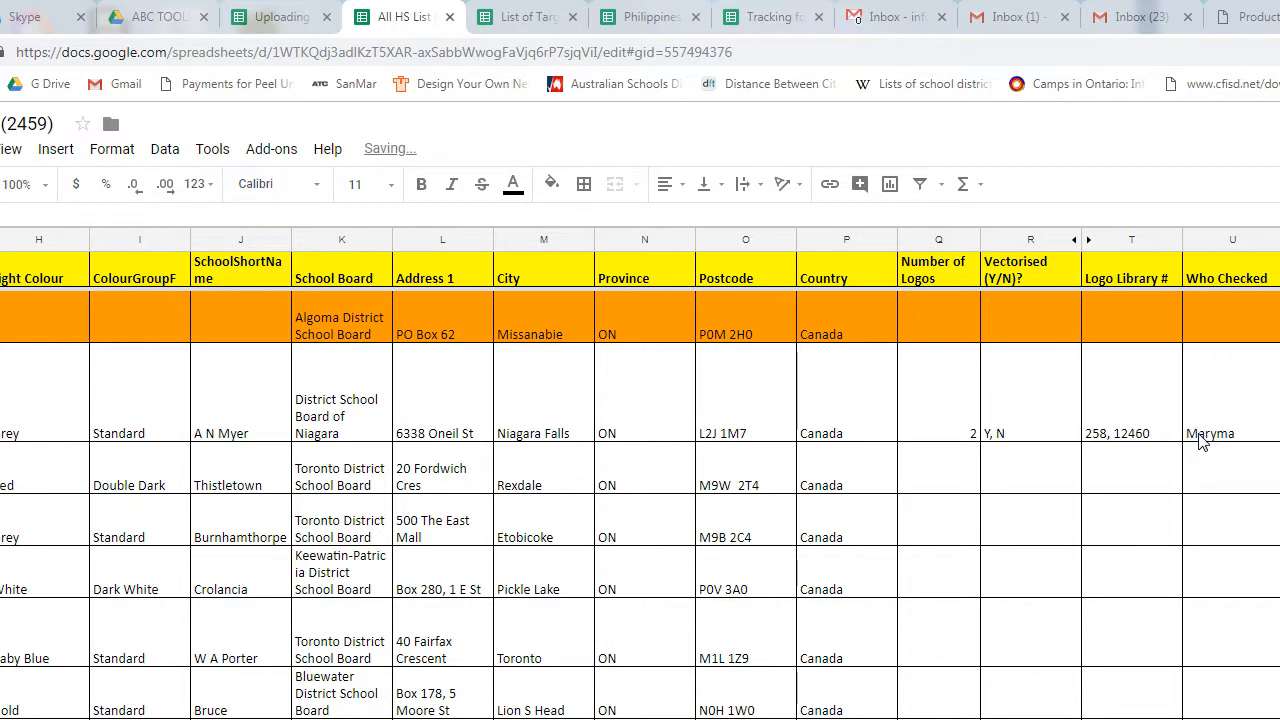
{"action": "left_click", "coordinate": [1200, 440]}
{"action": "type", "text": "Maryam"}
{"action": "key", "text": "Tab"}
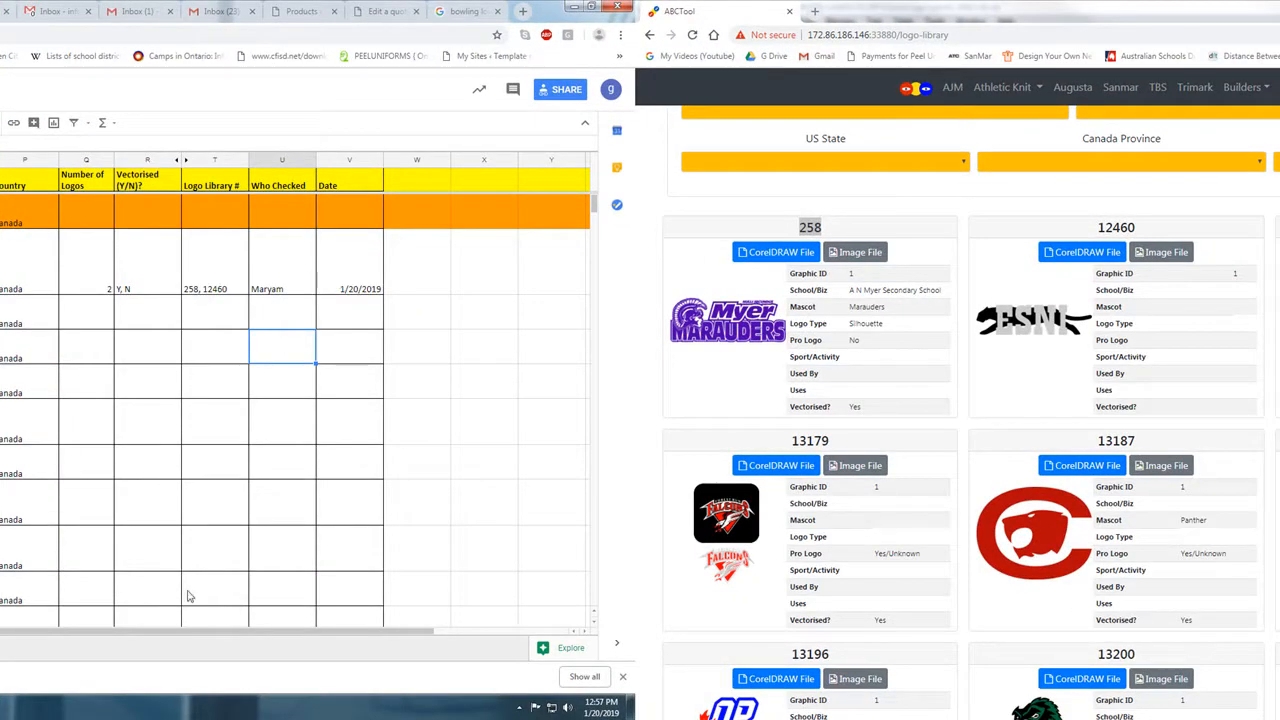
- Open Logo Library entry 258 in ABCTool and compare its Code and Graphic # with the A N Myer row in All HS List
{"action": "left_click", "coordinate": [5, 260]}
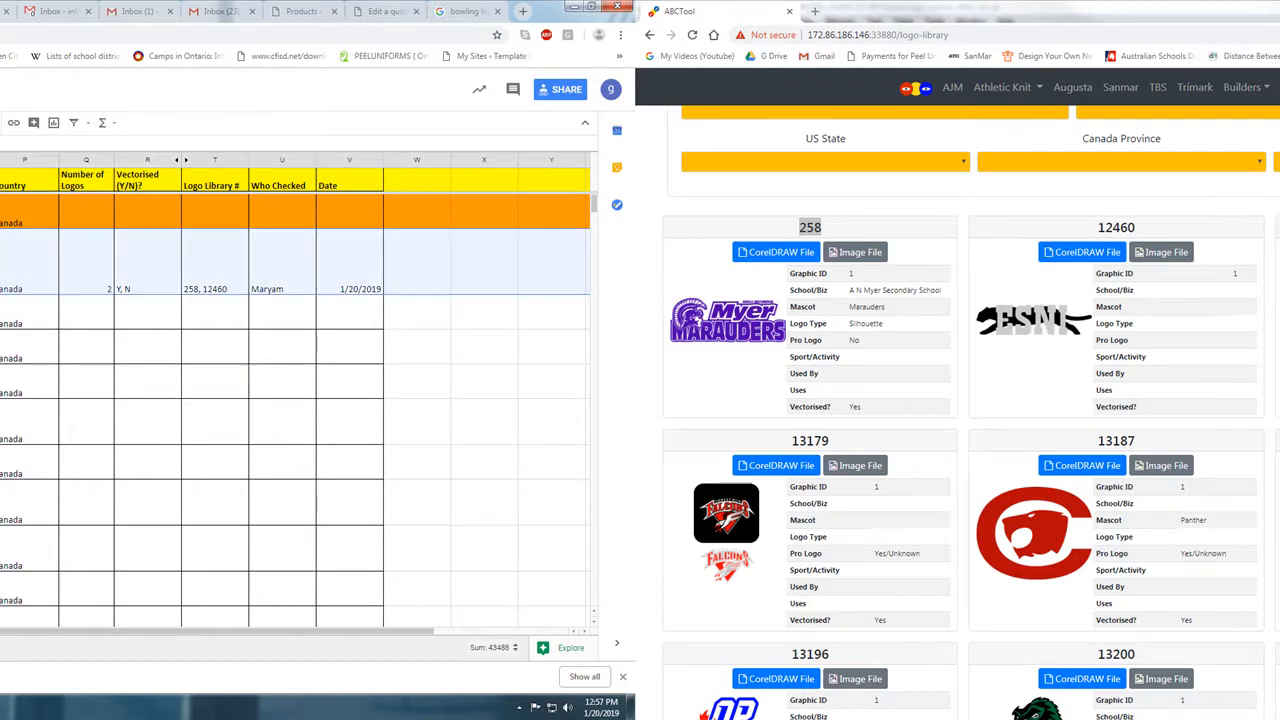
{"action": "left_click", "coordinate": [746, 320]}
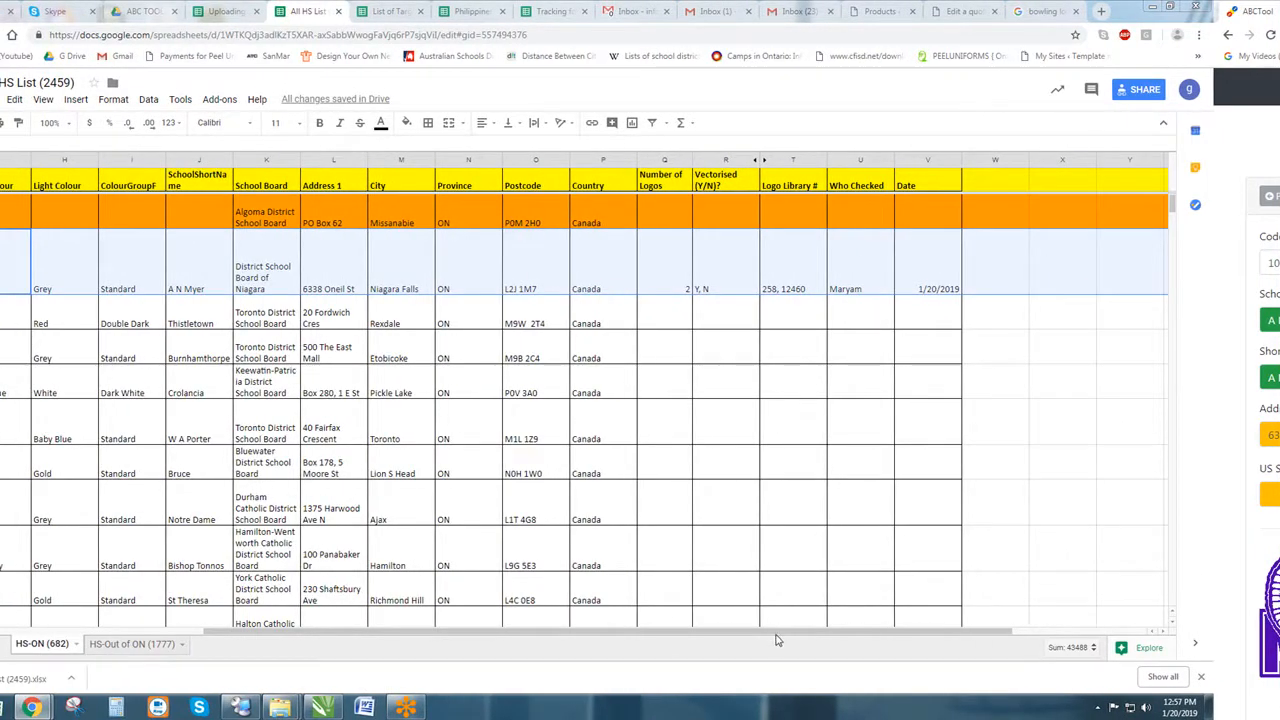
{"action": "left_click_drag", "start_coordinate": [779, 634], "coordinate": [285, 635]}
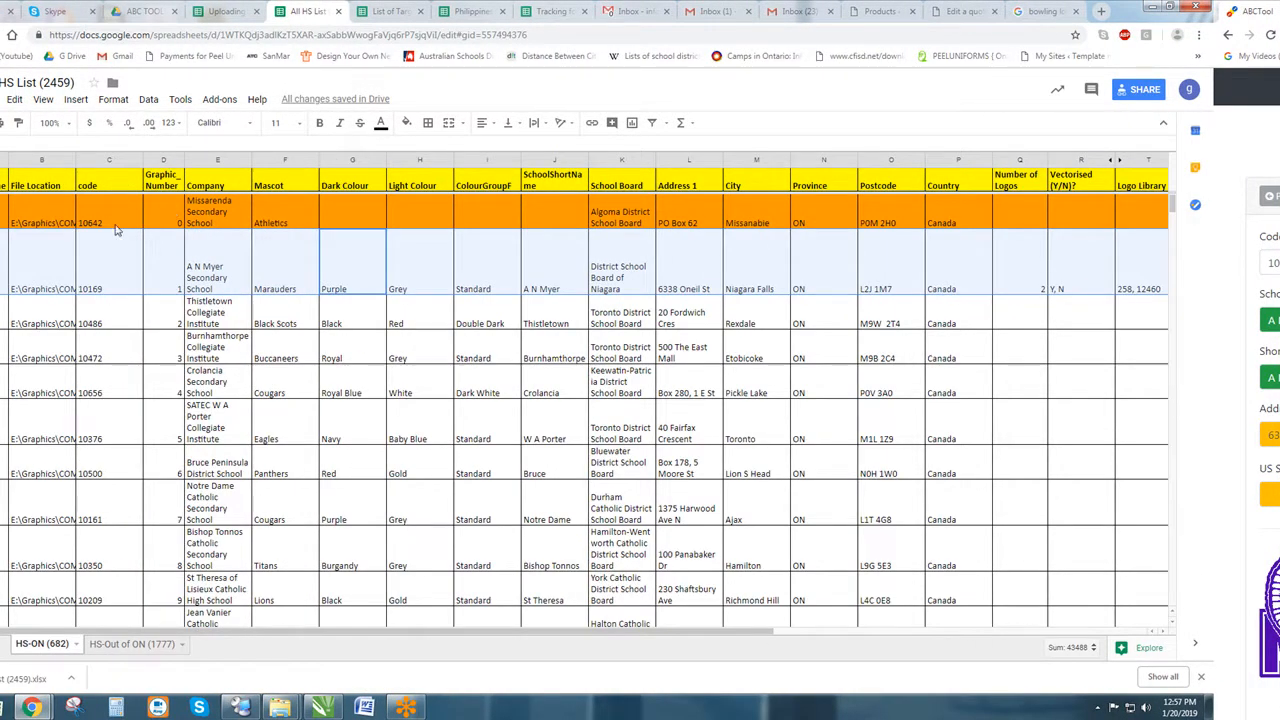
{"action": "left_click", "coordinate": [107, 277]}
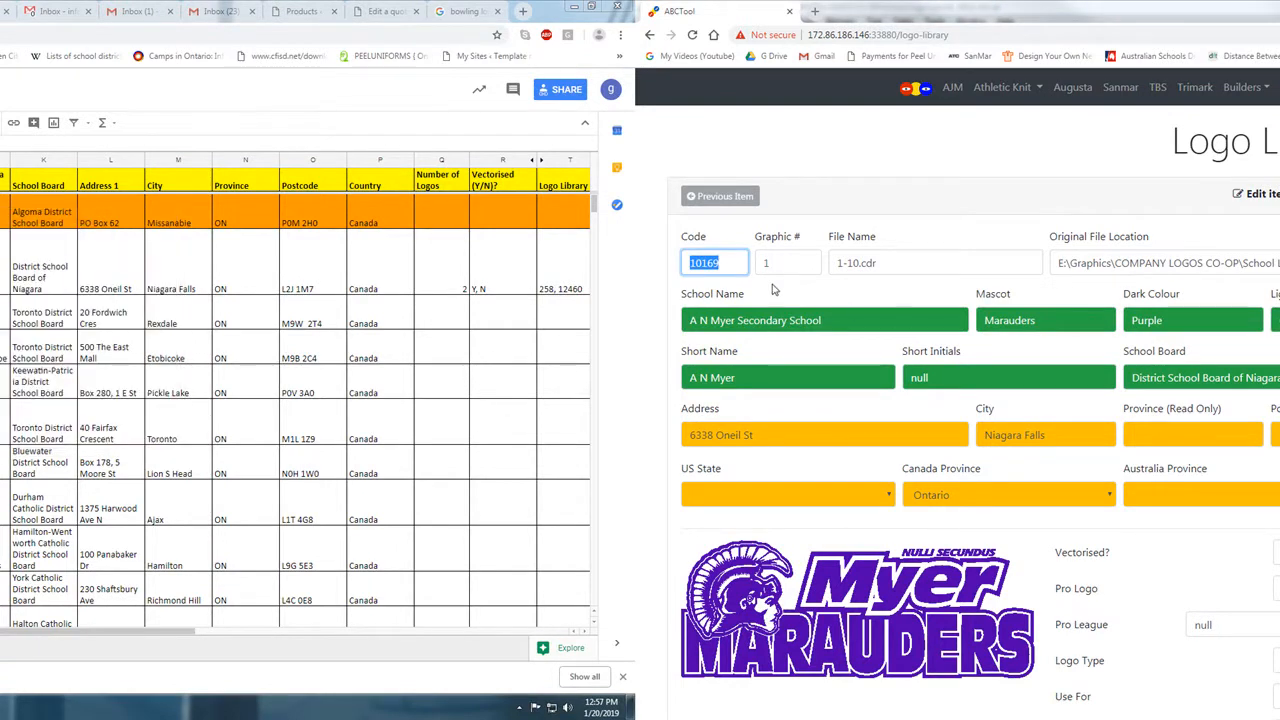
{"action": "key", "text": "alt+Tab"}
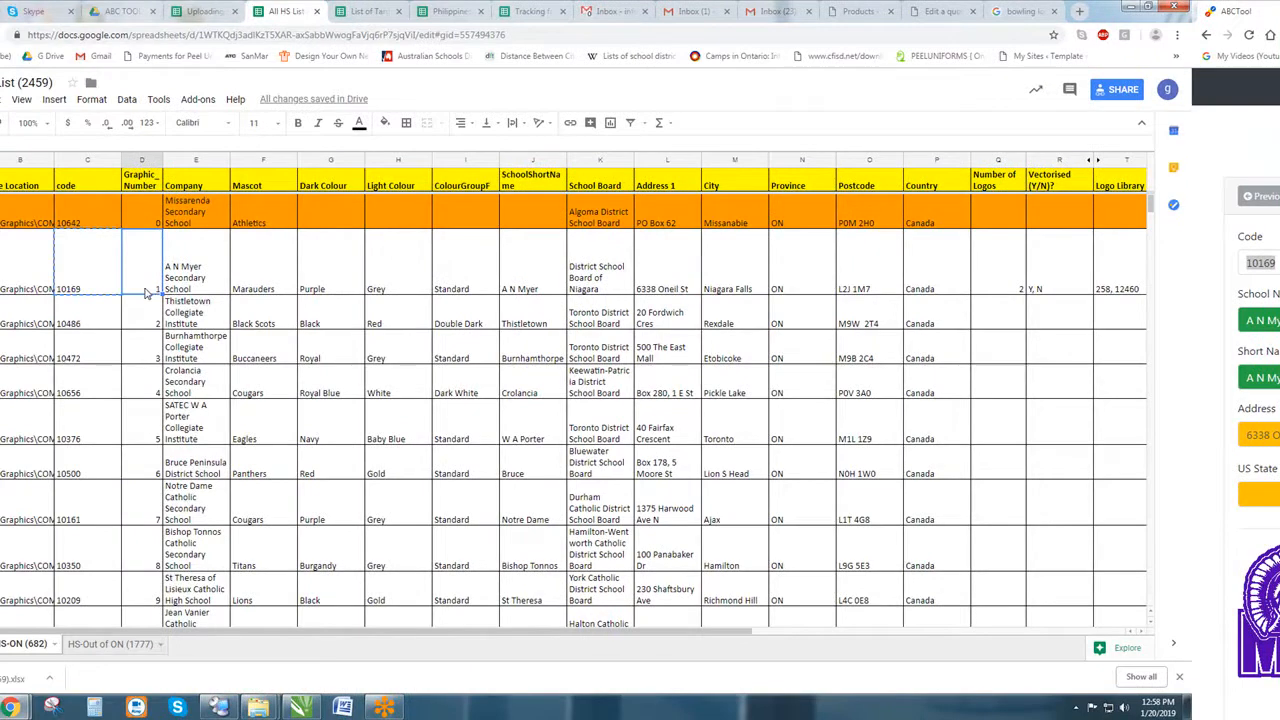
{"action": "key", "text": "alt+Tab"}
{"action": "key", "text": "Tab"}
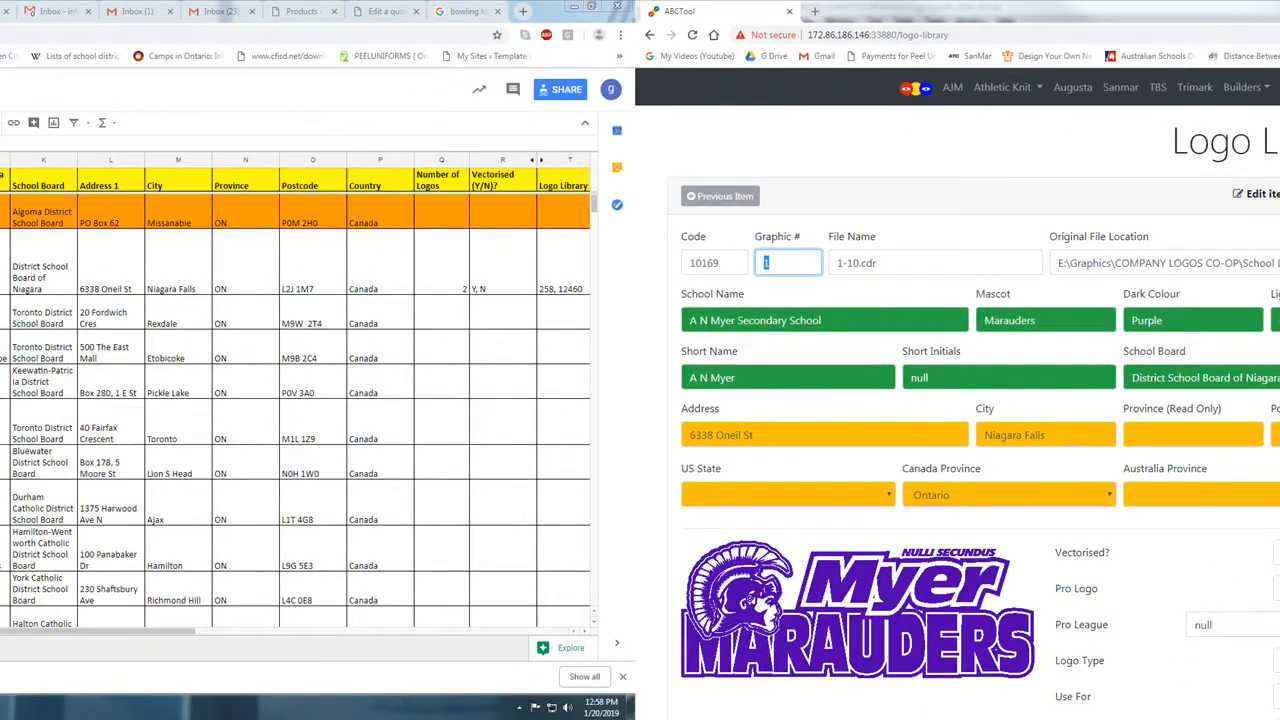
{"action": "key", "text": "alt+Tab"}
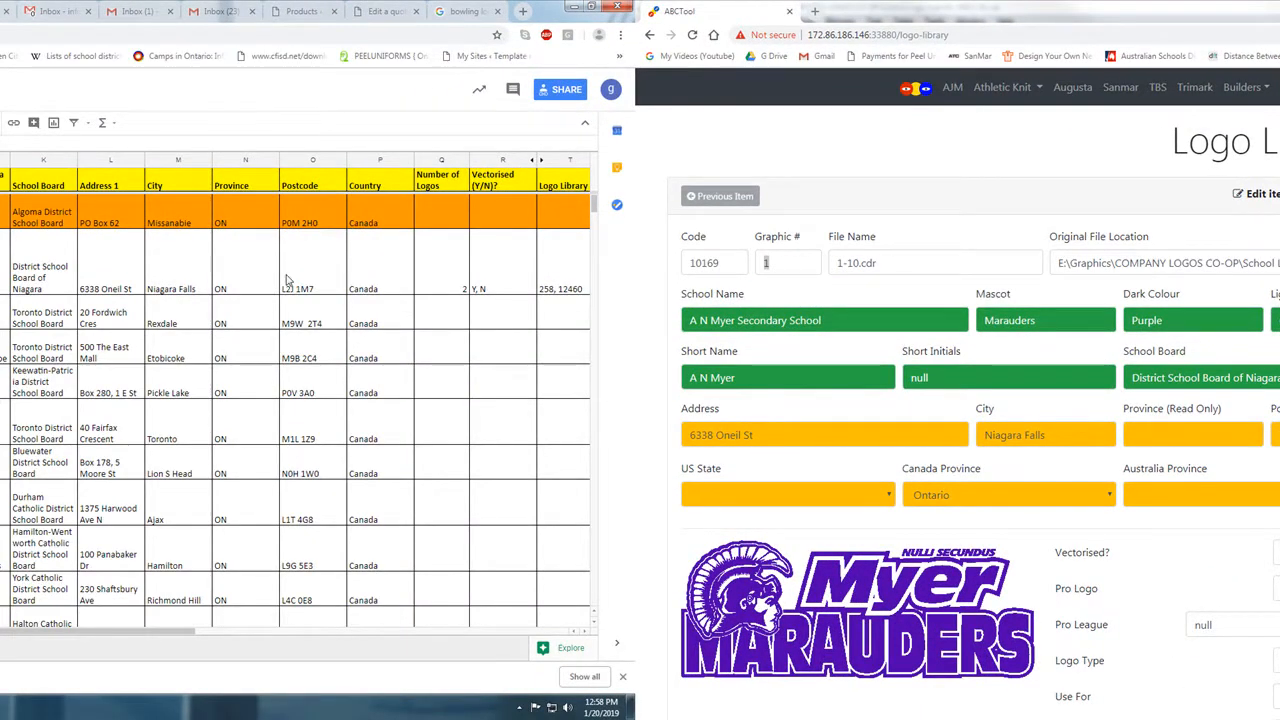
{"action": "left_click", "coordinate": [789, 257]}
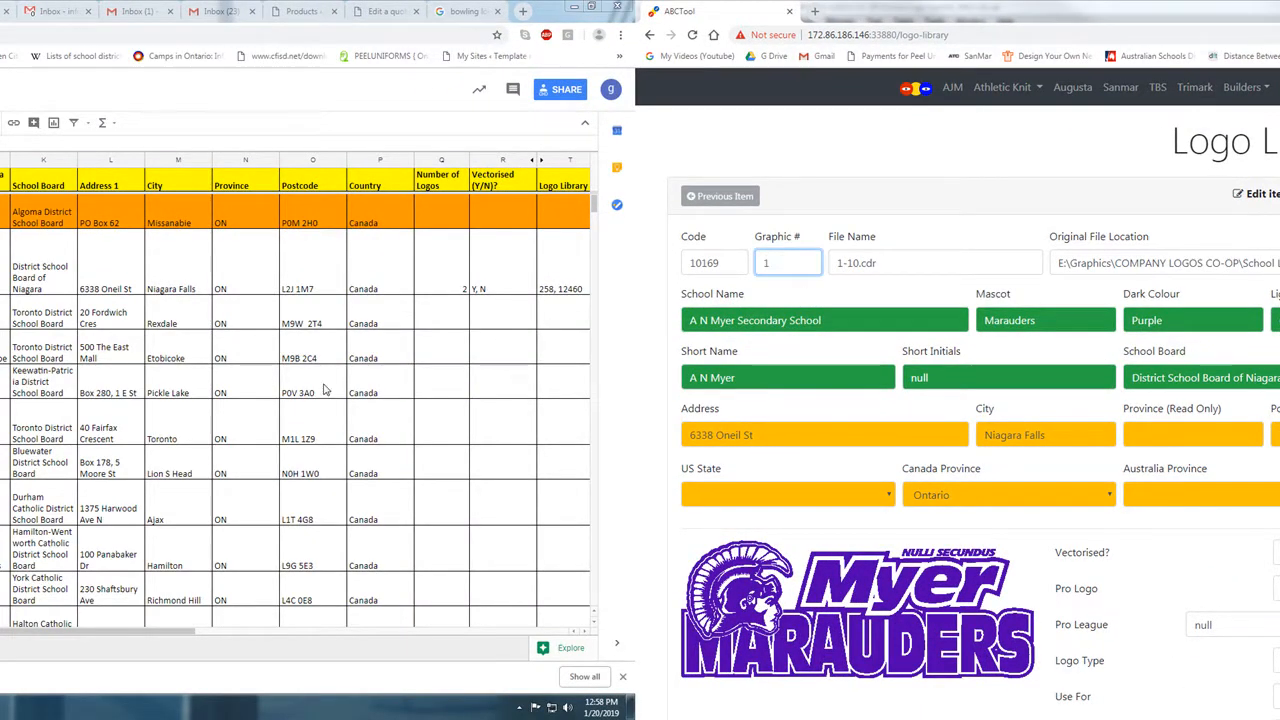
{"action": "key", "text": "alt+Tab"}
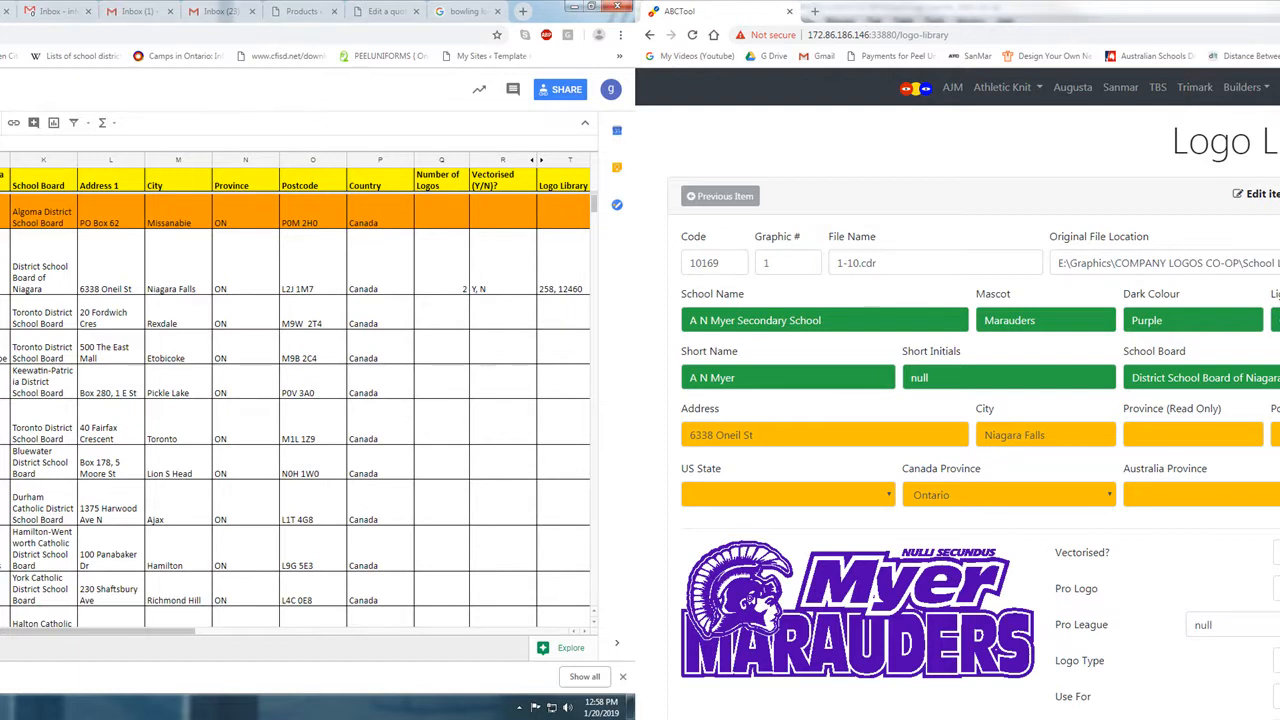
- Compare entry 258's file name, file location, school name, mascot and Vectorised status with the A N Myer row
{"action": "left_click", "coordinate": [925, 262]}
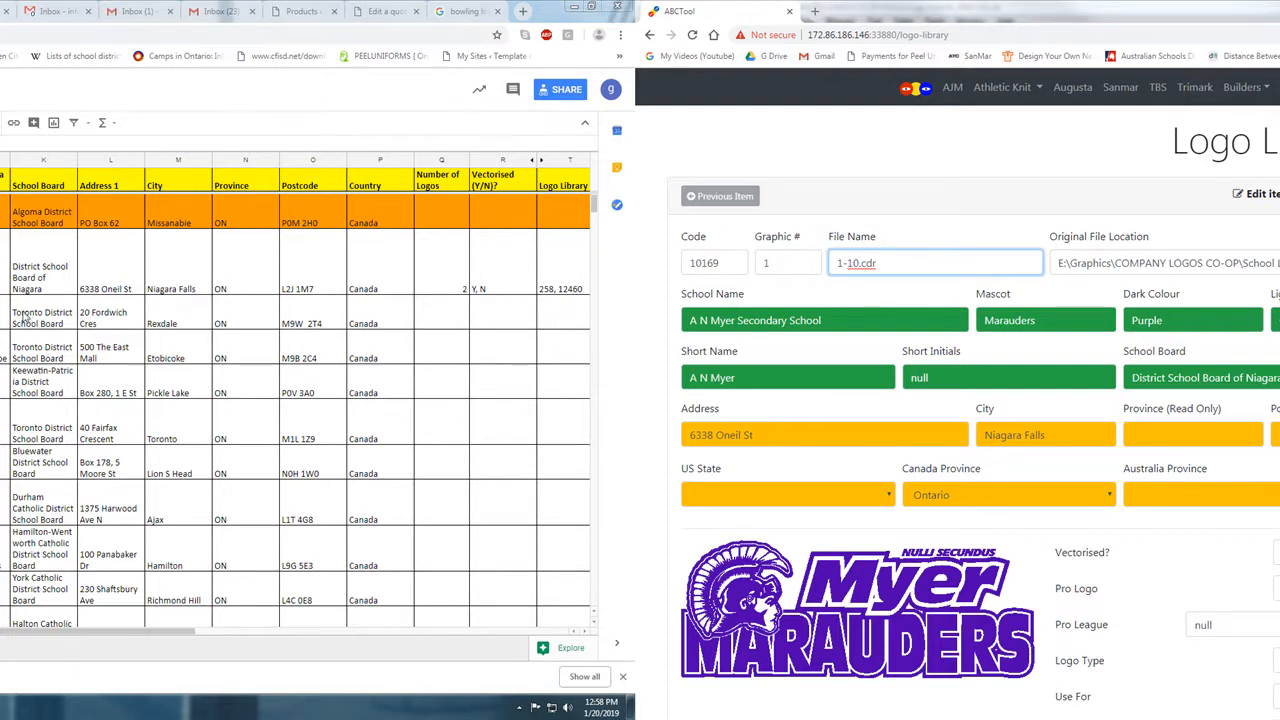
{"action": "key", "text": "alt+Tab"}
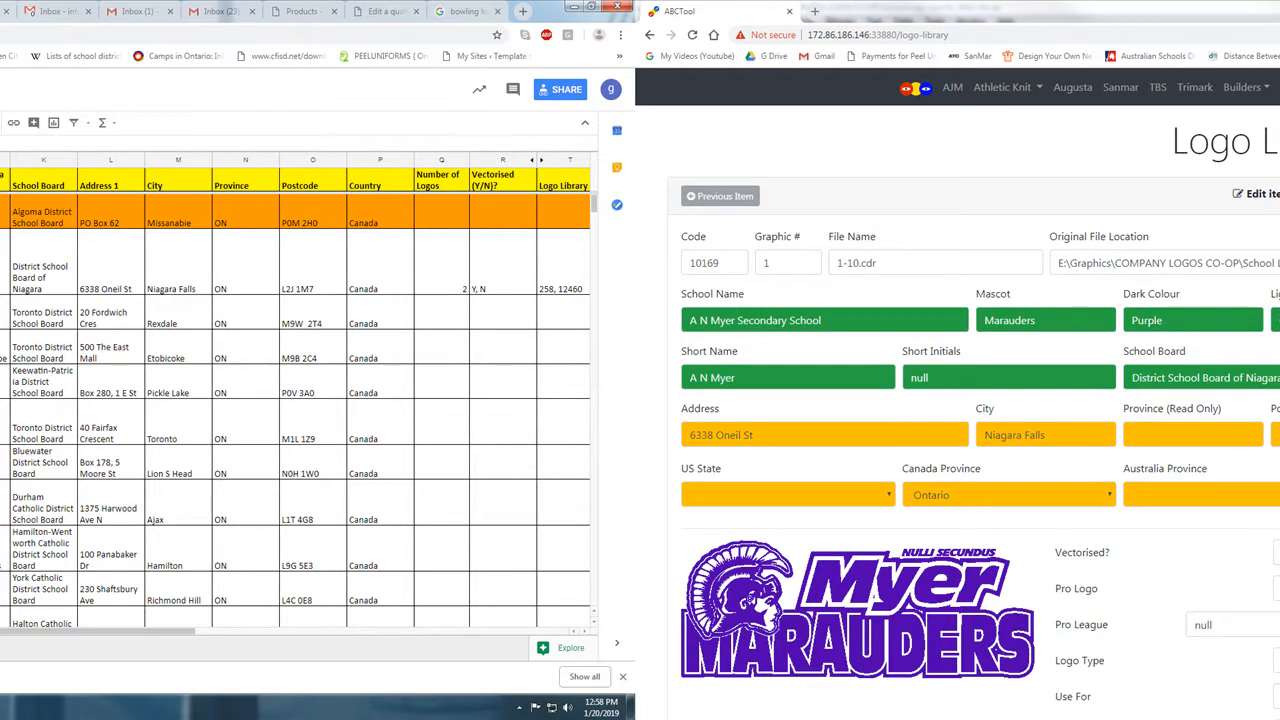
{"action": "left_click", "coordinate": [1203, 320]}
{"action": "left_click", "coordinate": [1203, 264]}
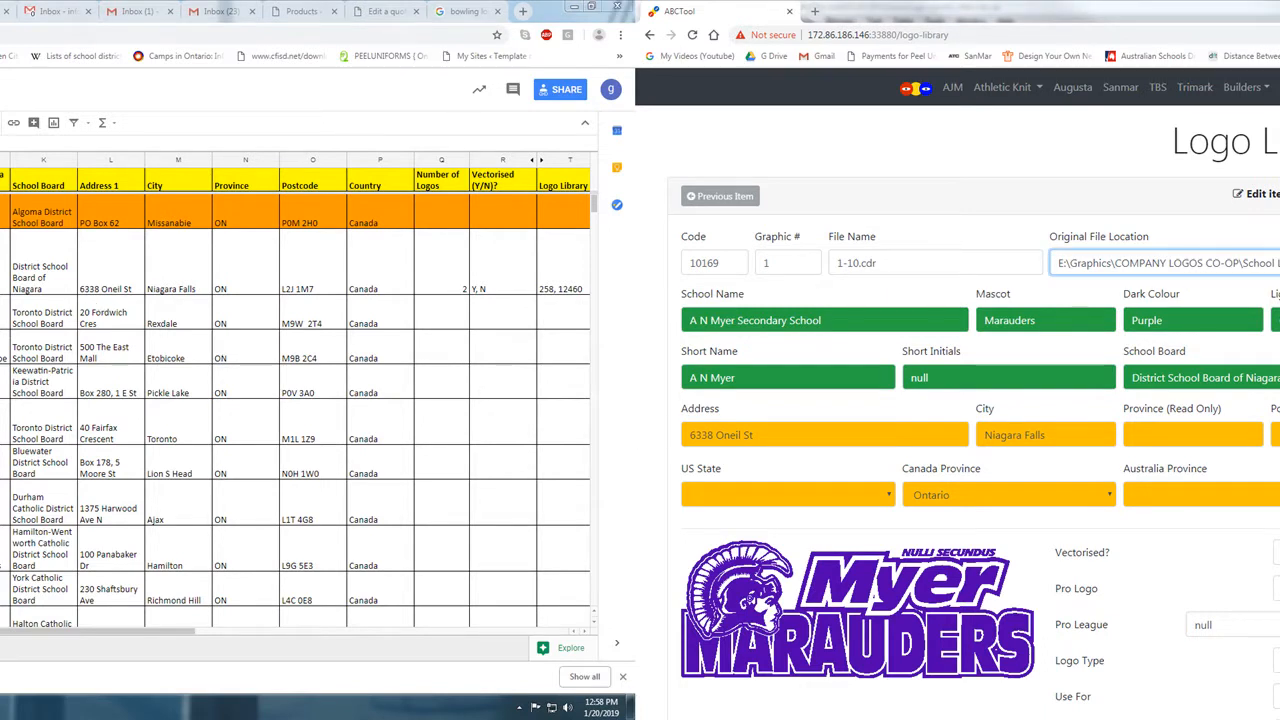
{"action": "key", "text": "alt+Tab"}
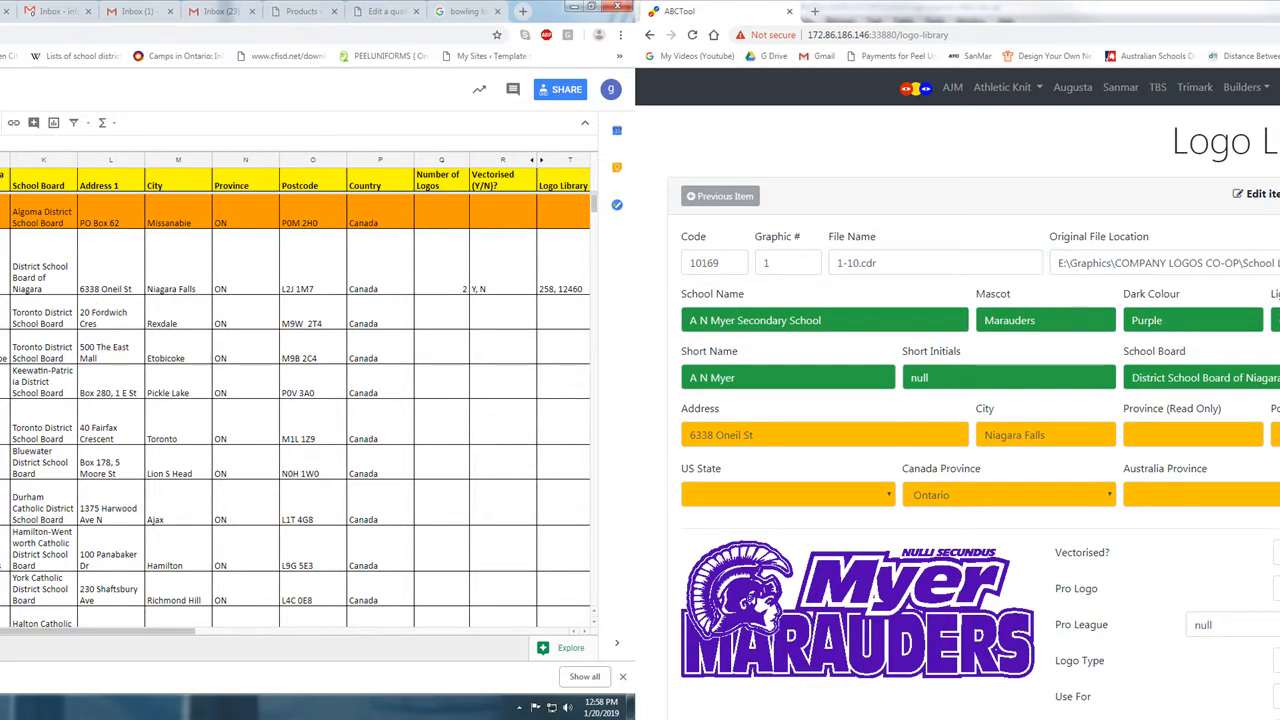
{"action": "left_click", "coordinate": [841, 326]}
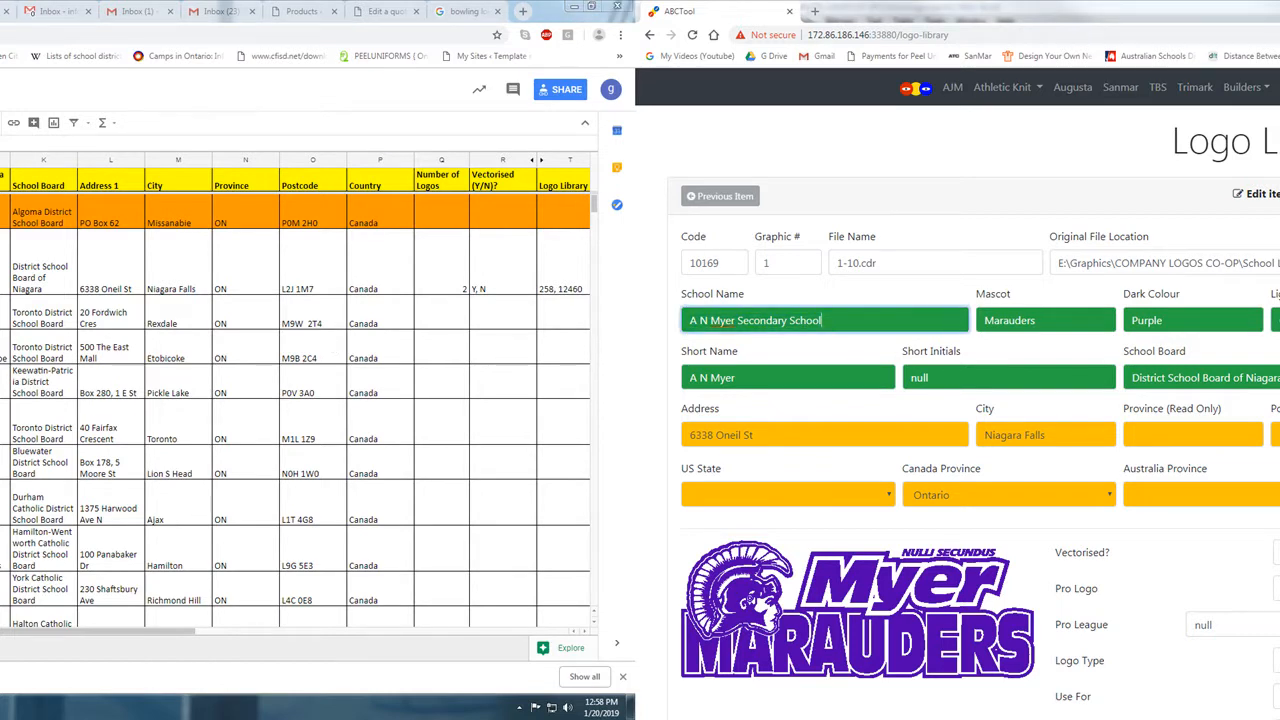
{"action": "key", "text": "alt+Tab"}
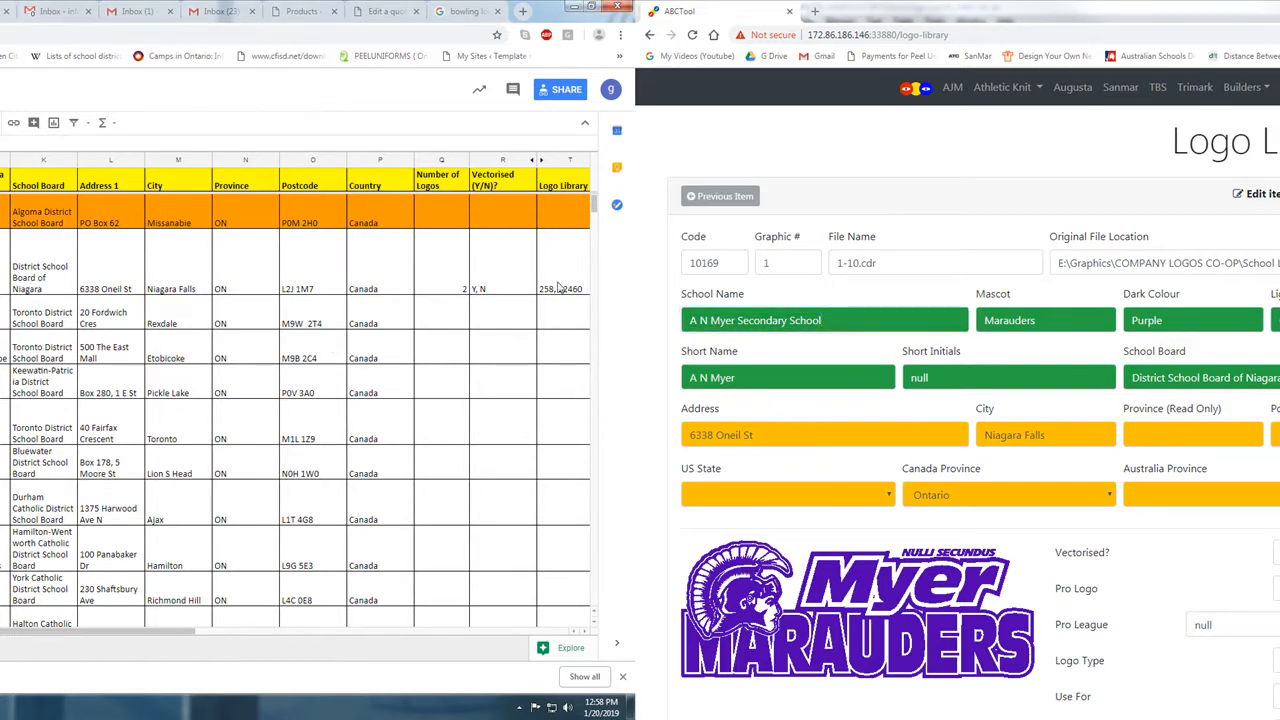
{"action": "left_click", "coordinate": [1108, 318]}
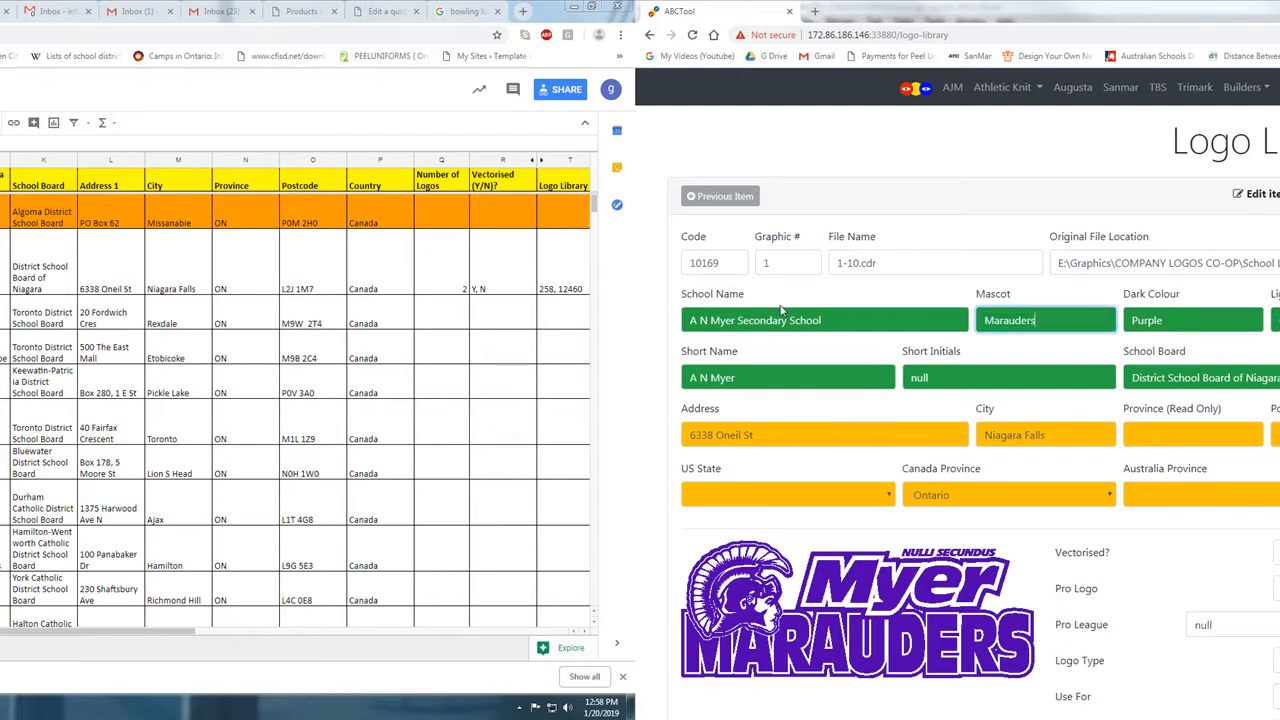
{"action": "left_click", "coordinate": [0, 265]}
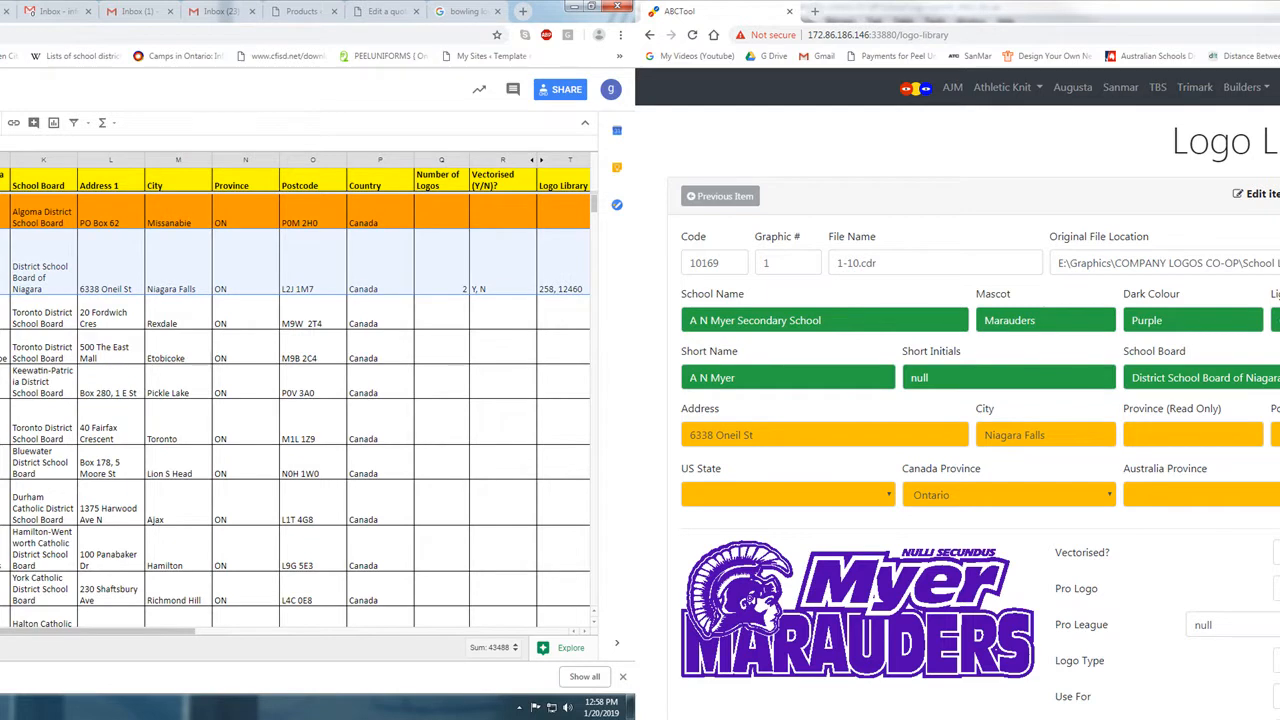
{"action": "left_click", "coordinate": [1195, 557]}
{"action": "scroll", "coordinate": [1195, 557], "scroll_direction": "down", "scroll_amount": 3}
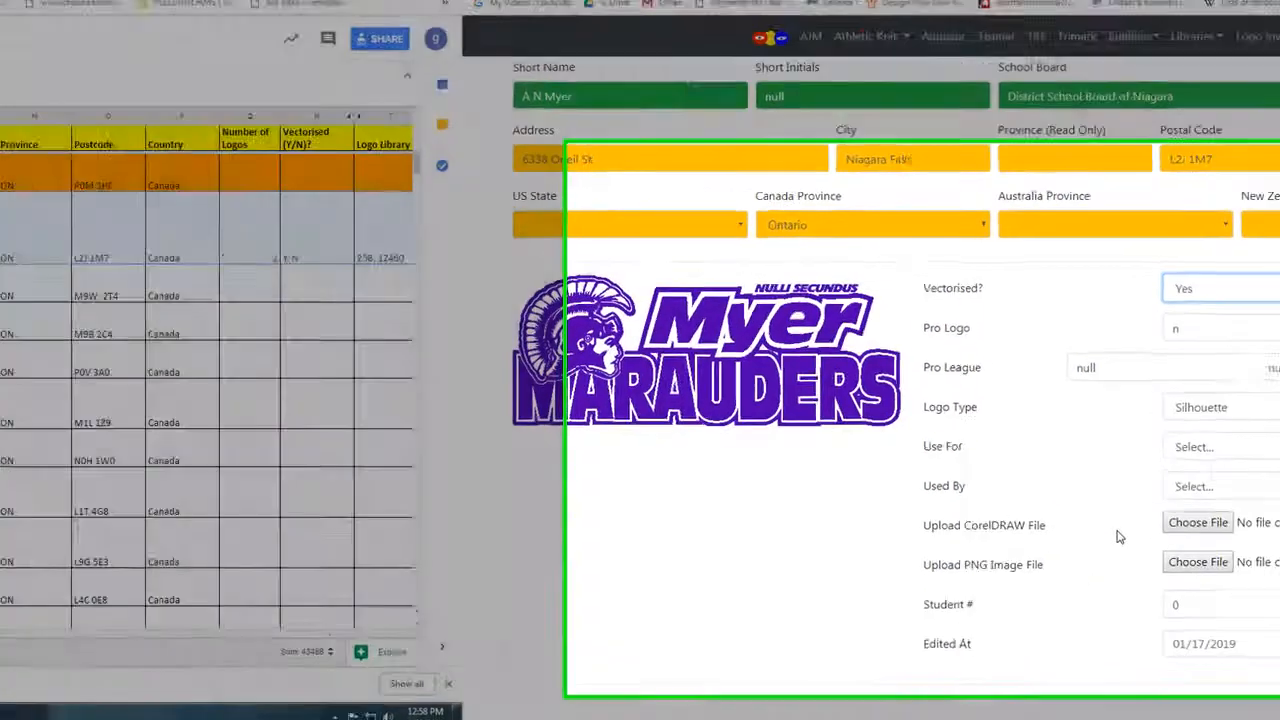
- Set the Edited At date of Logo Library entry 258 to 01/20/2019, matching the sheet's Date, and save the changes
{"action": "left_click", "coordinate": [980, 662]}
{"action": "left_click", "coordinate": [1165, 656]}
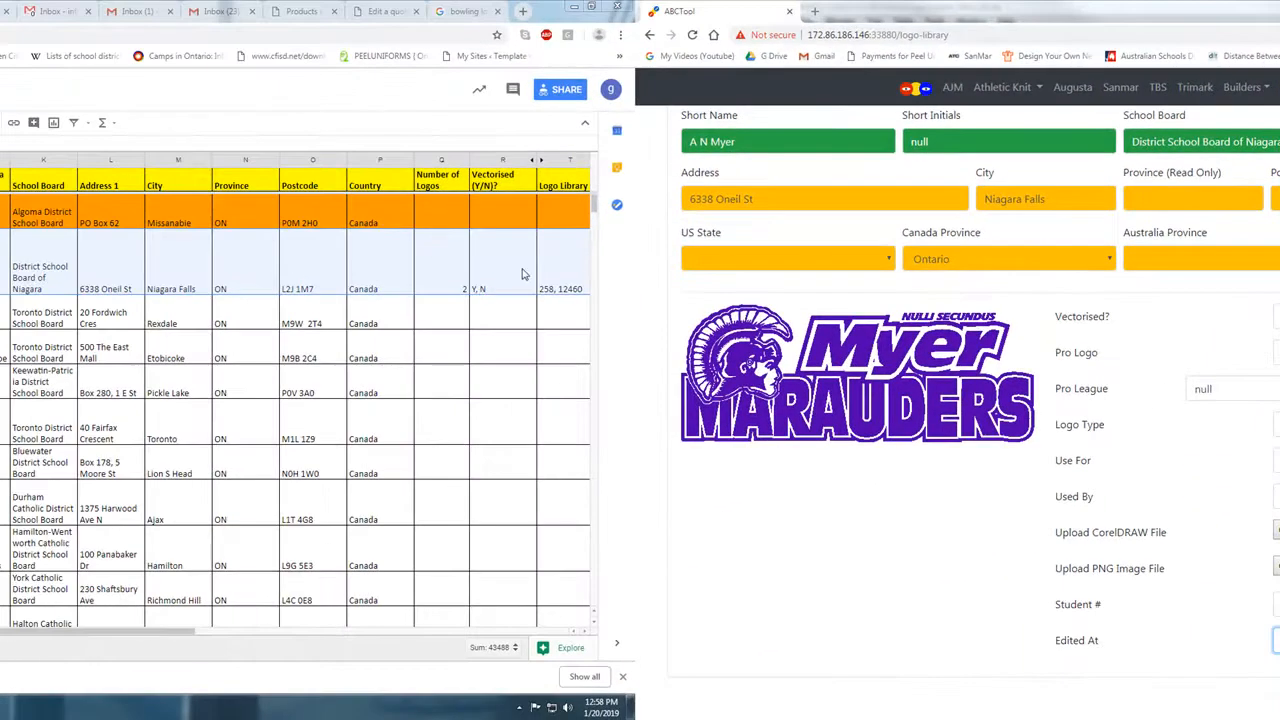
{"action": "left_click", "coordinate": [502, 262]}
{"action": "key", "text": "Right"}
{"action": "key", "text": "Right"}
{"action": "key", "text": "Right"}
{"action": "key", "text": "Right"}
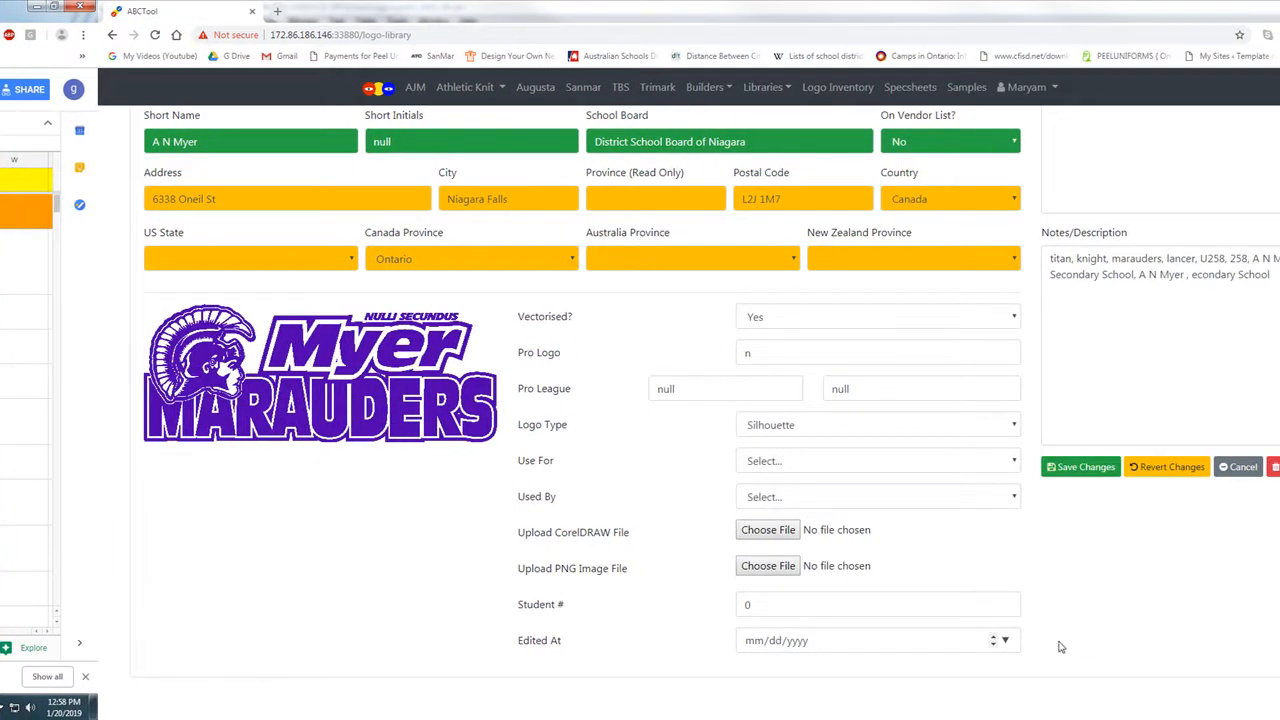
{"action": "left_click", "coordinate": [1005, 640]}
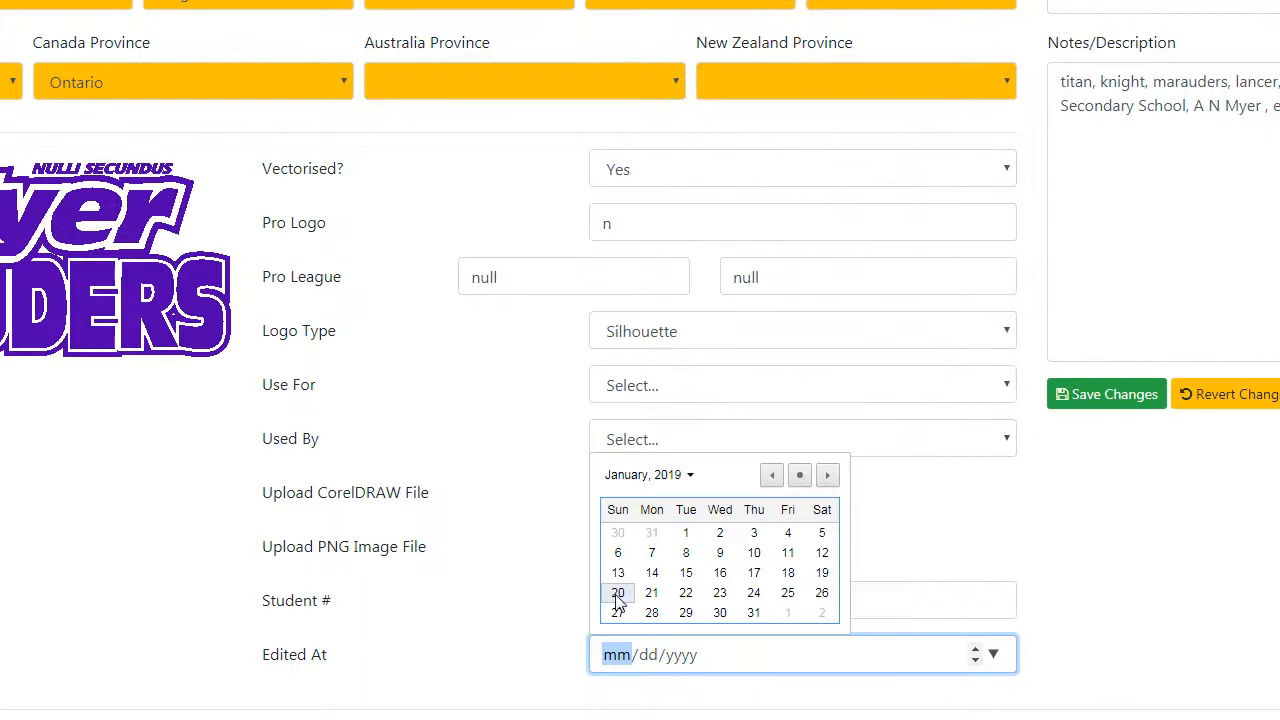
{"action": "left_click", "coordinate": [662, 595]}
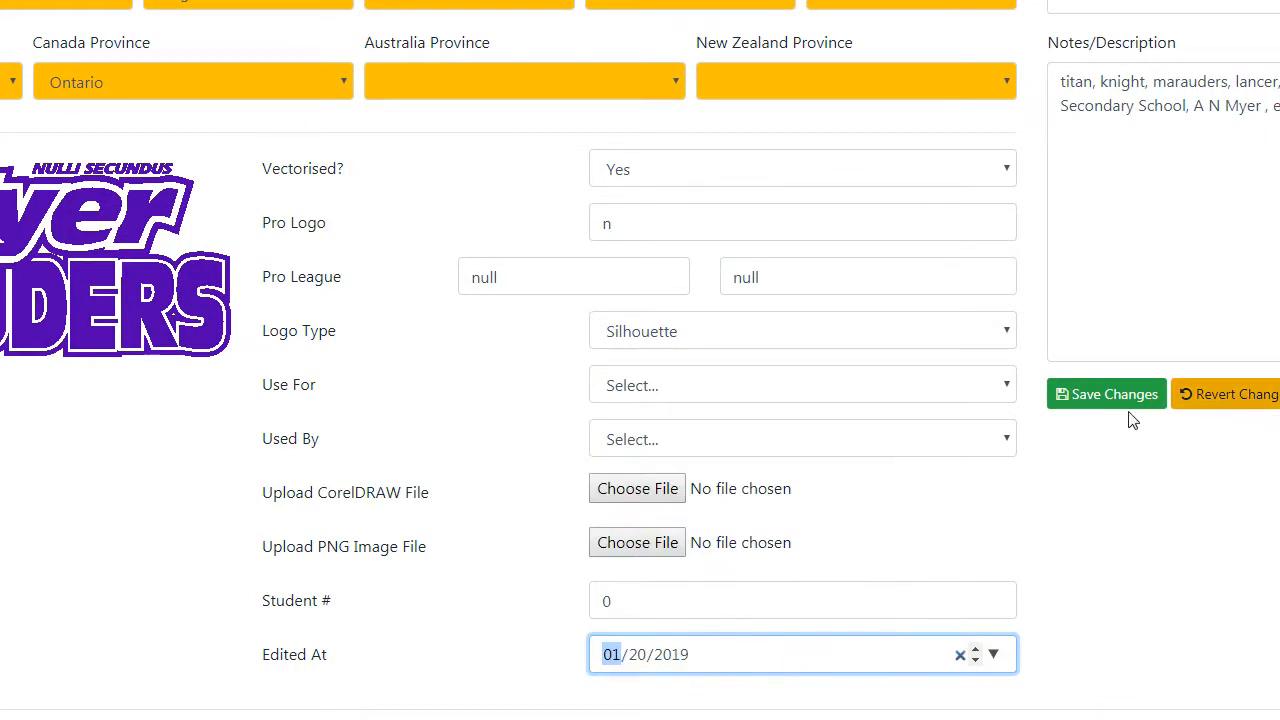
{"action": "left_click", "coordinate": [1100, 400]}
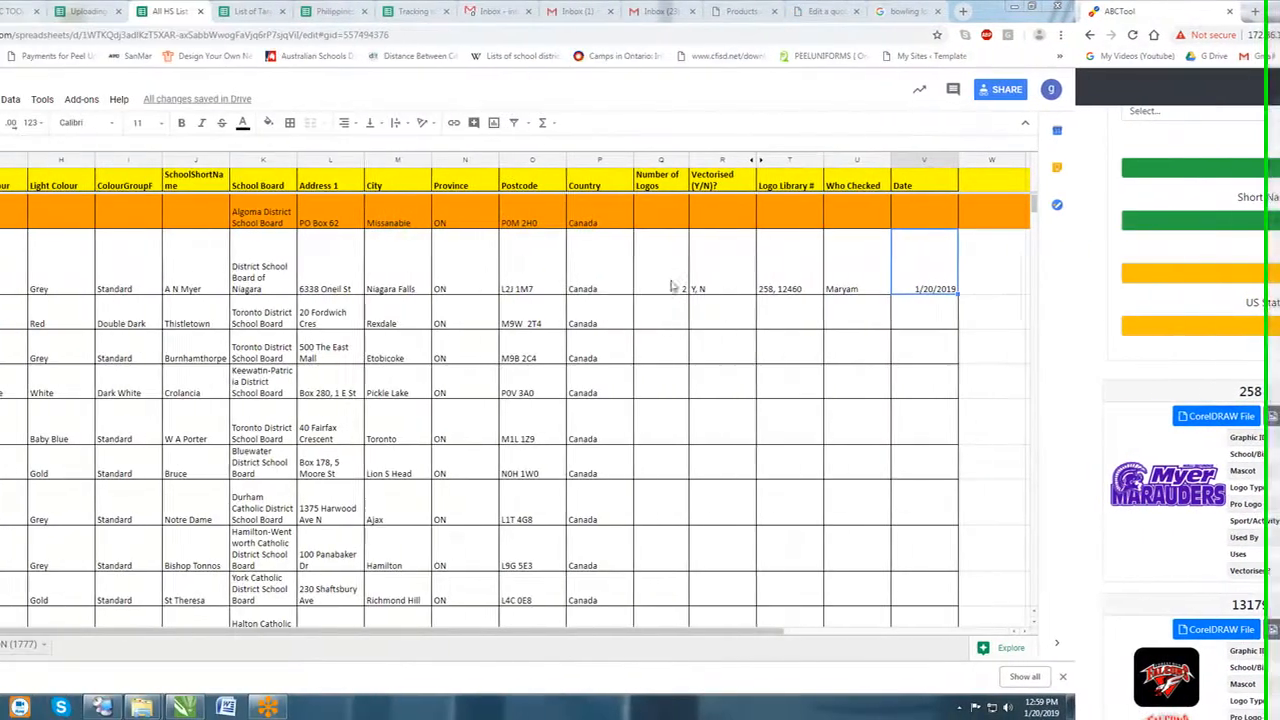
- Copy the second Myer Marauders logo from 1-10.cdr in CorelDRAW into a new drawing and enlarge it to about 3.24 by 2.51 inches
{"action": "left_click", "coordinate": [672, 287]}
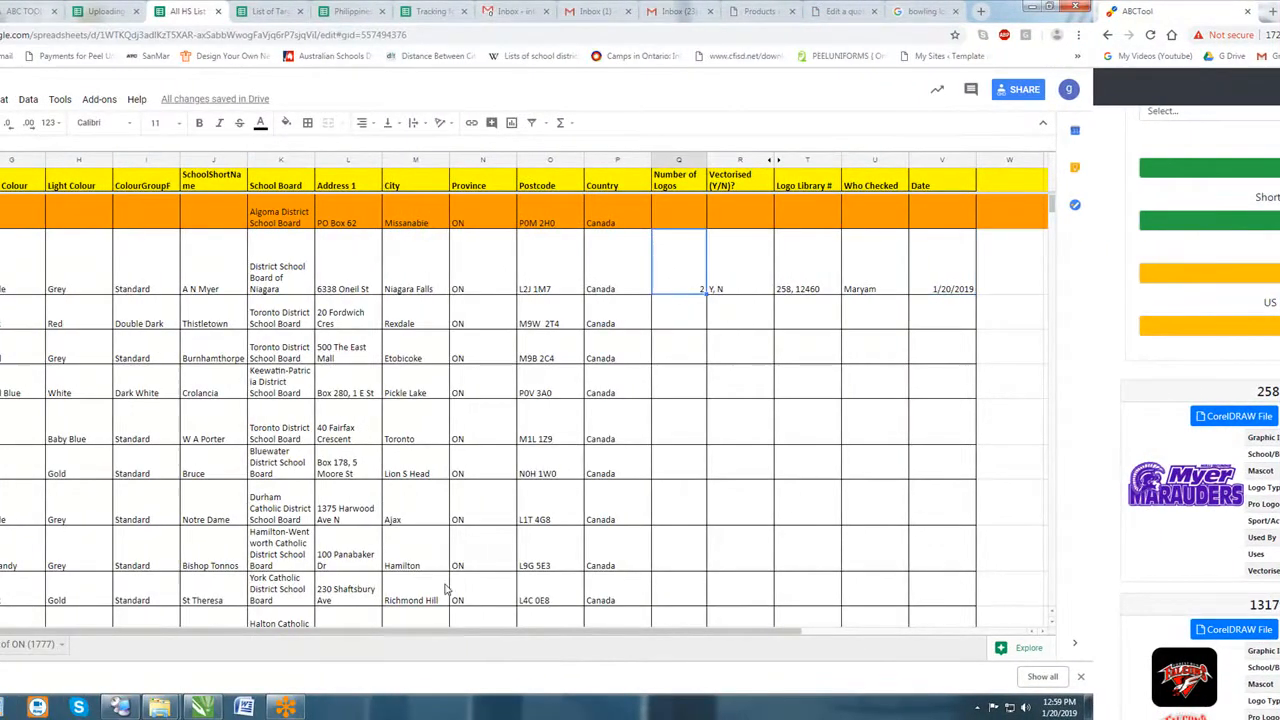
{"action": "left_click", "coordinate": [202, 707]}
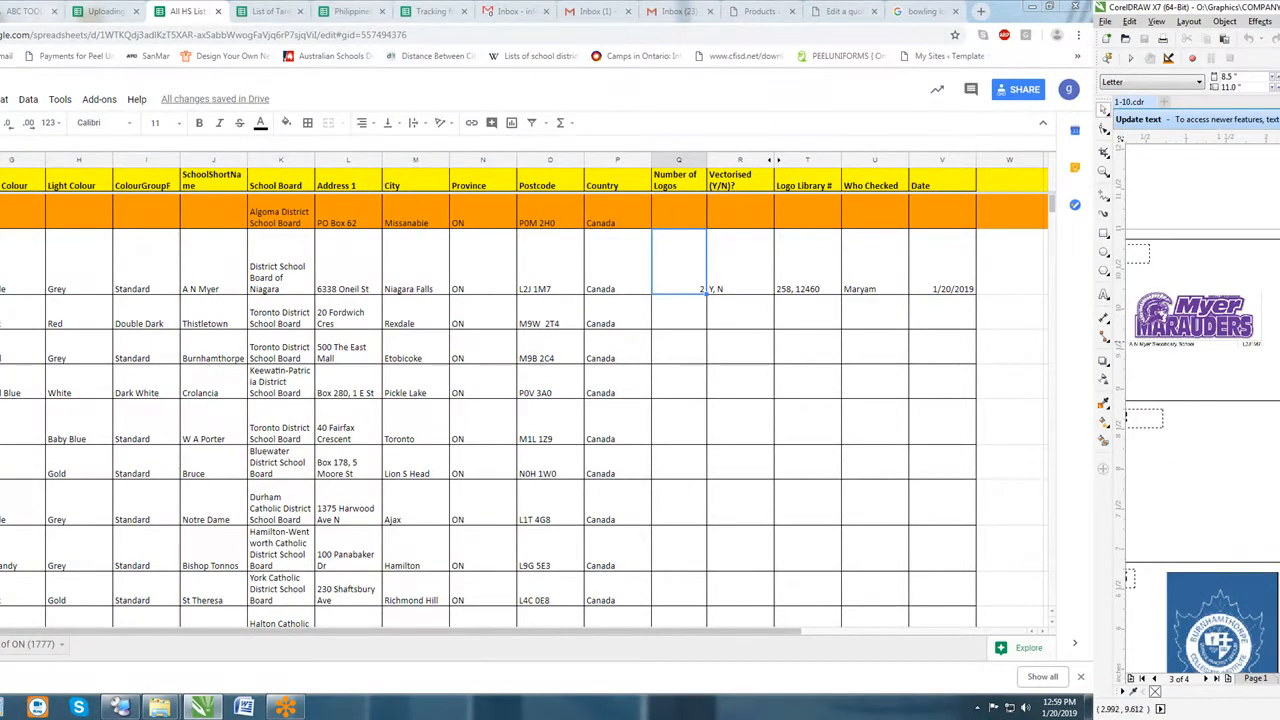
{"action": "left_click", "coordinate": [1192, 436]}
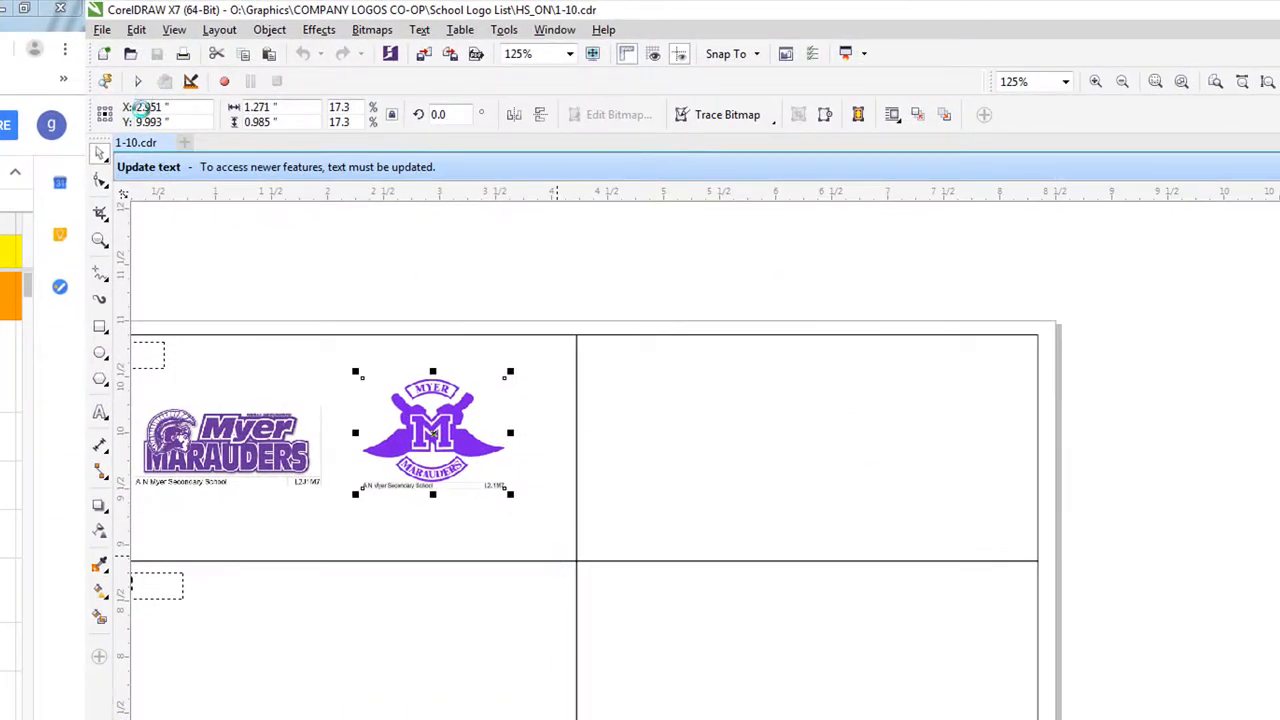
{"action": "left_click", "coordinate": [184, 144]}
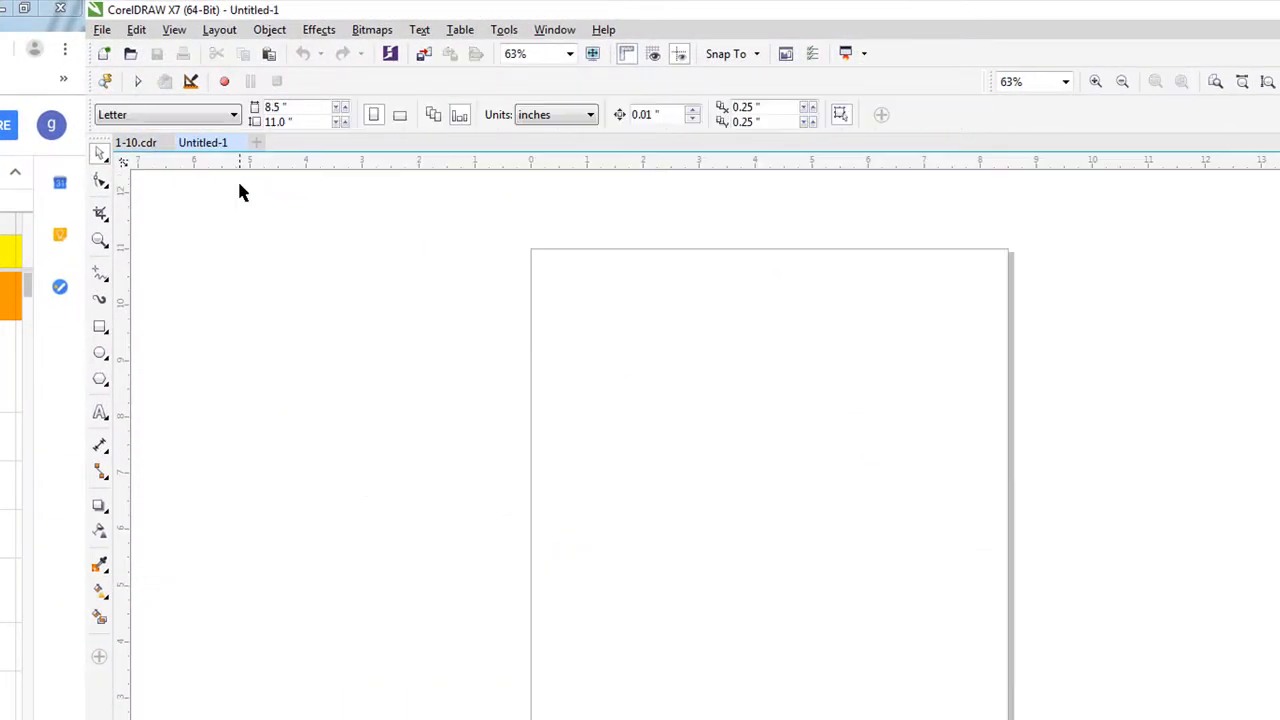
{"action": "key", "text": "ctrl+v"}
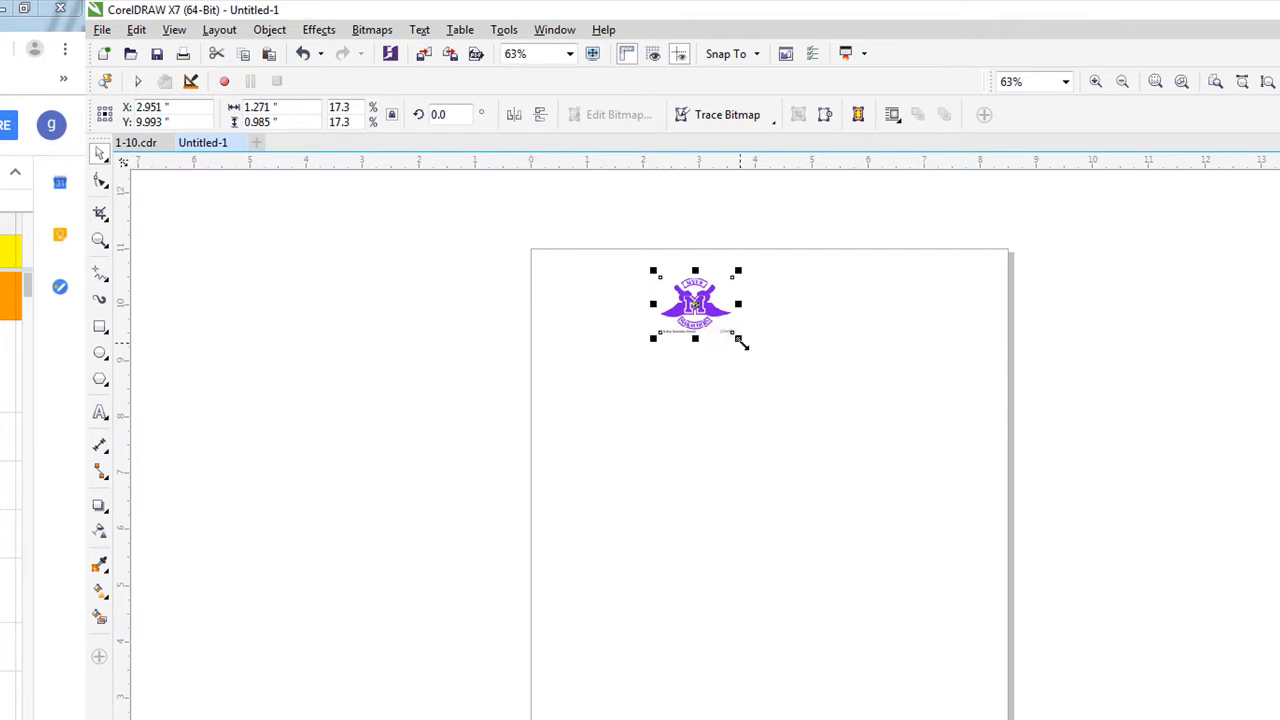
{"action": "left_click_drag", "start_coordinate": [741, 342], "coordinate": [850, 426]}
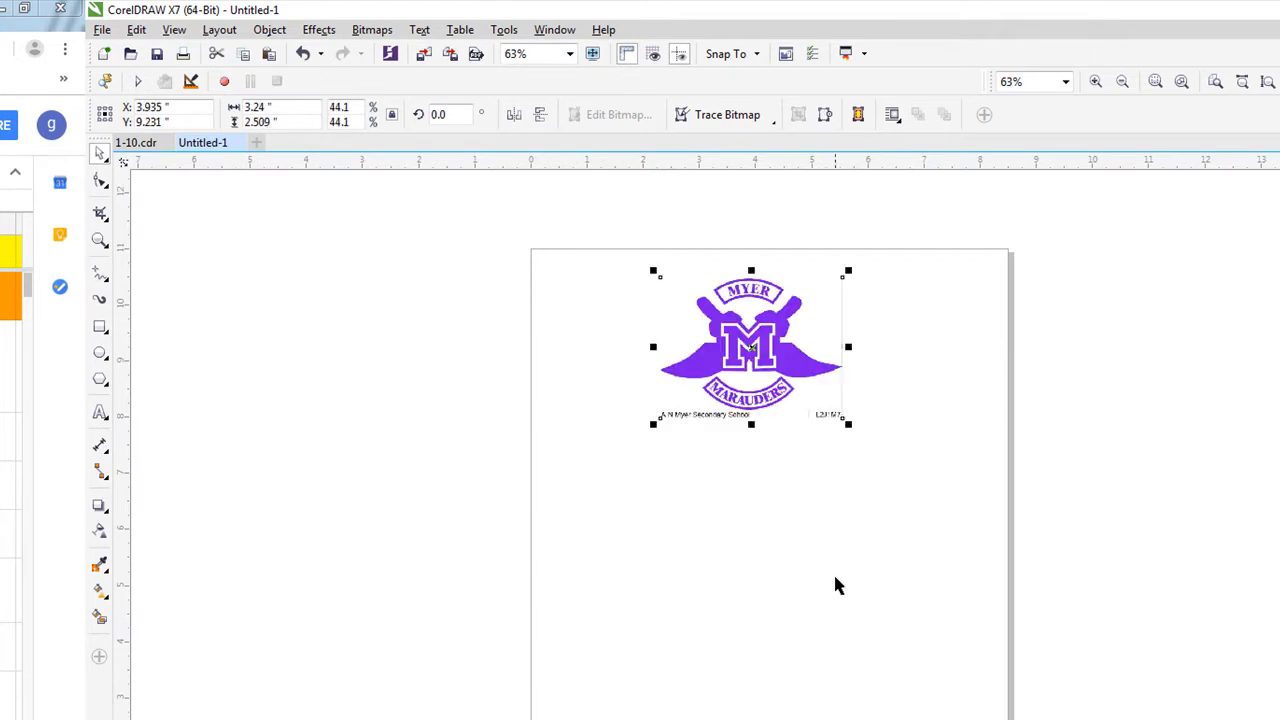
- Start saving the new drawing and copy the folder path ending in HS_ON from the A N Myer row's File Location in All HS List
{"action": "left_click", "coordinate": [102, 29]}
{"action": "left_click", "coordinate": [214, 311]}
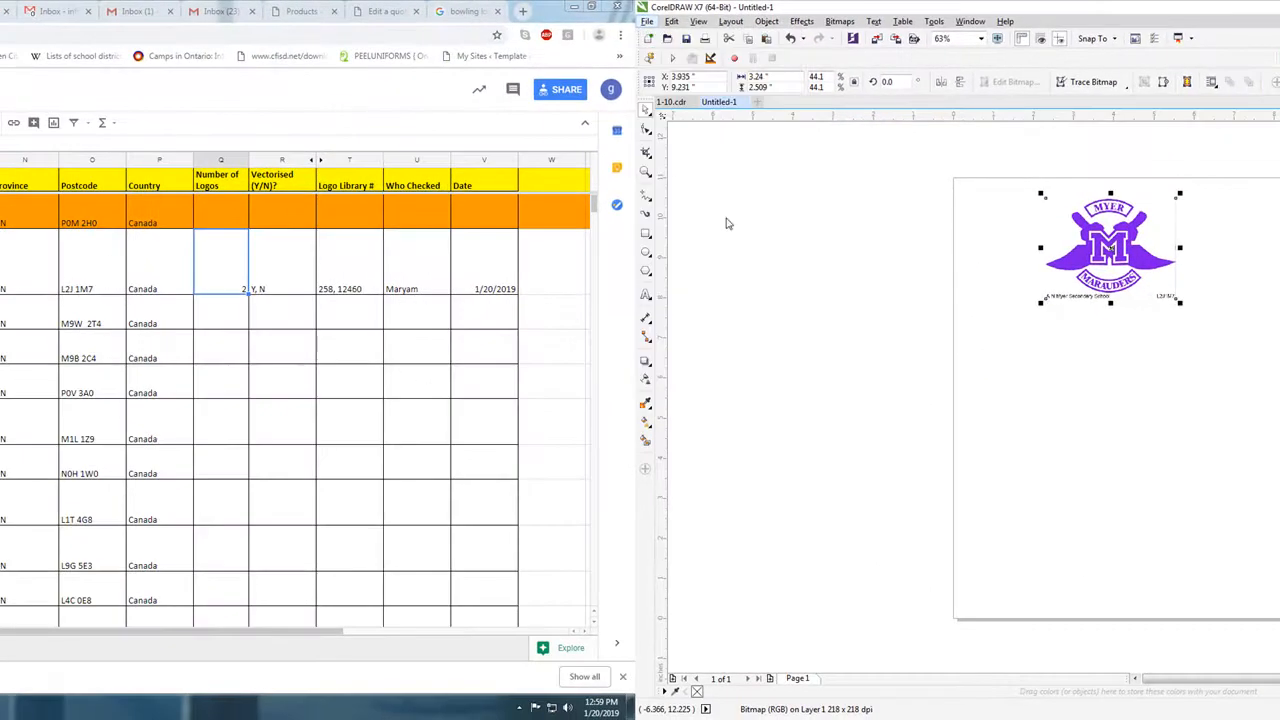
{"action": "key", "text": "End"}
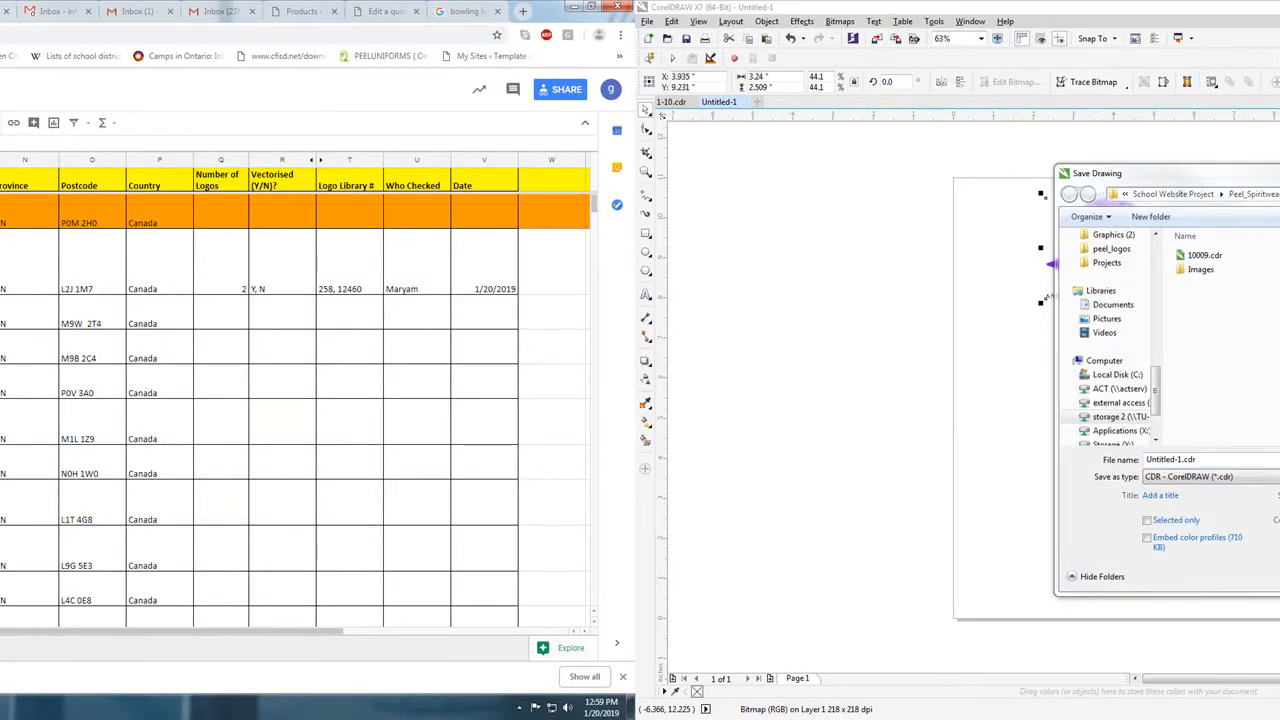
{"action": "key", "text": "Left"}
{"action": "key", "text": "Left"}
{"action": "key", "text": "Left"}
{"action": "key", "text": "Left"}
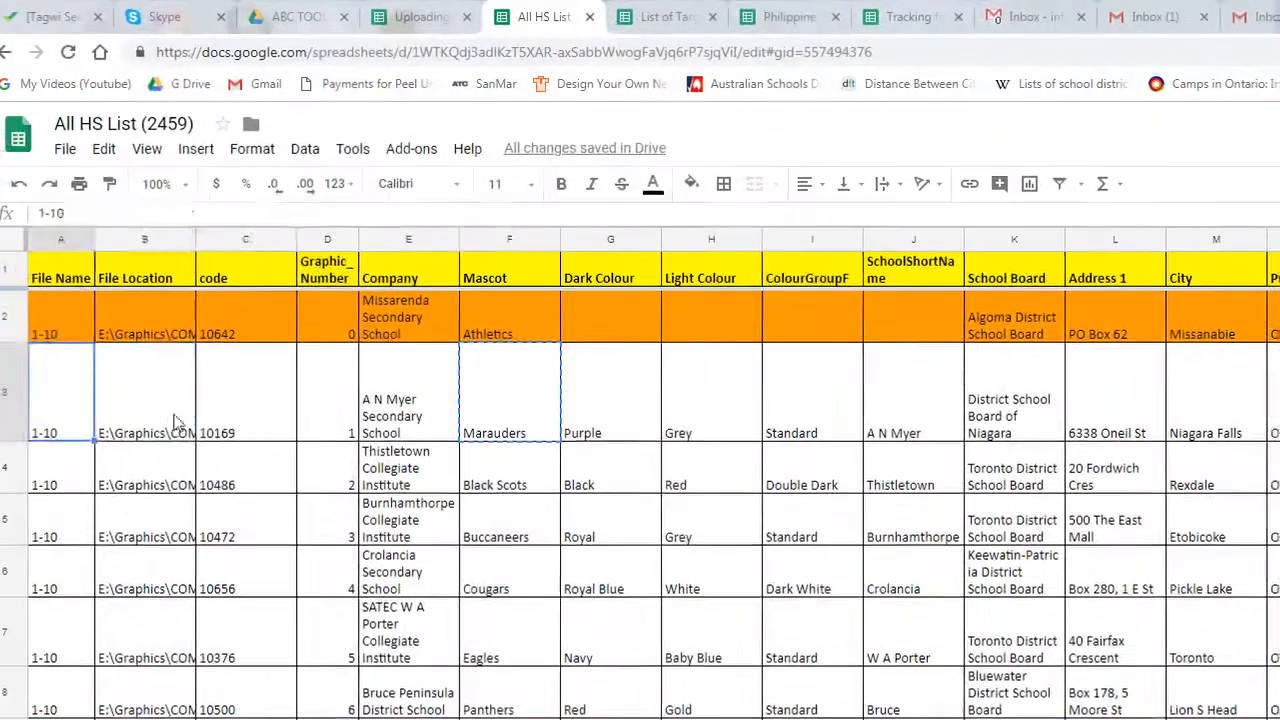
{"action": "left_click", "coordinate": [175, 420]}
{"action": "left_click_drag", "start_coordinate": [408, 213], "coordinate": [80, 213]}
{"action": "left_click_drag", "start_coordinate": [80, 213], "coordinate": [42, 213]}
{"action": "key", "text": "ctrl+c"}
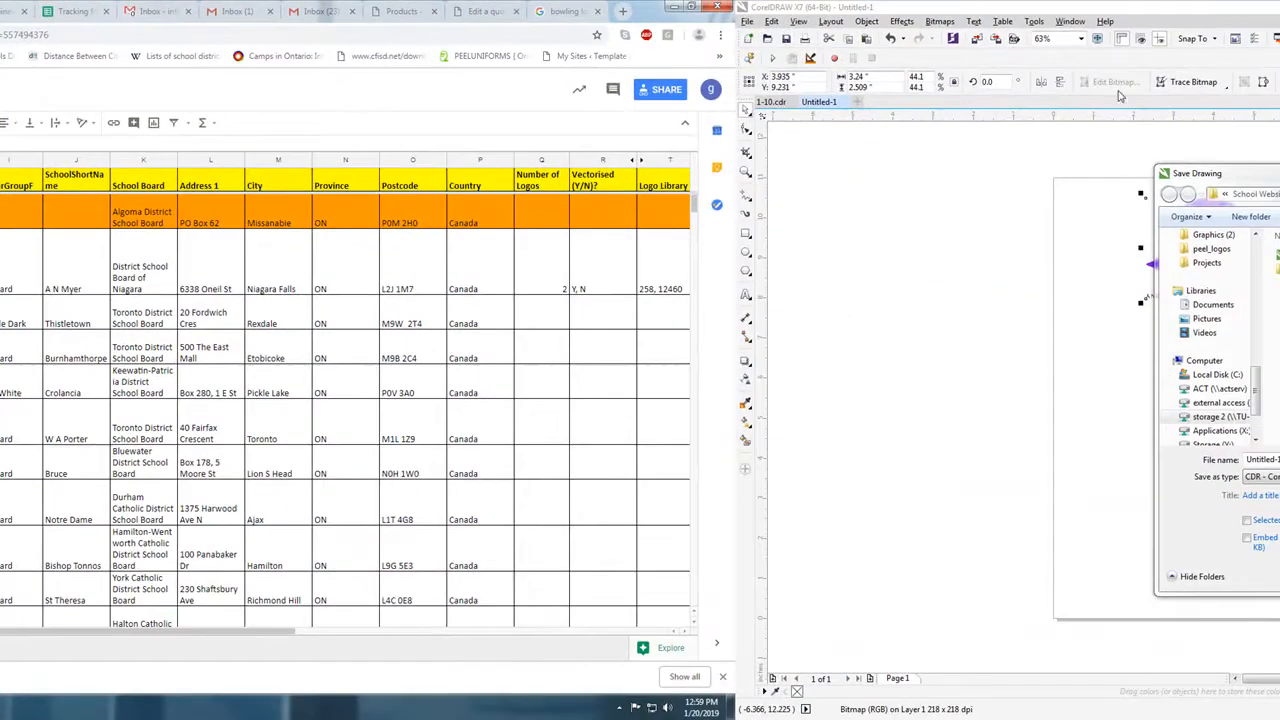
{"action": "left_click", "coordinate": [1214, 197]}
{"action": "key", "text": "ctrl+v"}
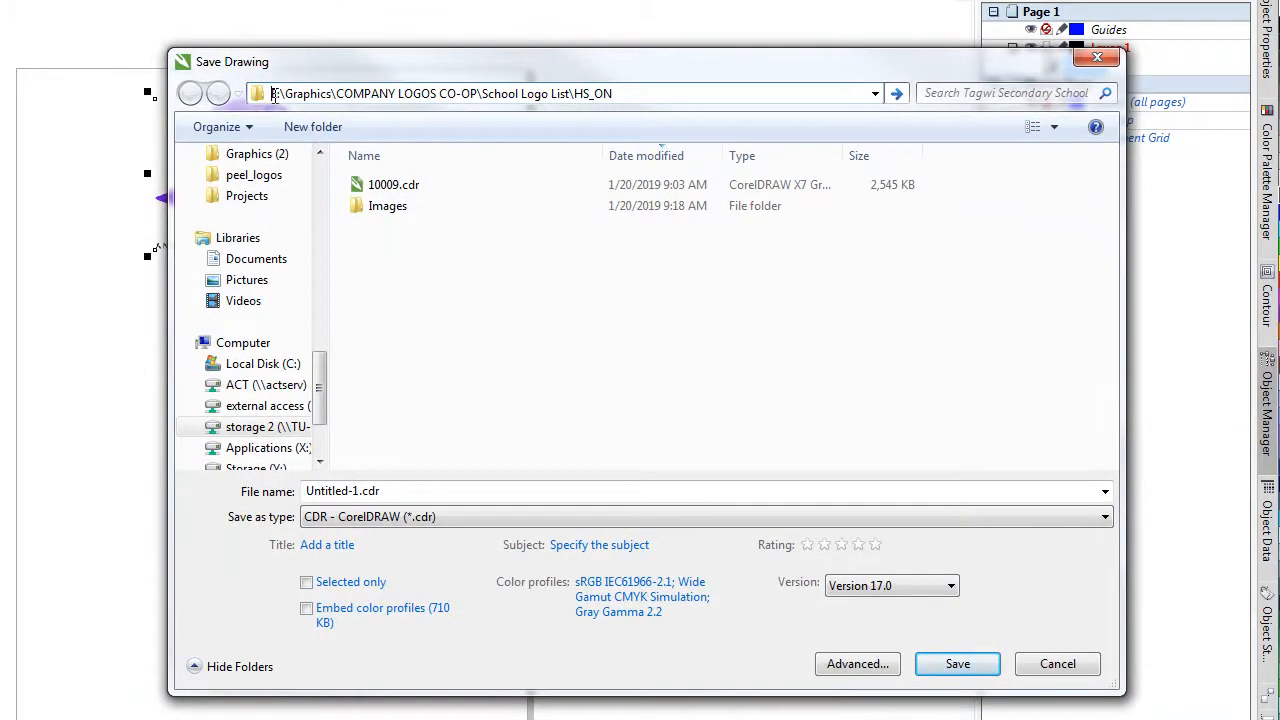
{"action": "key", "text": "Return"}
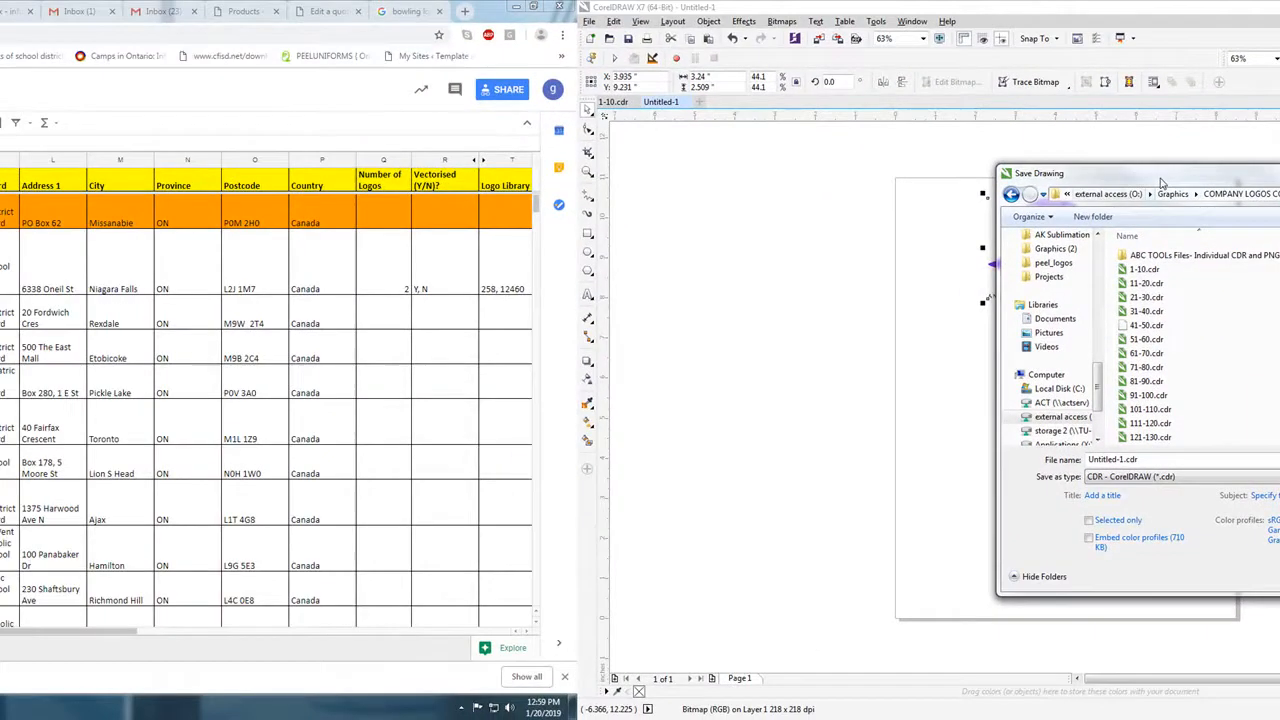
{"action": "left_click_drag", "start_coordinate": [736, 122], "coordinate": [478, 63]}
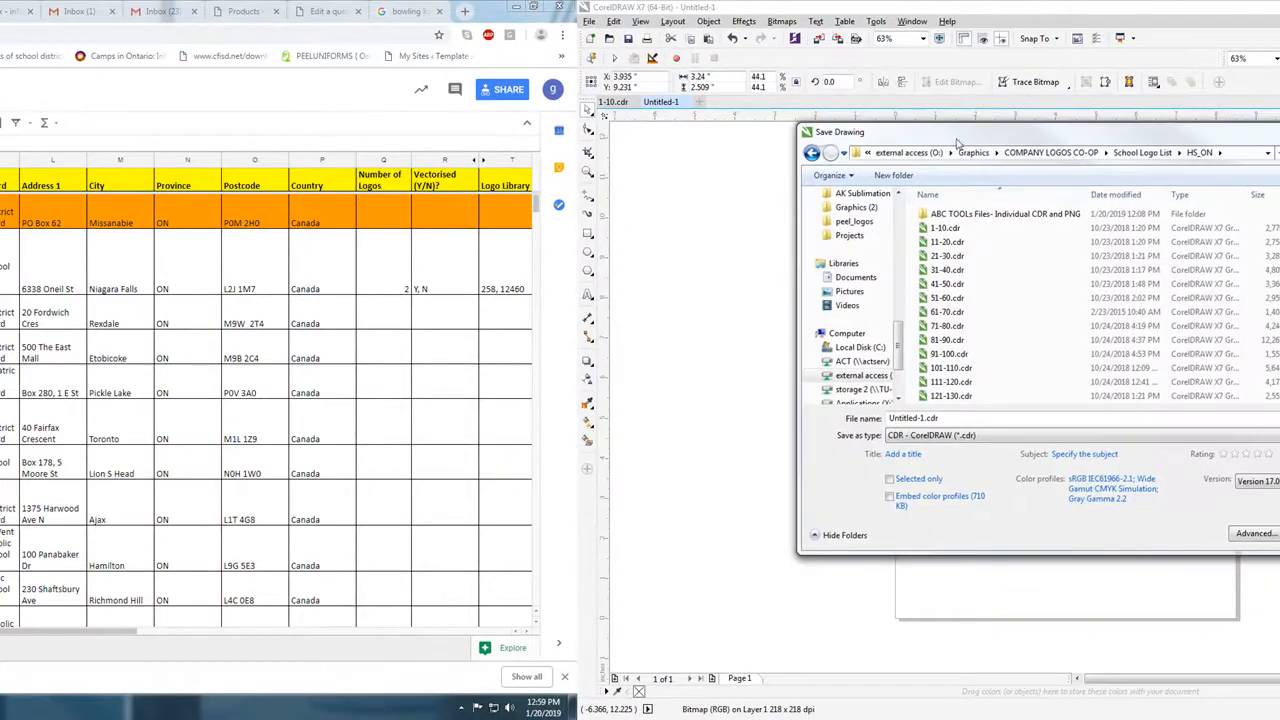
{"action": "double_click", "coordinate": [1017, 215]}
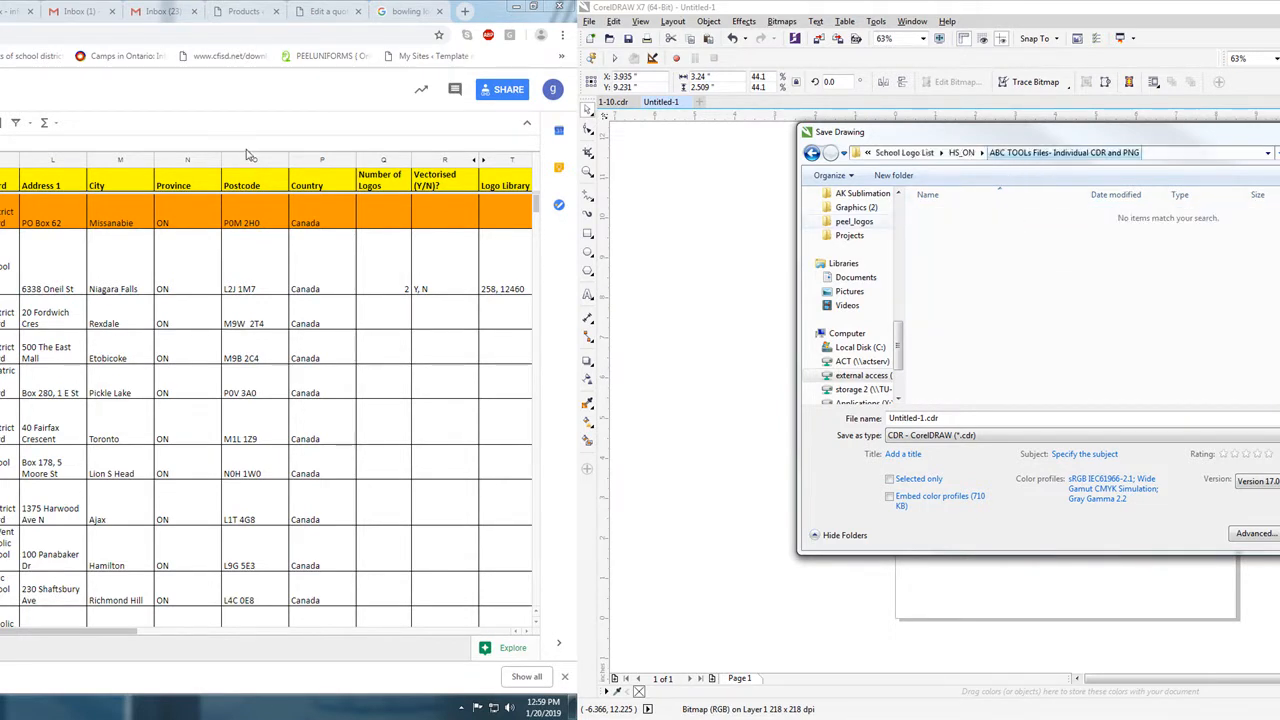
{"action": "key", "text": "Return"}
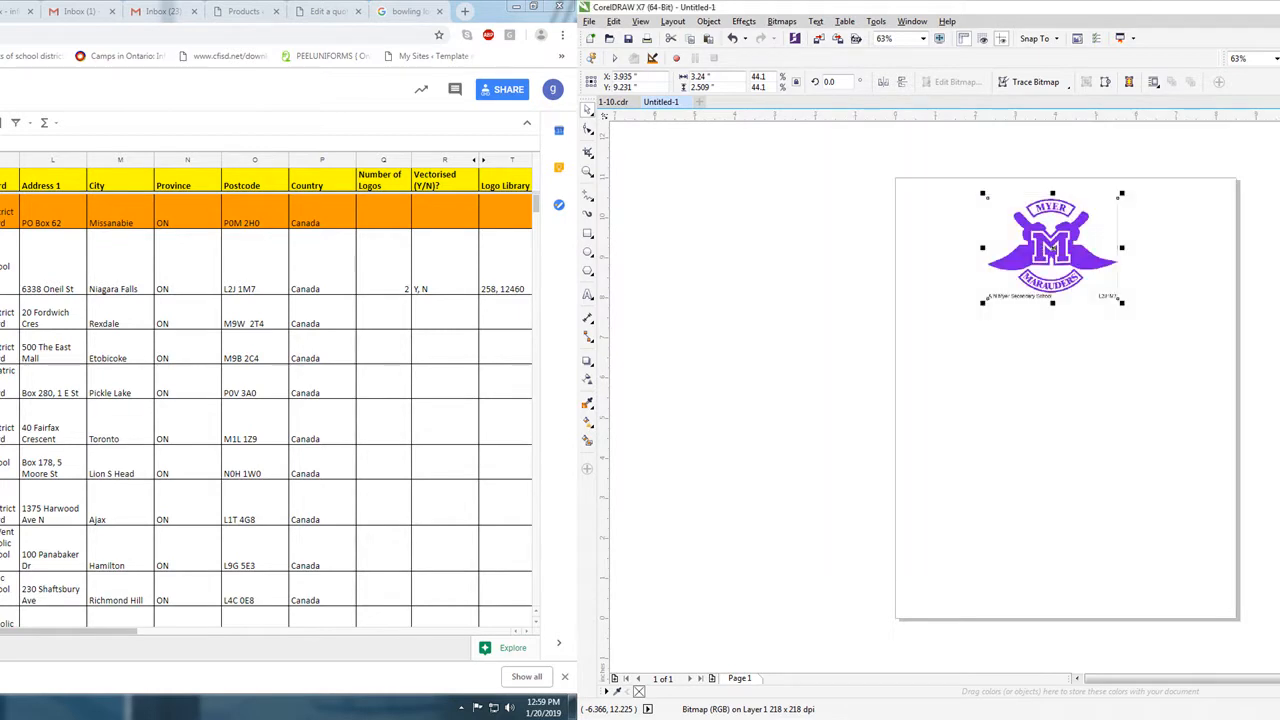
- Save the new drawing as 1.cdr in O:\Graphics\COMPANY LOGOS CO-OP\School Logo List\HS_ON\ABC TOOLs Files- Individual CDR and PNG
{"action": "left_click", "coordinate": [992, 468]}
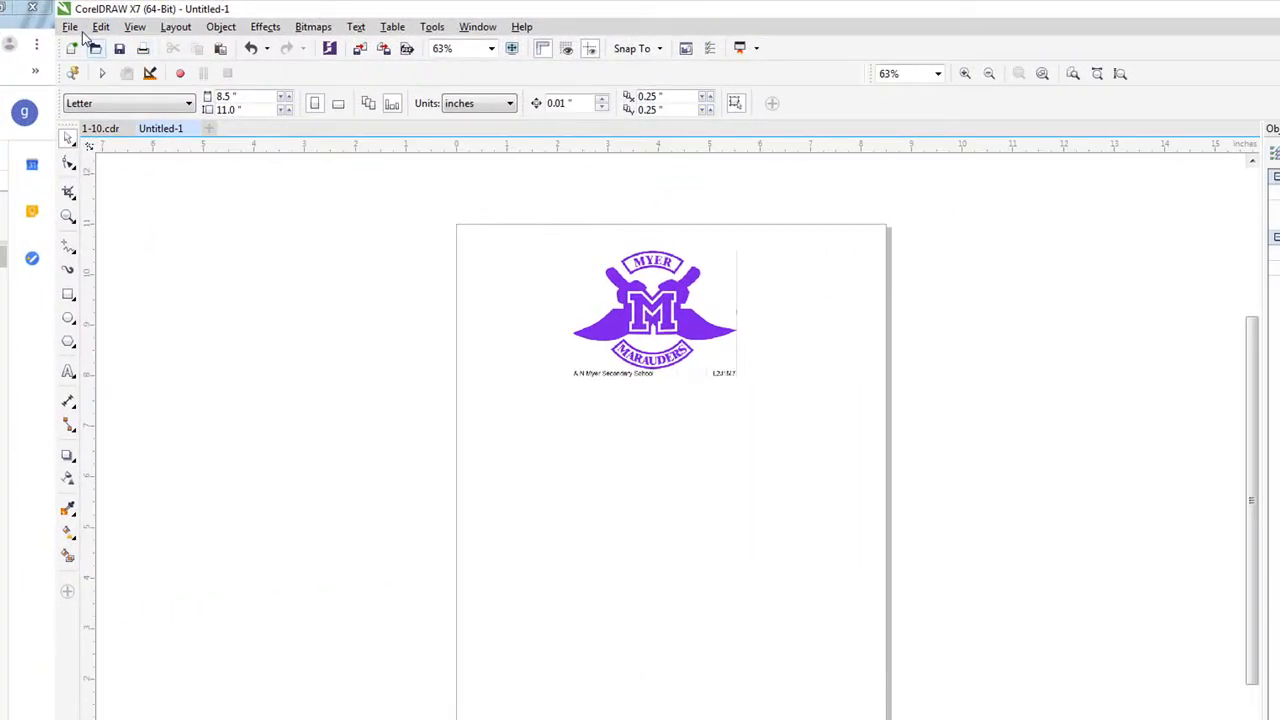
{"action": "left_click", "coordinate": [449, 22]}
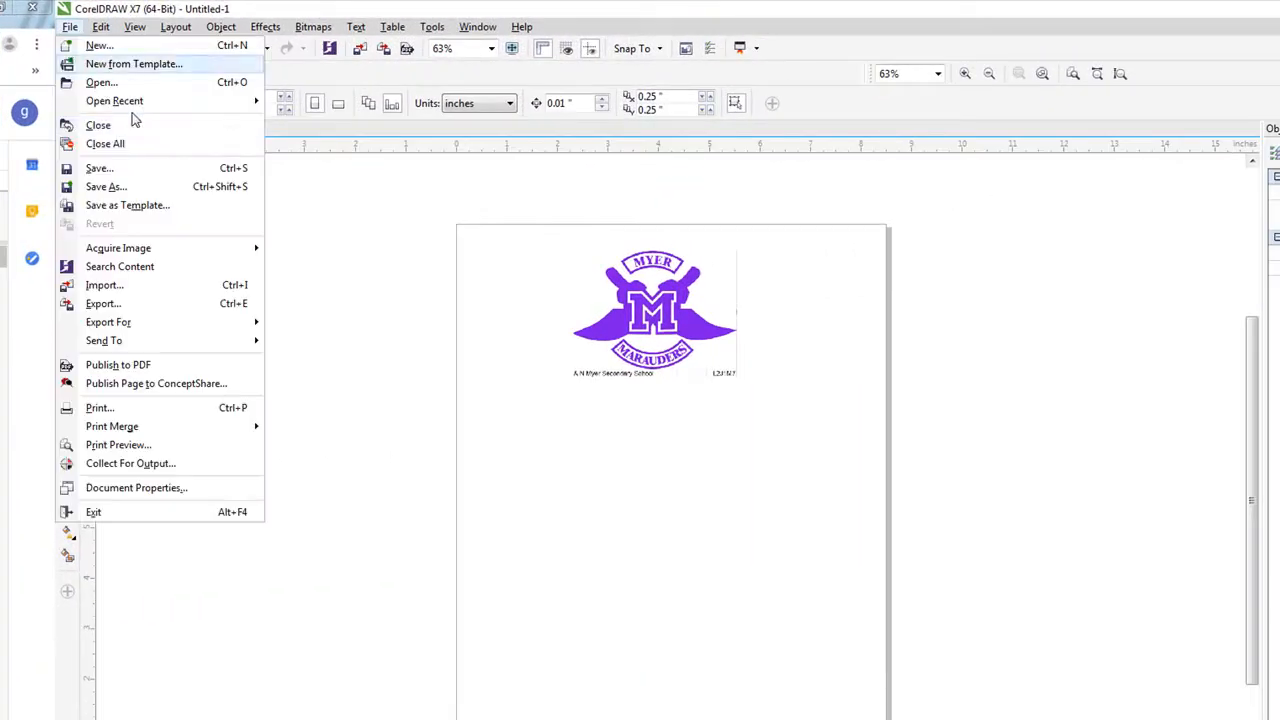
{"action": "left_click", "coordinate": [99, 190]}
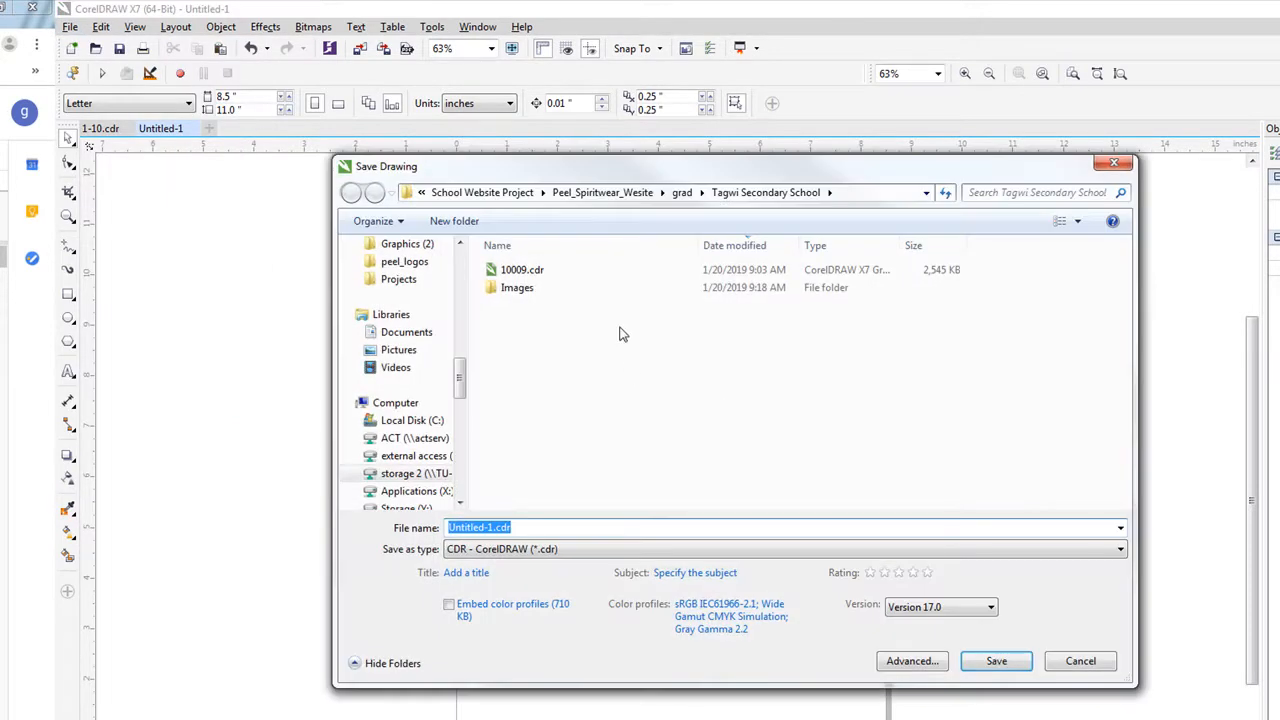
{"action": "left_click", "coordinate": [849, 193]}
{"action": "key", "text": "ctrl+v"}
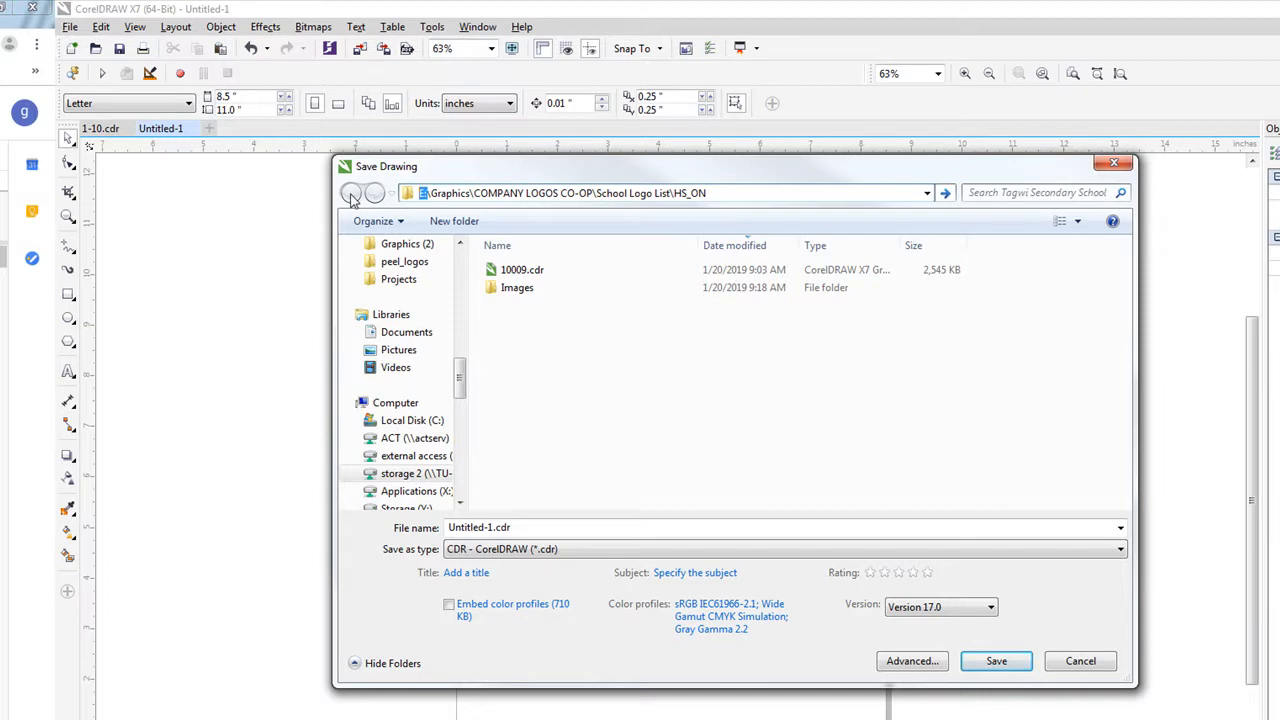
{"action": "key", "text": "Return"}
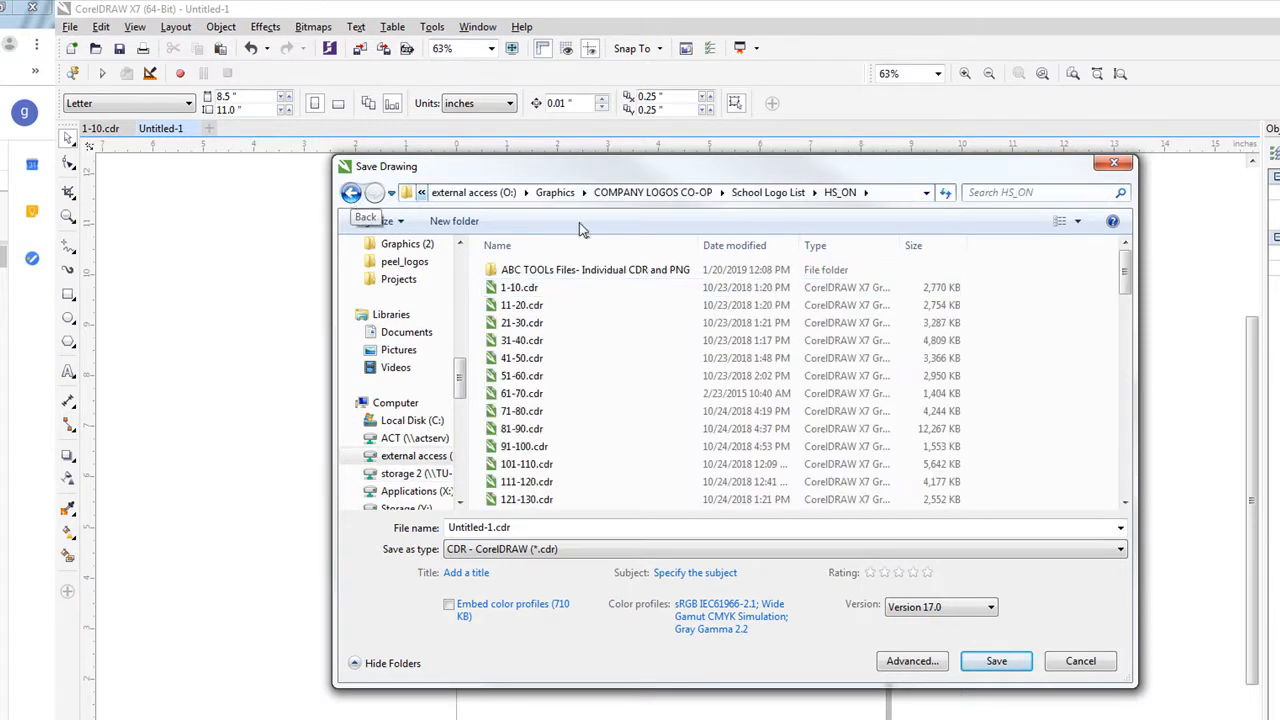
{"action": "left_click", "coordinate": [568, 271]}
{"action": "double_click", "coordinate": [568, 271]}
{"action": "left_click", "coordinate": [531, 533]}
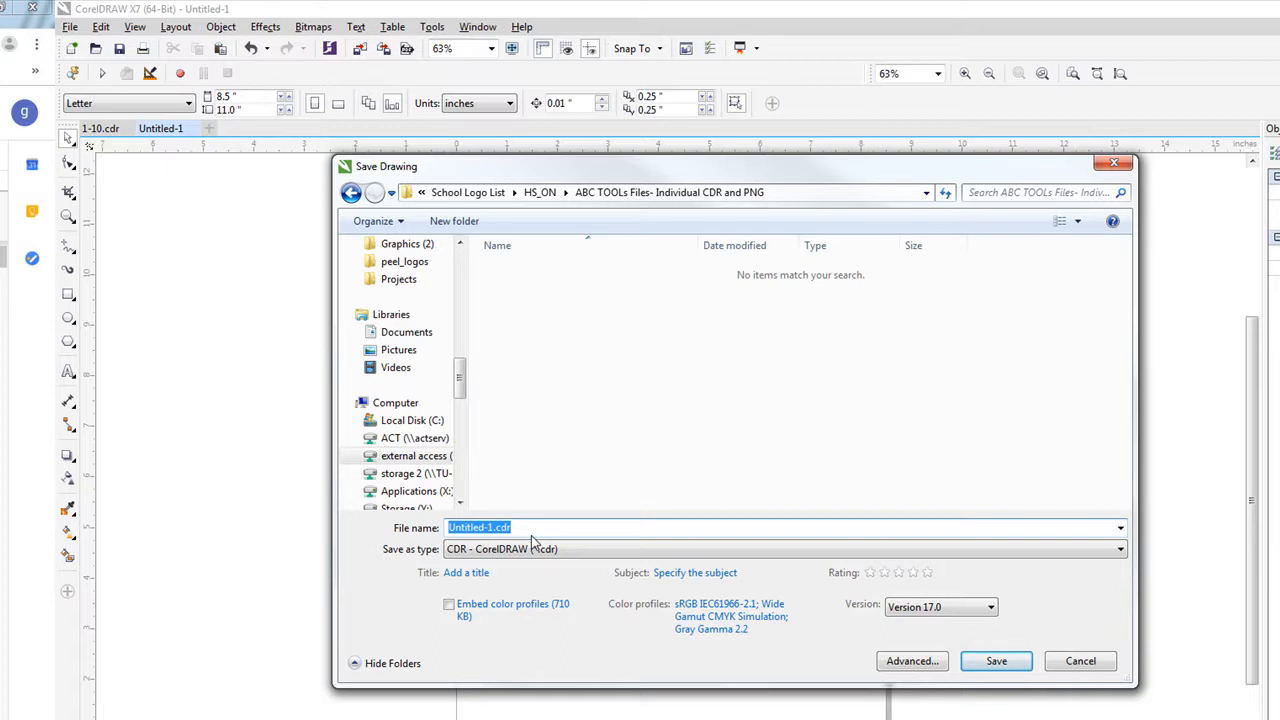
{"action": "type", "text": "1"}
{"action": "left_click", "coordinate": [996, 662]}
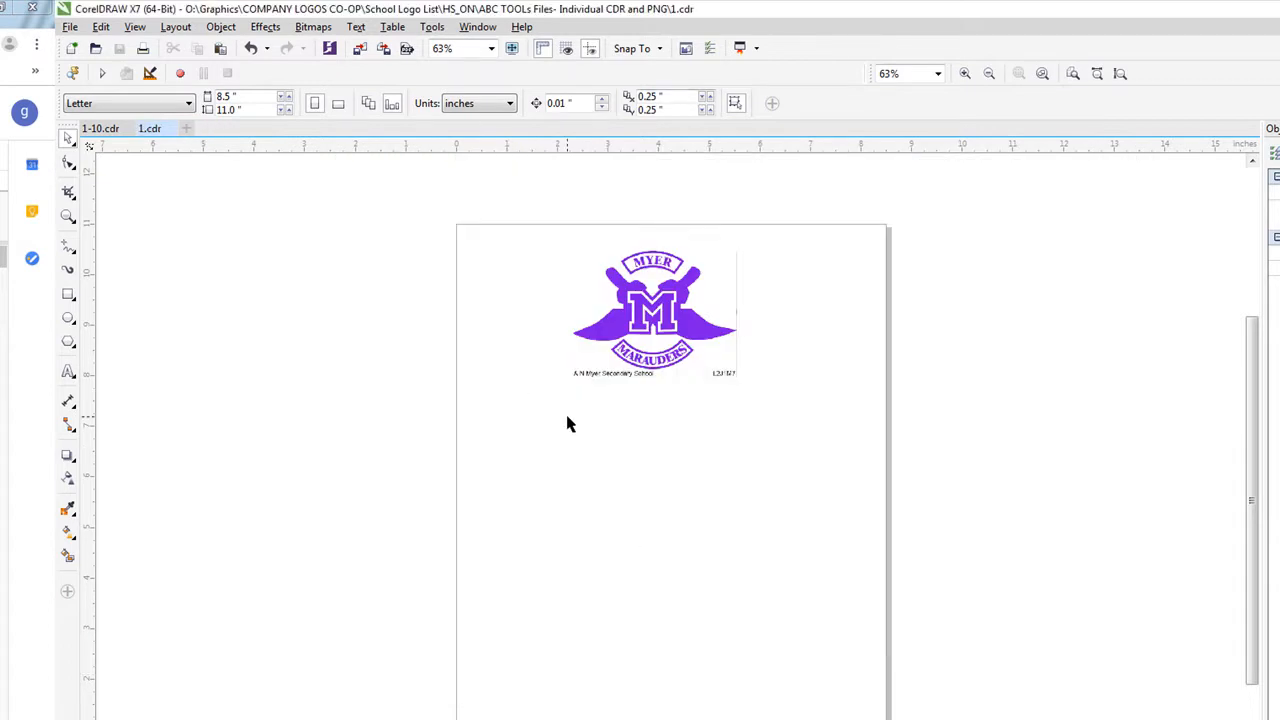
- Start exporting the logo as the JPEG file 1.jpg into the HS_ON subfolder ABC TOOLs Files- Individual CDR and PNG
{"action": "key", "text": "ctrl+e"}
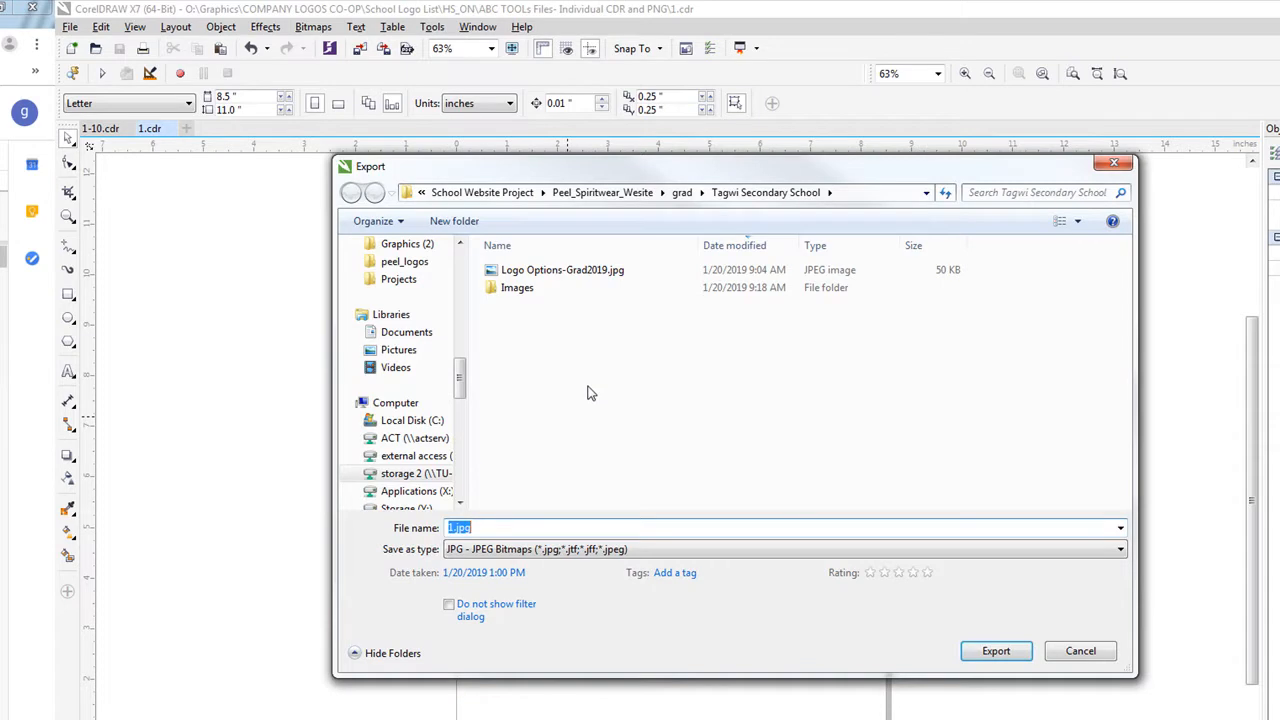
{"action": "left_click", "coordinate": [858, 199]}
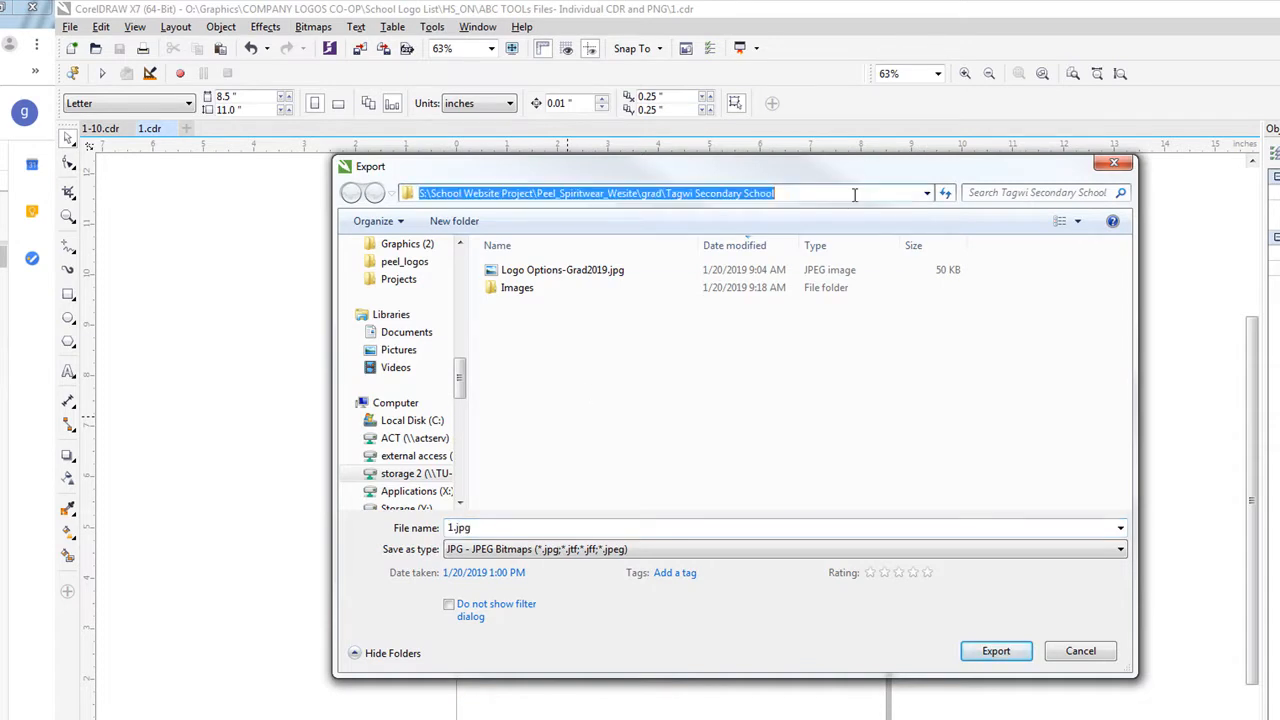
{"action": "type", "text": "E:\\Graphics\\COMPANY LOGOS CO-OP\\School Logo List\\HS_ON"}
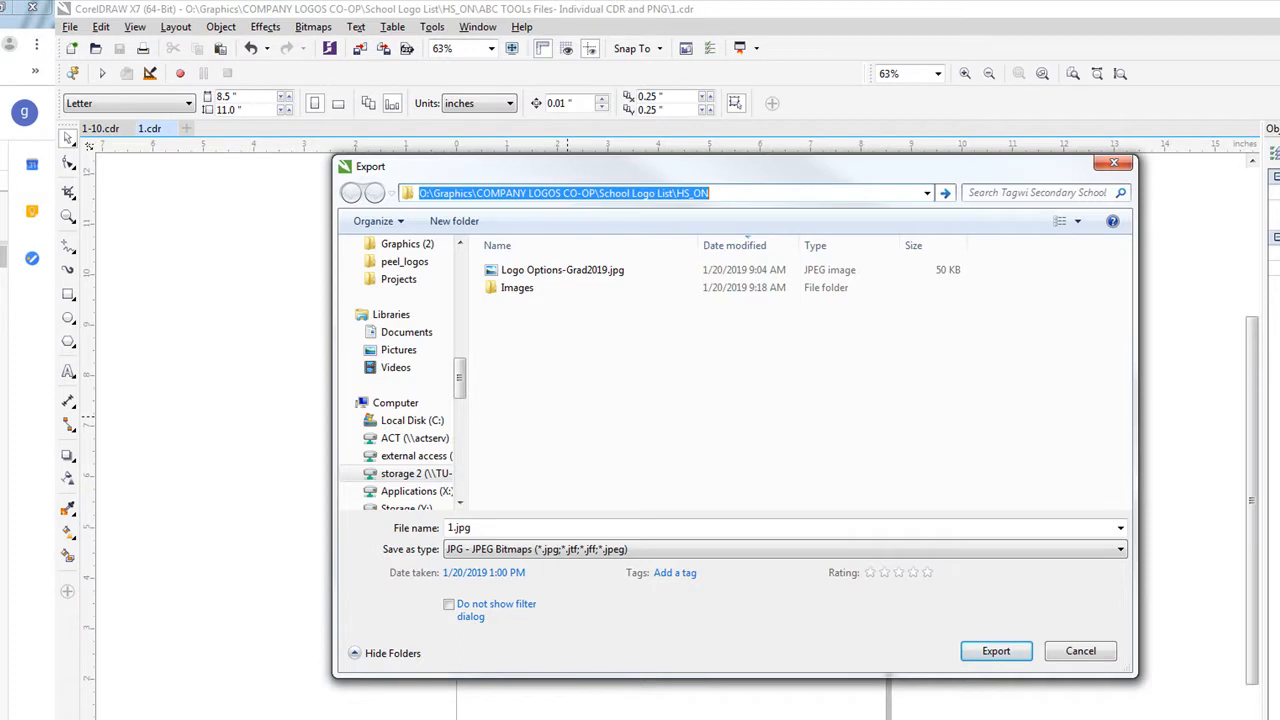
{"action": "key", "text": "Return"}
{"action": "double_click", "coordinate": [526, 270]}
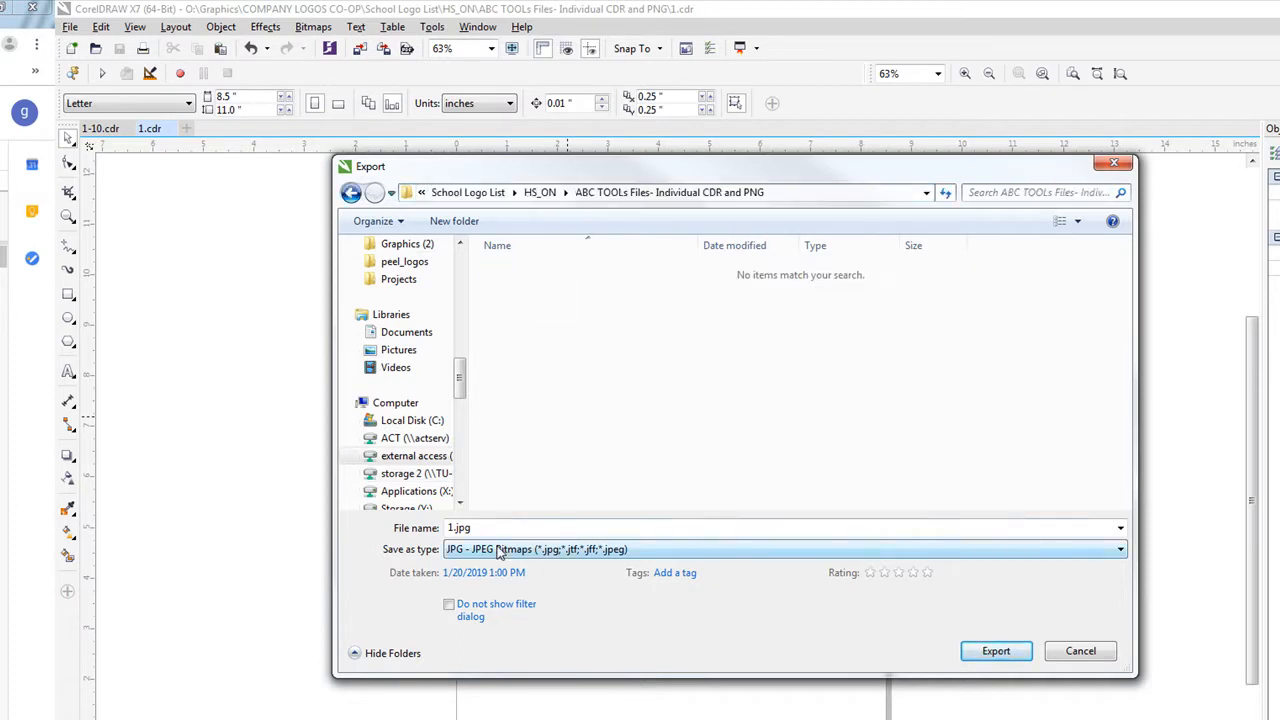
{"action": "left_click", "coordinate": [1011, 658]}
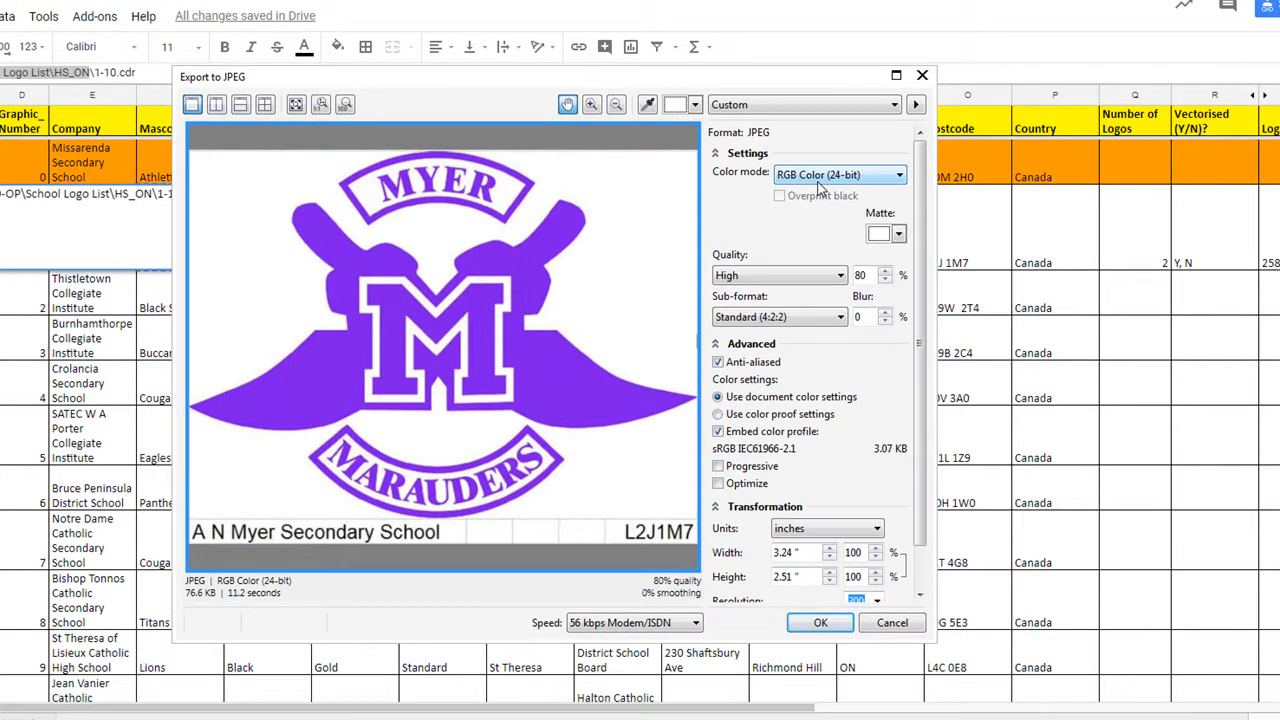
- Set the JPEG export units to pixels, check the image dimensions and complete the export
{"action": "left_click", "coordinate": [845, 532]}
{"action": "left_click", "coordinate": [787, 598]}
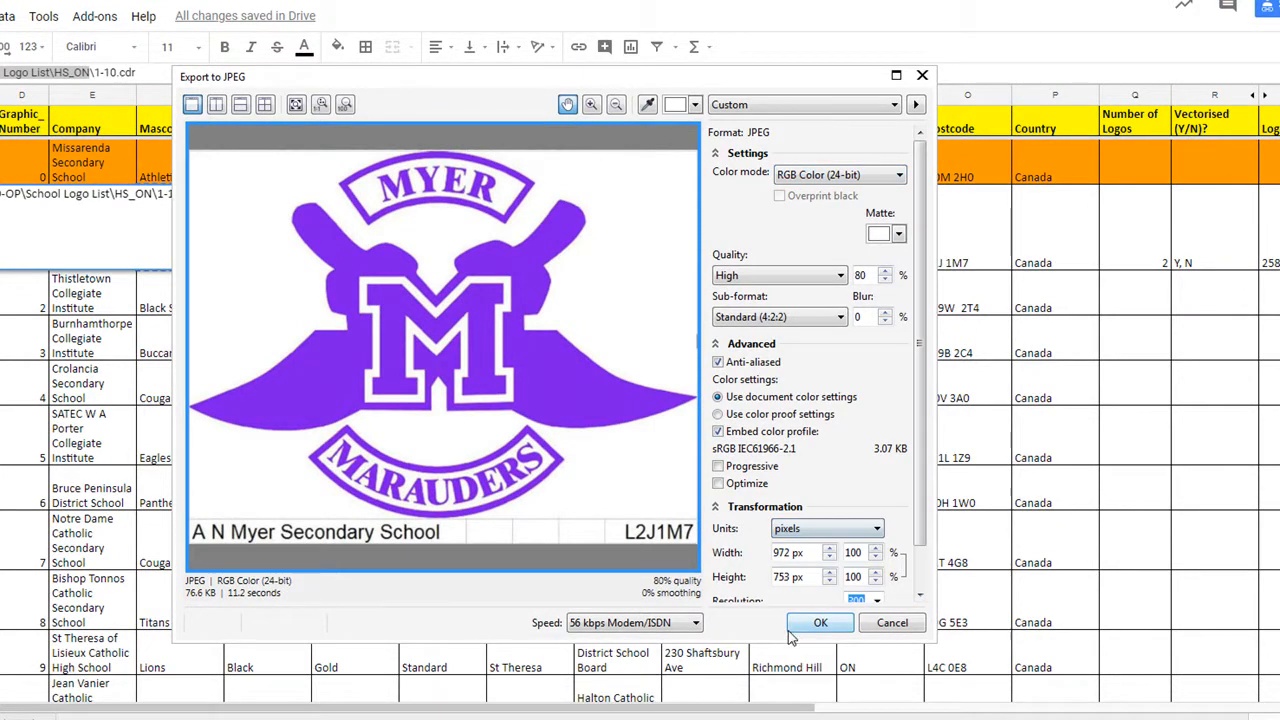
{"action": "double_click", "coordinate": [784, 577]}
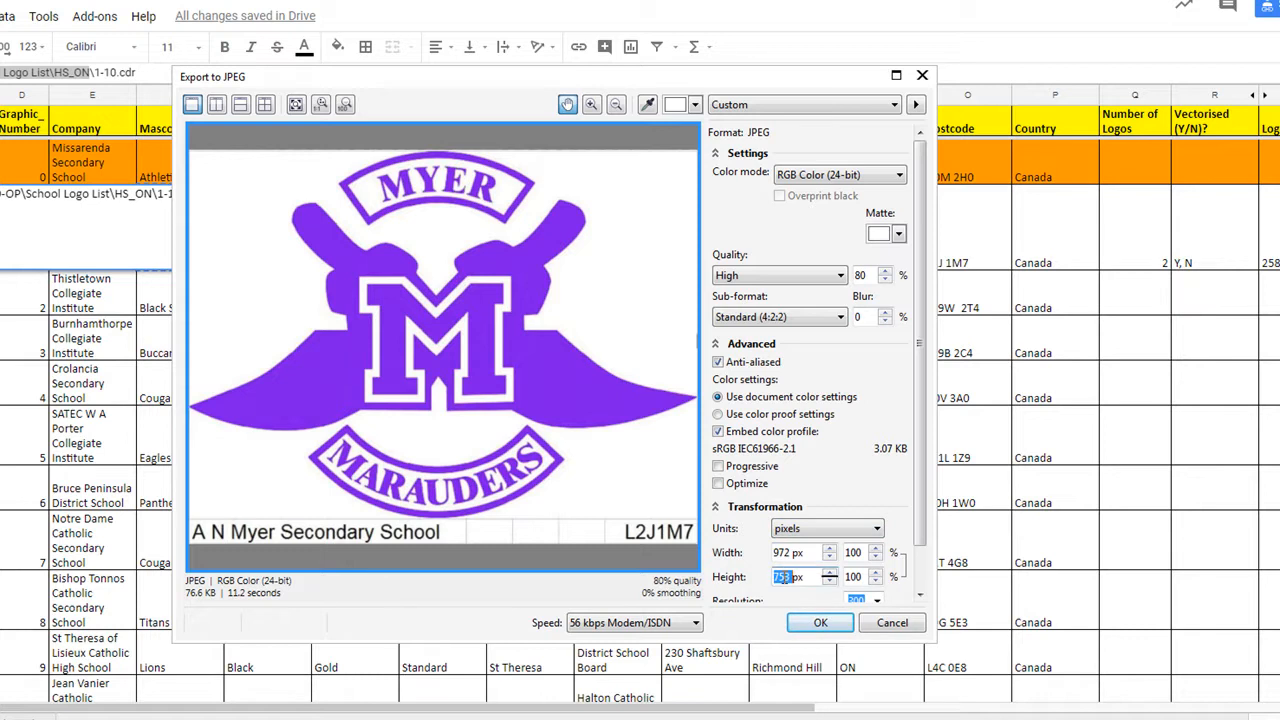
{"action": "left_click", "coordinate": [820, 622]}
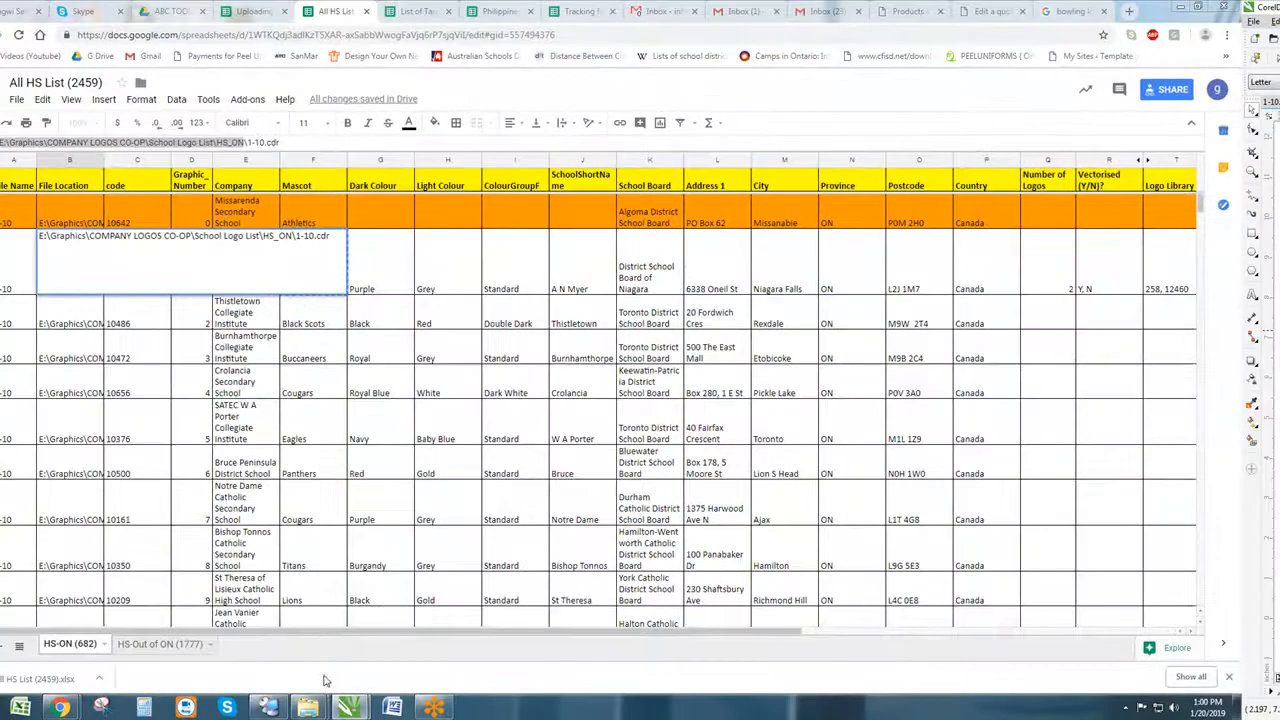
- Switch to Windows Explorer and open HS_ON's ABC TOOLs Files- Individual CDR and PNG folder on the O: drive to check the saved files
{"action": "mouse_move", "coordinate": [322, 708]}
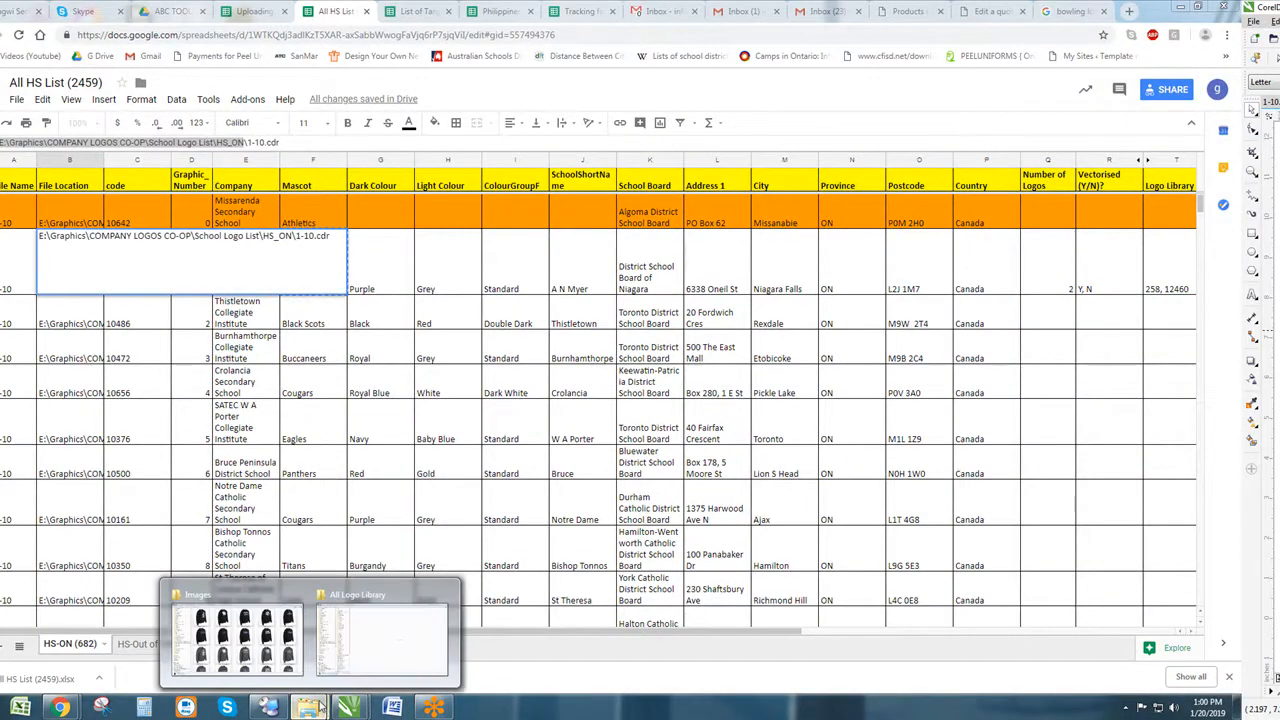
{"action": "left_click", "coordinate": [382, 630]}
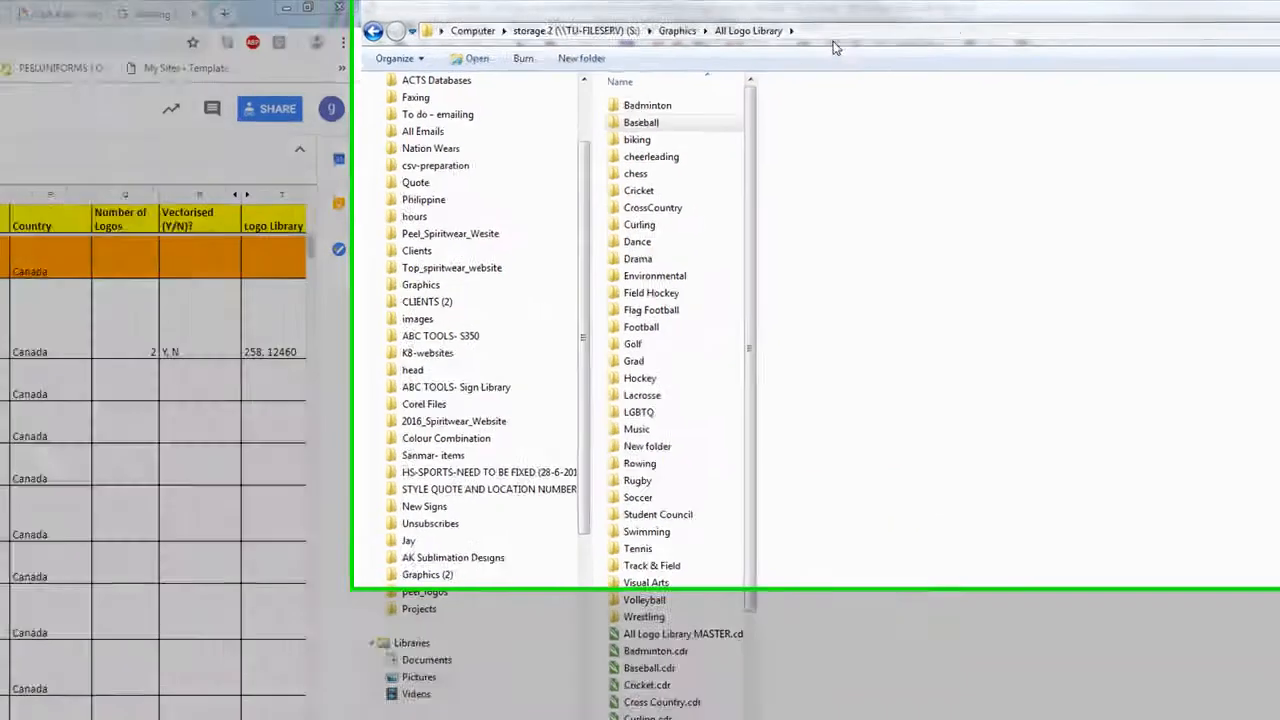
{"action": "left_click", "coordinate": [1020, 24]}
{"action": "type", "text": "E:\\Graphics\\COMPANY LOGOS CO-OP\\School Logo List\\HS_ON"}
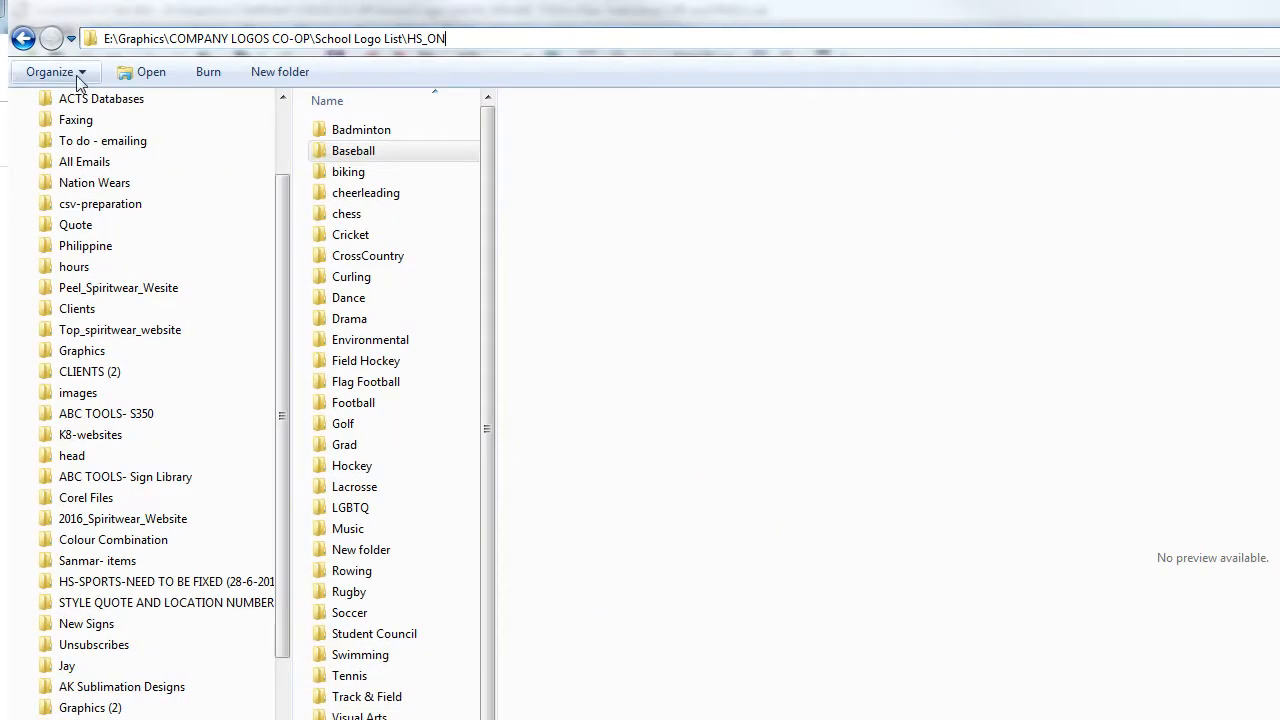
{"action": "key", "text": "Return"}
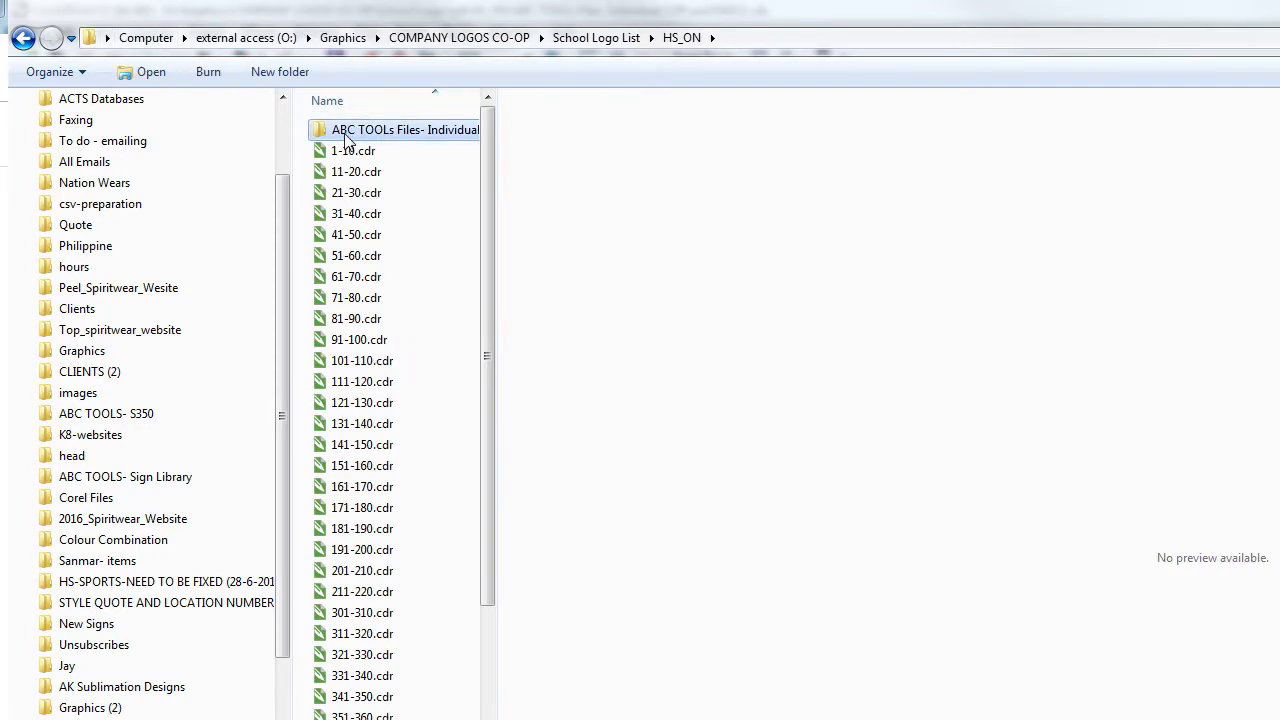
{"action": "double_click", "coordinate": [347, 136]}
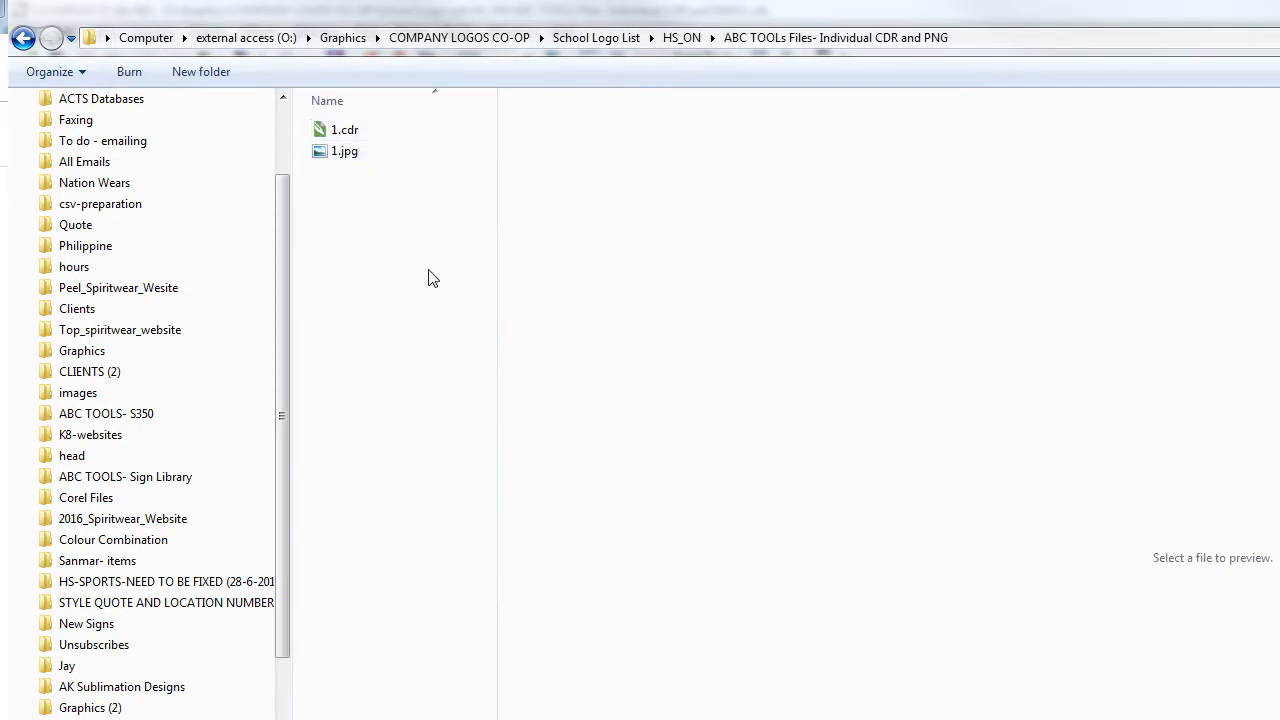
- Check the saved 1.cdr and 1.jpg files, and review the A N Myer row's Number of Logos, Logo Library # and Who Checked entries in All HS List
{"action": "left_click_drag", "start_coordinate": [420, 204], "coordinate": [306, 113]}
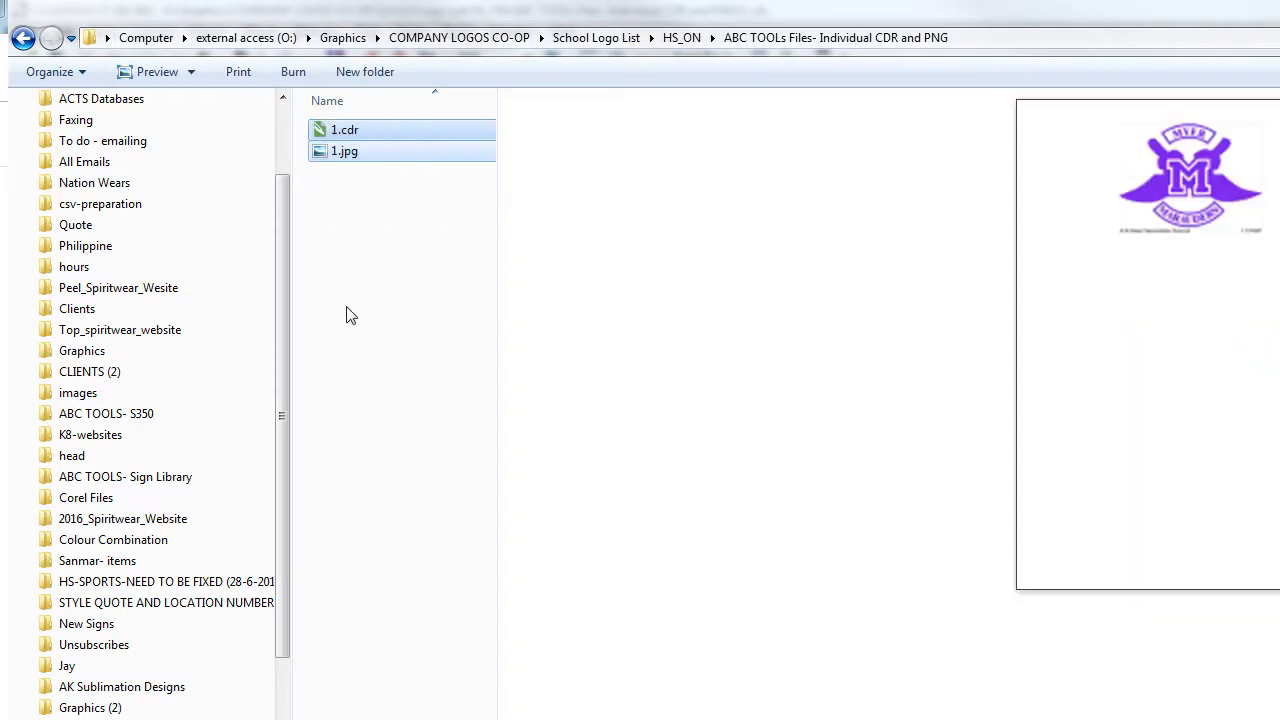
{"action": "left_click", "coordinate": [380, 283]}
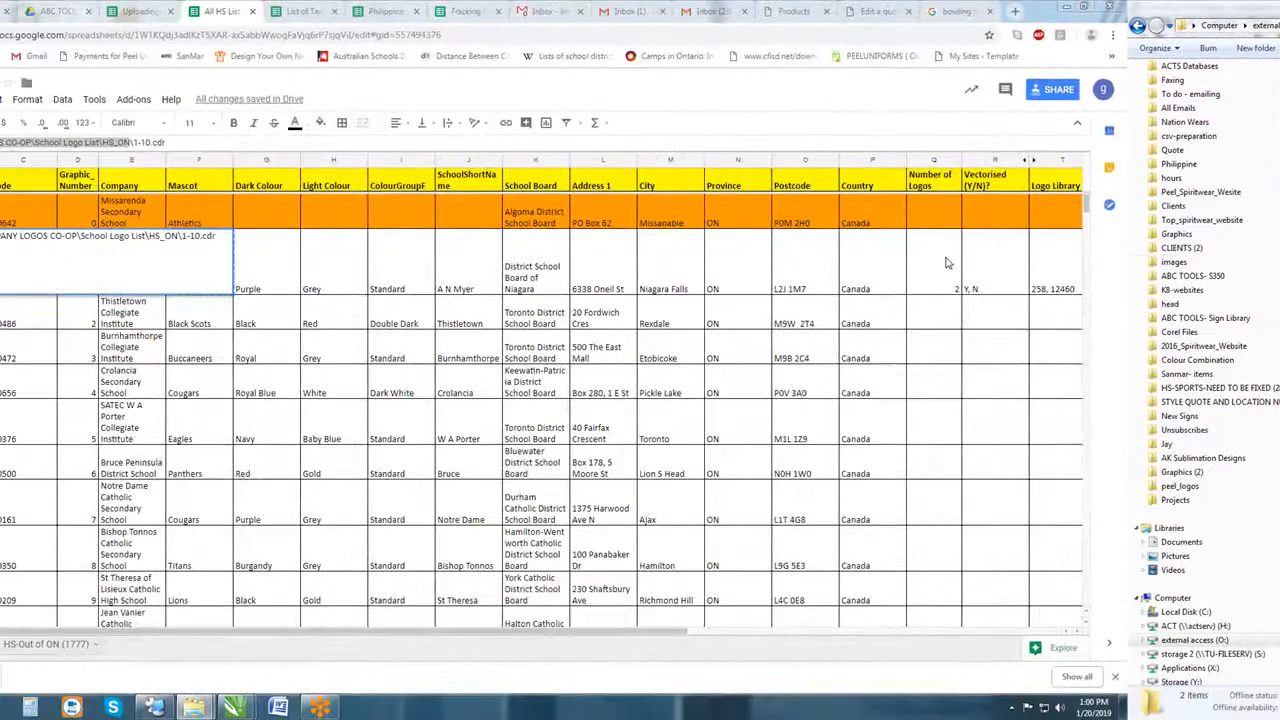
{"action": "double_click", "coordinate": [945, 276]}
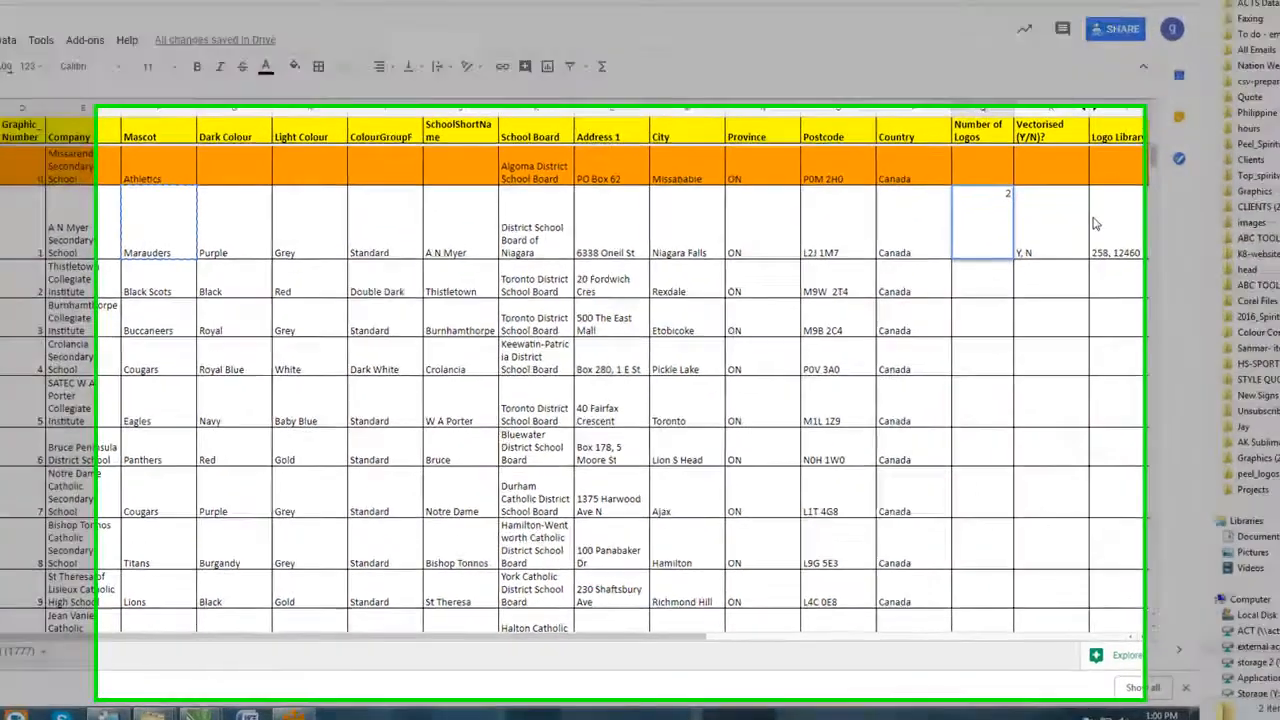
{"action": "left_click", "coordinate": [1063, 268]}
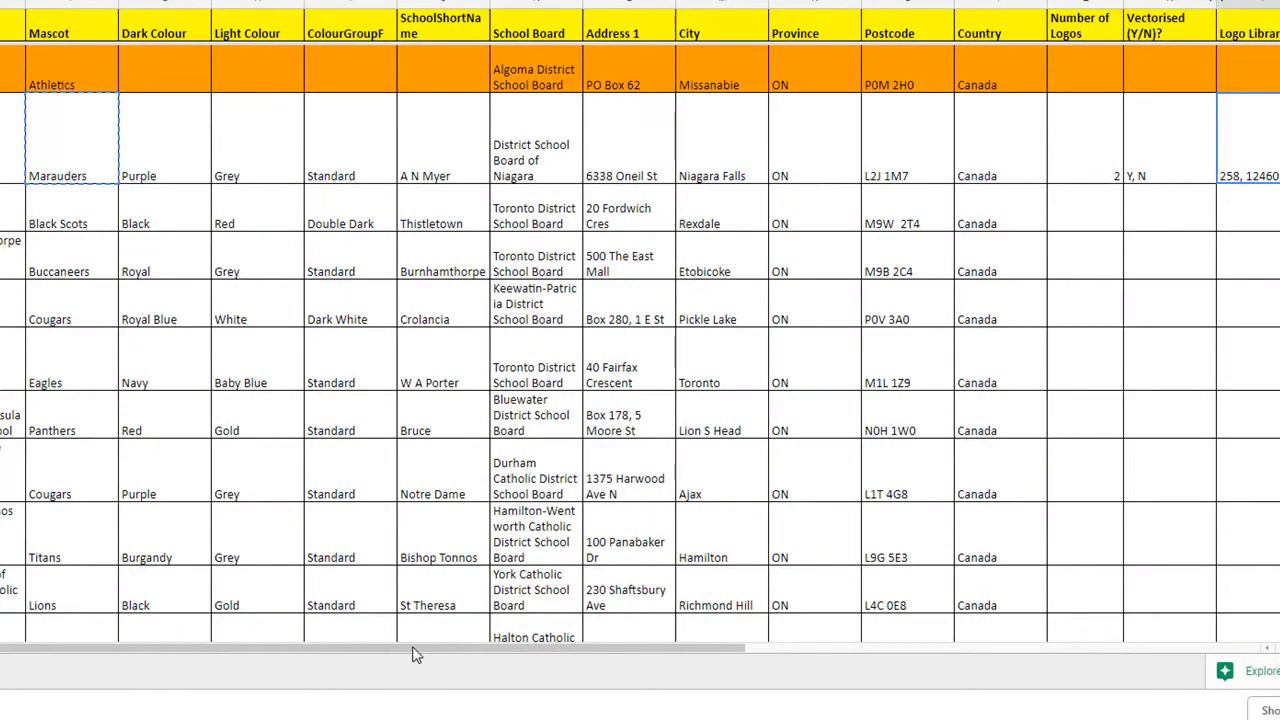
{"action": "left_click_drag", "start_coordinate": [425, 650], "coordinate": [866, 694]}
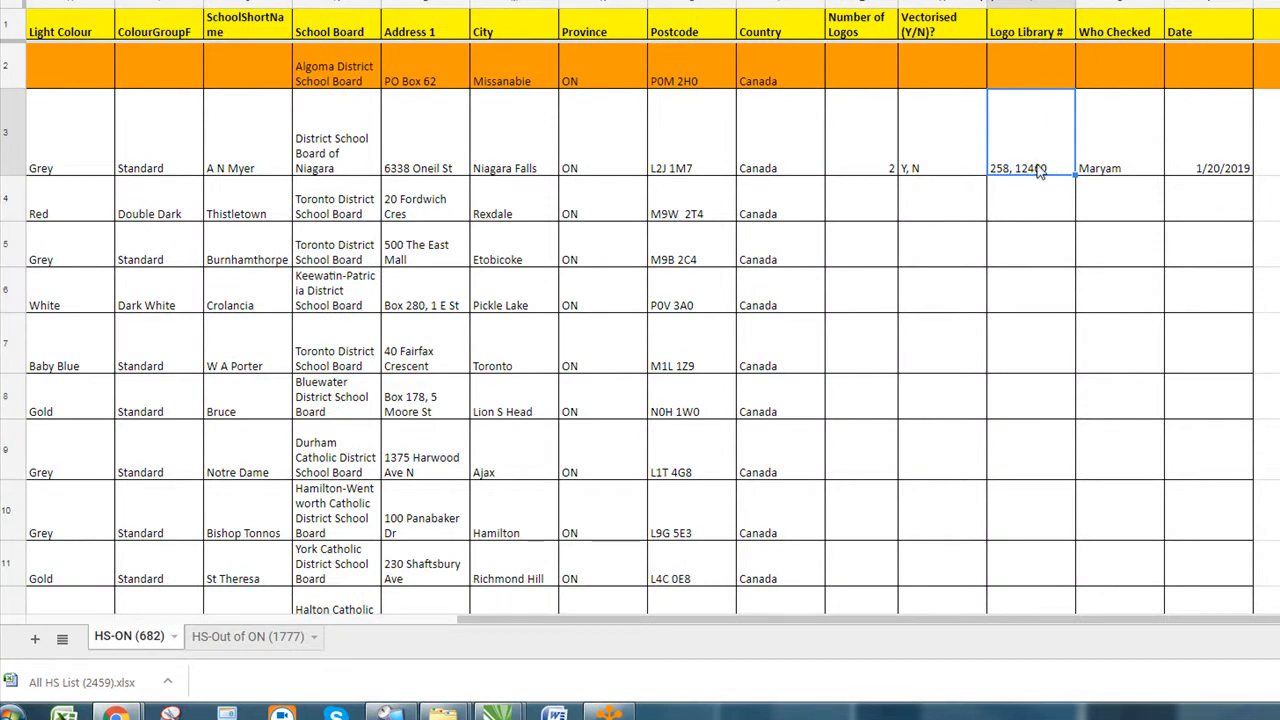
{"action": "left_click", "coordinate": [1110, 166]}
{"action": "left_click", "coordinate": [1066, 168]}
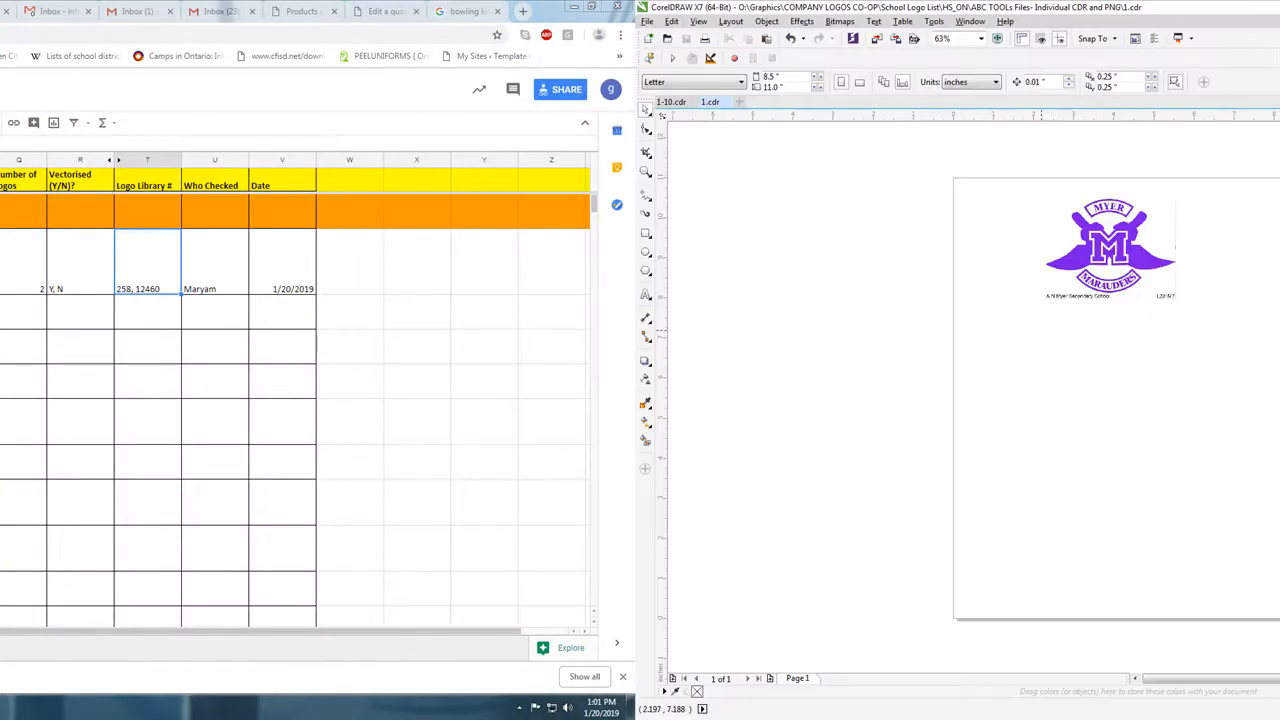
- Switch to CorelDRAW and compare the logo in 1.cdr with the A N Myer logos and ABC labels on pages 3 and 1 of 1-10.cdr
{"action": "scroll", "coordinate": [1097, 281], "scroll_direction": "up", "scroll_amount": 4}
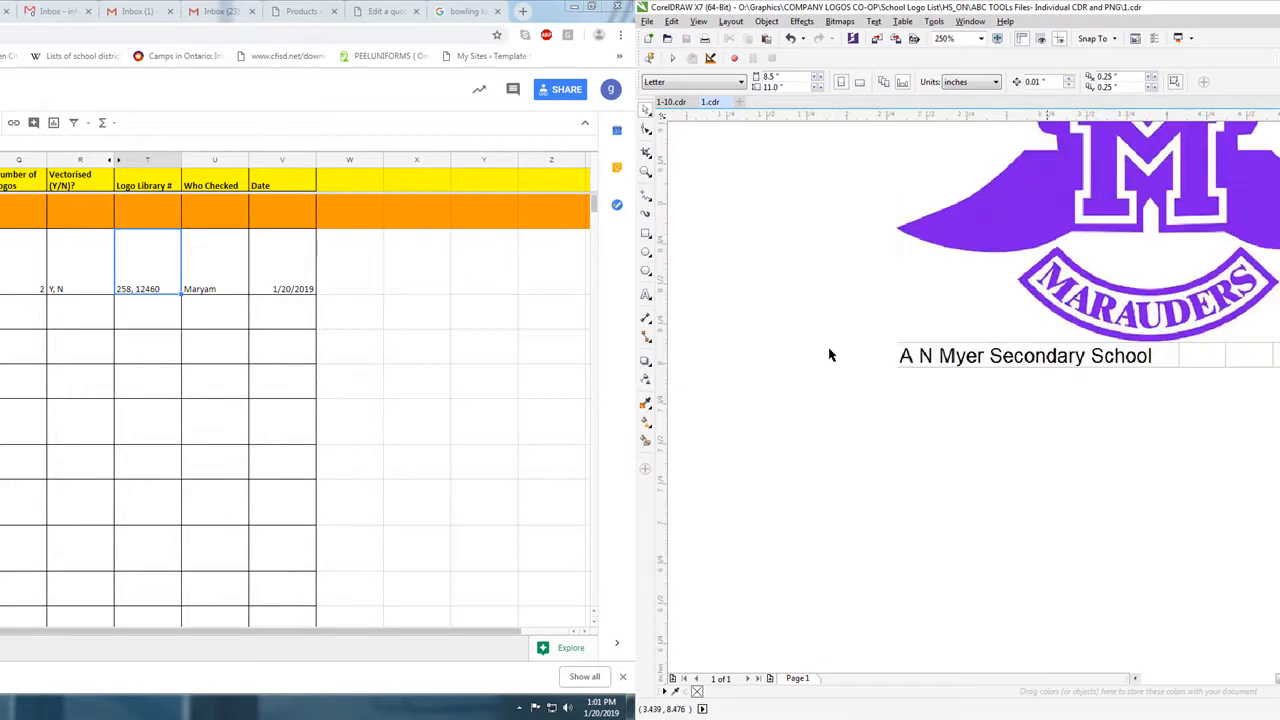
{"action": "left_click", "coordinate": [671, 102]}
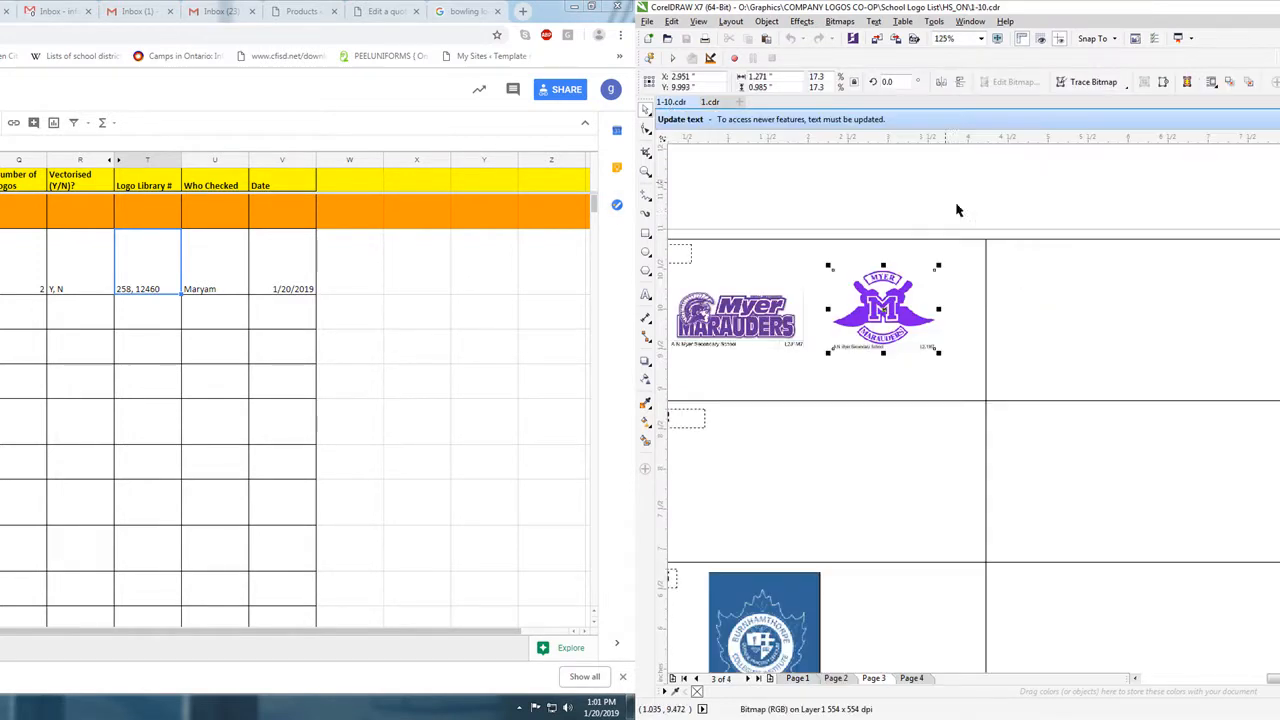
{"action": "scroll", "coordinate": [909, 360], "scroll_direction": "up", "scroll_amount": 3}
{"action": "scroll", "coordinate": [909, 360], "scroll_direction": "down", "scroll_amount": 3}
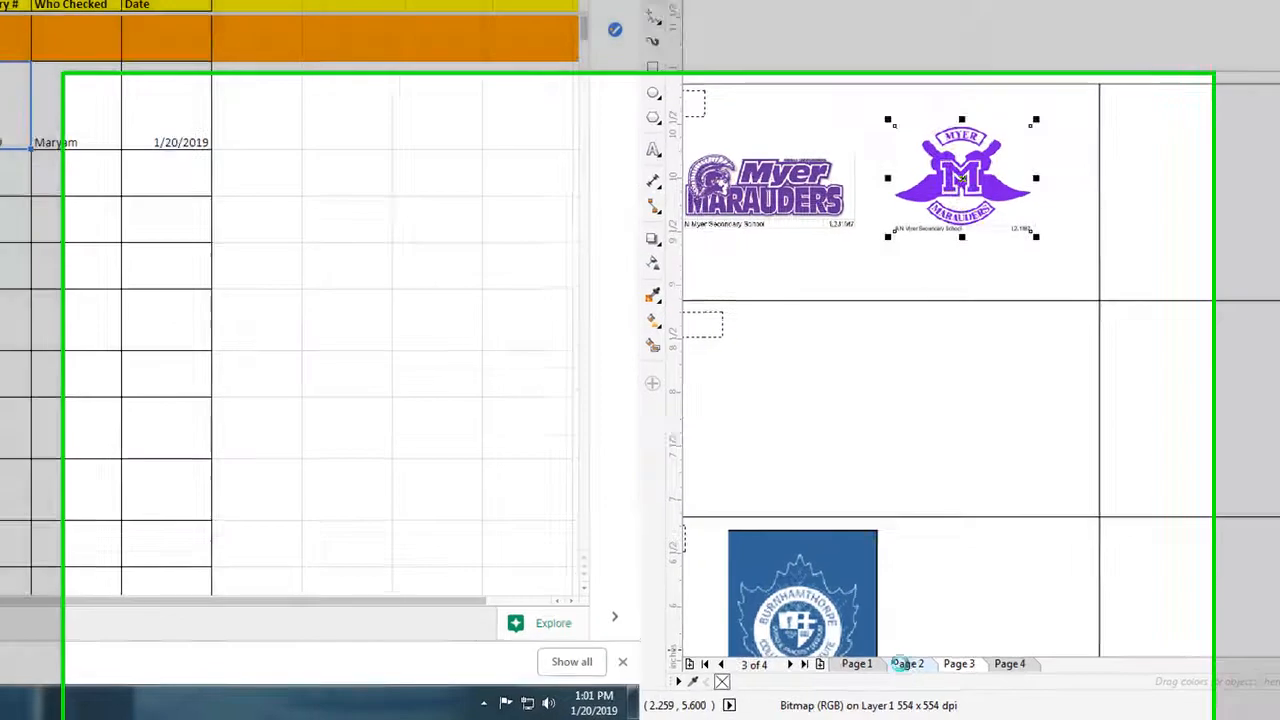
{"action": "left_click", "coordinate": [905, 663]}
{"action": "left_click", "coordinate": [875, 663]}
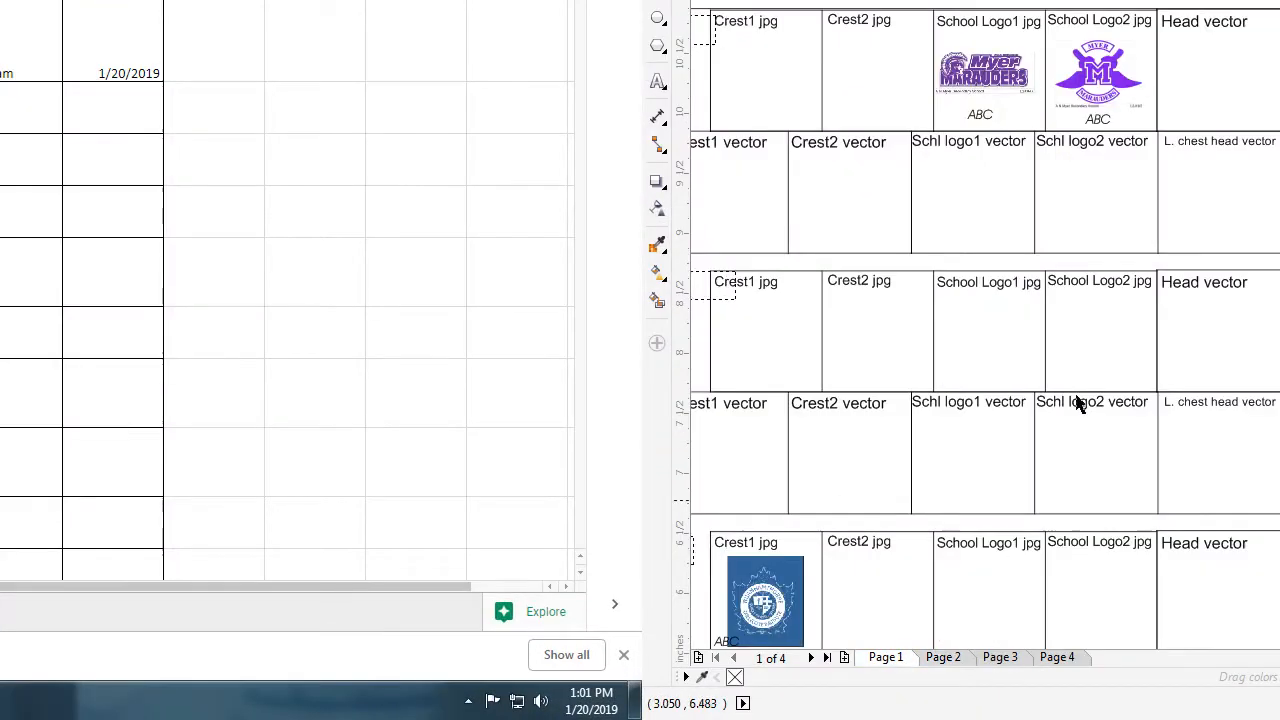
{"action": "scroll", "coordinate": [1048, 175], "scroll_direction": "up", "scroll_amount": 4}
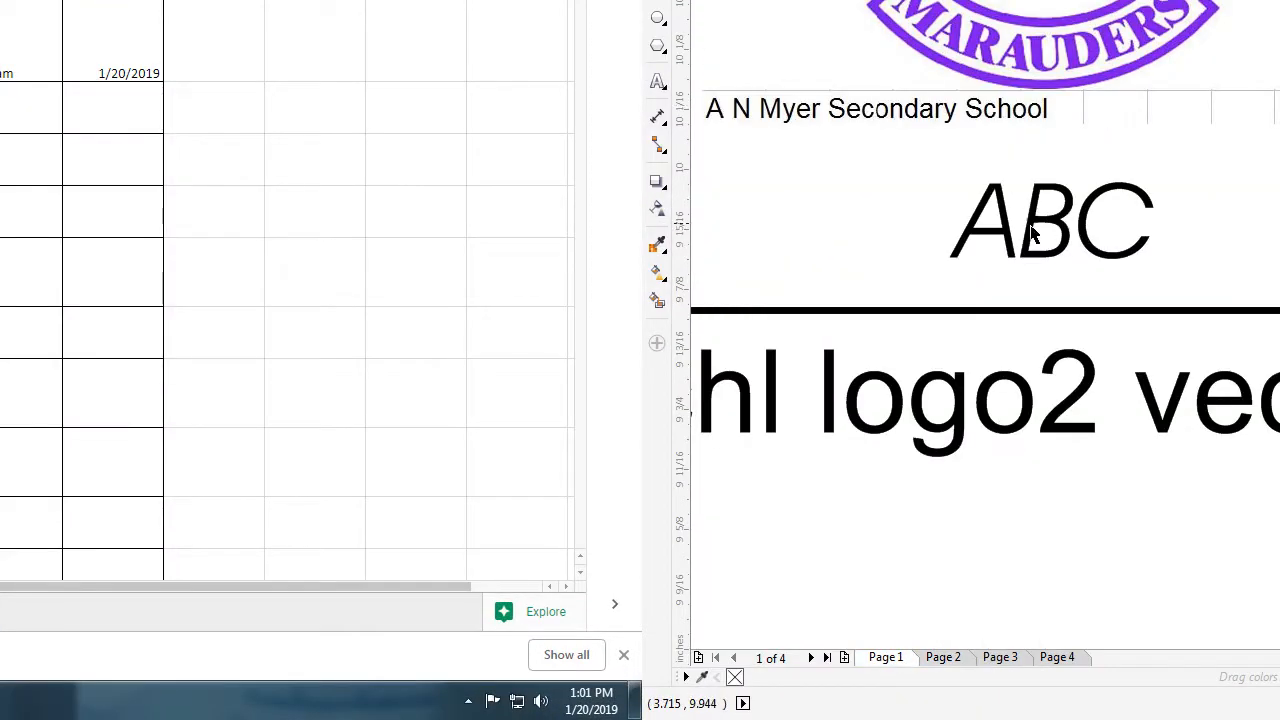
{"action": "scroll", "coordinate": [1033, 232], "scroll_direction": "down", "scroll_amount": 4}
{"action": "scroll", "coordinate": [166, 529], "scroll_direction": "up", "scroll_amount": 2}
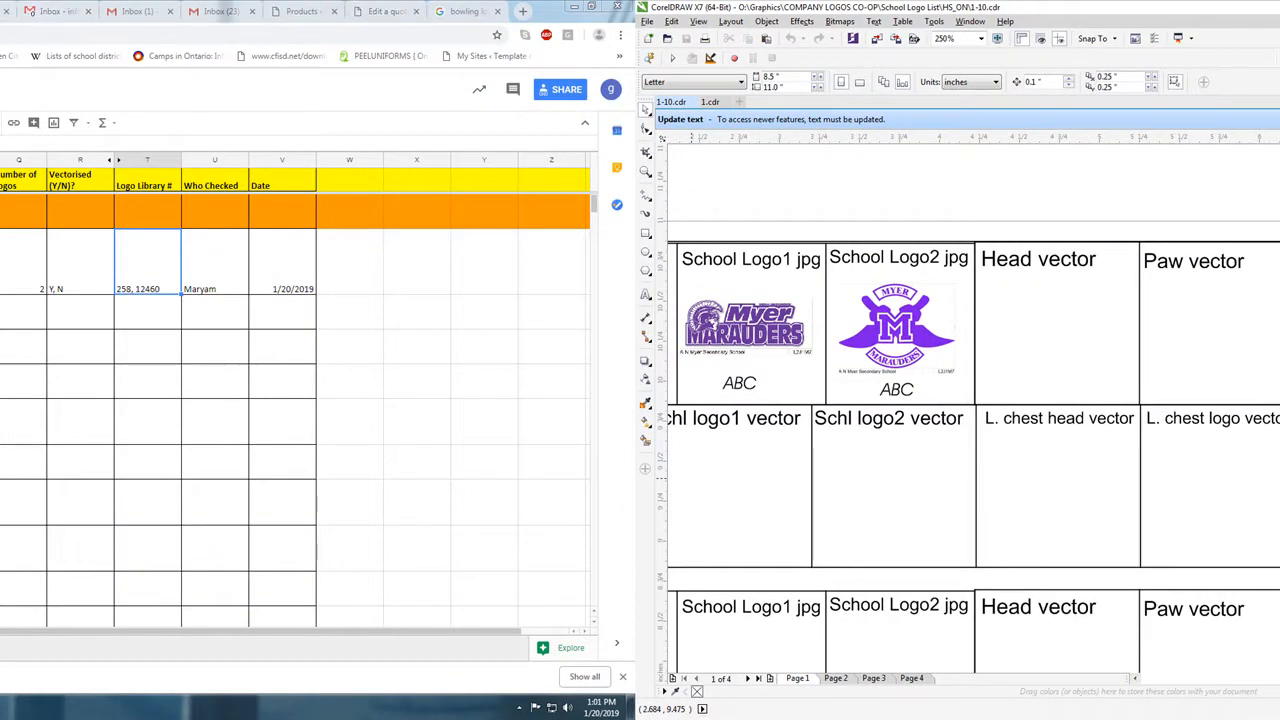
- Switch to ABCTool, clear the Logo Library search and browse through the full list of logo entries
{"action": "key", "text": "alt+Tab"}
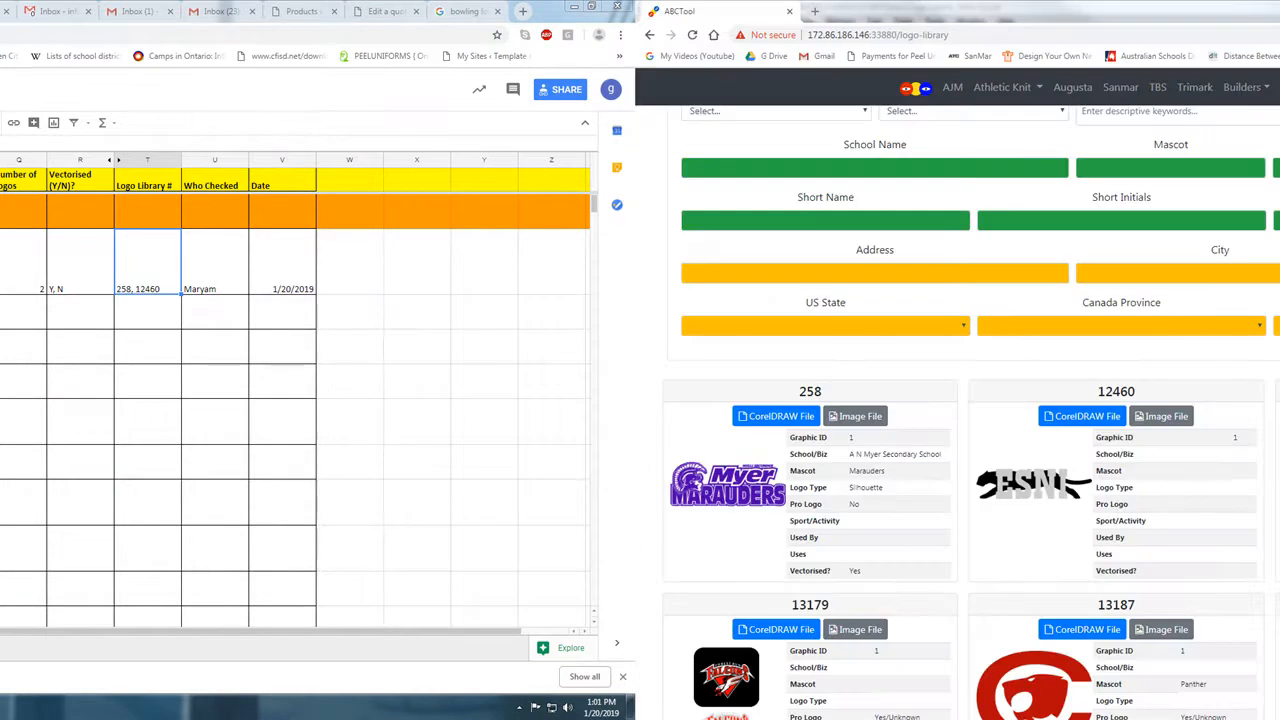
{"action": "scroll", "coordinate": [1048, 397], "scroll_direction": "up", "scroll_amount": 3}
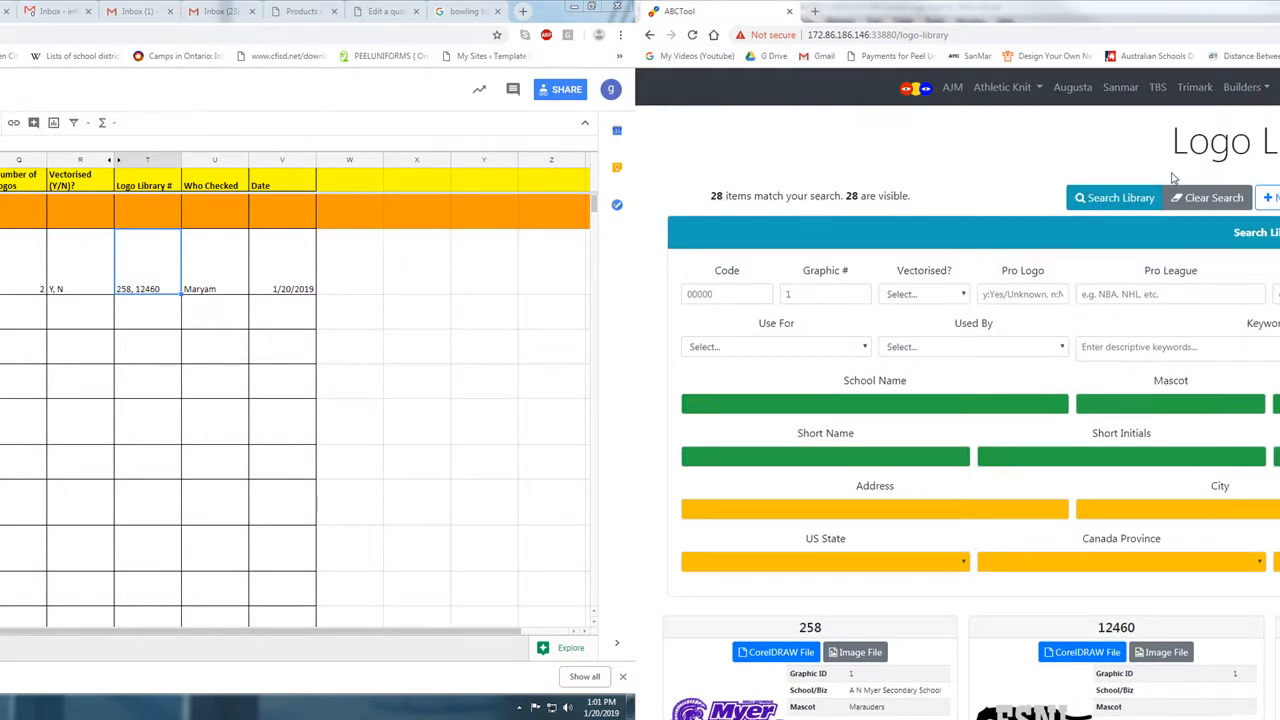
{"action": "left_click", "coordinate": [1215, 200]}
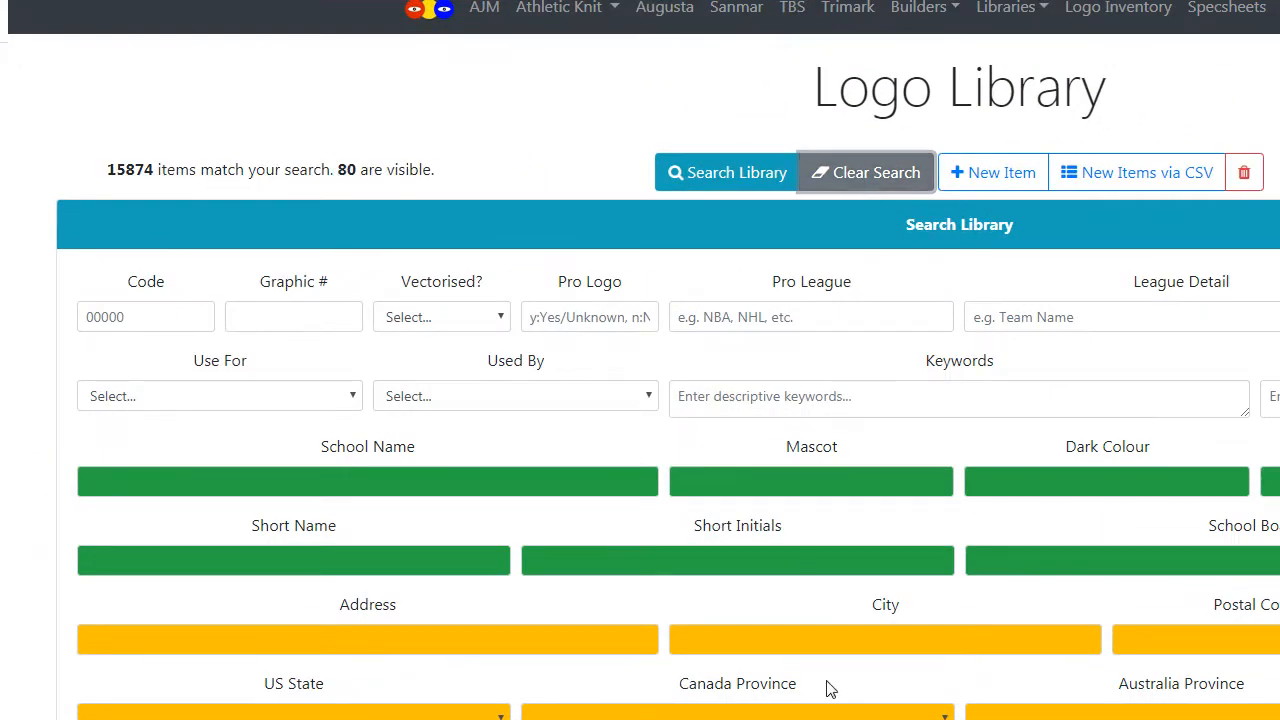
{"action": "scroll", "coordinate": [829, 686], "scroll_direction": "down", "scroll_amount": 10}
{"action": "scroll", "coordinate": [829, 686], "scroll_direction": "down", "scroll_amount": 20}
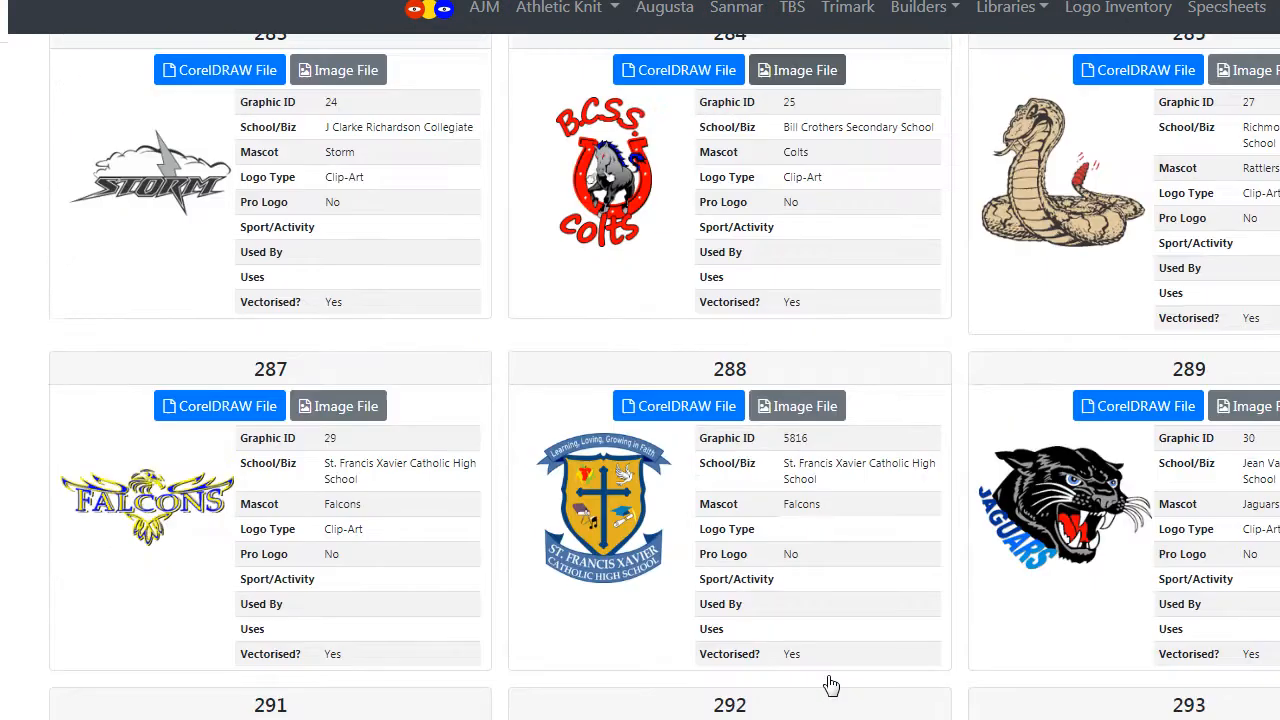
{"action": "scroll", "coordinate": [829, 683], "scroll_direction": "down", "scroll_amount": 18}
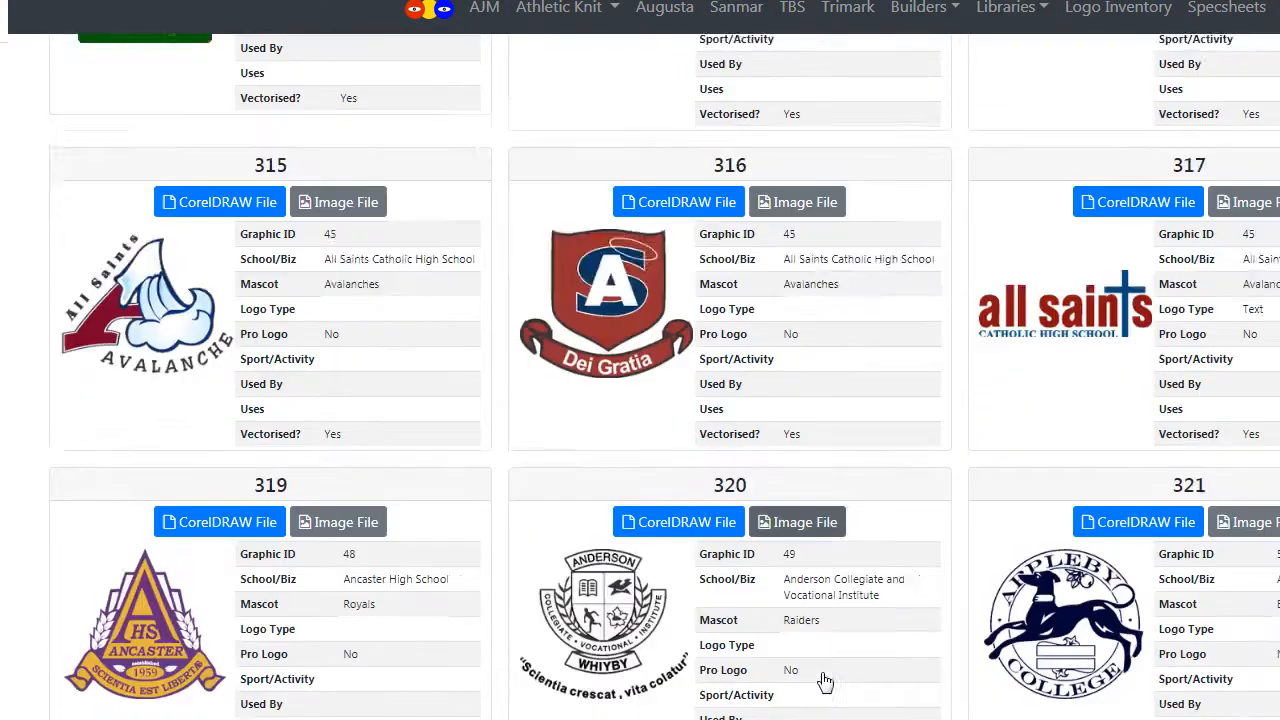
{"action": "scroll", "coordinate": [829, 683], "scroll_direction": "down", "scroll_amount": 20}
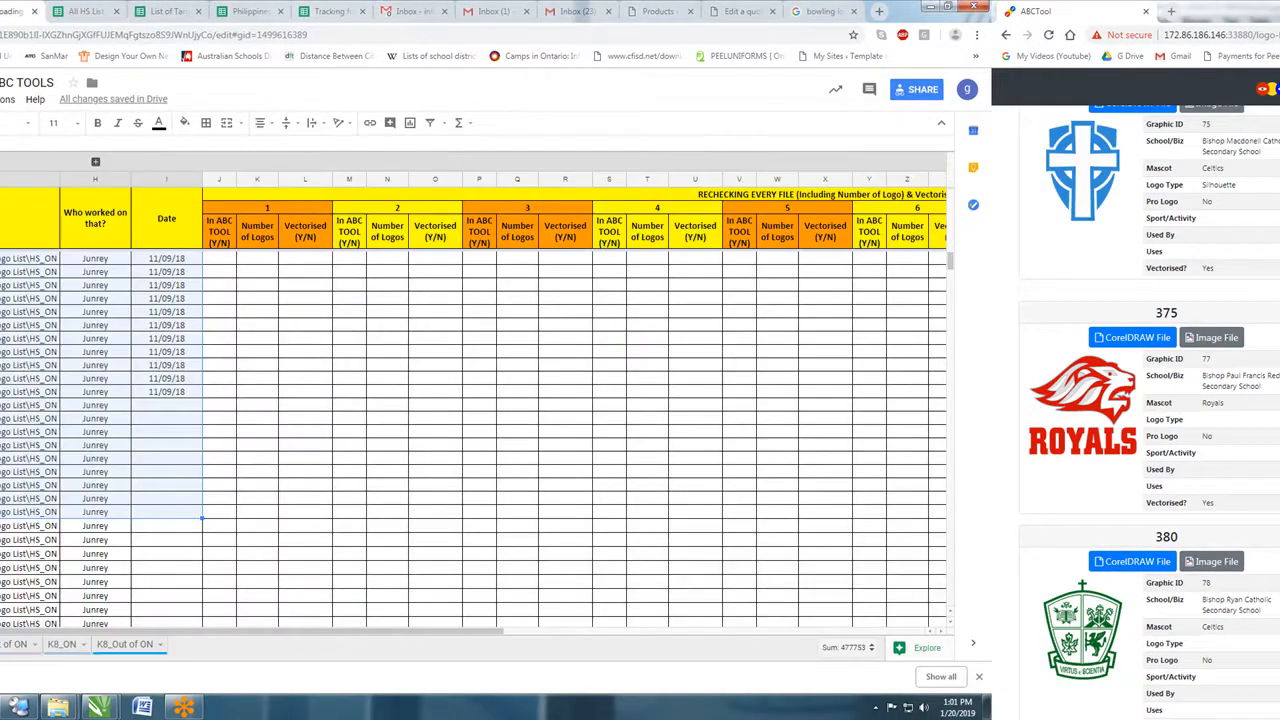
- In Uploading All School Logos in Logo Library-ABC TOOLS, expand the grouped columns D to G and review the 1-10.cdr row's upload status entries and date
{"action": "left_click", "coordinate": [291, 339]}
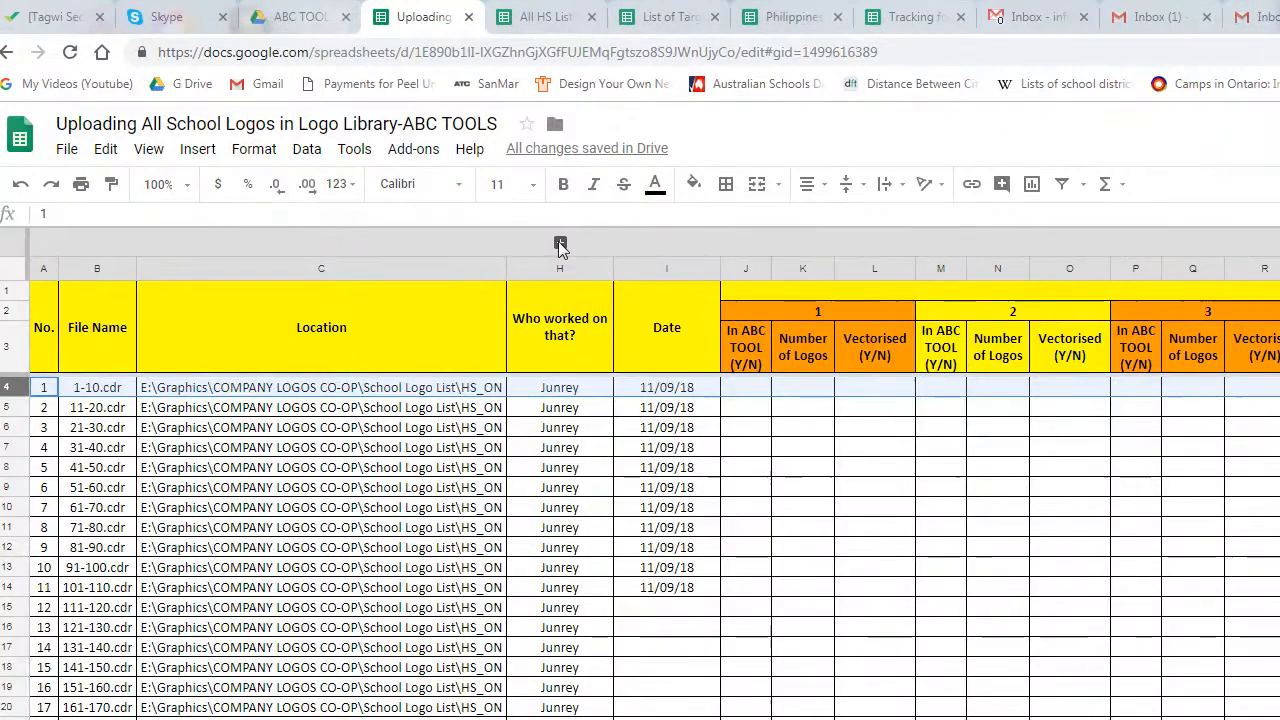
{"action": "left_click", "coordinate": [561, 243]}
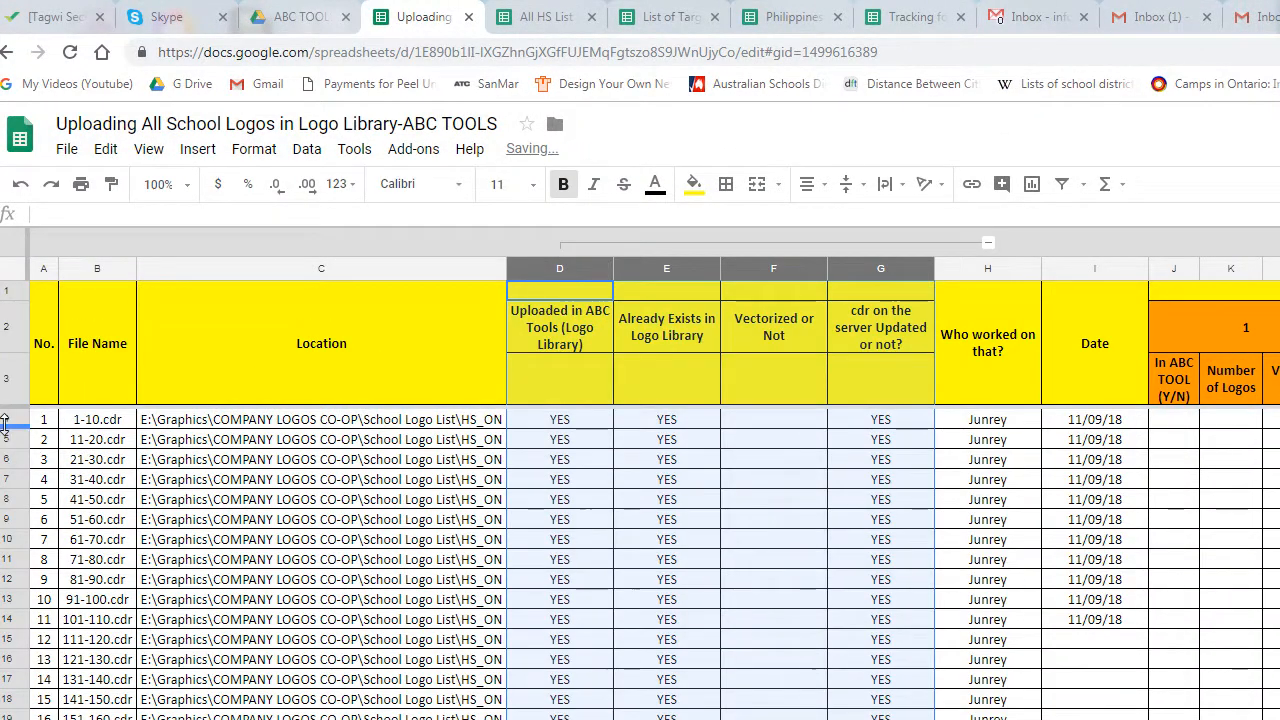
{"action": "left_click", "coordinate": [578, 338]}
{"action": "left_click", "coordinate": [563, 428]}
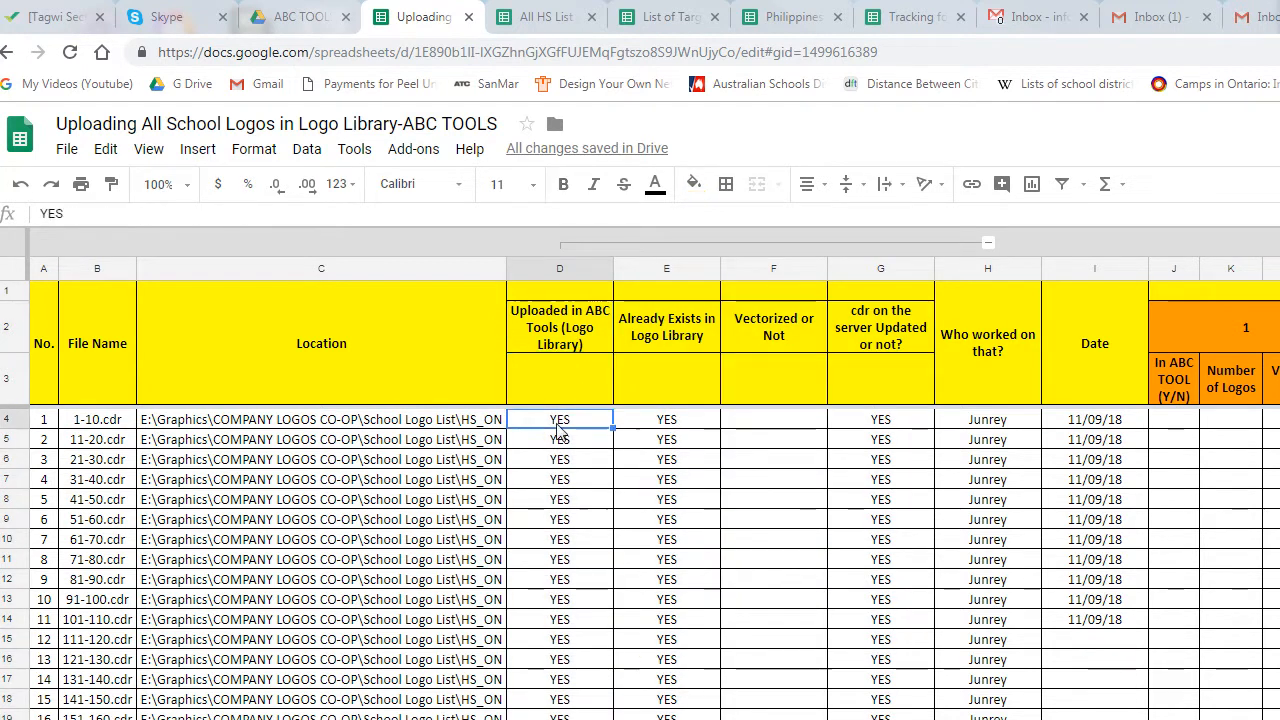
{"action": "left_click", "coordinate": [670, 350]}
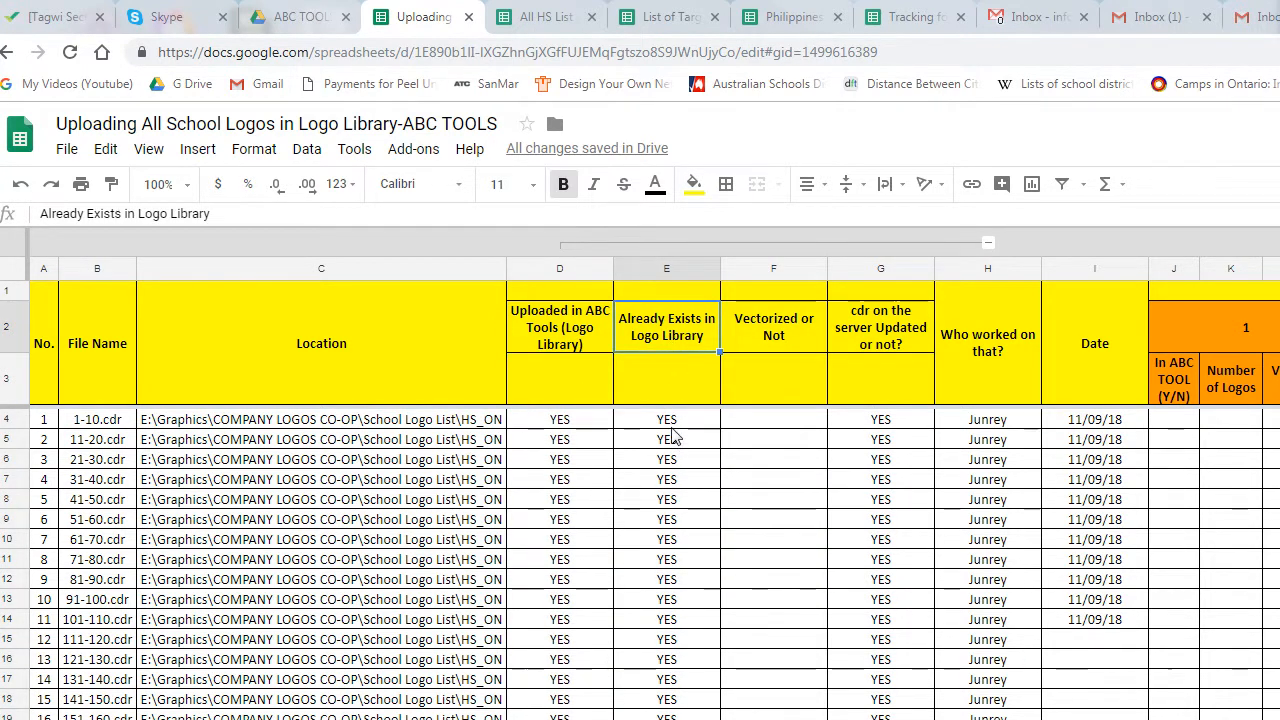
{"action": "left_click", "coordinate": [673, 432]}
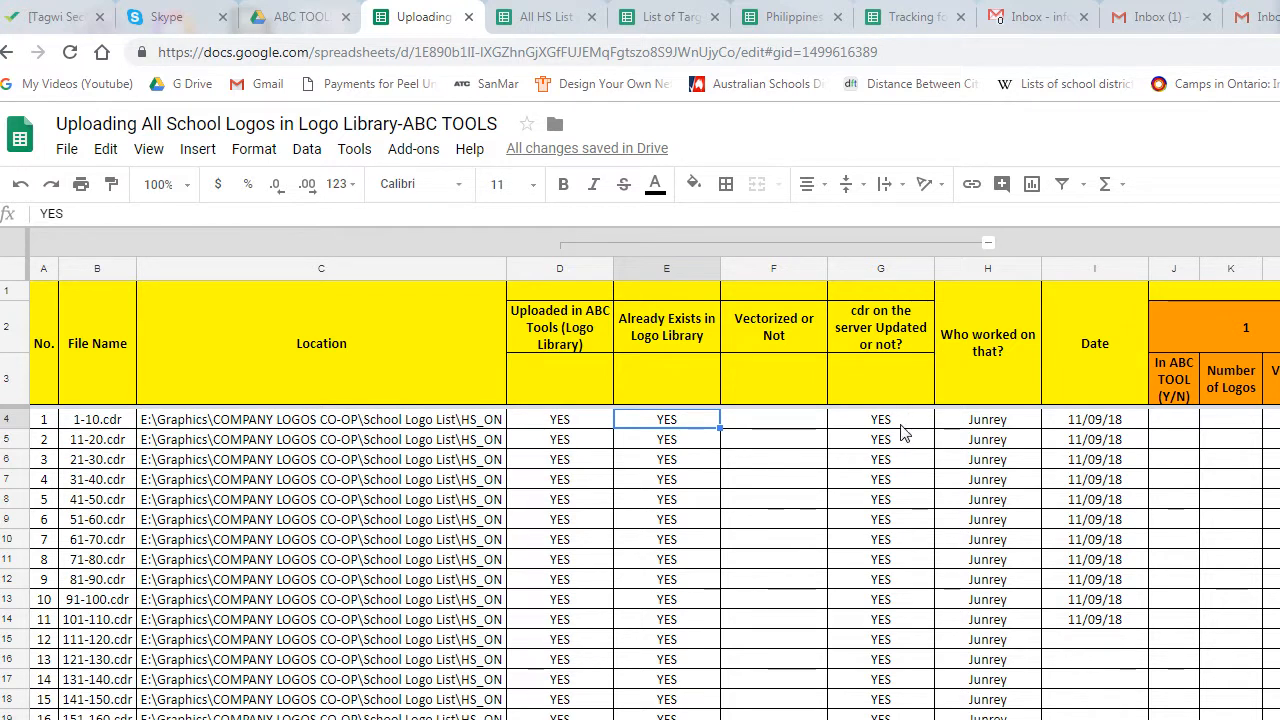
{"action": "left_click", "coordinate": [905, 426]}
{"action": "left_click", "coordinate": [1093, 425]}
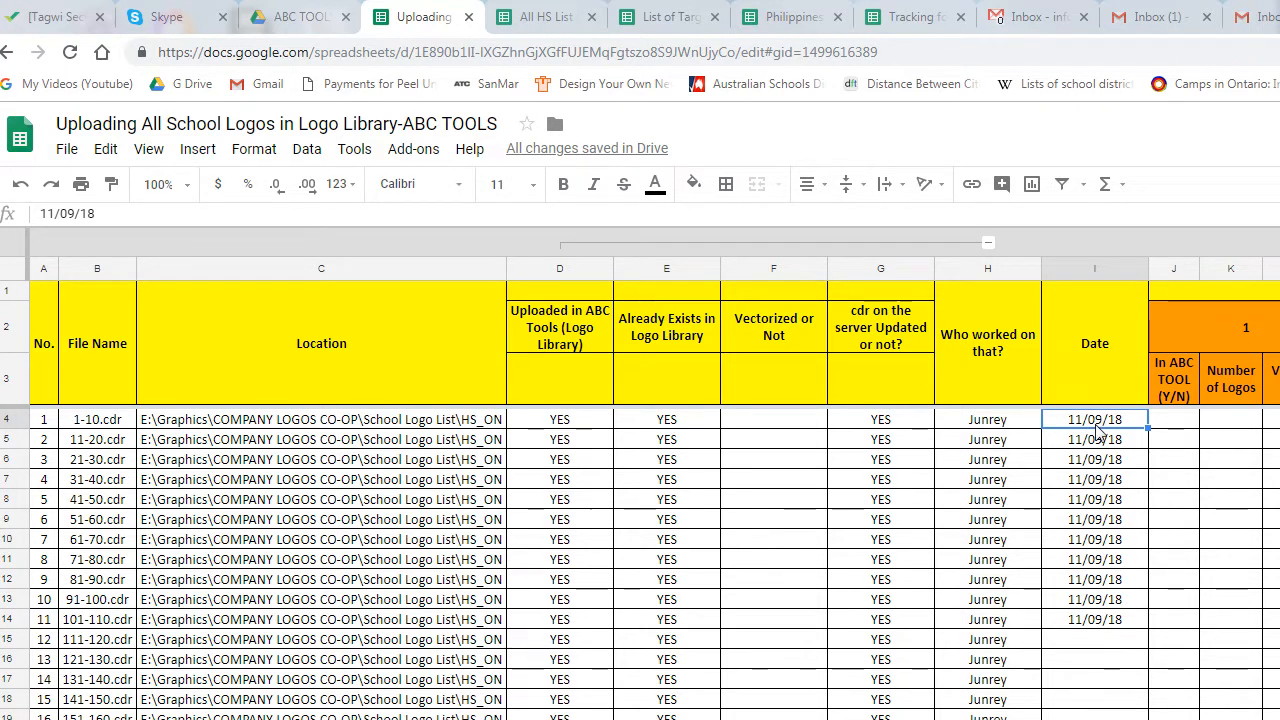
{"action": "left_click", "coordinate": [14, 419]}
- Return to All HS List and review the A N Myer Secondary School row from File Name through Country
{"action": "left_click", "coordinate": [540, 17]}
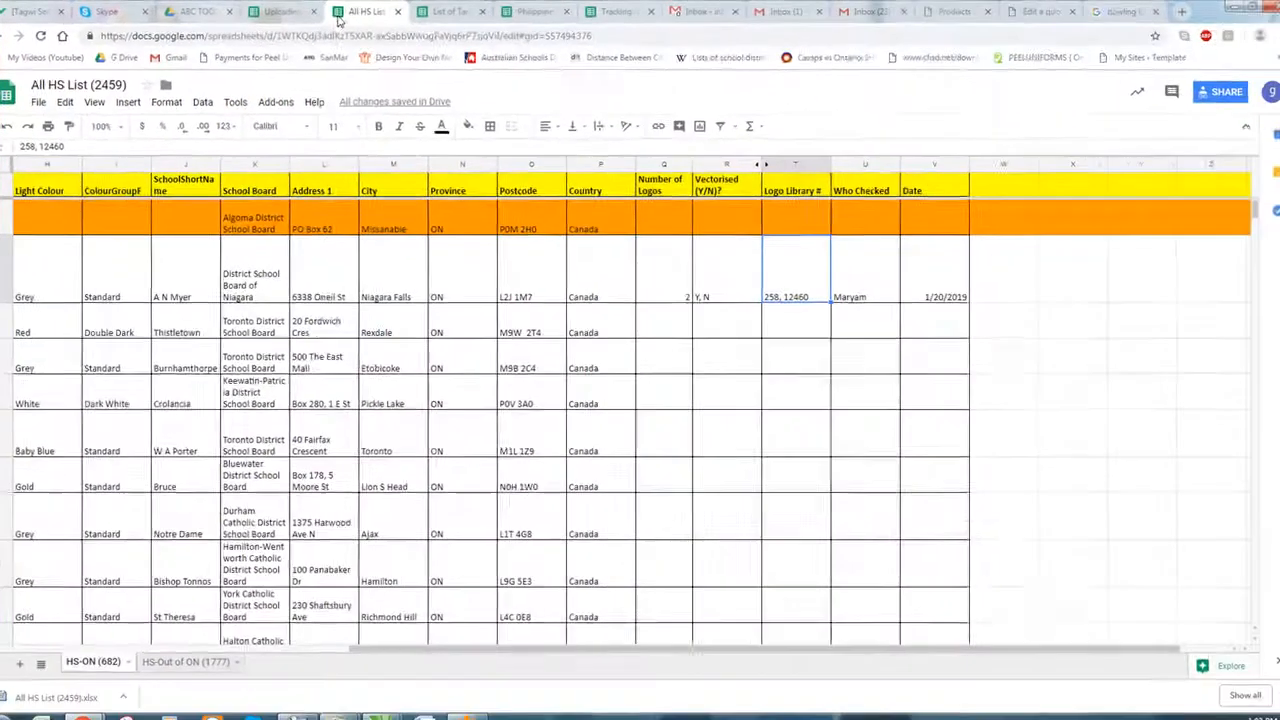
{"action": "left_click_drag", "start_coordinate": [748, 634], "coordinate": [295, 637]}
{"action": "left_click", "coordinate": [6, 262]}
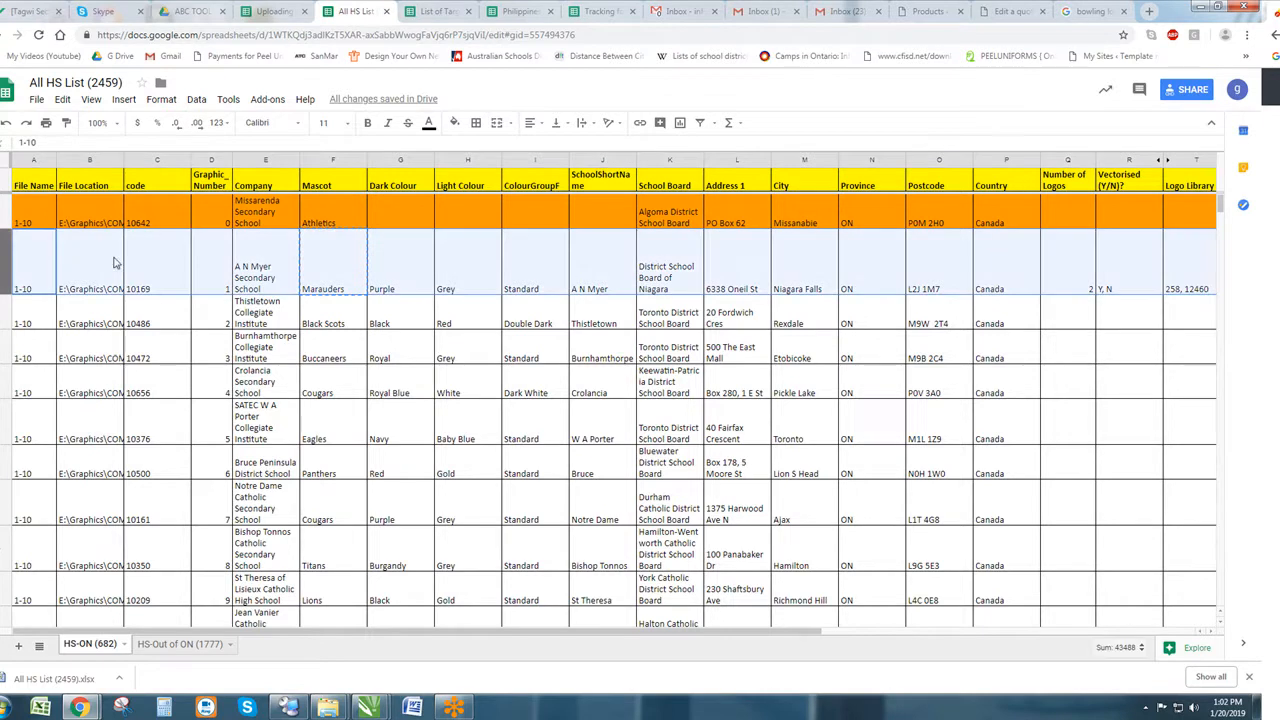
{"action": "key", "text": "super+Left"}
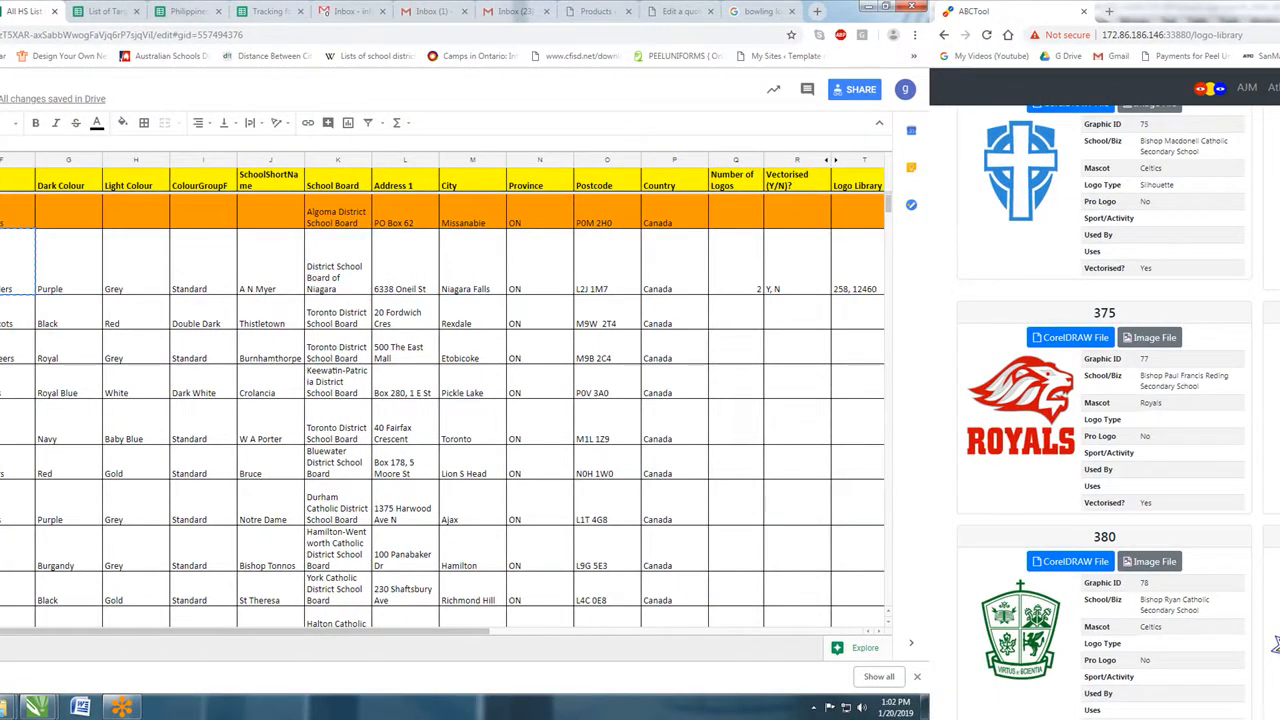
{"action": "left_click_drag", "start_coordinate": [16, 265], "coordinate": [682, 291]}
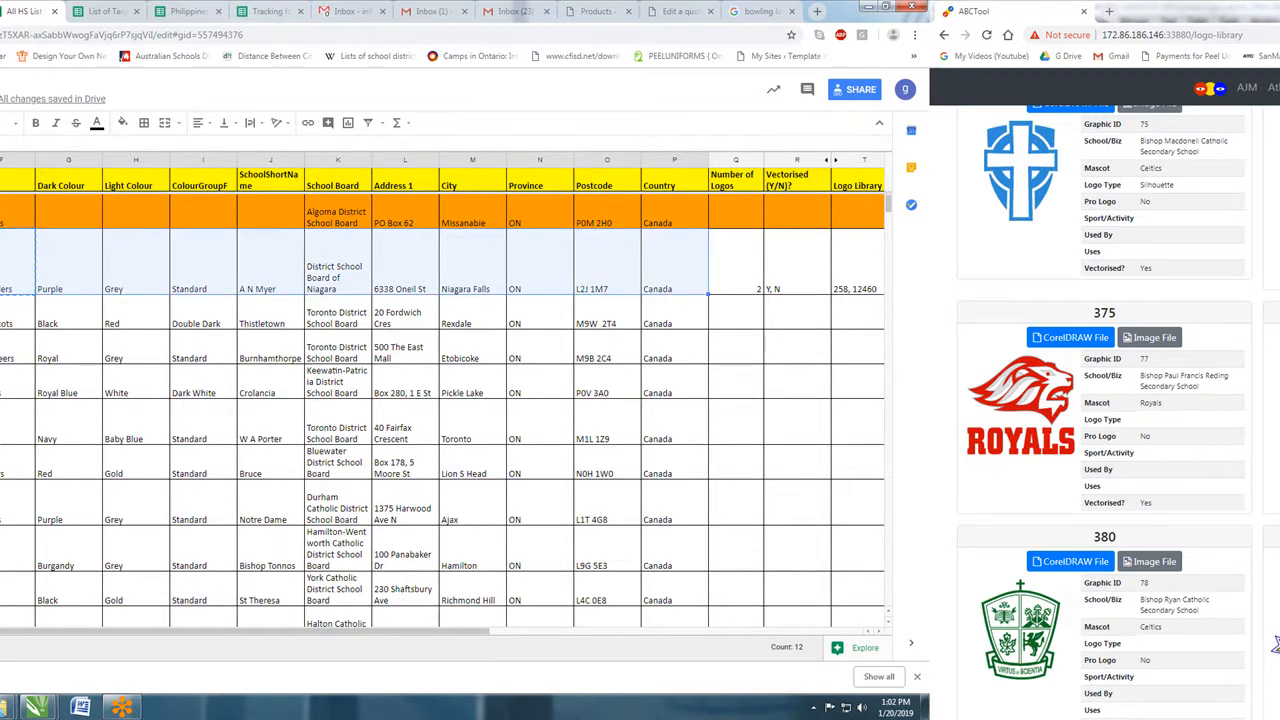
{"action": "left_click", "coordinate": [2, 270]}
- Search the ABCTool Logo Library for graphic number 2
{"action": "scroll", "coordinate": [1275, 645], "scroll_direction": "up", "scroll_amount": 20}
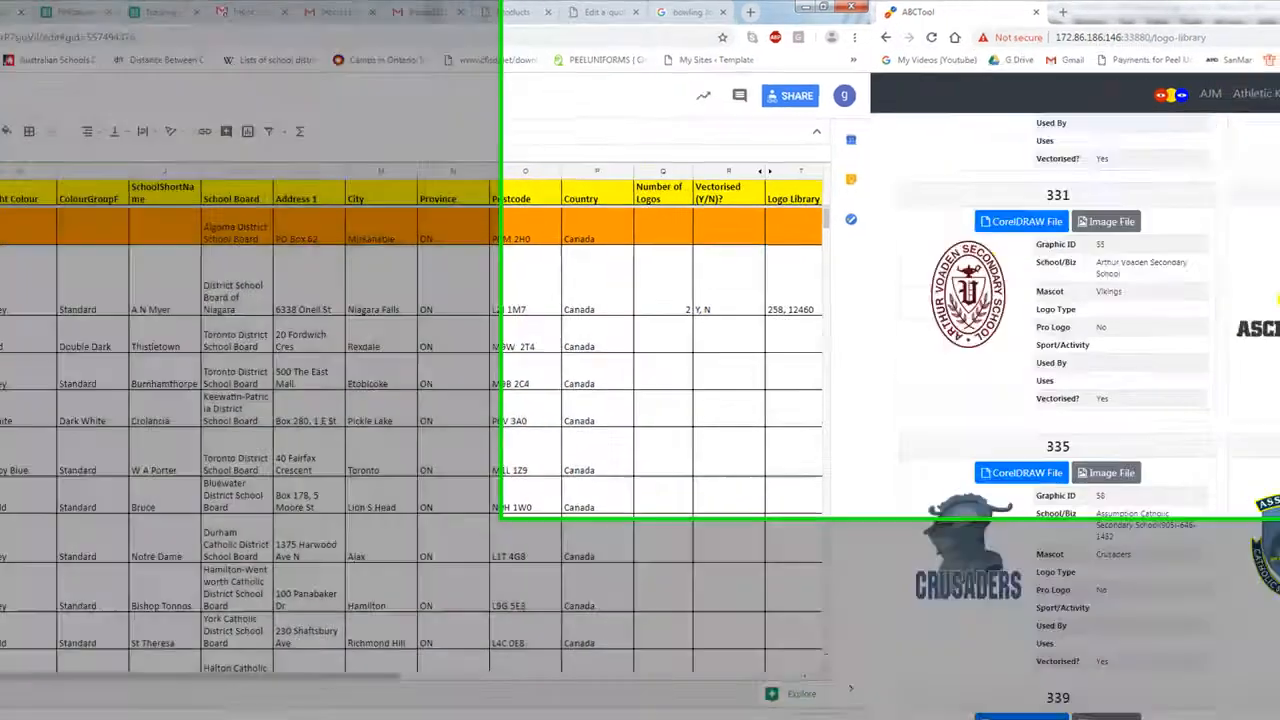
{"action": "scroll", "coordinate": [1270, 380], "scroll_direction": "up", "scroll_amount": 20}
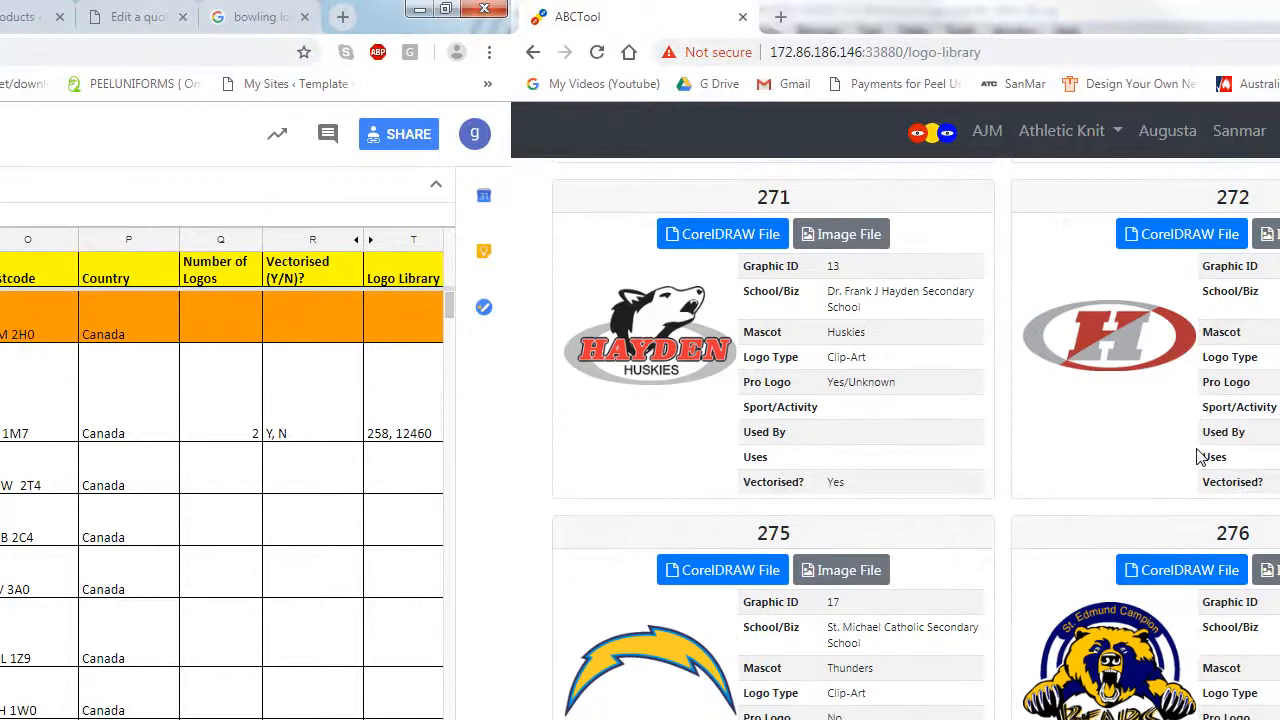
{"action": "scroll", "coordinate": [1200, 456], "scroll_direction": "up", "scroll_amount": 10}
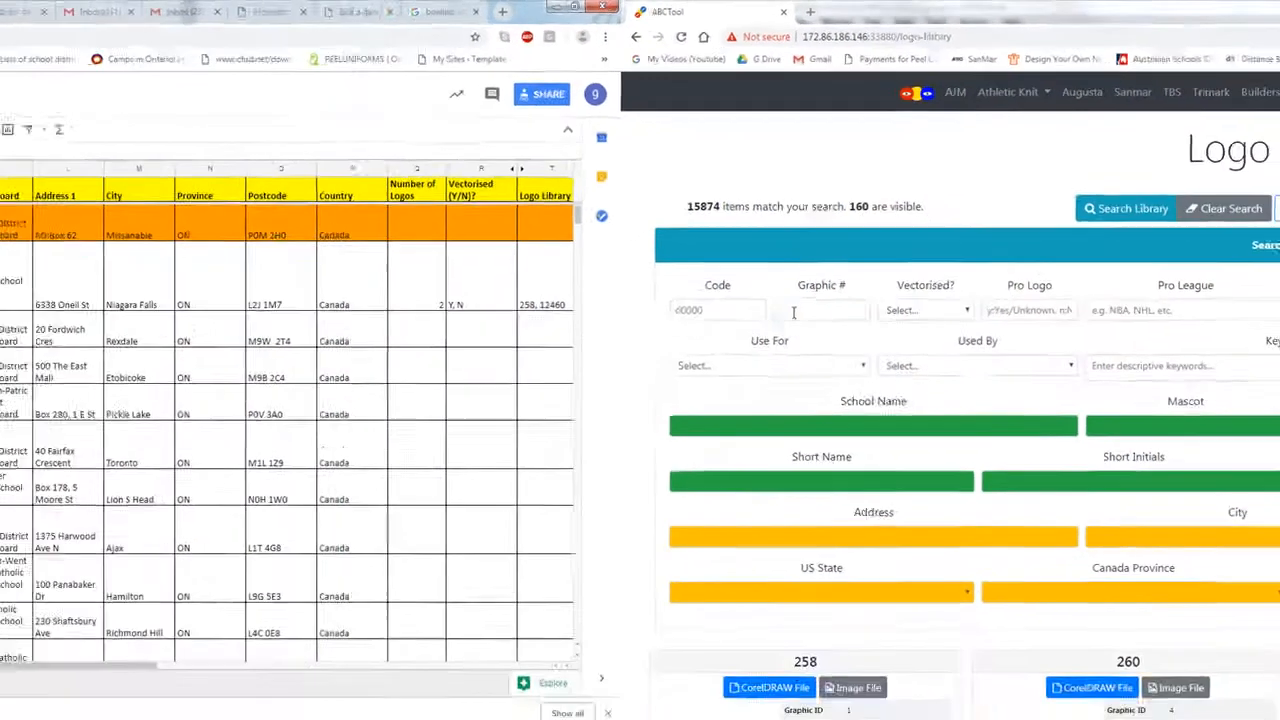
{"action": "left_click", "coordinate": [795, 311]}
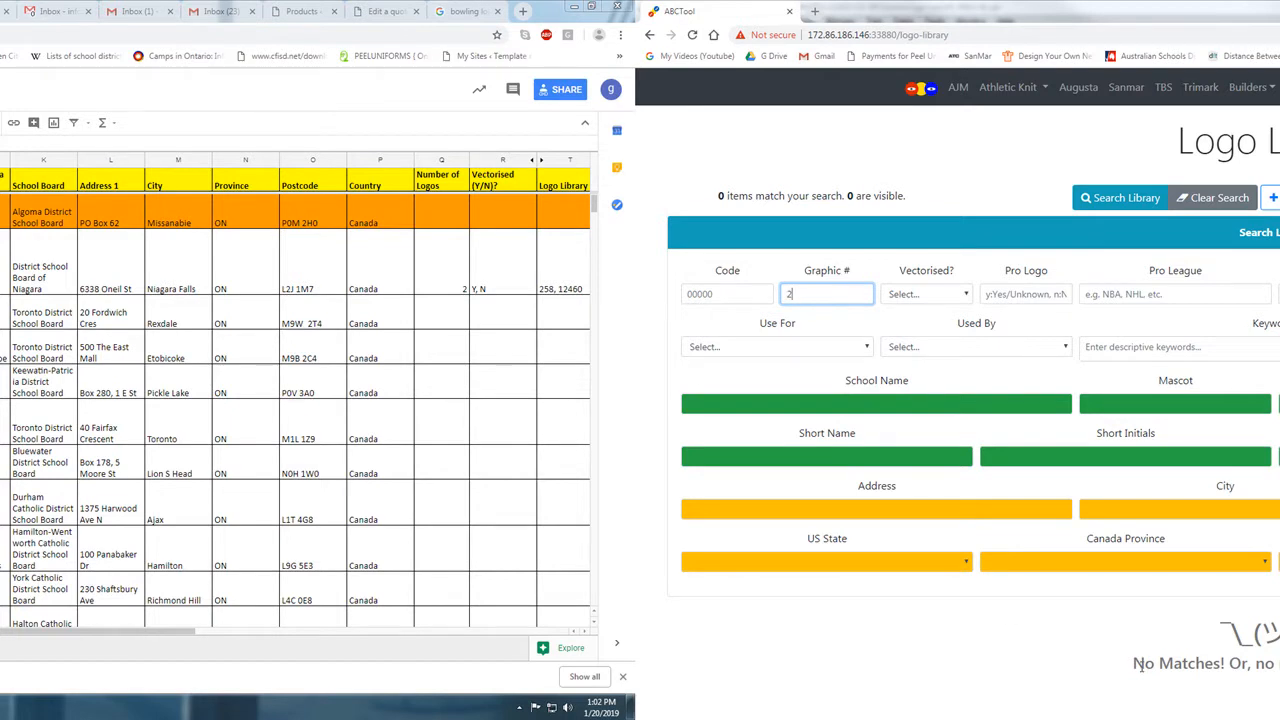
- Switch to CorelDRAW and check section 2 of 1-10.cdr for logos, comparing it with graphic number 2 in All HS List
{"action": "key", "text": "alt+Tab"}
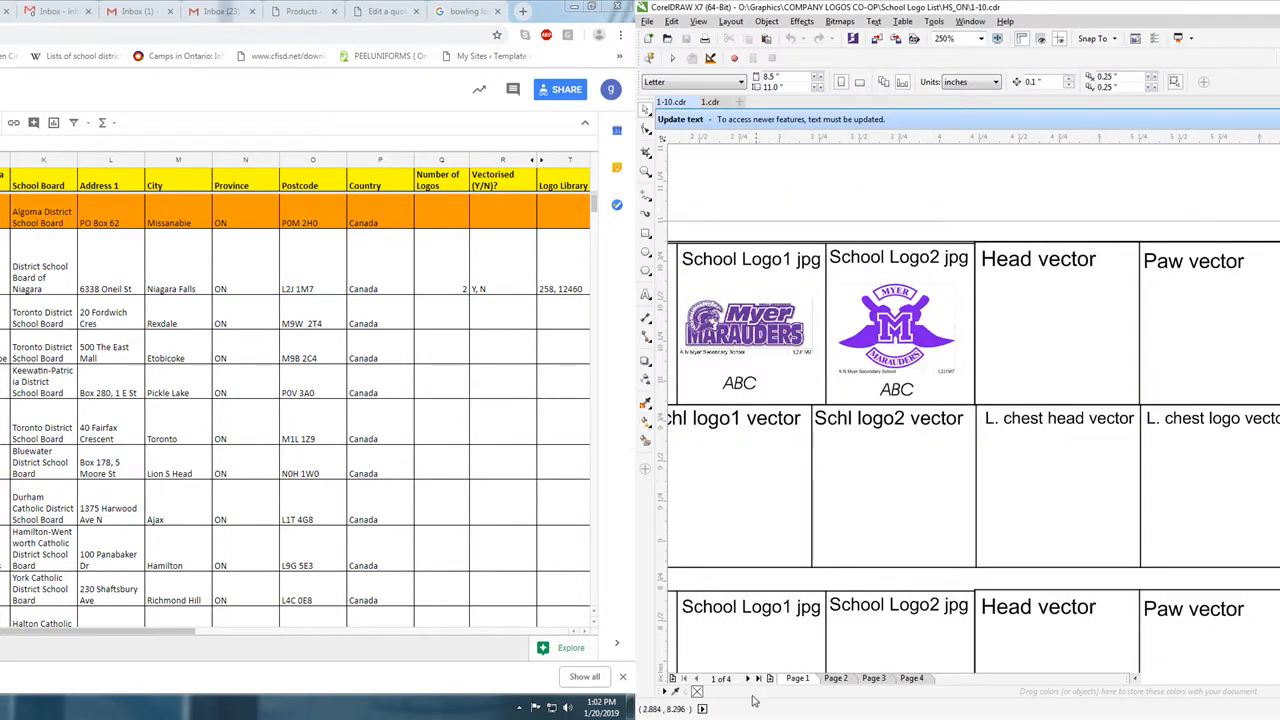
{"action": "left_click_drag", "start_coordinate": [783, 463], "coordinate": [924, 461]}
{"action": "scroll", "coordinate": [880, 480], "scroll_direction": "down", "scroll_amount": 2}
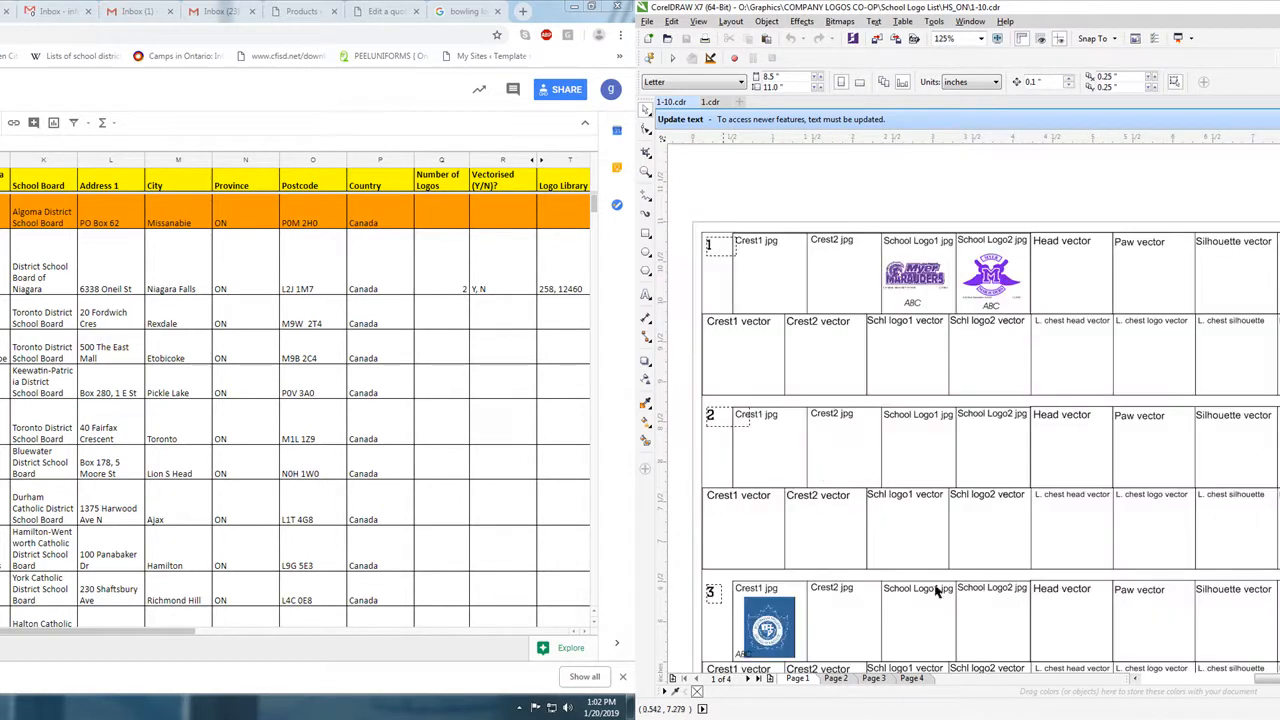
{"action": "left_click_drag", "start_coordinate": [636, 500], "coordinate": [1128, 514]}
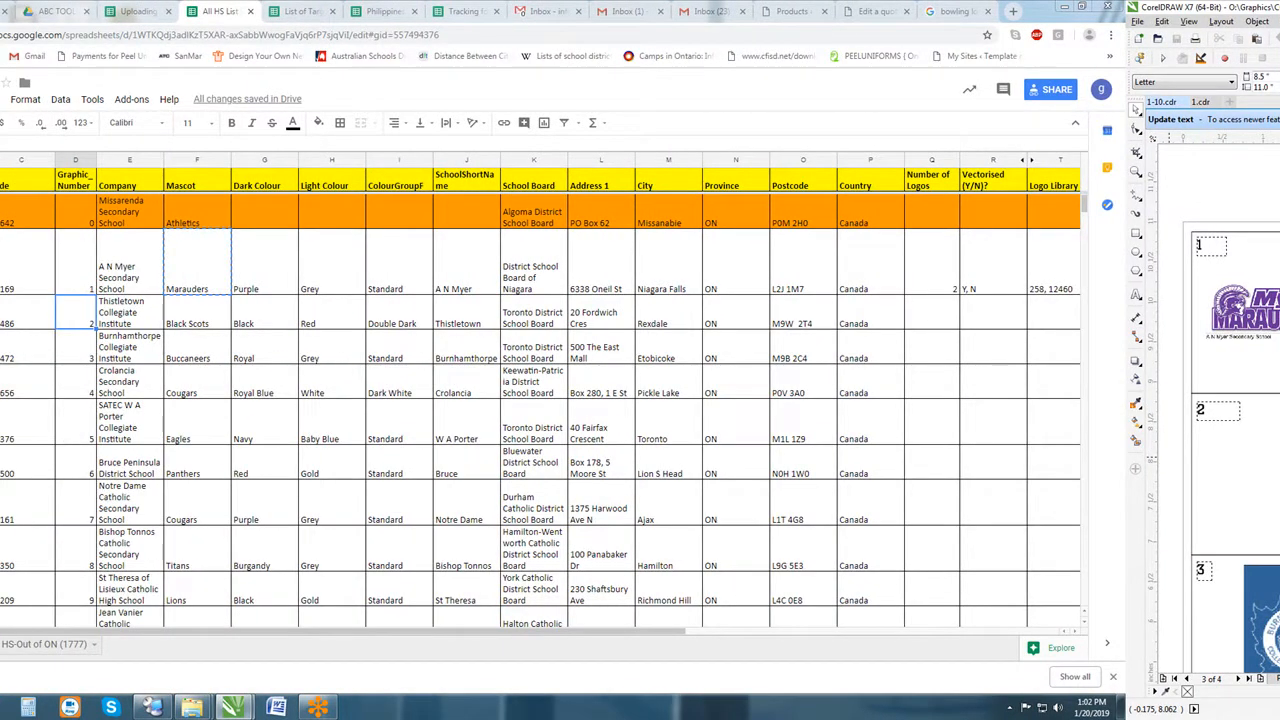
- In All HS List, enter 0 as the Number of Logos for Thistletown Collegiate Institute
{"action": "key", "text": "shift+space"}
{"action": "left_click_drag", "start_coordinate": [337, 637], "coordinate": [655, 657]}
{"action": "left_click", "coordinate": [511, 316]}
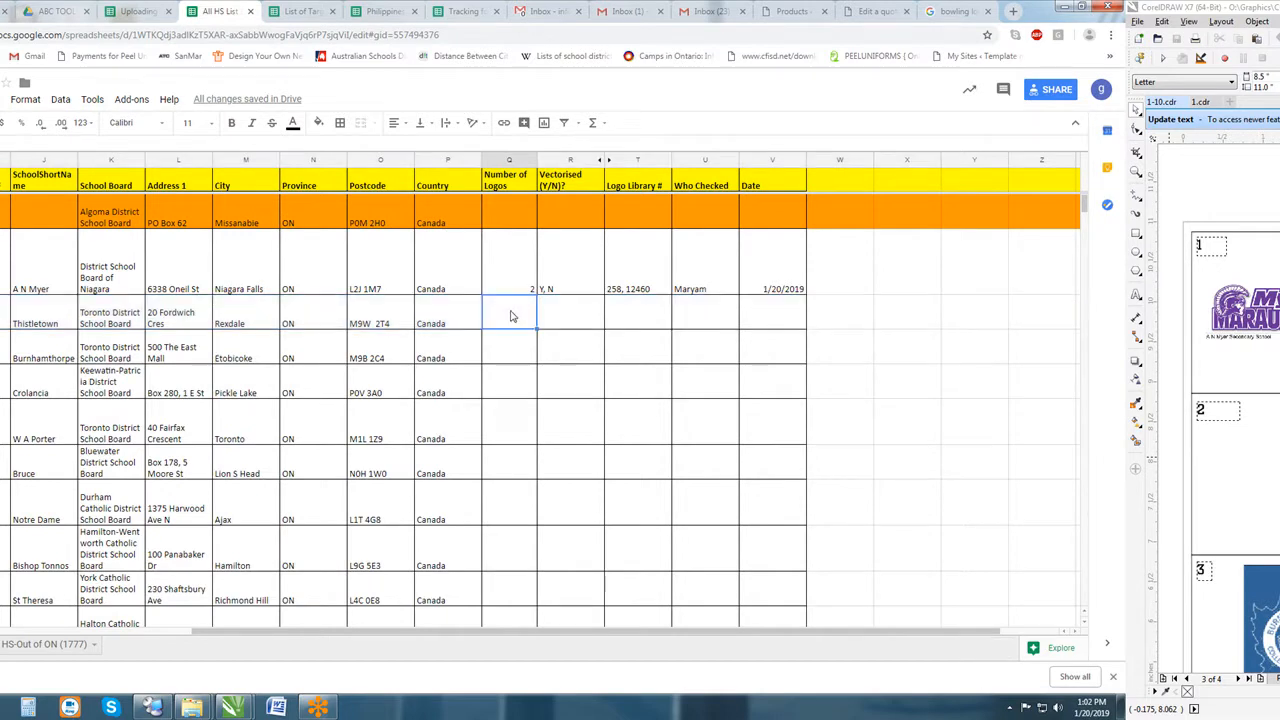
{"action": "type", "text": "0"}
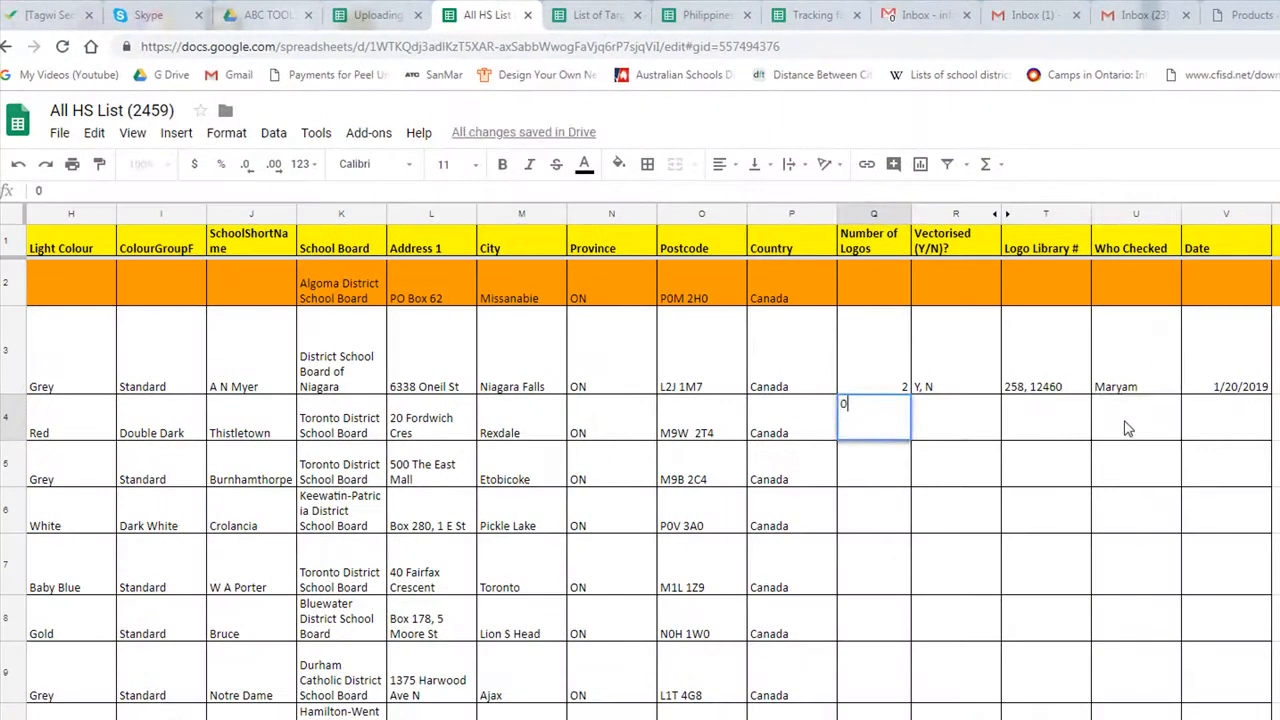
{"action": "left_click", "coordinate": [697, 318]}
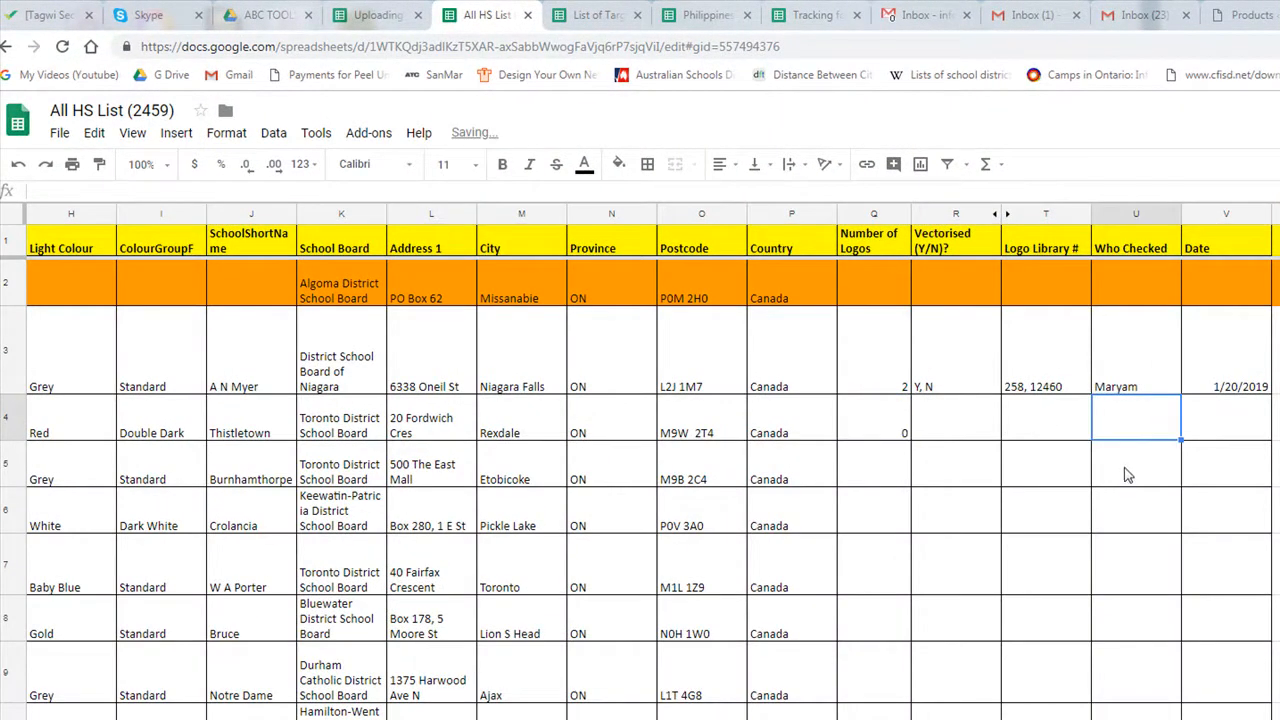
{"action": "left_click", "coordinate": [1202, 407]}
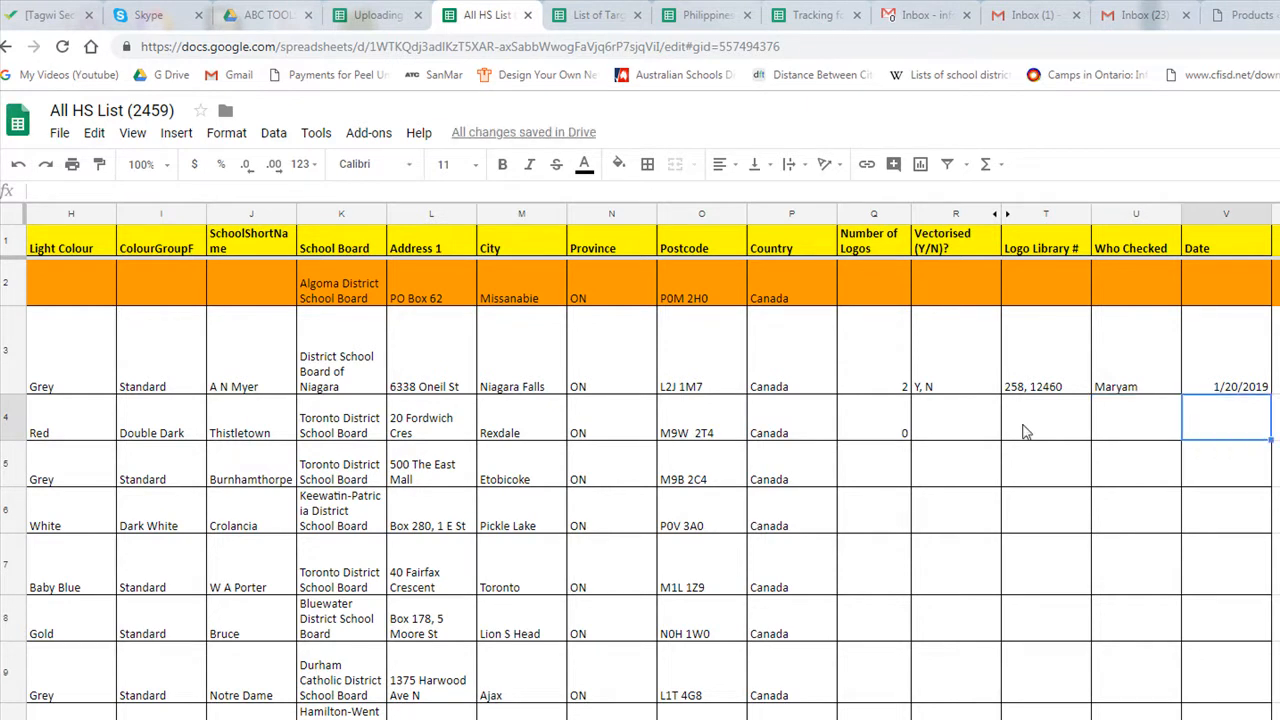
- Fill the entire Thistletown Collegiate Institute row with orange and check the highlighted row across its columns
{"action": "left_click", "coordinate": [10, 425]}
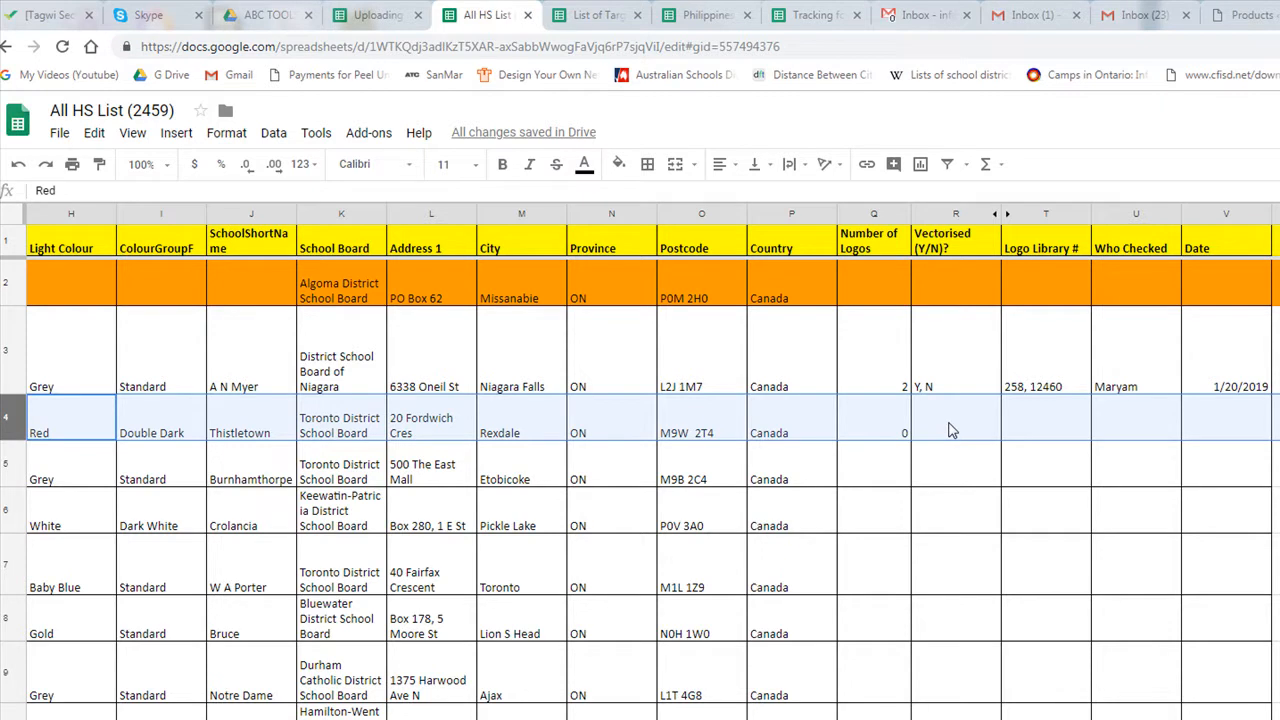
{"action": "left_click", "coordinate": [878, 442]}
{"action": "left_click", "coordinate": [10, 430]}
{"action": "left_click", "coordinate": [618, 164]}
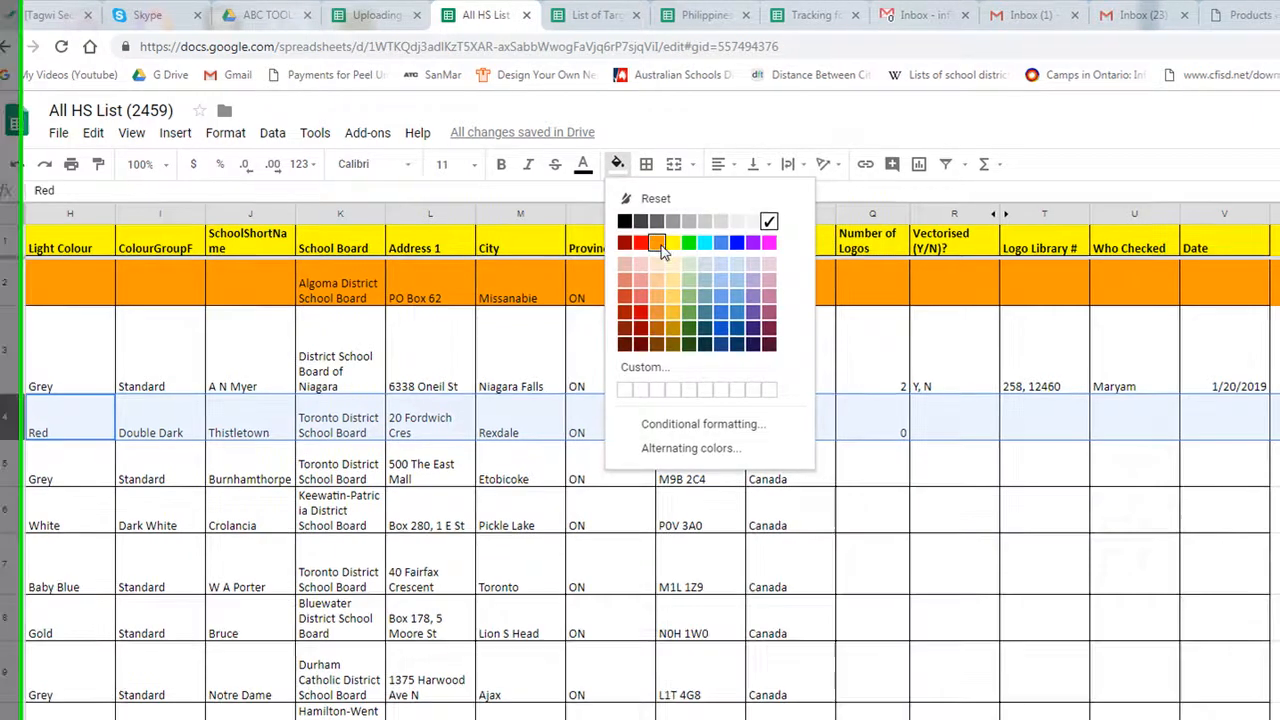
{"action": "left_click", "coordinate": [657, 246]}
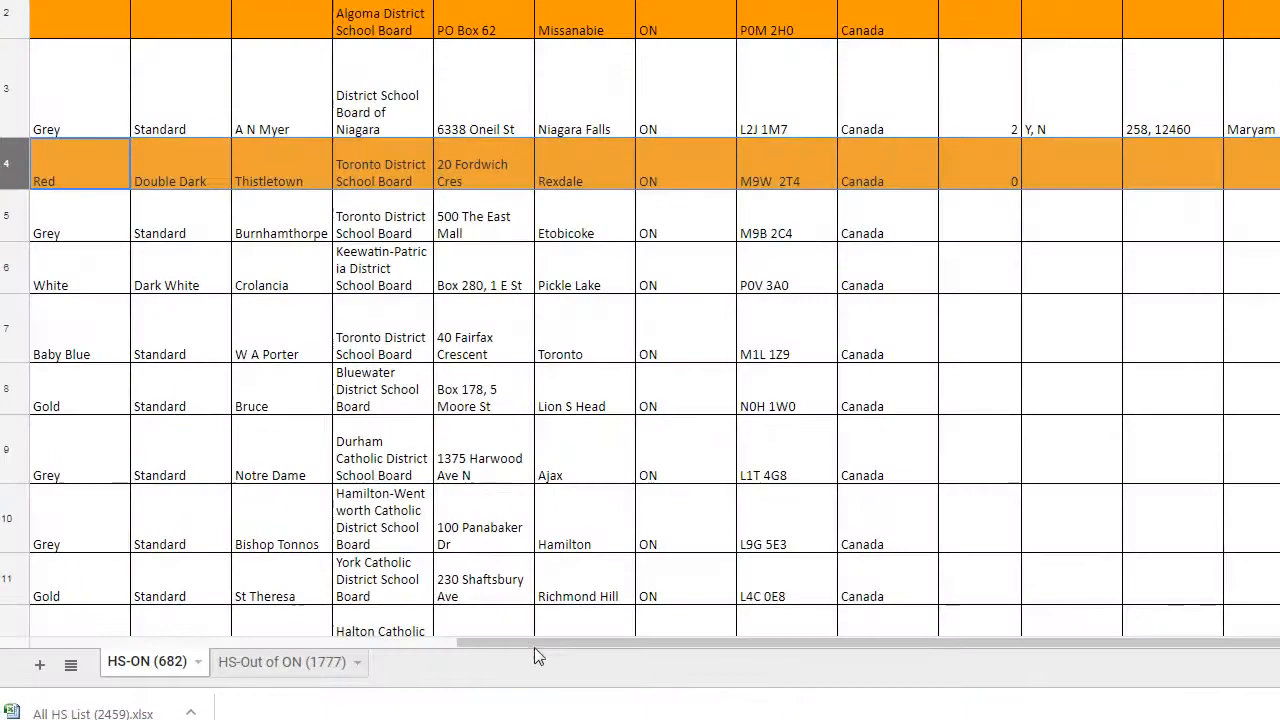
{"action": "left_click_drag", "start_coordinate": [338, 633], "coordinate": [59, 638]}
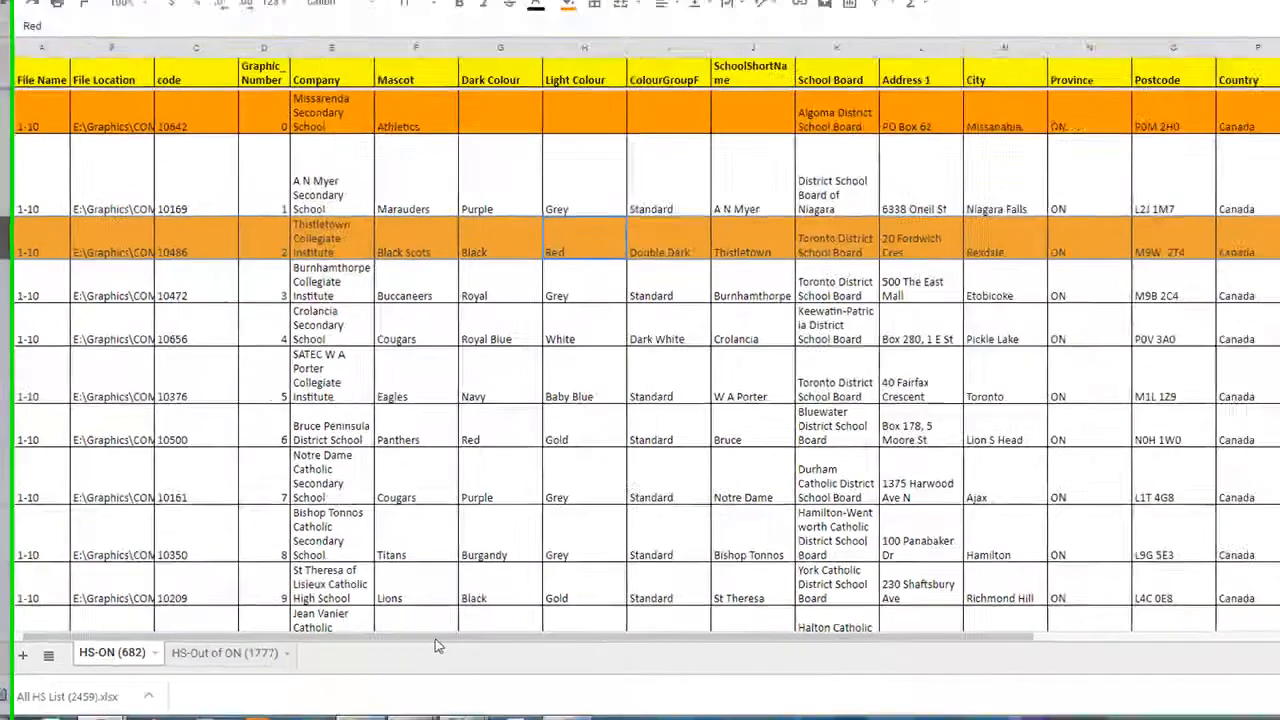
{"action": "left_click_drag", "start_coordinate": [434, 642], "coordinate": [760, 654]}
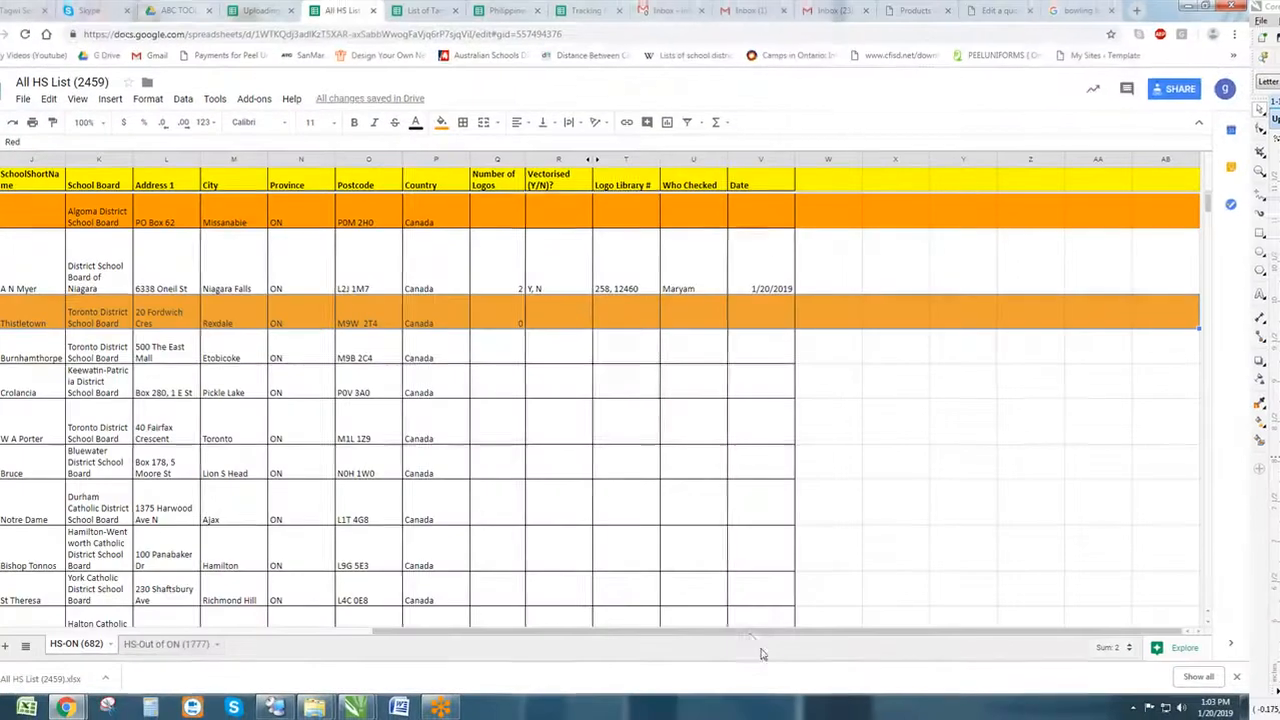
{"action": "left_click", "coordinate": [517, 323]}
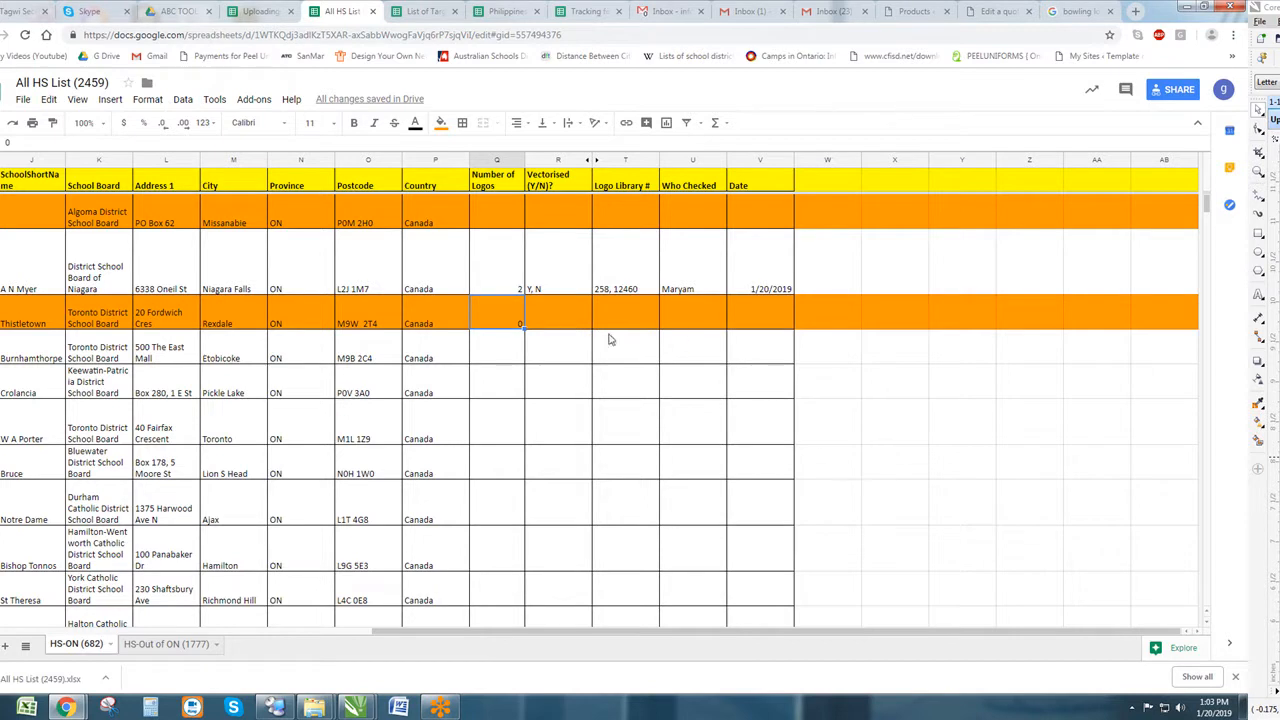
- Search the ABCTool Logo Library for graphic number 3 and view the matching item's details
{"action": "left_click", "coordinate": [112, 358]}
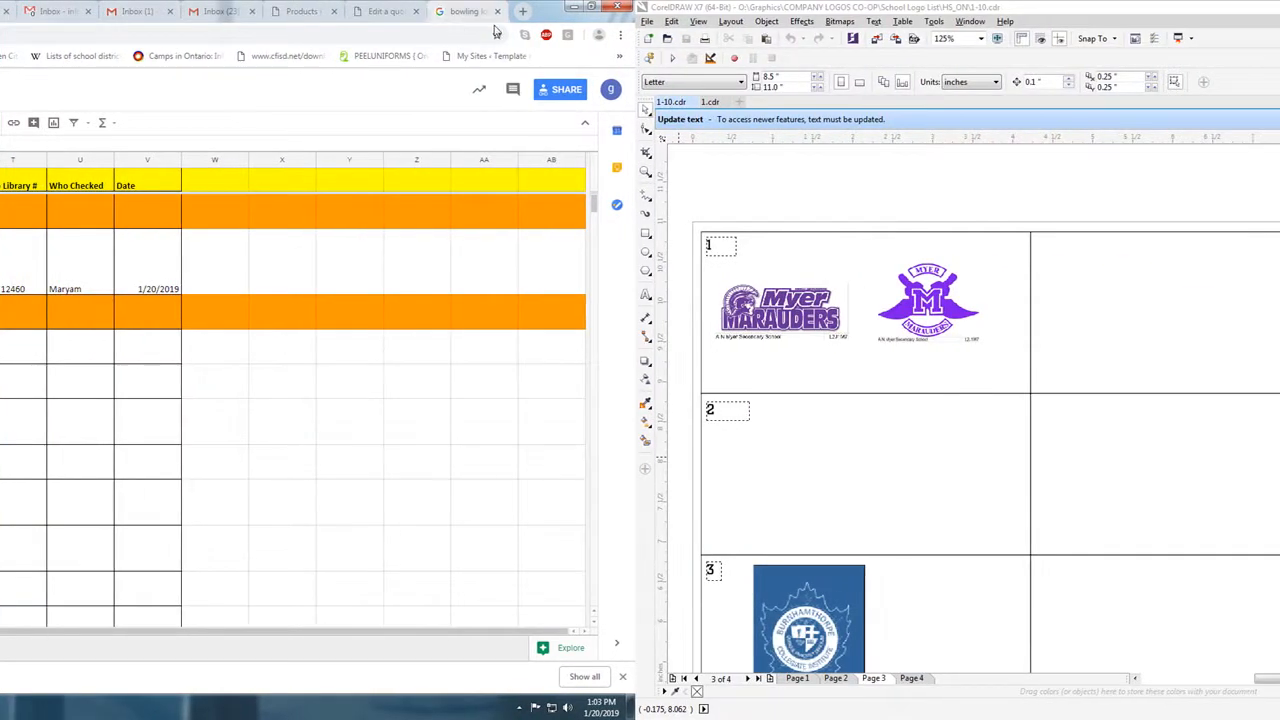
{"action": "key", "text": "alt+Tab"}
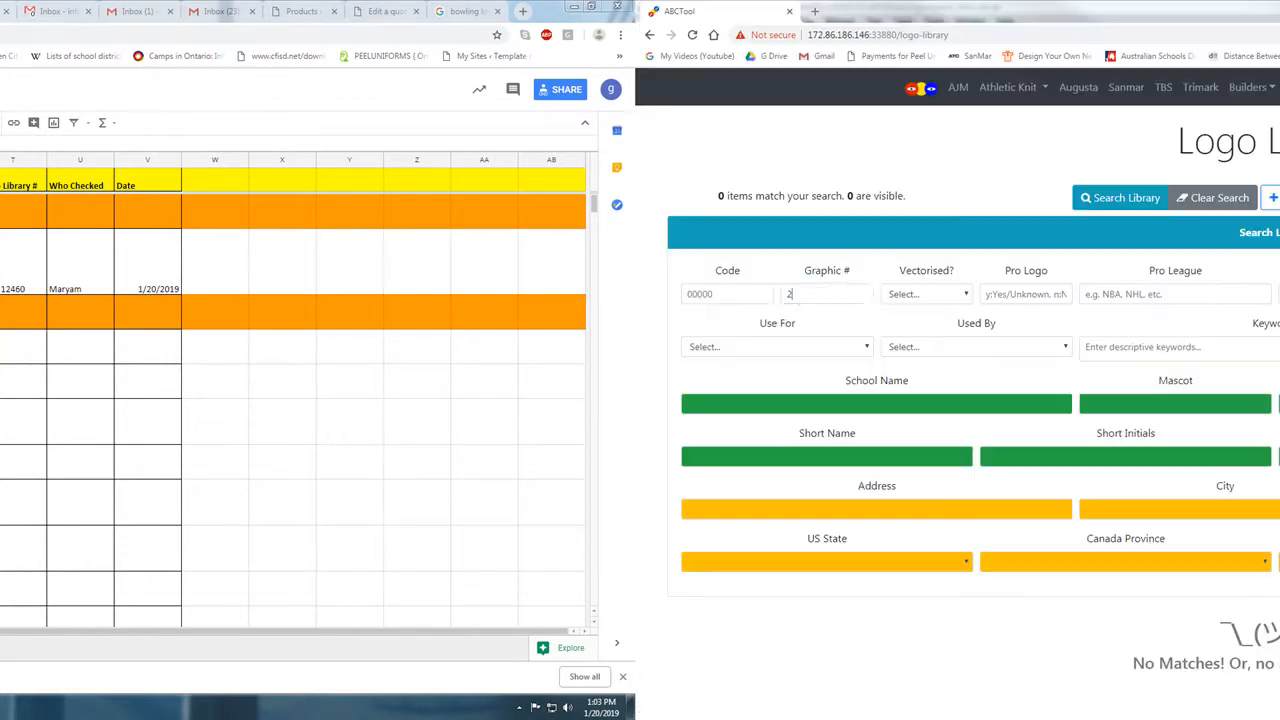
{"action": "key", "text": "ctrl+a"}
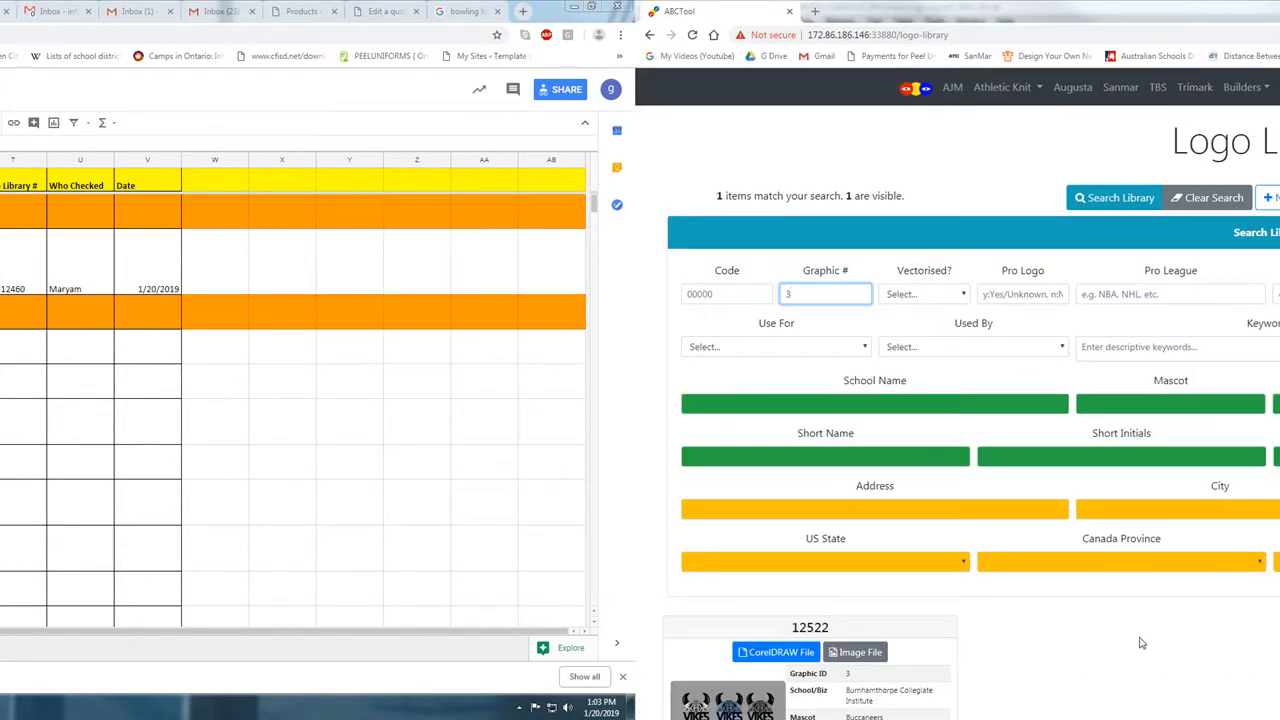
{"action": "scroll", "coordinate": [1138, 650], "scroll_direction": "down", "scroll_amount": 1}
{"action": "scroll", "coordinate": [1110, 651], "scroll_direction": "down", "scroll_amount": 1}
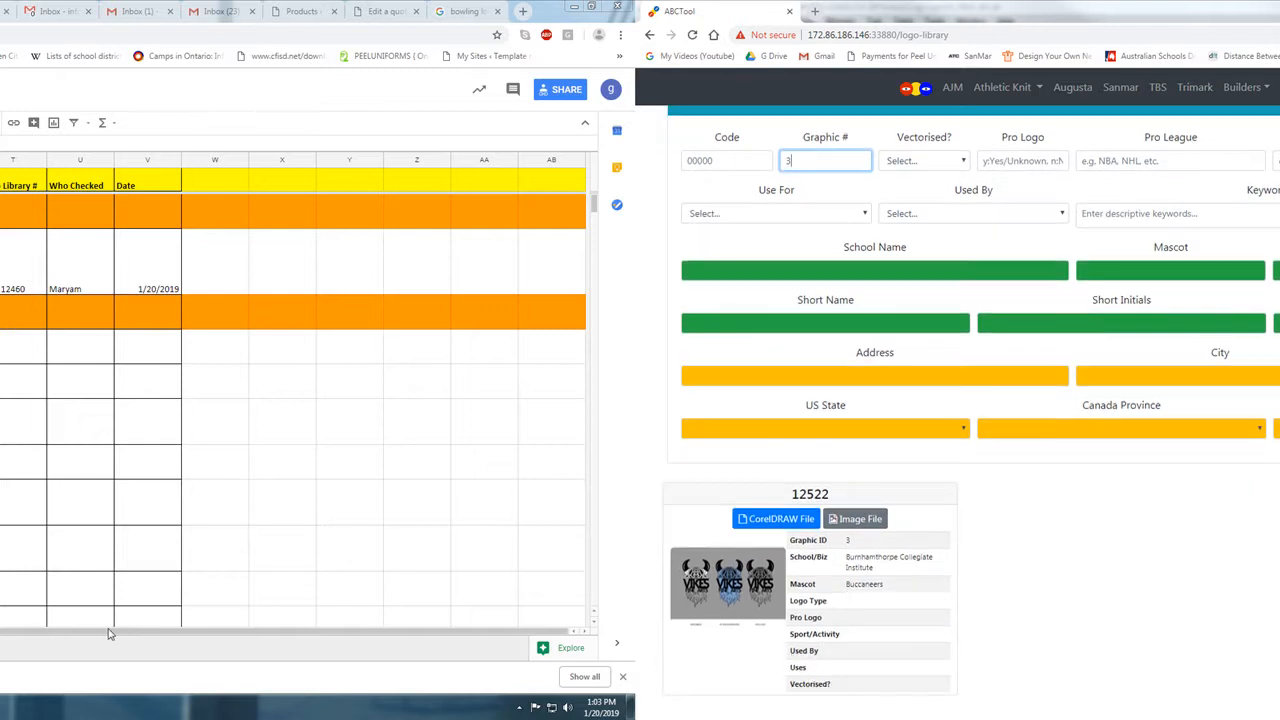
- Switch to CorelDRAW and examine the section 3 logo on pages 2 and 1 of 1-10.cdr, including the ABC label under Crest1 jpg
{"action": "key", "text": "alt+Tab"}
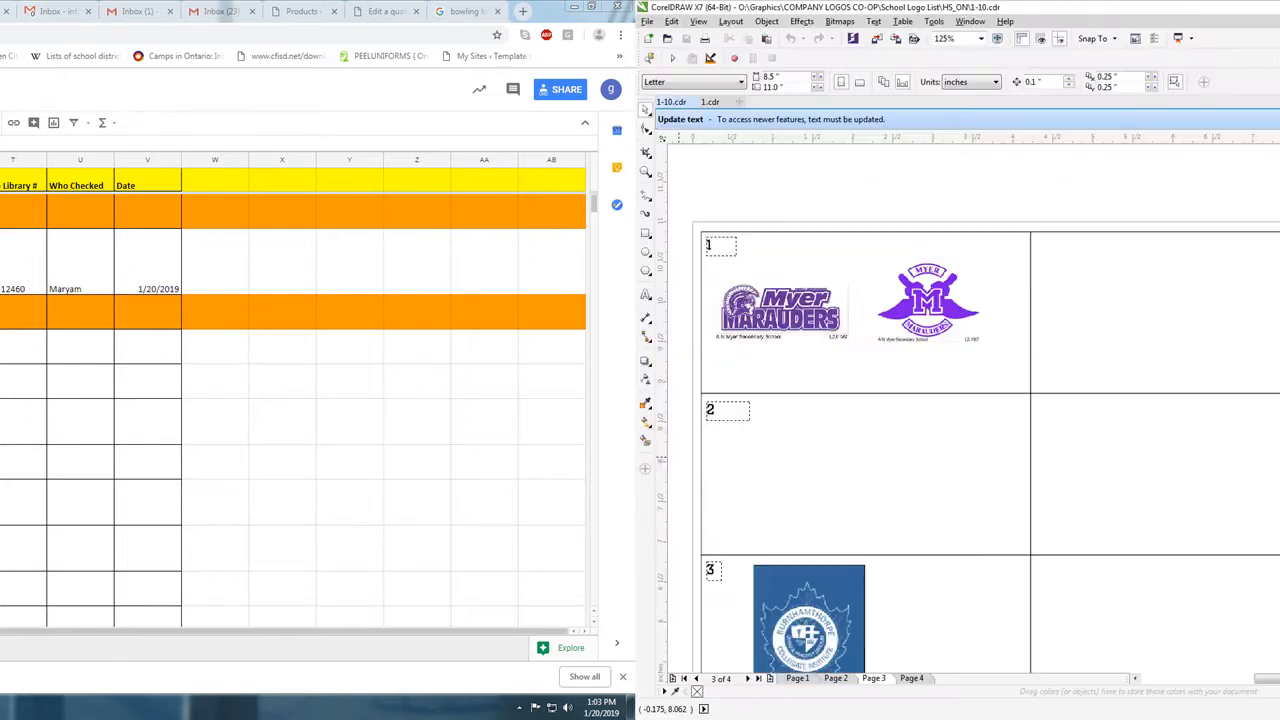
{"action": "scroll", "coordinate": [799, 468], "scroll_direction": "down", "scroll_amount": 3}
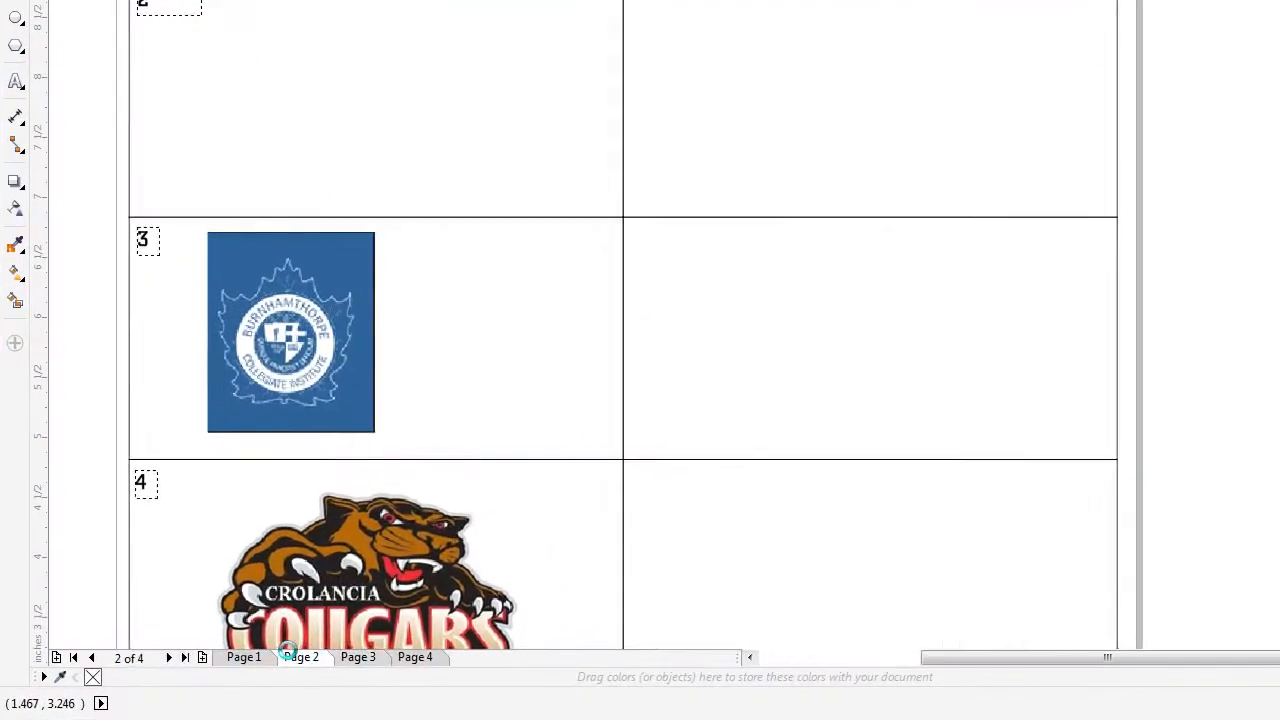
{"action": "left_click", "coordinate": [835, 678]}
{"action": "left_click", "coordinate": [248, 660]}
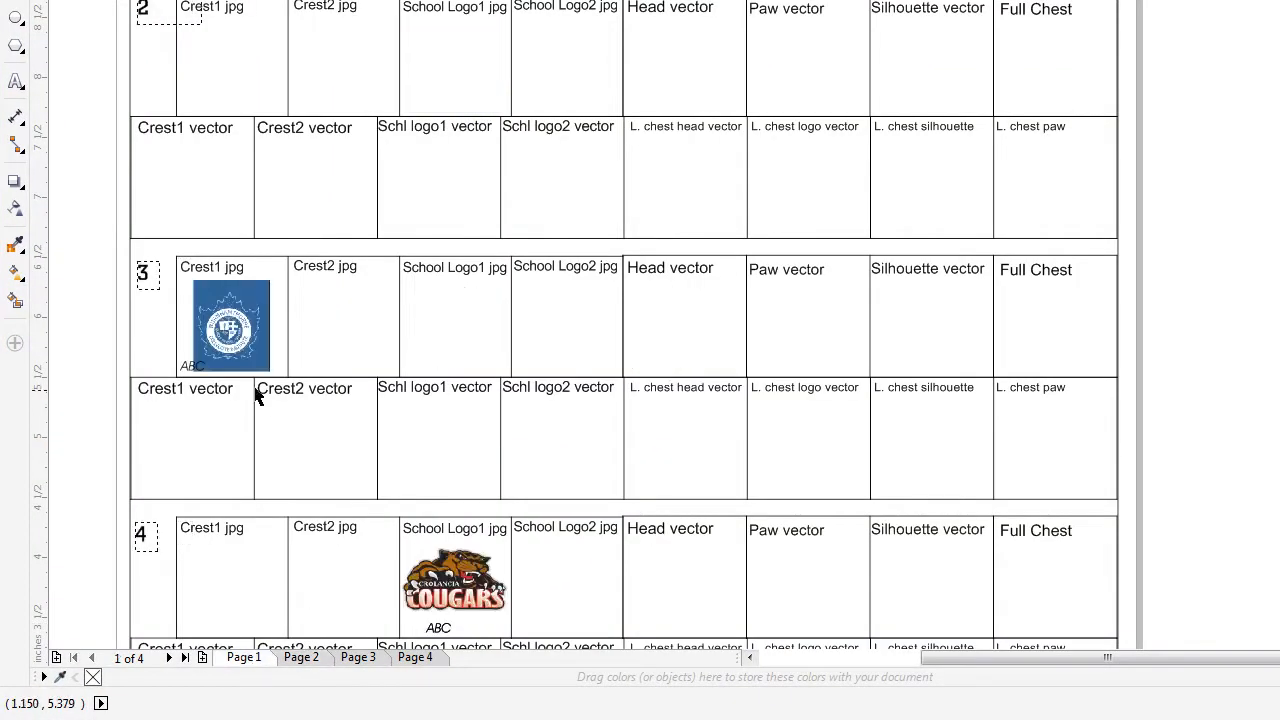
{"action": "scroll", "coordinate": [210, 310], "scroll_direction": "up", "scroll_amount": 5}
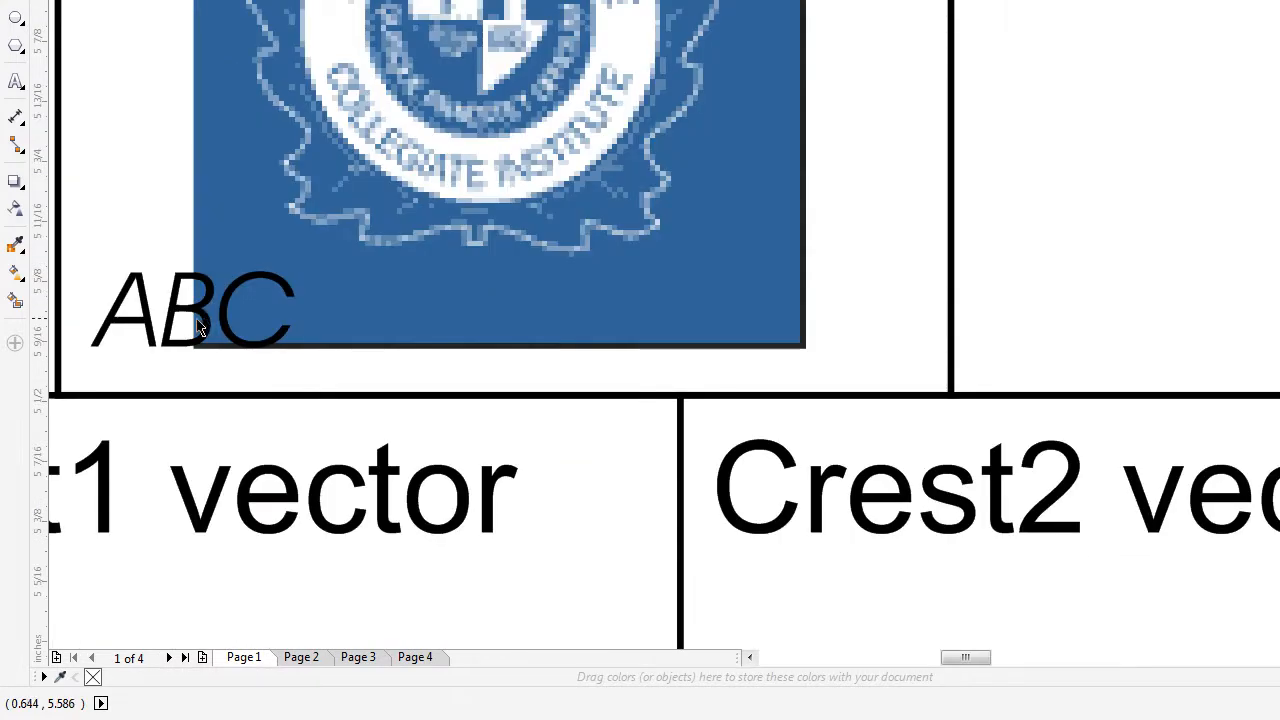
{"action": "scroll", "coordinate": [200, 328], "scroll_direction": "down", "scroll_amount": 2}
{"action": "scroll", "coordinate": [213, 328], "scroll_direction": "down", "scroll_amount": 2}
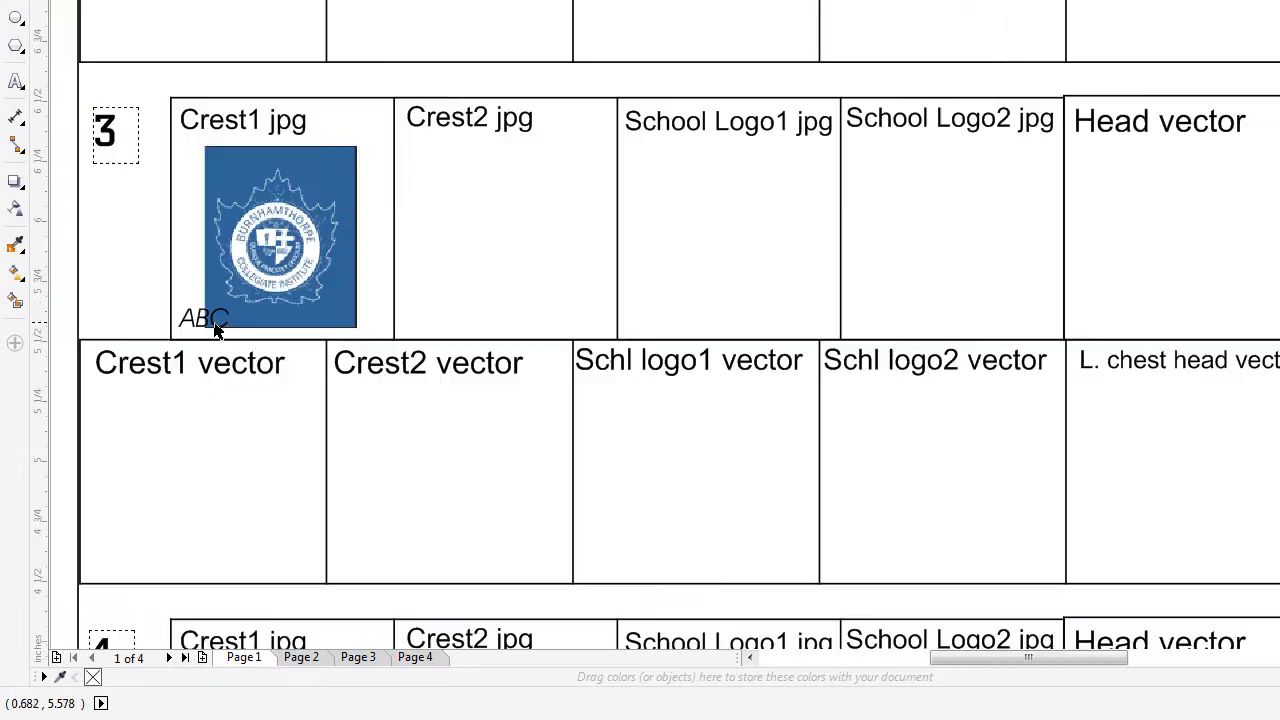
{"action": "scroll", "coordinate": [215, 330], "scroll_direction": "up", "scroll_amount": 1}
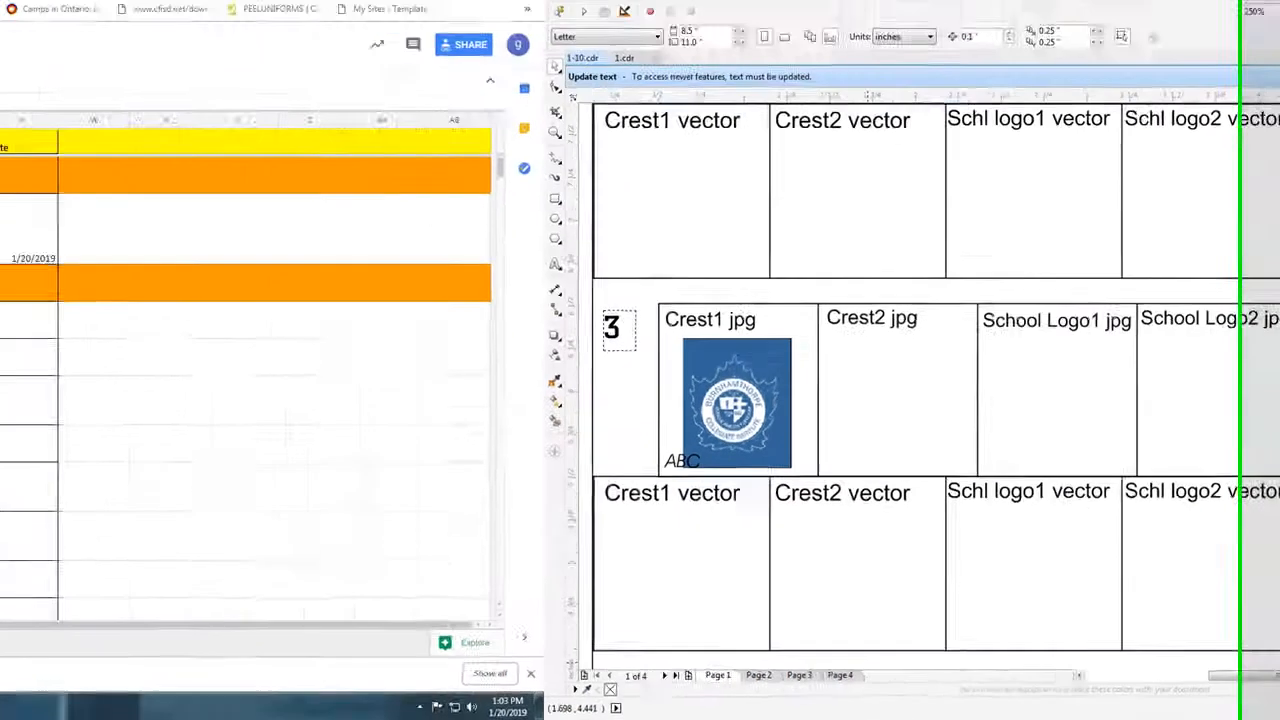
- Return to the ABCTool Logo Library, open item 12522 for Burnhamthorpe Collegiate Institute, set its Graphic # to Wrong and save the changes
{"action": "key", "text": "alt+Tab"}
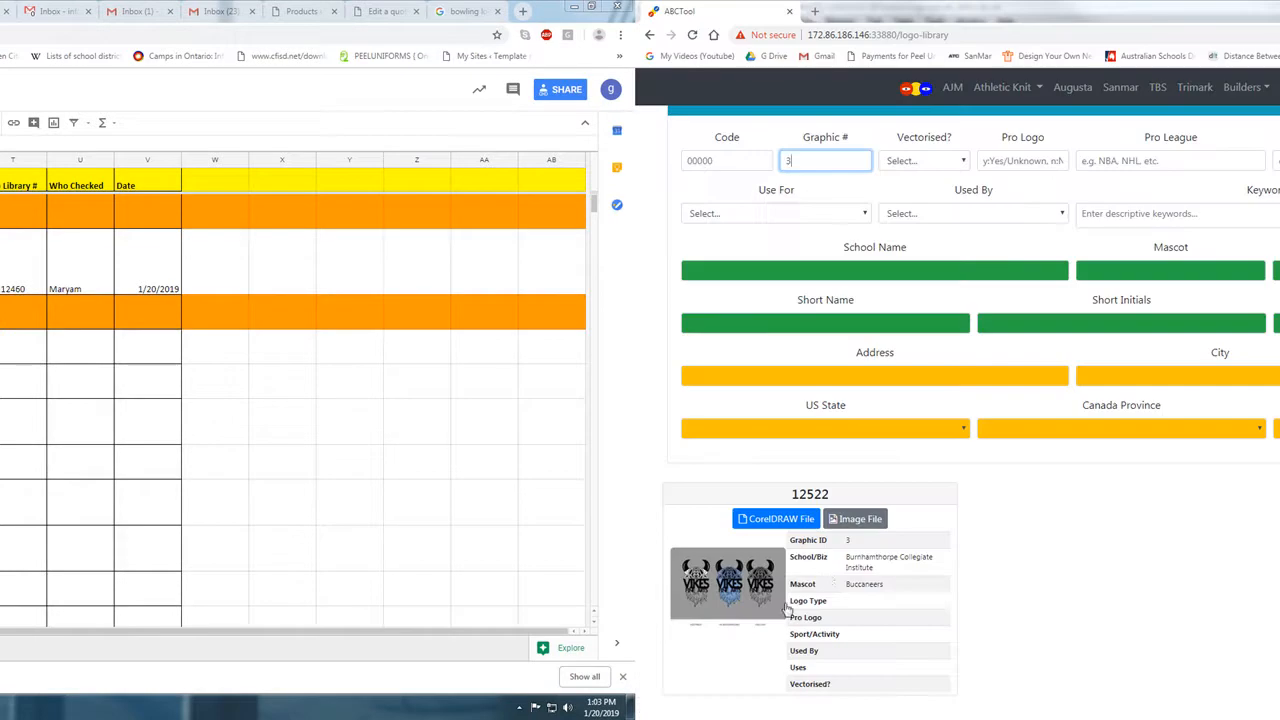
{"action": "left_click", "coordinate": [857, 543]}
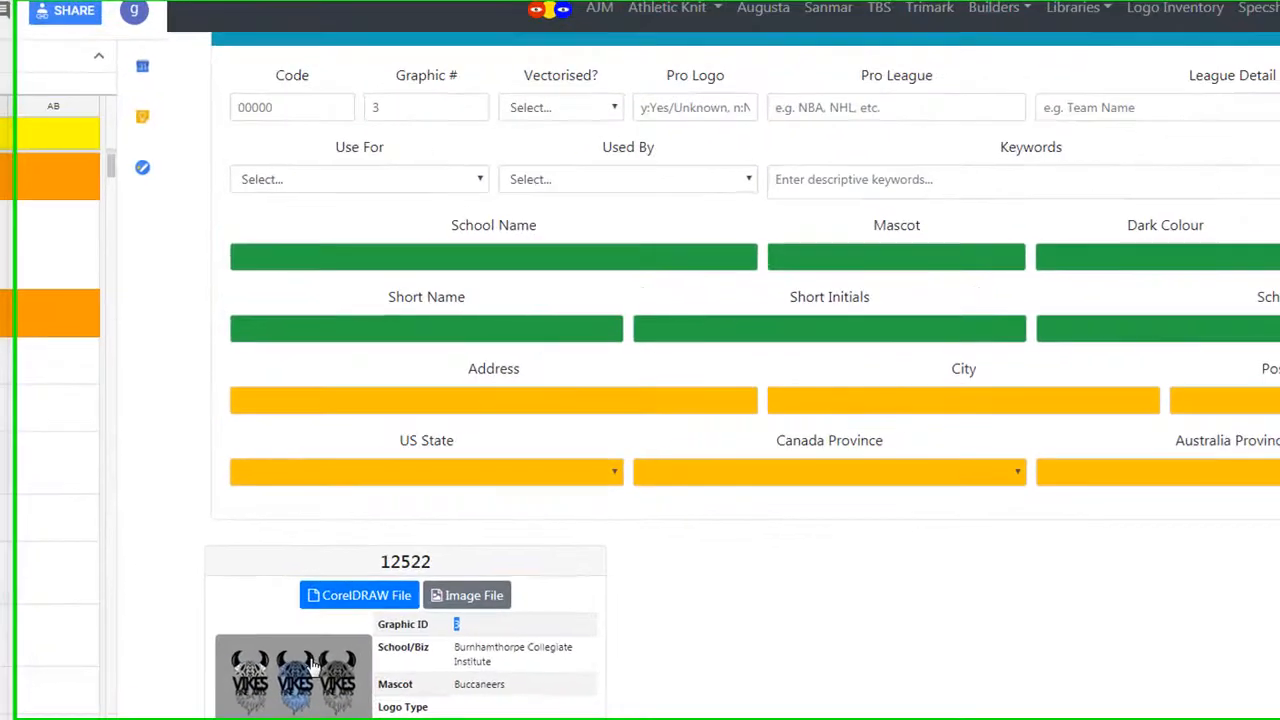
{"action": "left_click", "coordinate": [725, 614]}
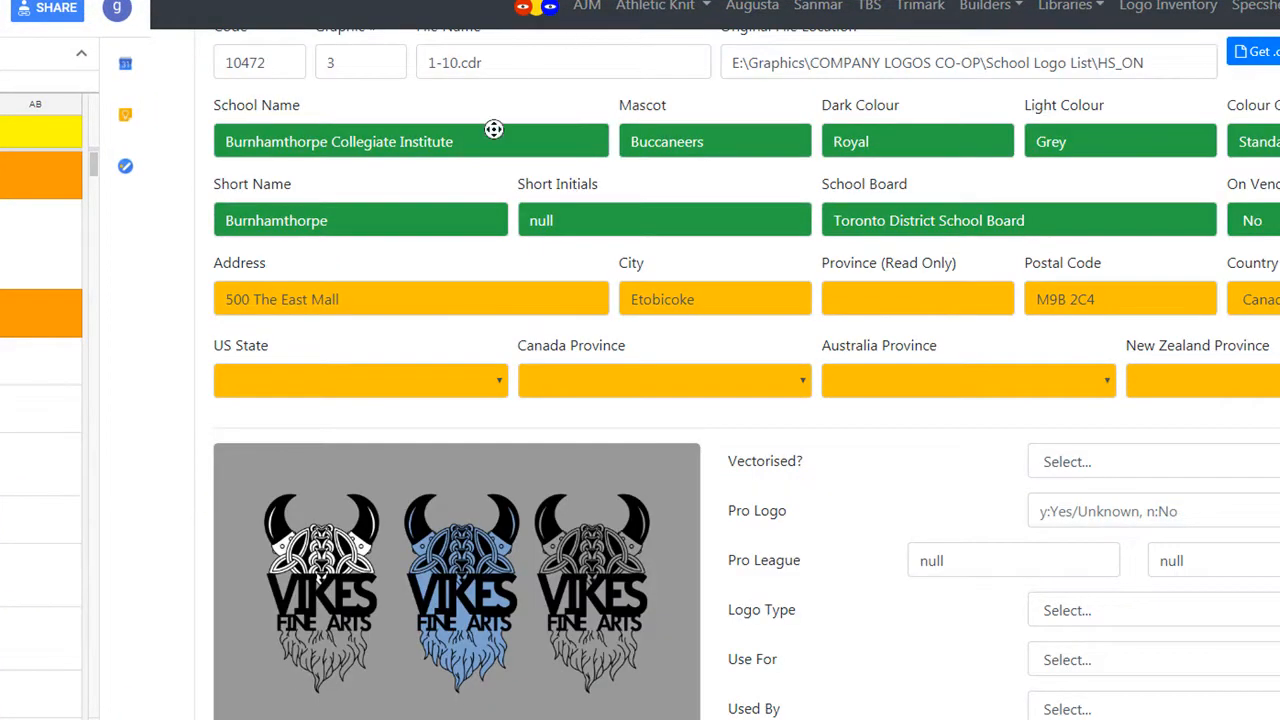
{"action": "scroll", "coordinate": [505, 230], "scroll_direction": "down", "scroll_amount": 2}
{"action": "scroll", "coordinate": [505, 228], "scroll_direction": "up", "scroll_amount": 3}
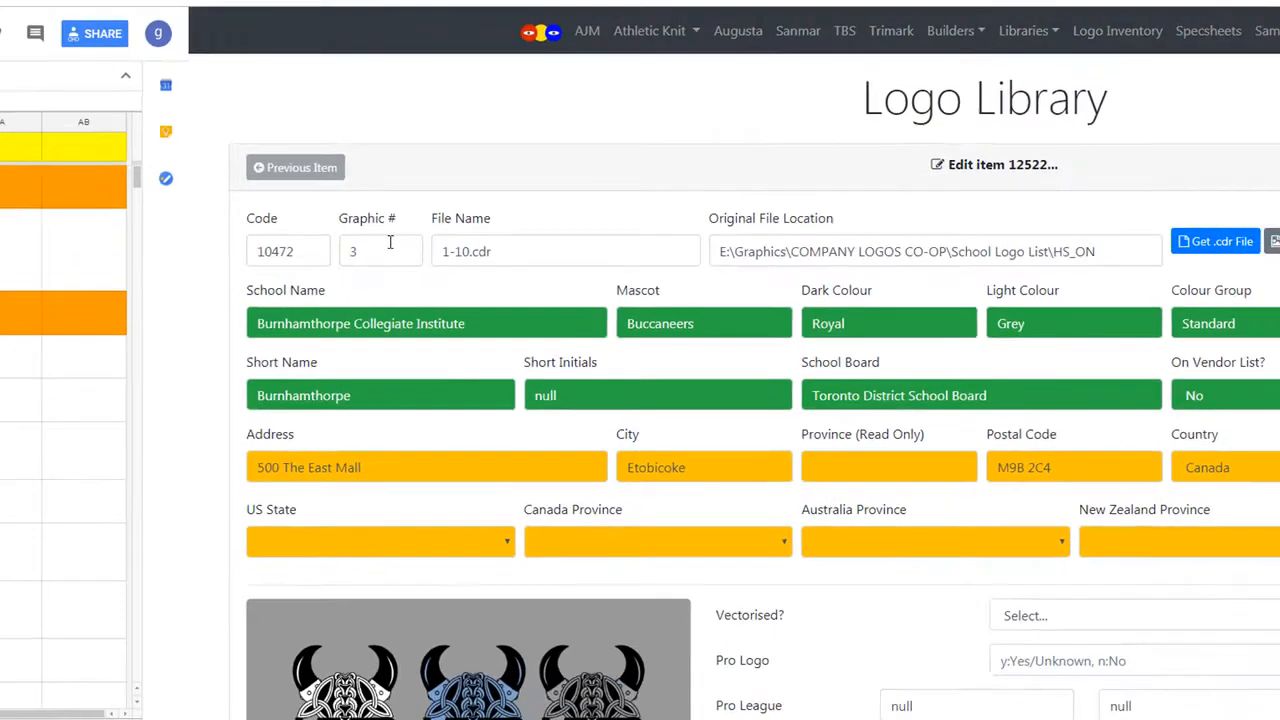
{"action": "type", "text": "Wrong"}
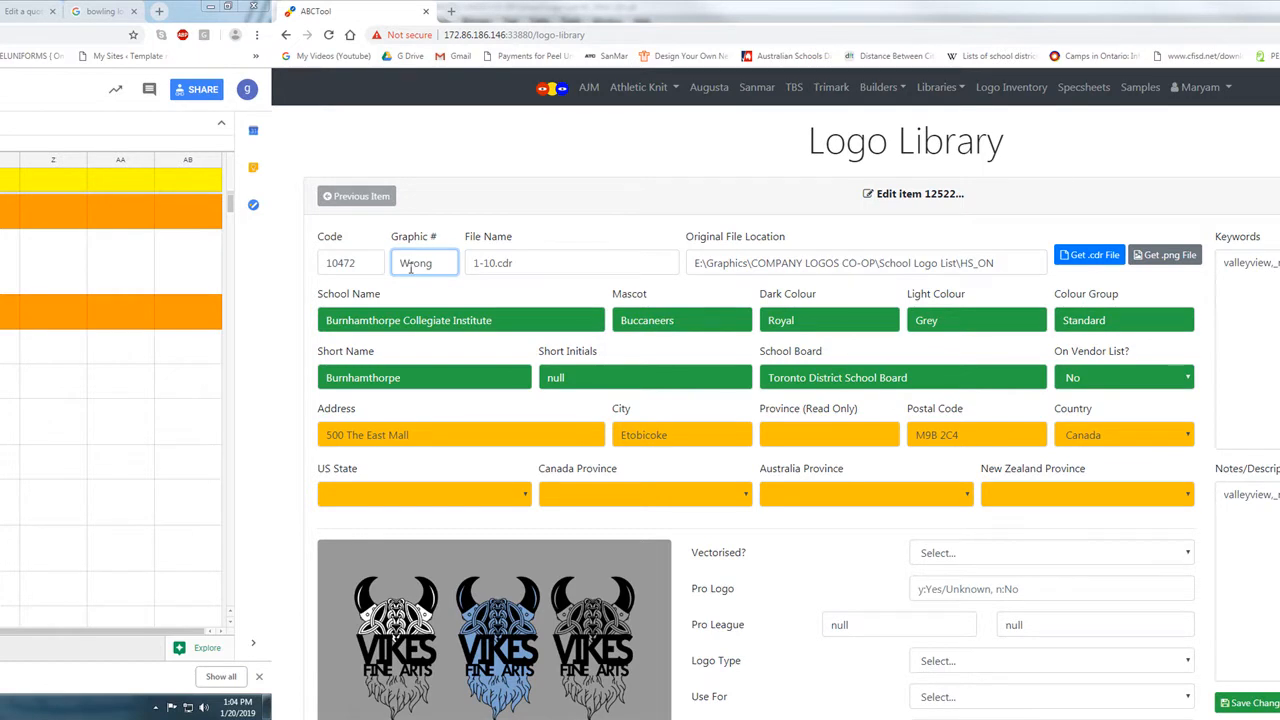
{"action": "left_click", "coordinate": [1230, 703]}
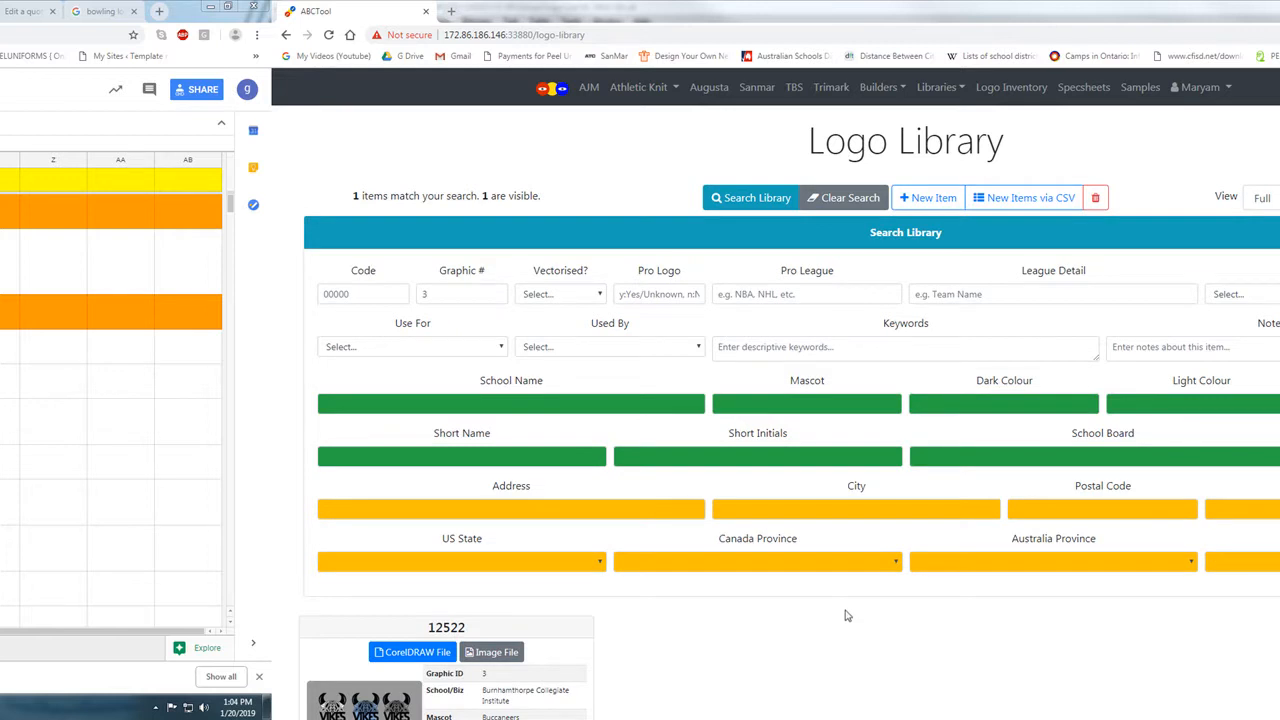
- Reload the Logo Library and search again for graphic number 3
{"action": "left_click", "coordinate": [600, 34]}
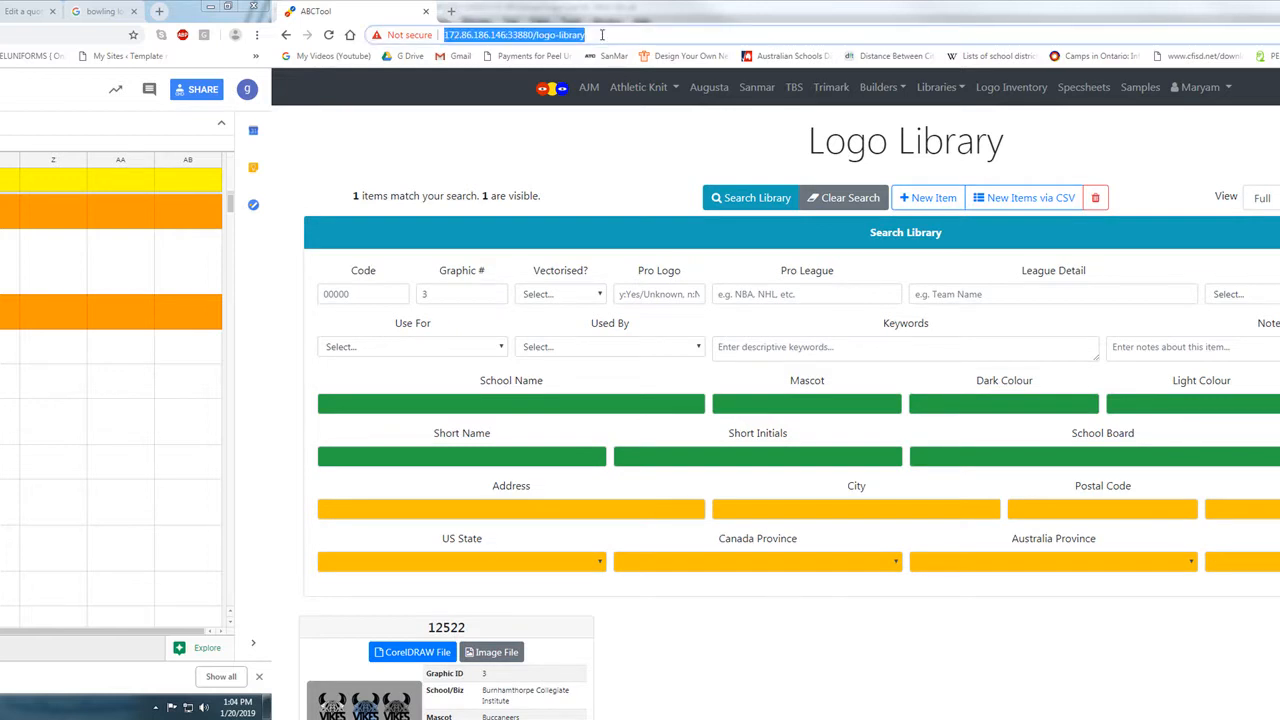
{"action": "key", "text": "Return"}
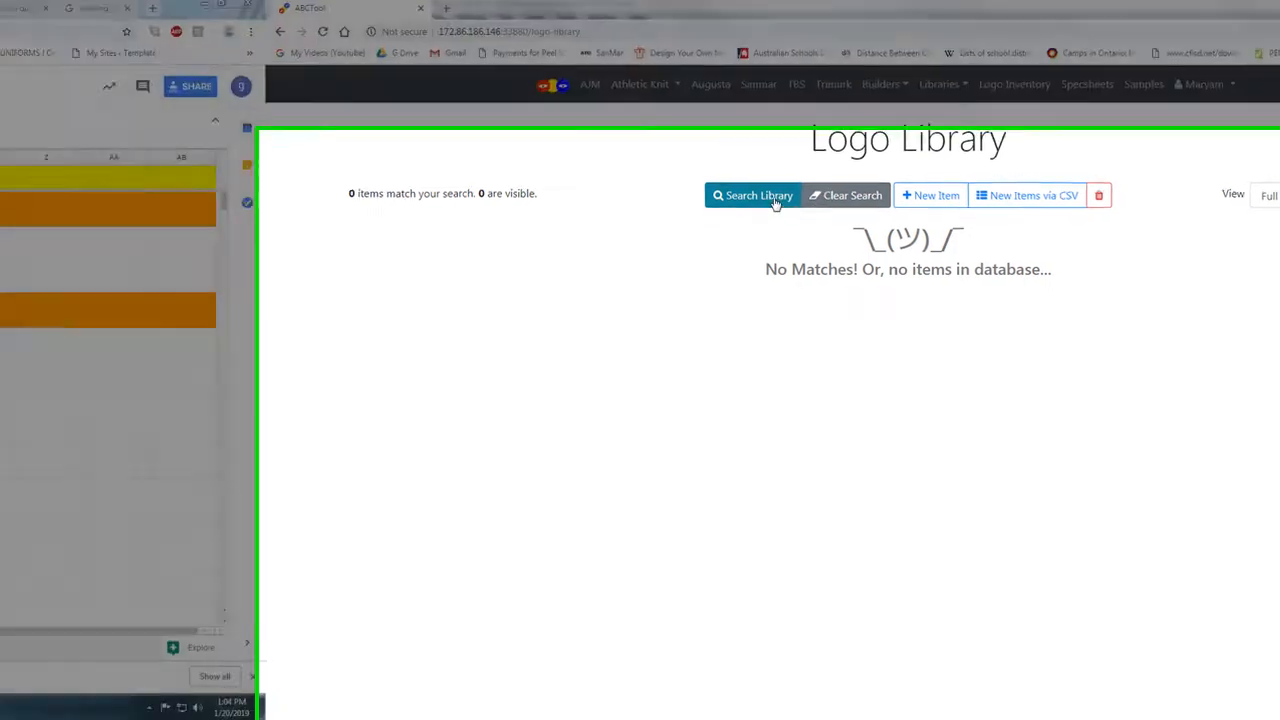
{"action": "left_click", "coordinate": [781, 204]}
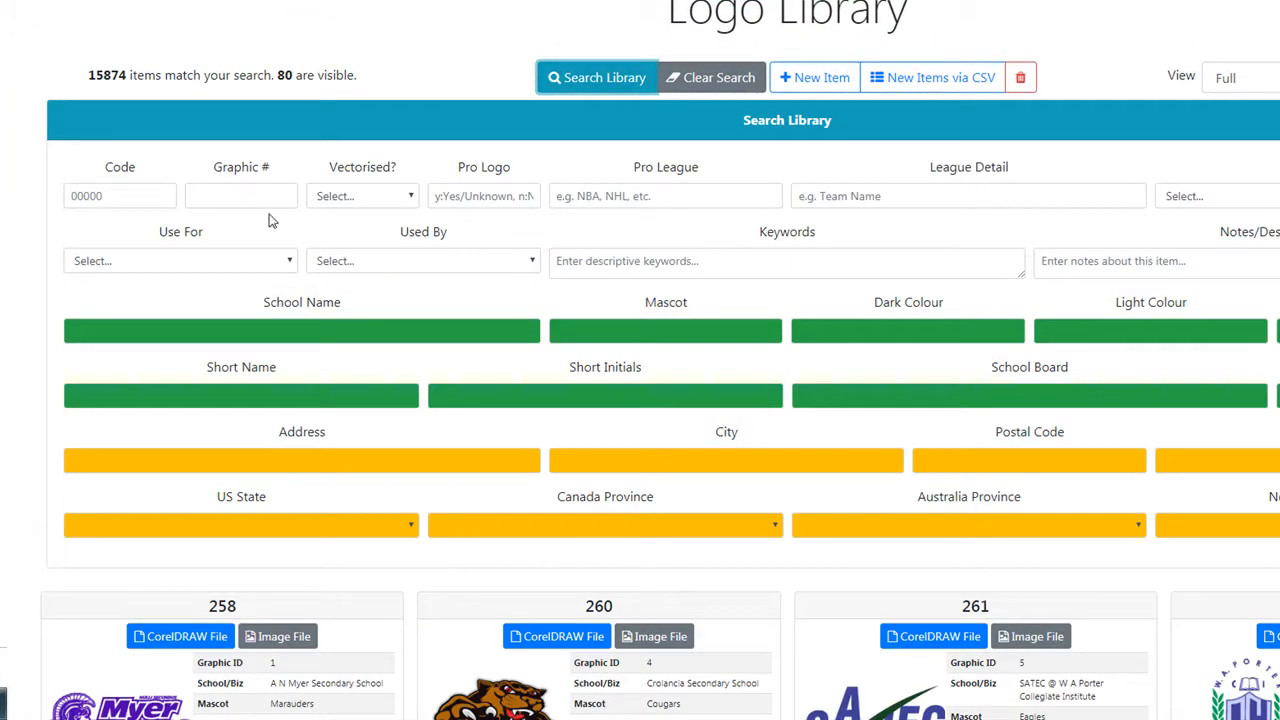
{"action": "left_click", "coordinate": [243, 192]}
{"action": "type", "text": "3"}
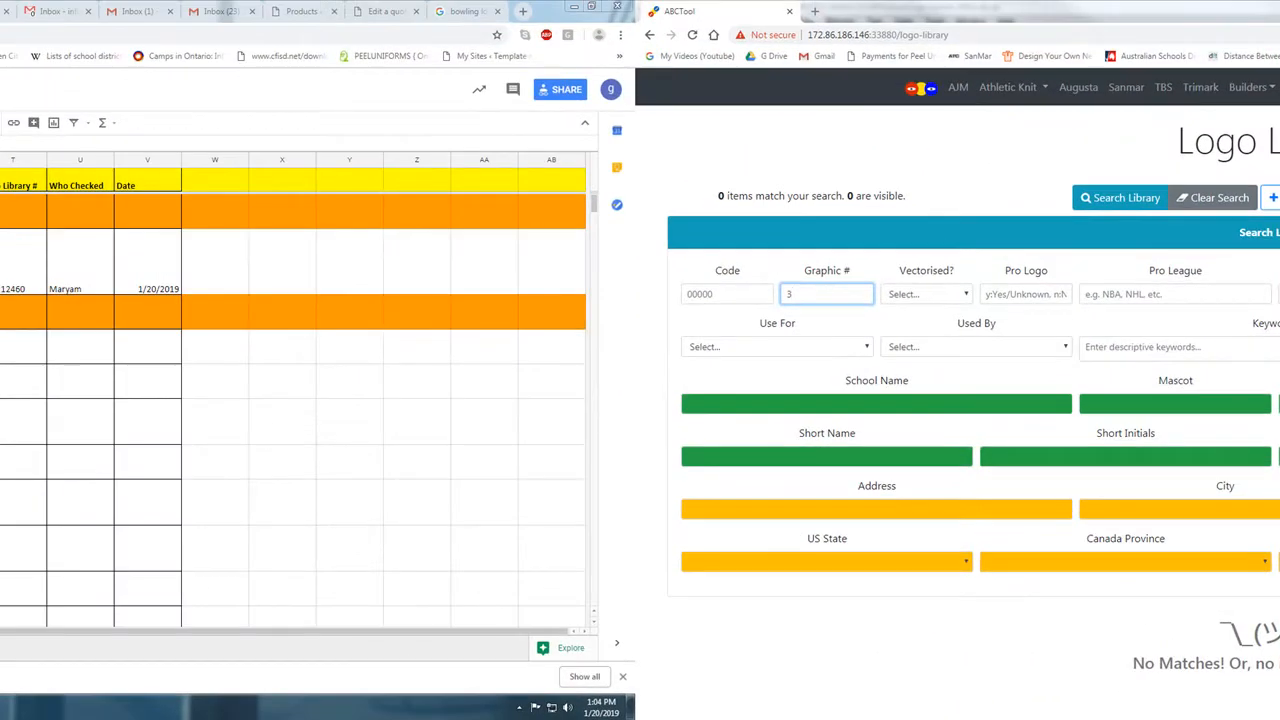
- Switch to All HS List and record 1 as the Number of Logos and N under Vectorised for Burnhamthorpe Collegiate Institute
{"action": "key", "text": "alt+Tab"}
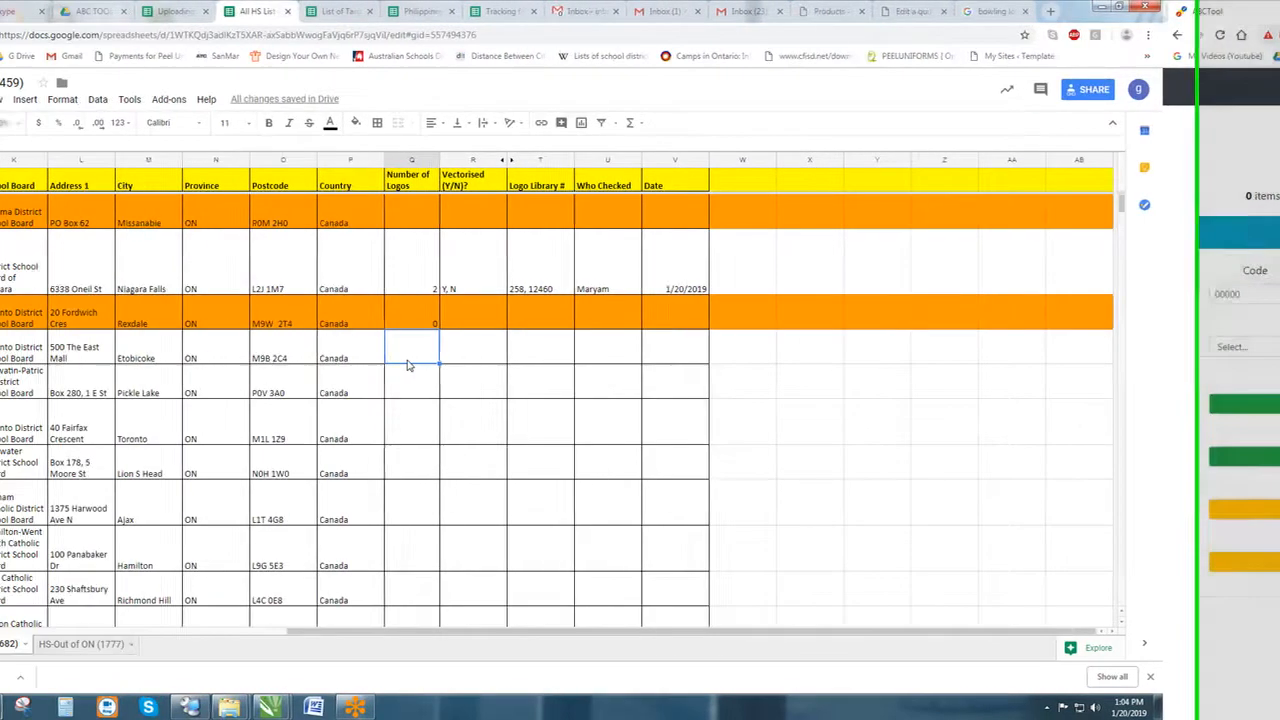
{"action": "key", "text": "Tab"}
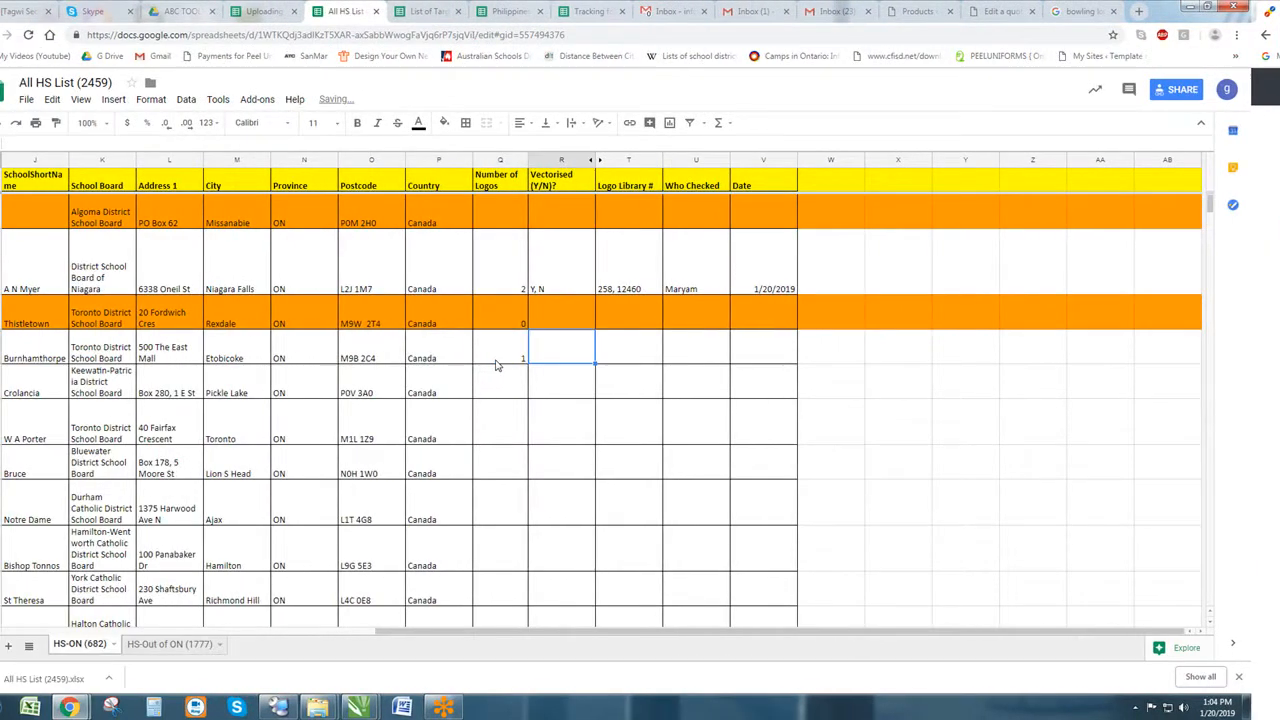
{"action": "type", "text": "N"}
{"action": "left_click", "coordinate": [610, 350]}
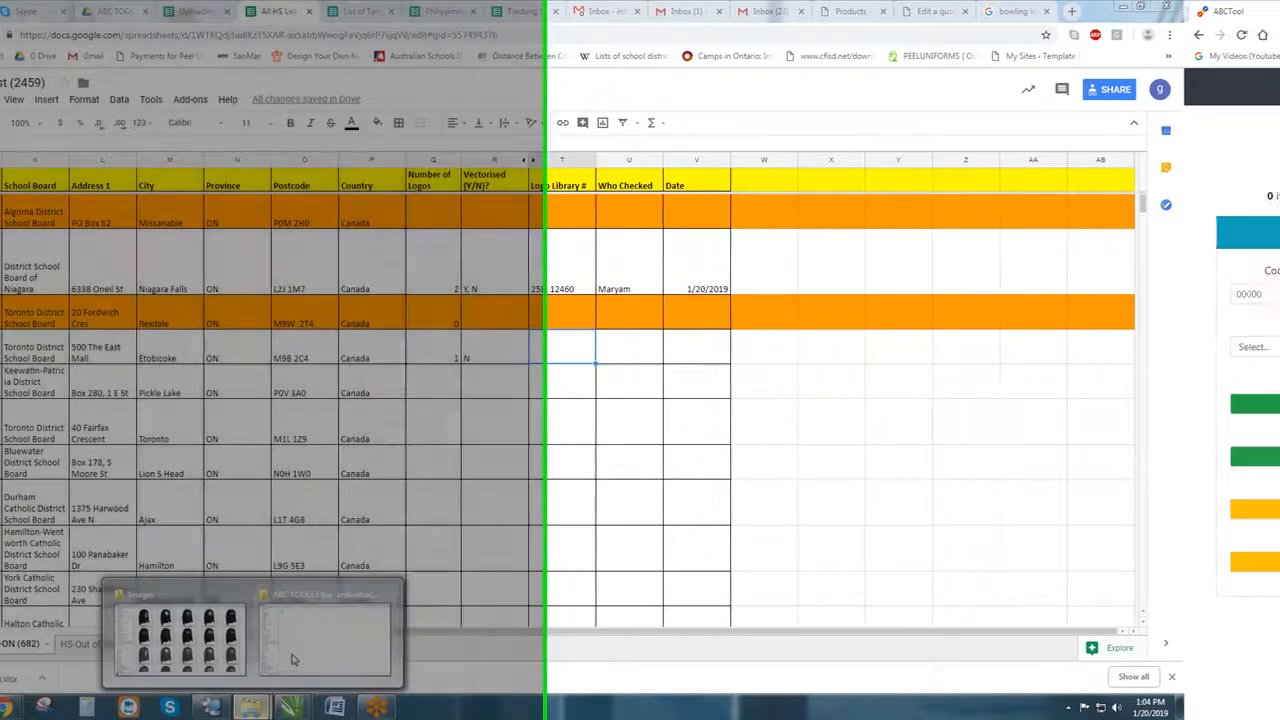
- Dismiss the Windows colour scheme prompt and look through the HS-ON schools by file name and graphic number, down to the 61-70 and 71-80 groups
{"action": "left_click", "coordinate": [289, 655]}
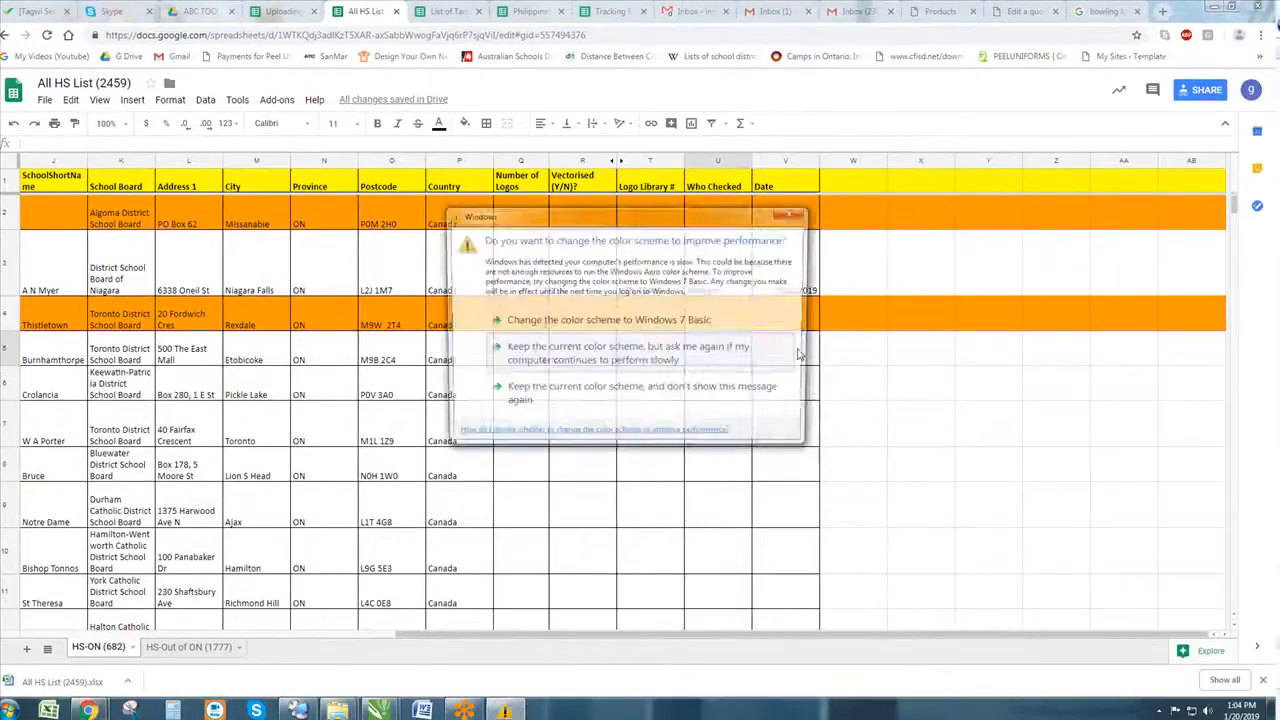
{"action": "left_click", "coordinate": [727, 398]}
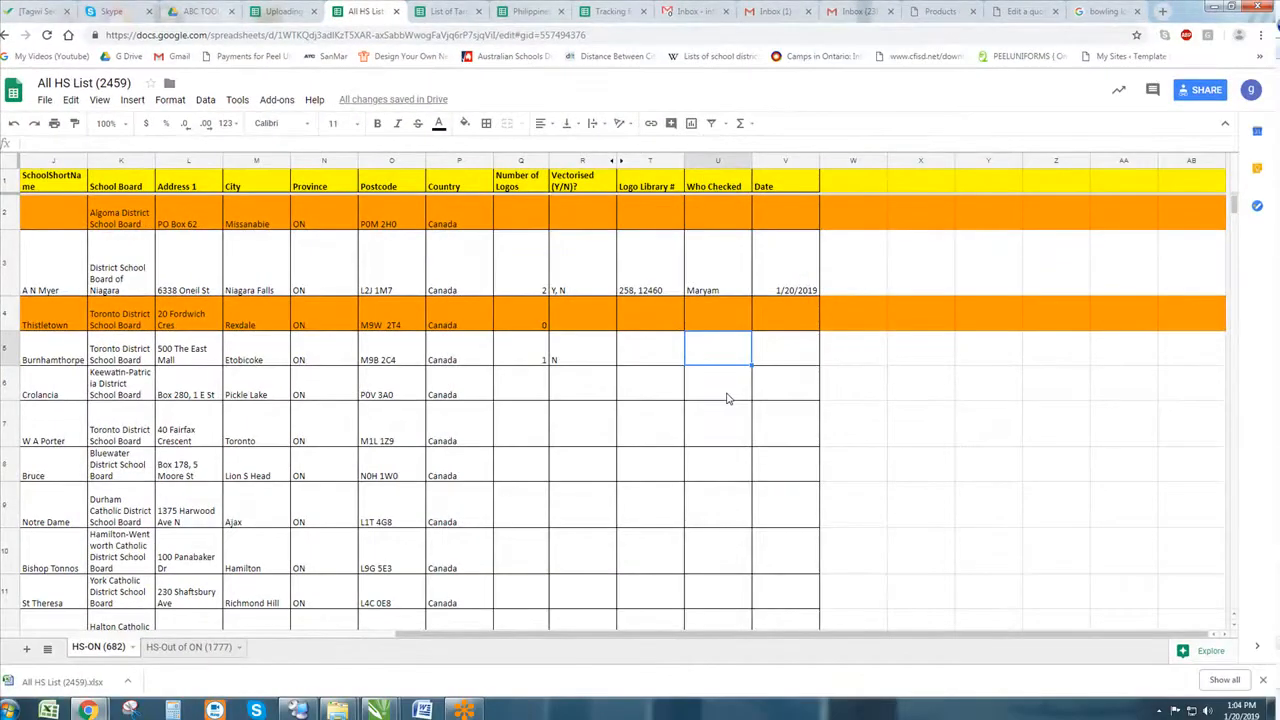
{"action": "scroll", "coordinate": [716, 412], "scroll_direction": "down", "scroll_amount": 1}
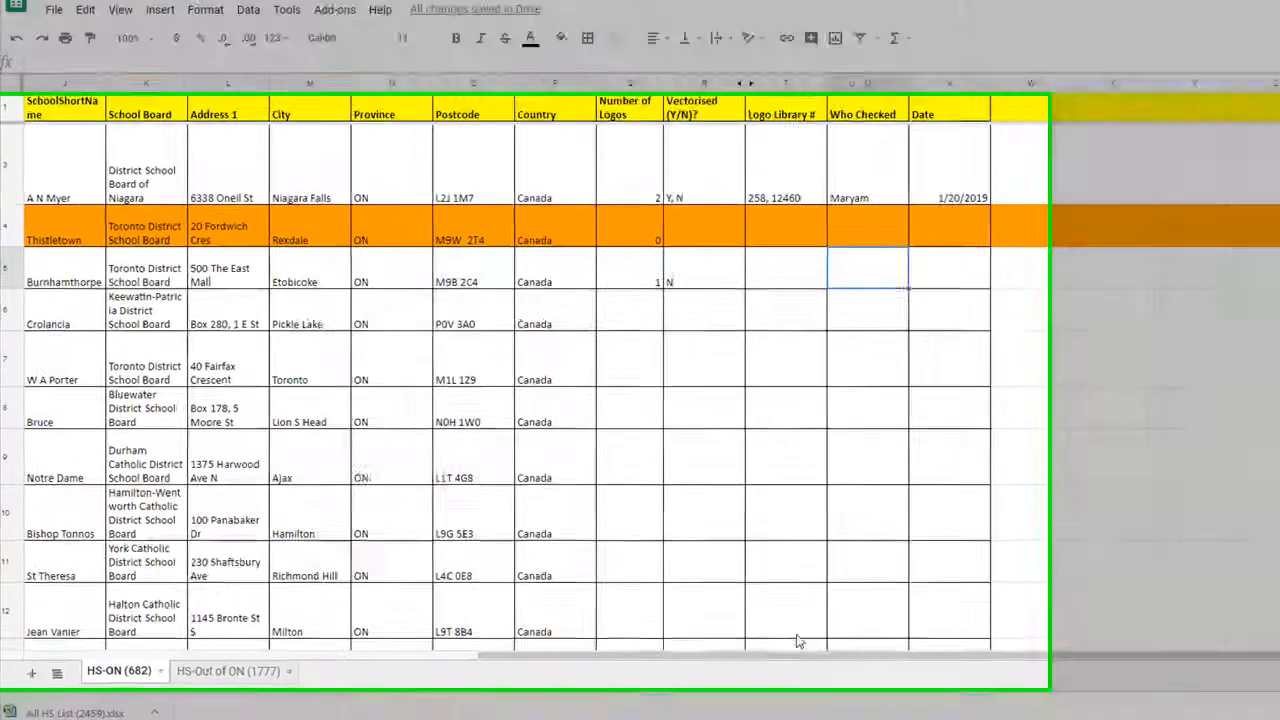
{"action": "scroll", "coordinate": [495, 639], "scroll_direction": "left", "scroll_amount": 1}
{"action": "left_click_drag", "start_coordinate": [743, 690], "coordinate": [249, 689]}
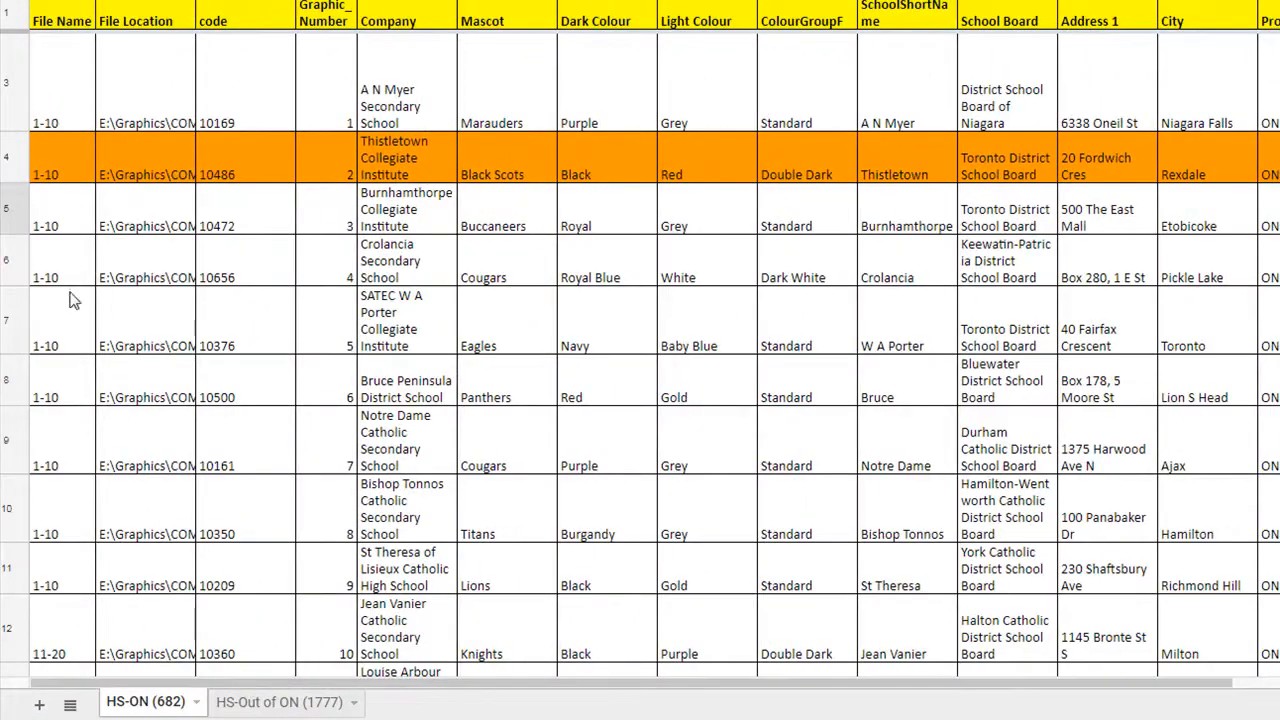
{"action": "scroll", "coordinate": [25, 238], "scroll_direction": "down", "scroll_amount": 2}
{"action": "scroll", "coordinate": [25, 238], "scroll_direction": "down", "scroll_amount": 15}
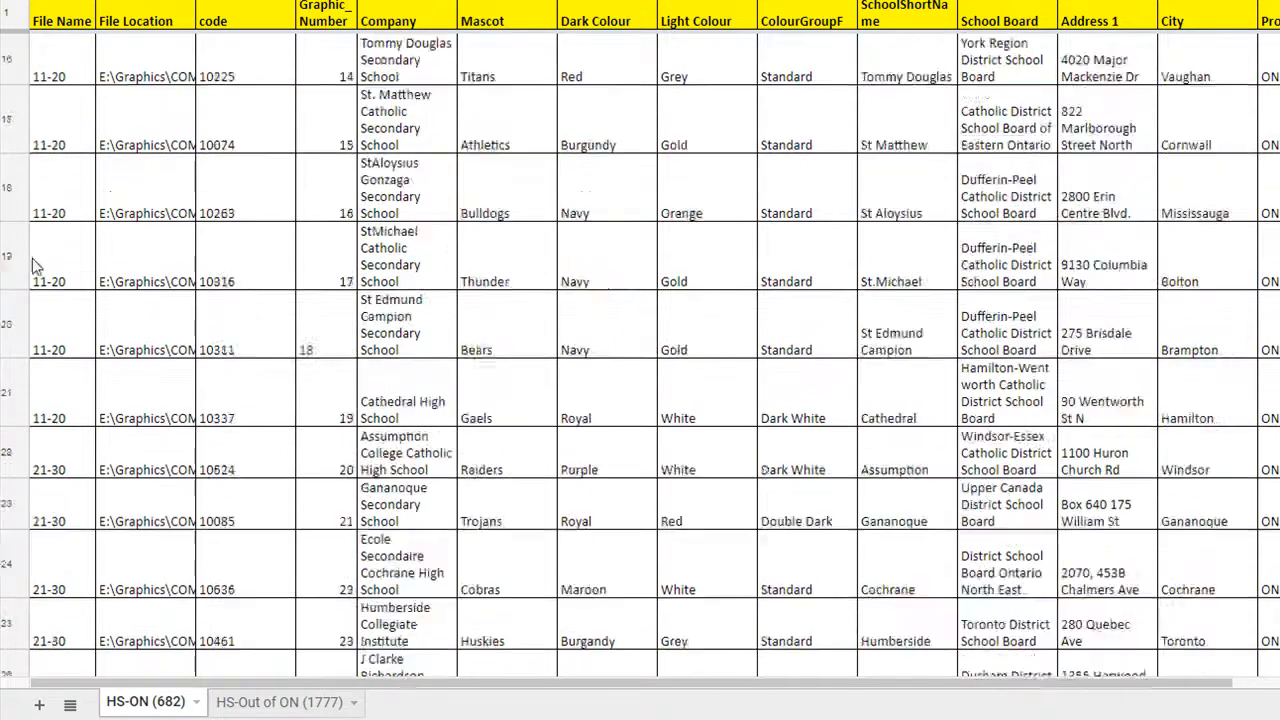
{"action": "scroll", "coordinate": [62, 340], "scroll_direction": "down", "scroll_amount": 15}
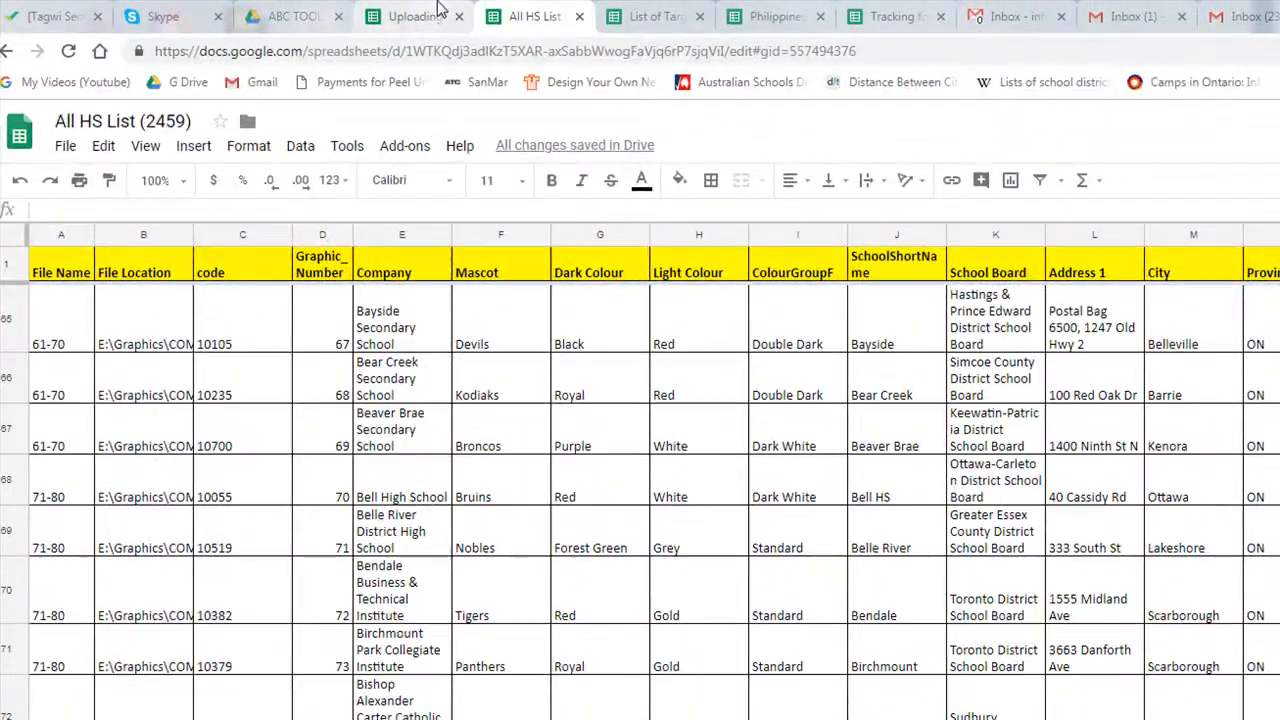
- Review the cdr file rows in Uploading All School Logos in Logo Library-ABC TOOLS and return to All HS List
{"action": "left_click", "coordinate": [410, 16]}
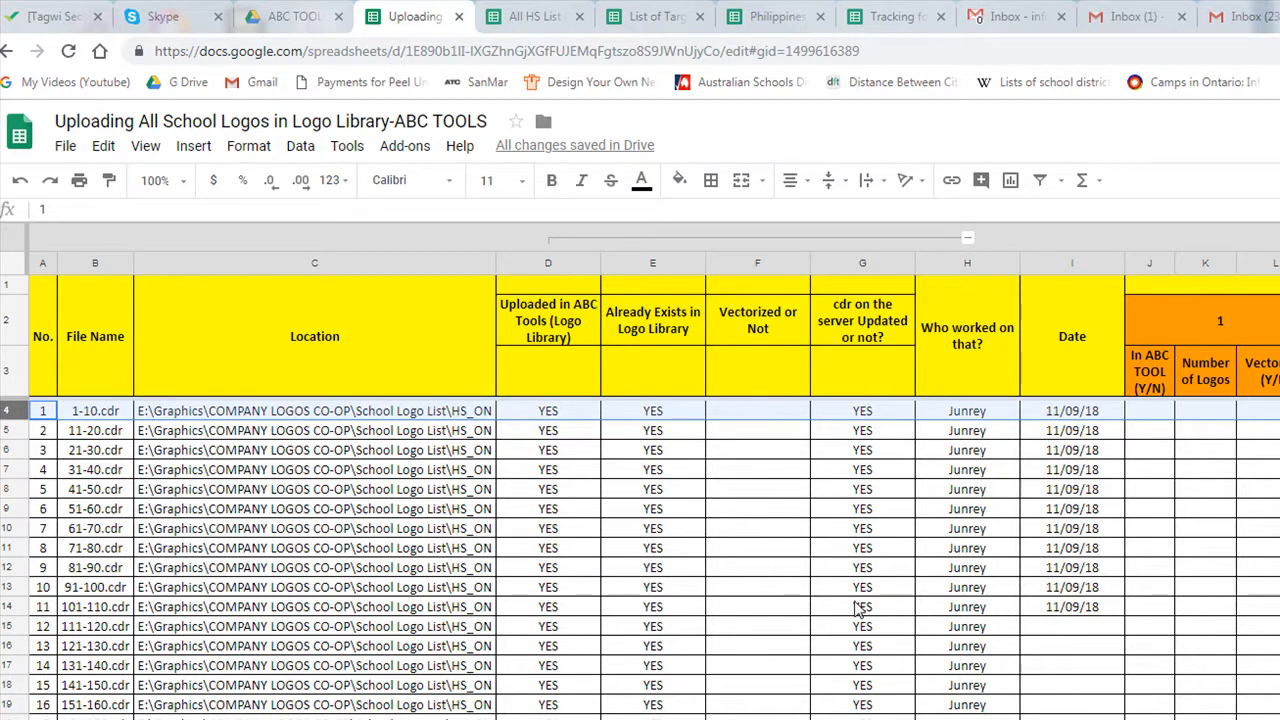
{"action": "scroll", "coordinate": [857, 607], "scroll_direction": "down", "scroll_amount": 5}
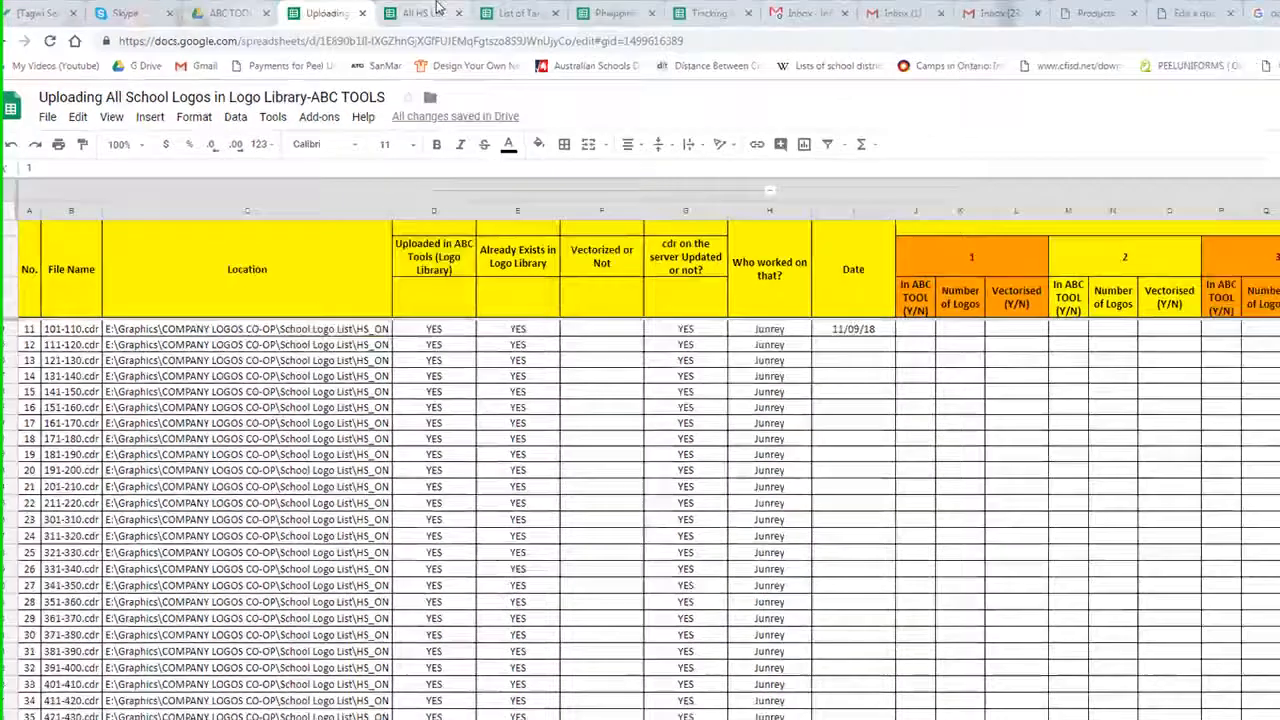
{"action": "key", "text": "ctrl+Tab"}
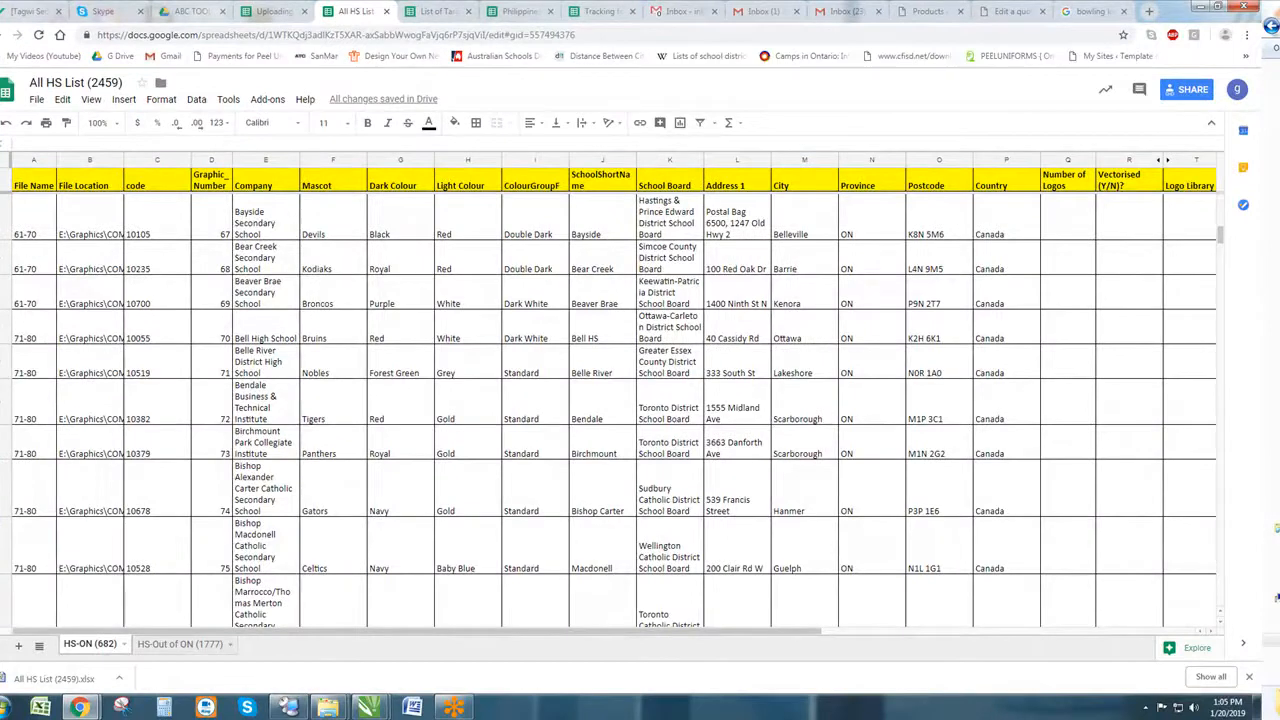
- Examine the 71-80 school rows and select the Logo Library # cell for Bishop Macdonell Catholic Secondary School
{"action": "scroll", "coordinate": [31, 472], "scroll_direction": "down", "scroll_amount": 3}
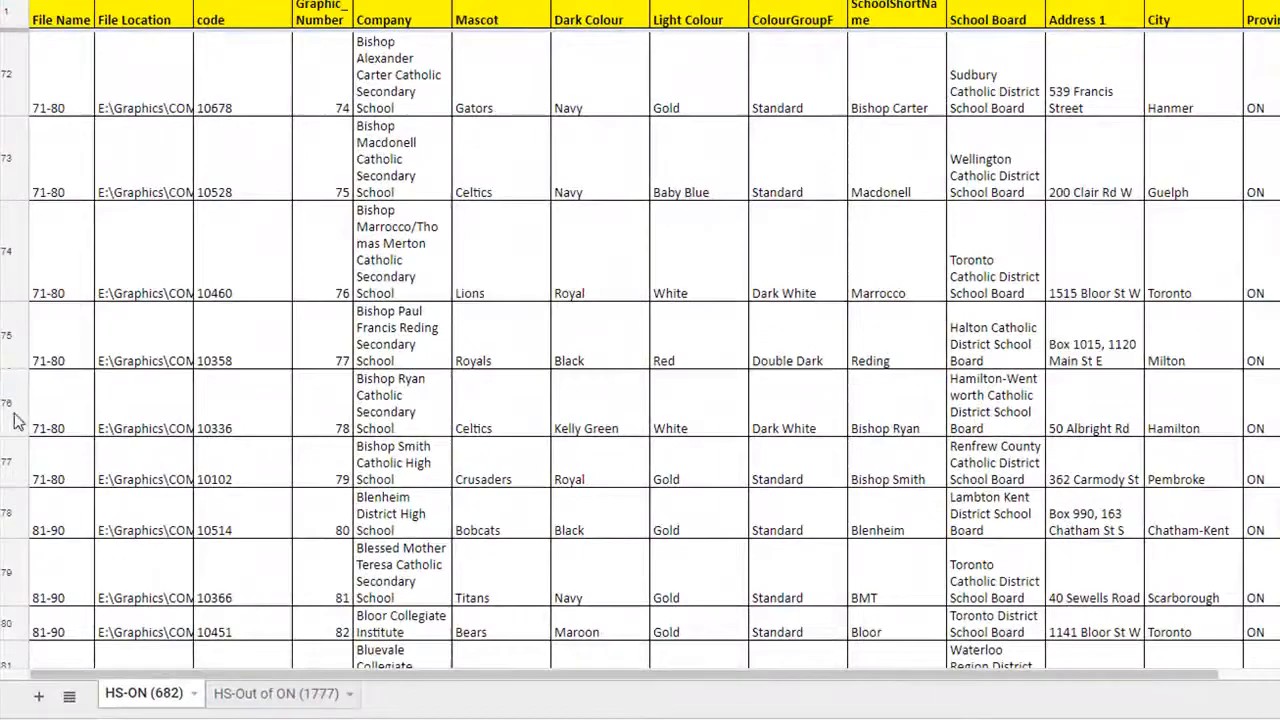
{"action": "left_click", "coordinate": [14, 420]}
{"action": "left_click", "coordinate": [12, 320]}
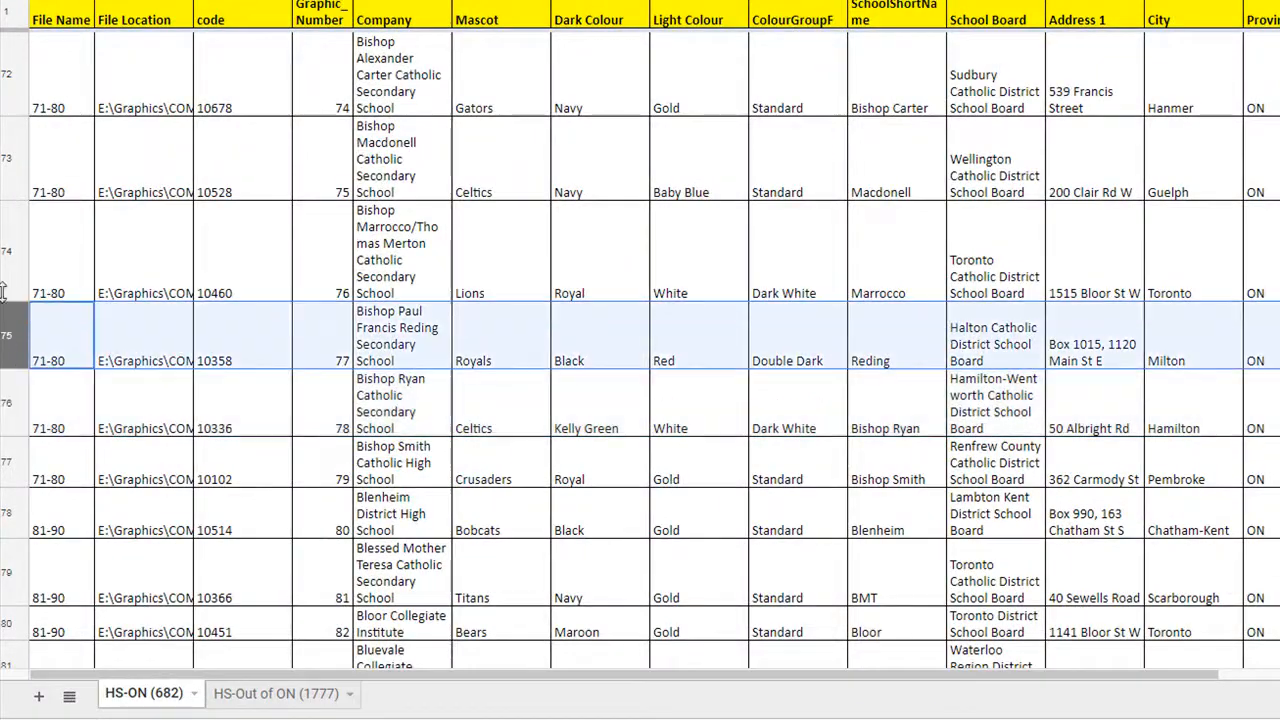
{"action": "left_click", "coordinate": [12, 235]}
{"action": "left_click", "coordinate": [14, 162]}
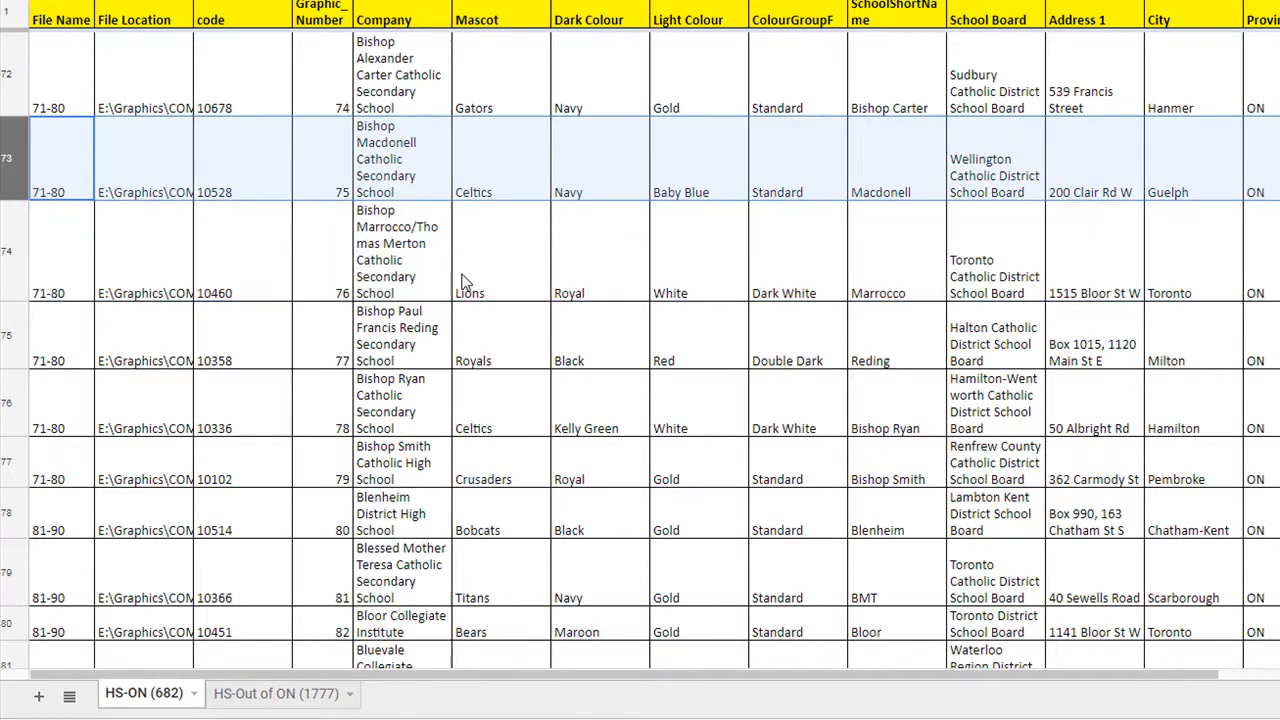
{"action": "scroll", "coordinate": [700, 520], "scroll_direction": "down", "scroll_amount": 1}
{"action": "left_click", "coordinate": [757, 673]}
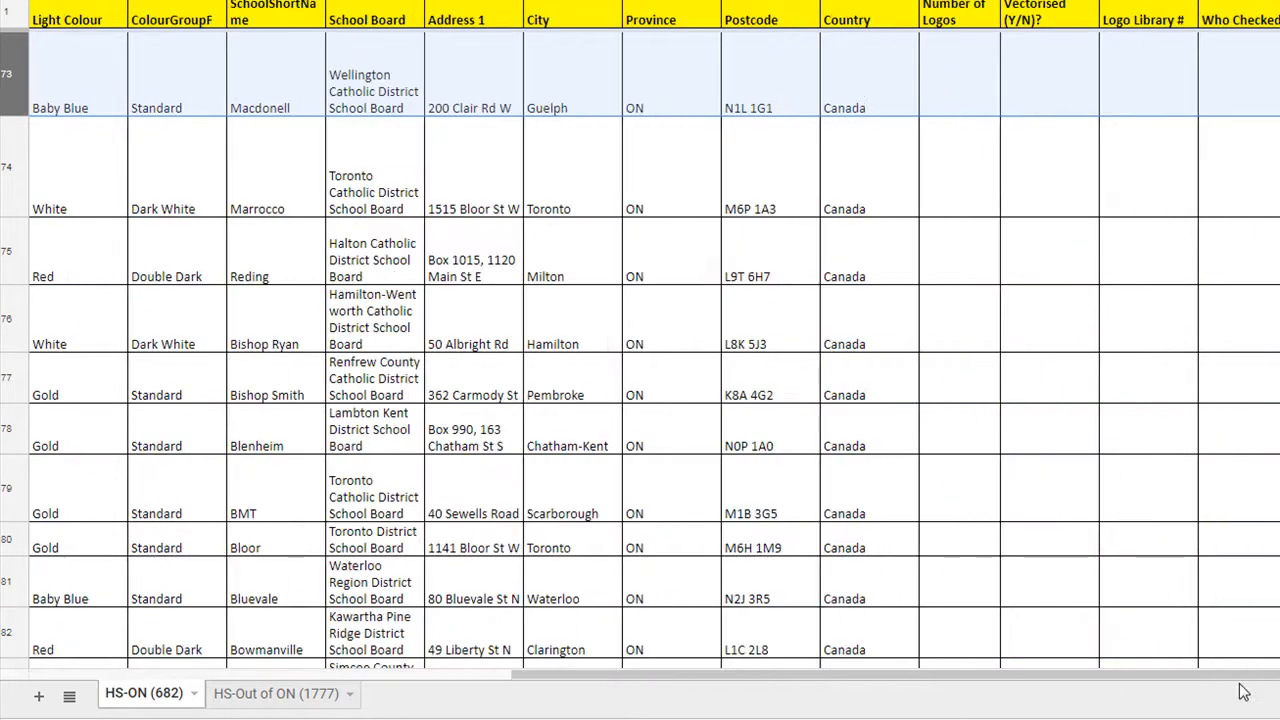
{"action": "left_click", "coordinate": [1145, 92]}
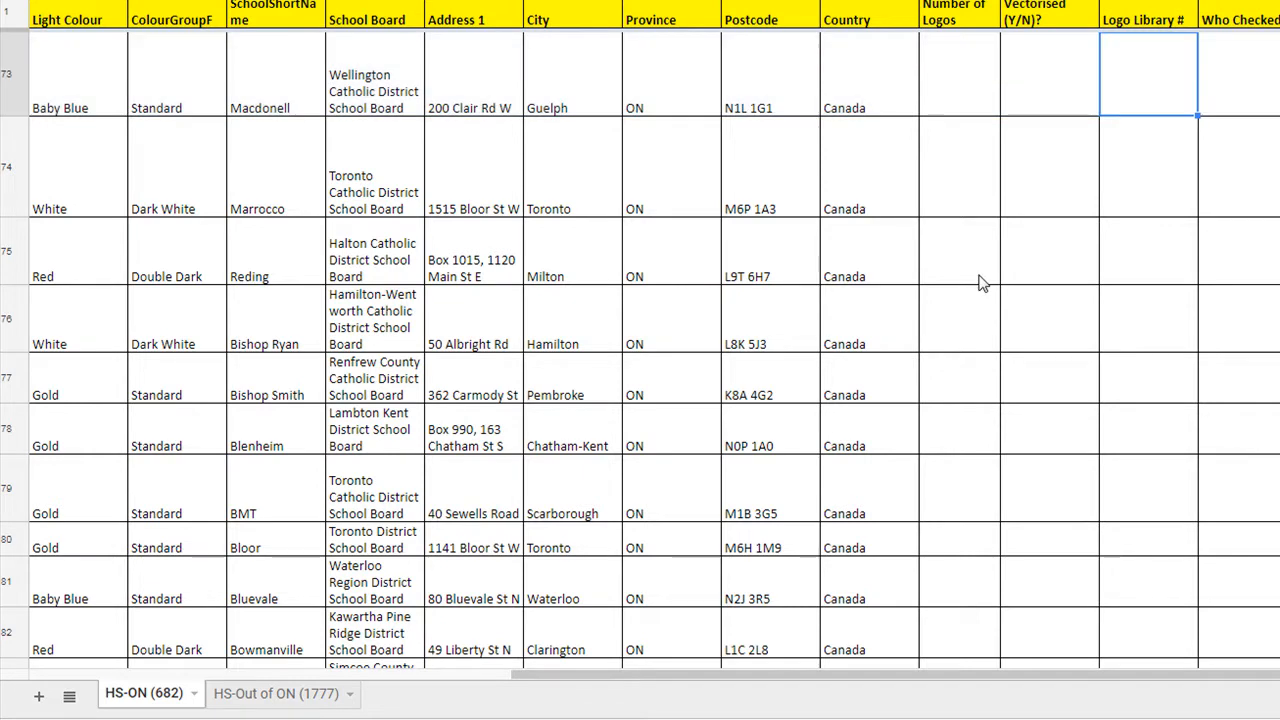